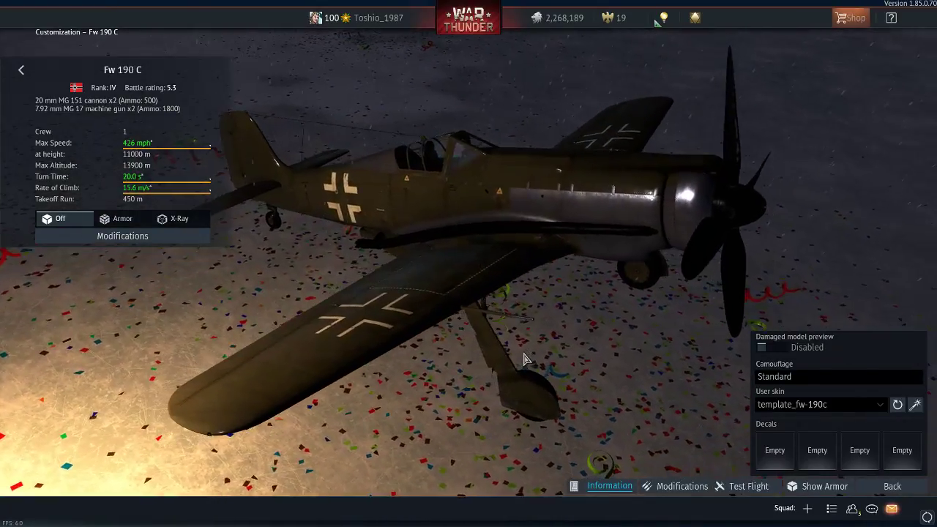
Step: Switch from the game to the GIMP window holding the fw_190c_a texture and maximize it
key(alt+Tab)
key(Tab)
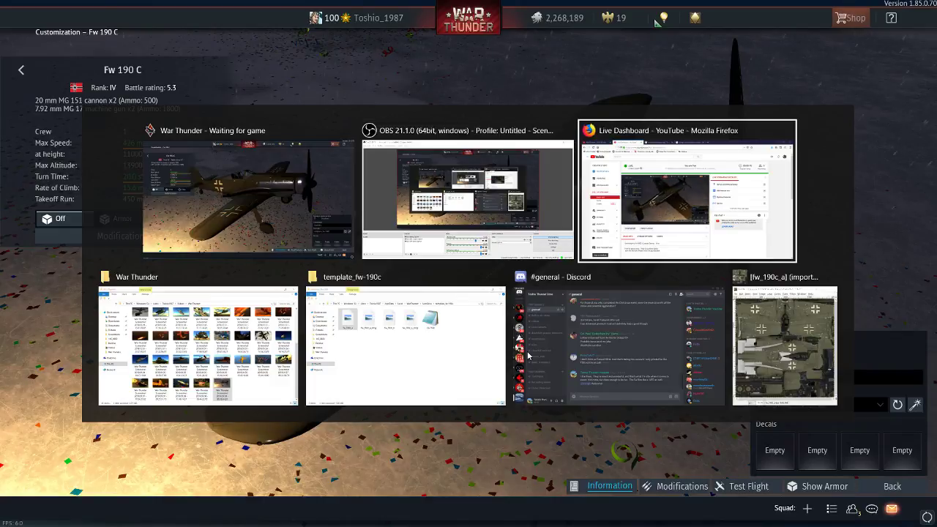
key(Tab)
key(Tab)
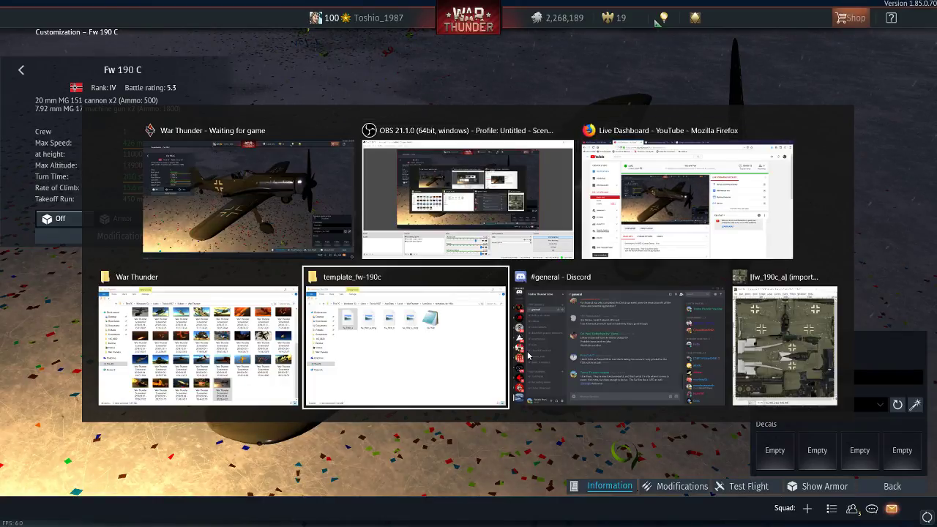
key(Tab)
key(alt+Tab)
key(Tab)
key(Tab)
key(Tab)
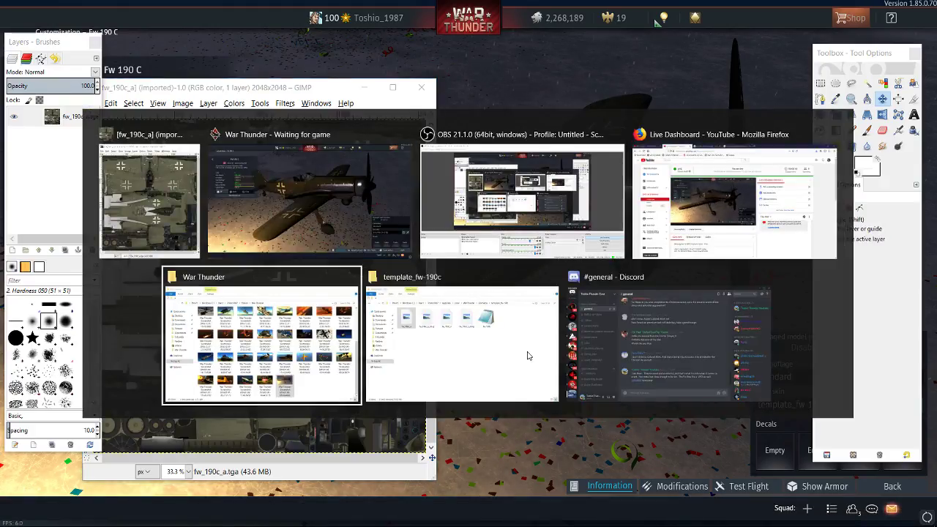
key(Tab)
key(Tab)
key(Tab)
double_click(389, 86)
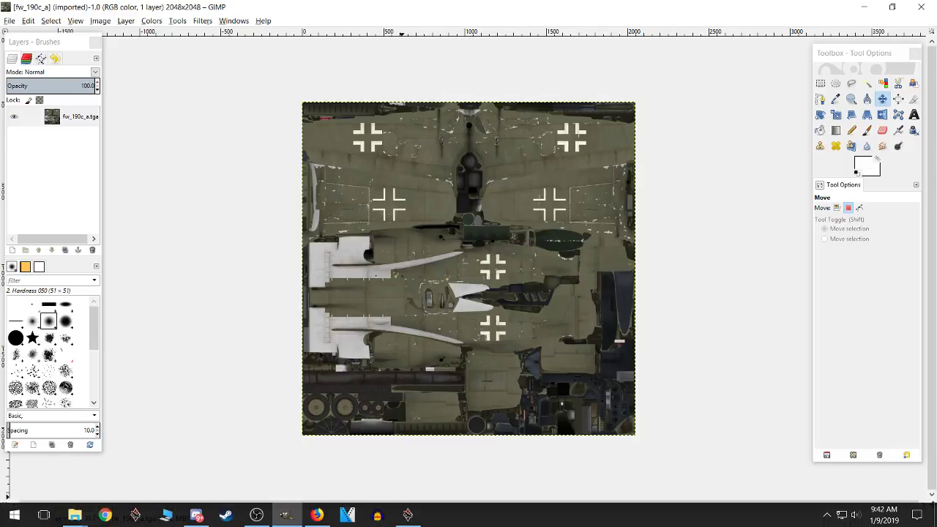
Step: Open the Redline folder in Downloads and add its Redline-Anime-2009 Grand-Am-Yellowline image to the texture as a new layer
mouse_move(75, 519)
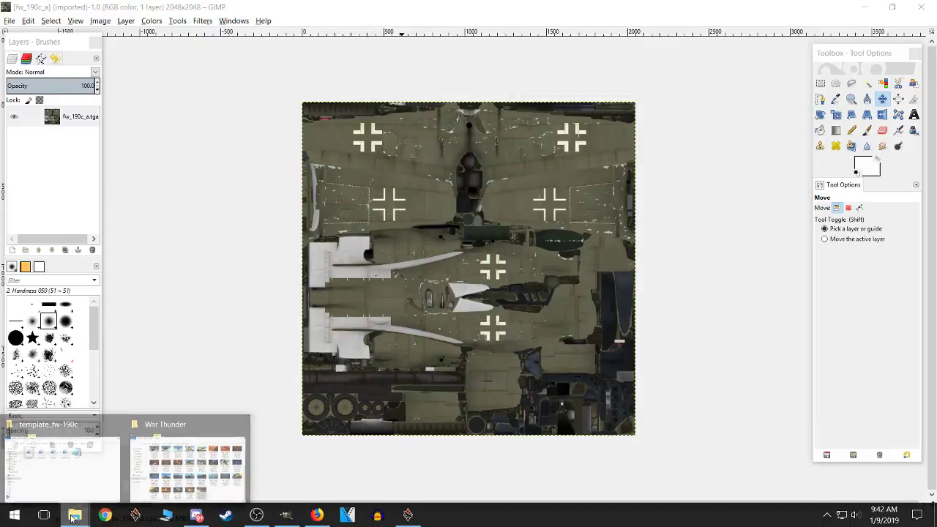
right_click(76, 520)
click(34, 223)
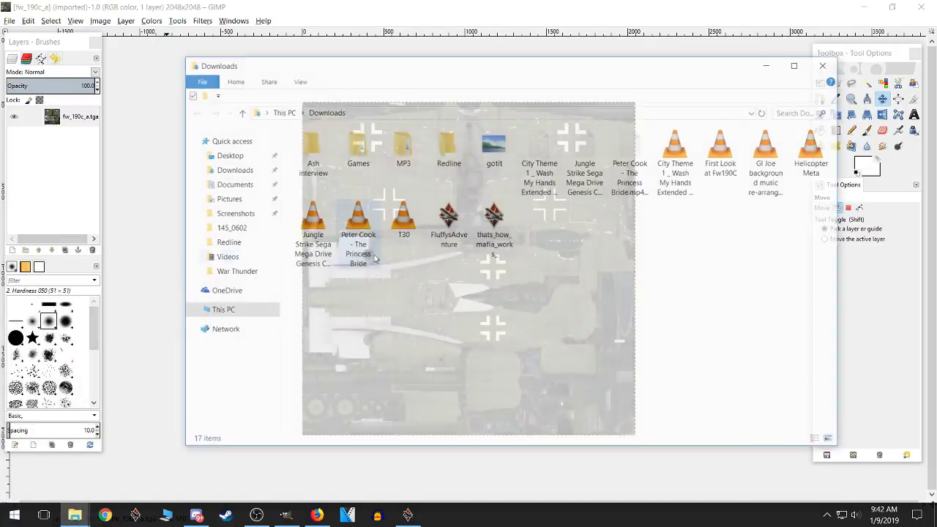
double_click(448, 150)
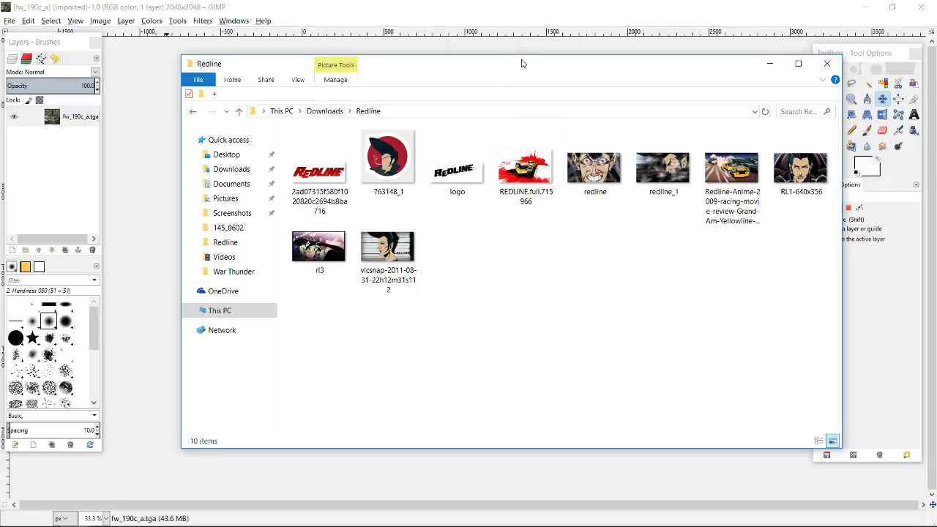
drag(521, 64, 482, 88)
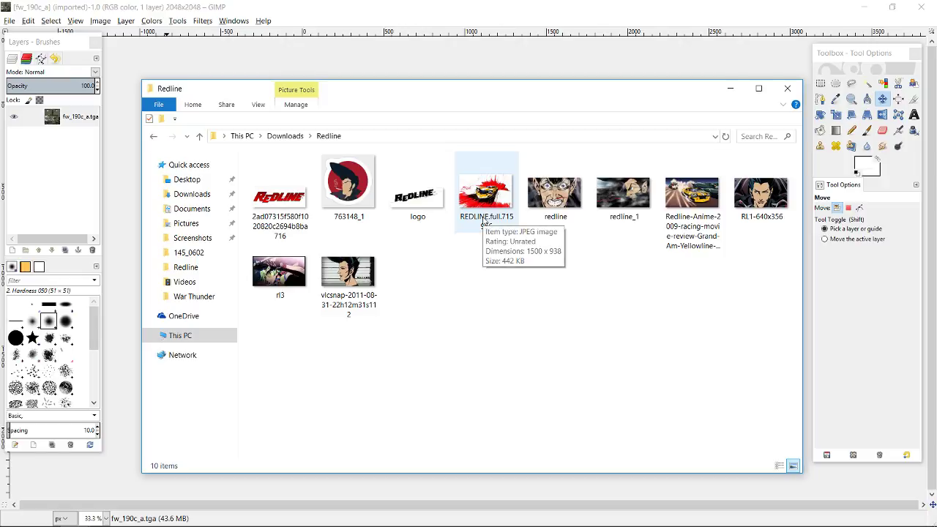
drag(689, 194, 643, 73)
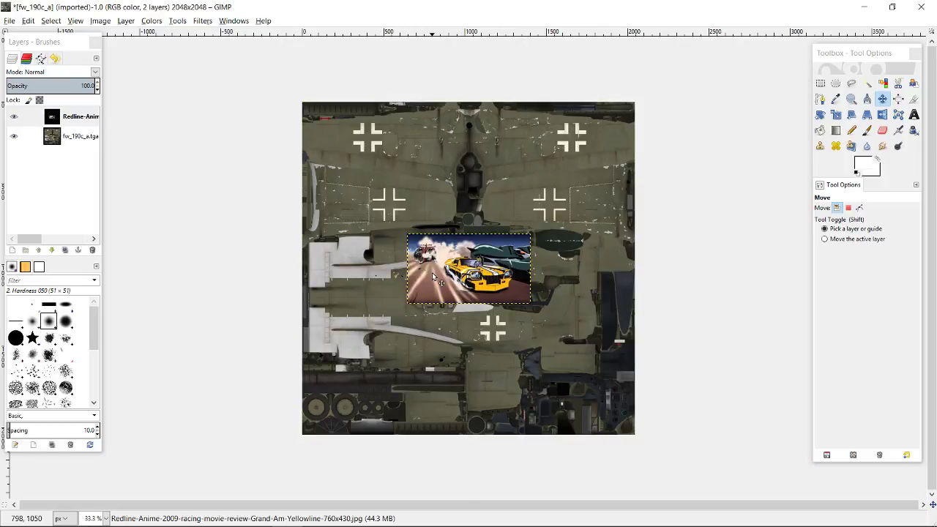
Step: Sample the yellow of the car's hood with the Color Picker and swap it into the background colour
scroll(432, 276, up, 5)
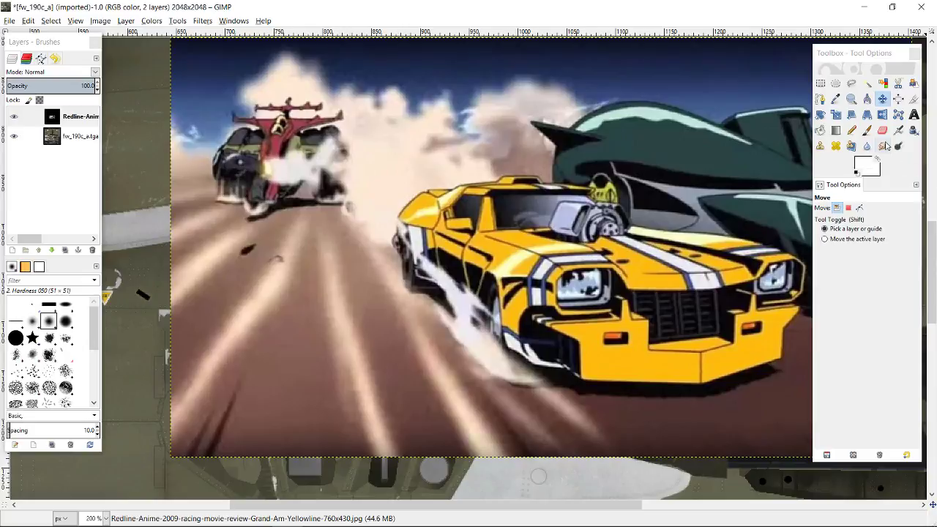
click(835, 99)
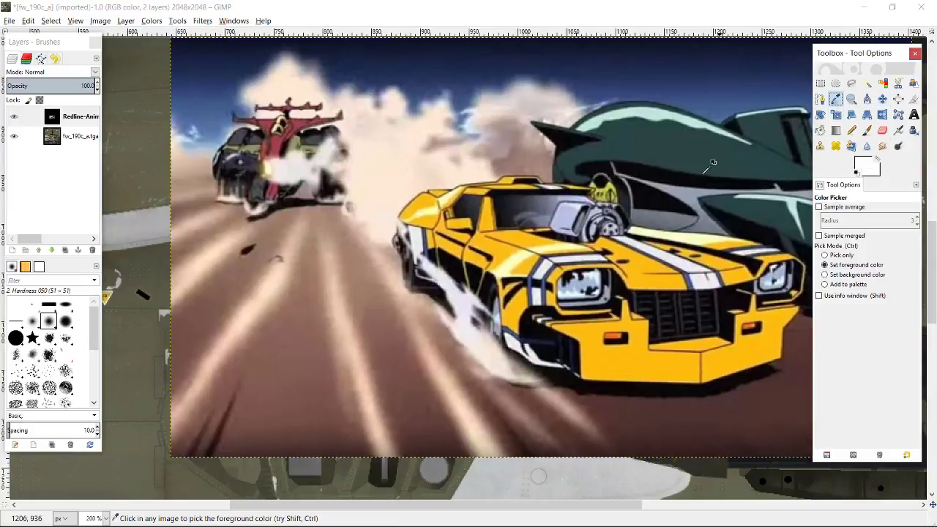
click(646, 260)
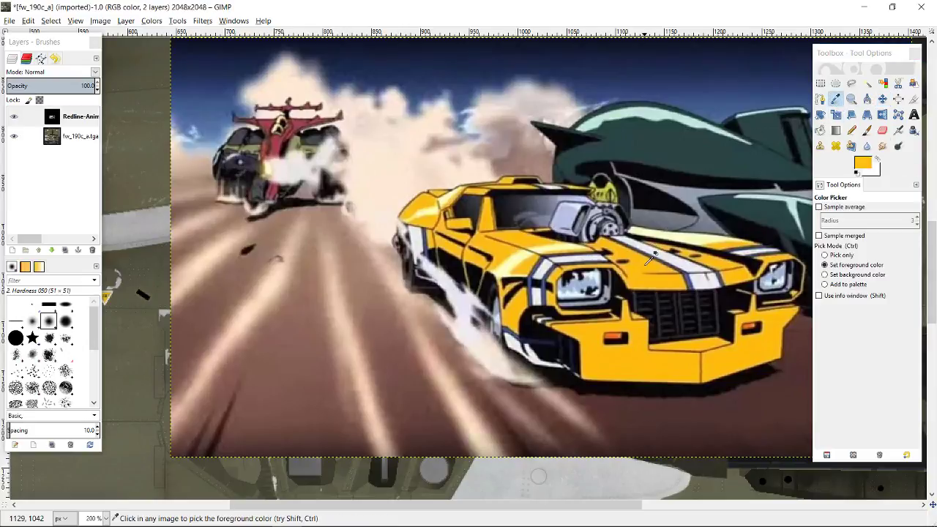
click(879, 160)
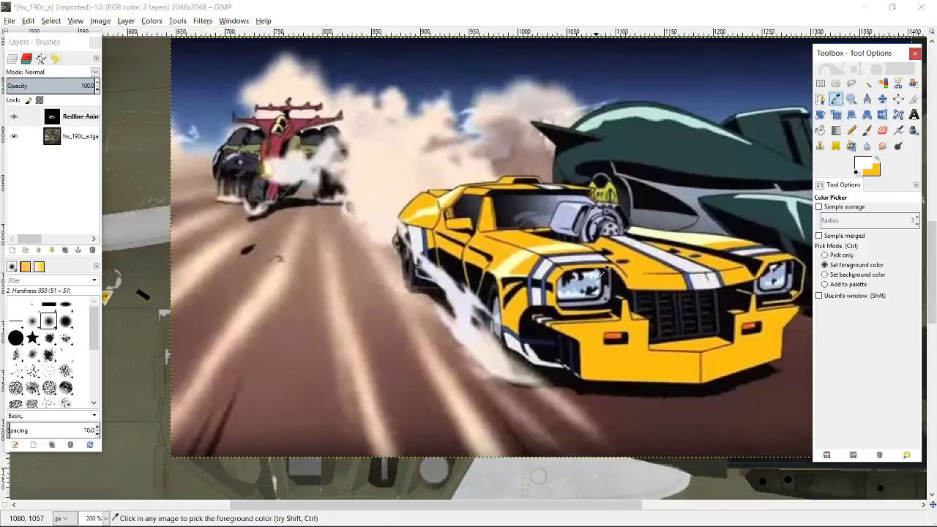
Step: Sample the car's white stripe, and set the foreground colour to the blue edging of the hood stripe
click(576, 254)
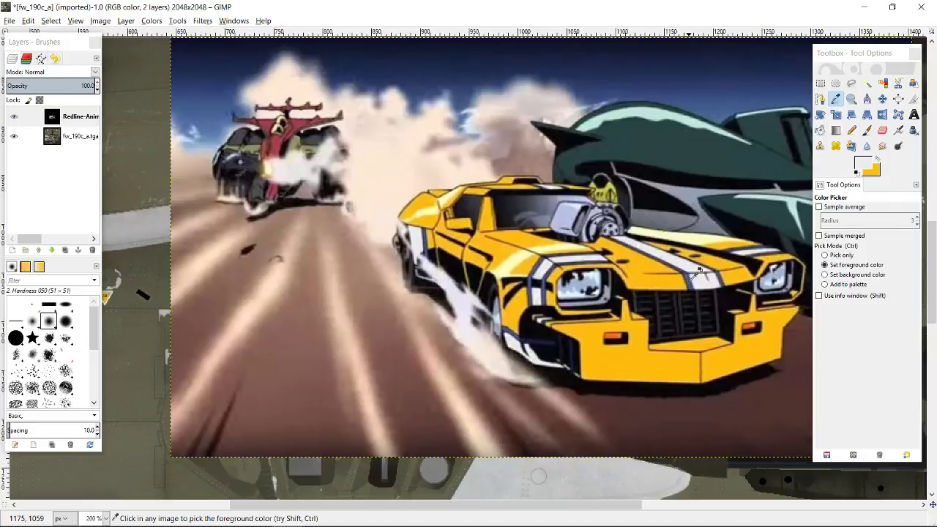
scroll(699, 271, up, 4)
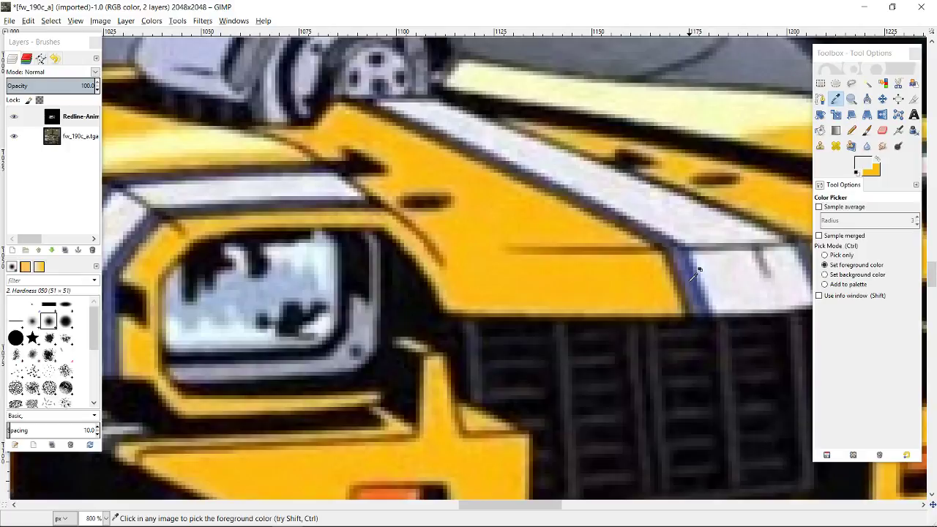
click(691, 271)
scroll(611, 298, down, 4)
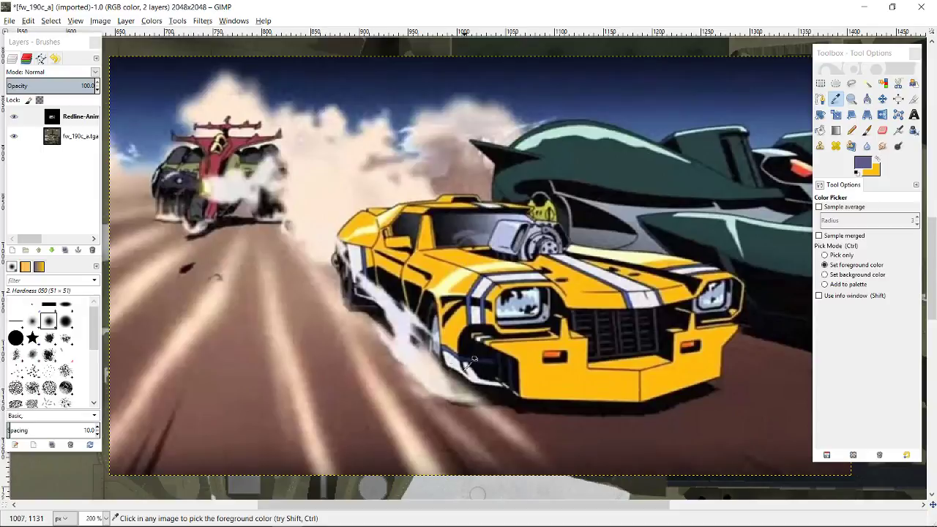
Step: Hide the Redline image layer and add a new transparent layer directly above fw_190c_a.tga
click(13, 118)
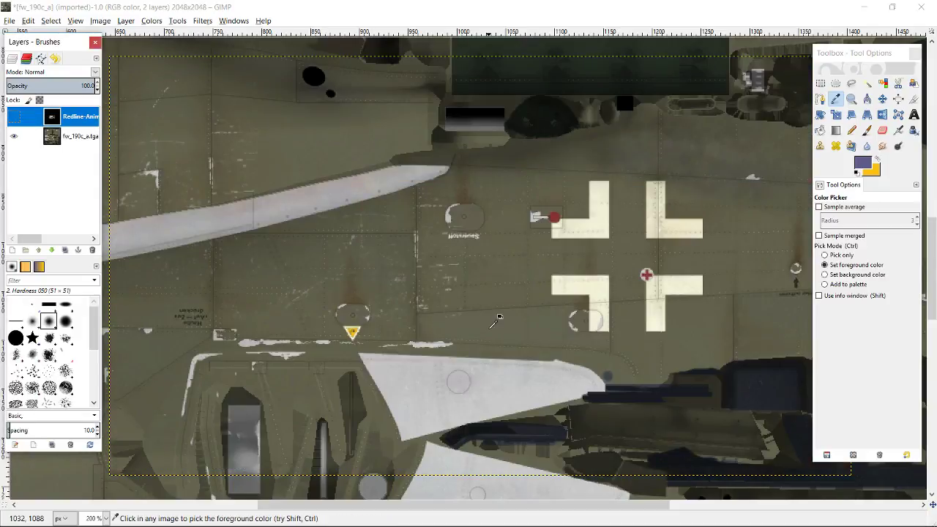
scroll(498, 319, down, 4)
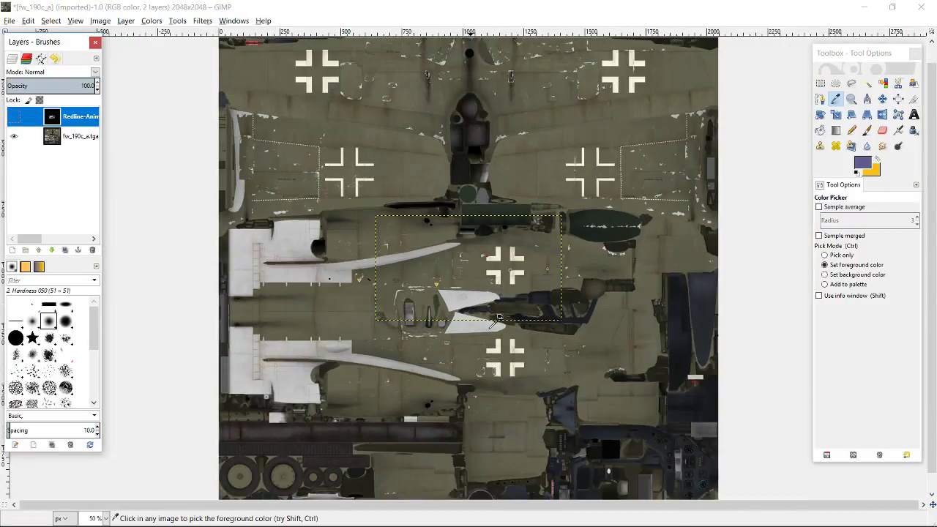
scroll(498, 318, down, 1)
scroll(493, 315, up, 2)
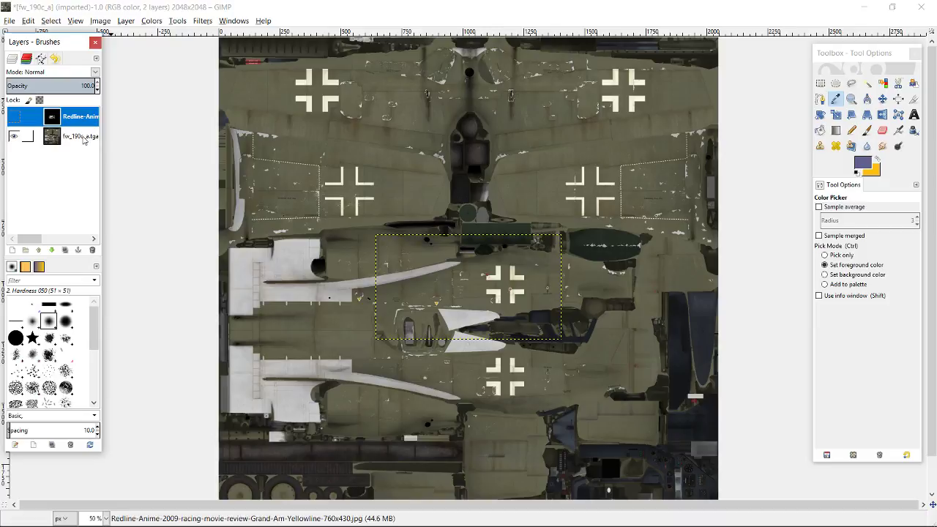
click(50, 137)
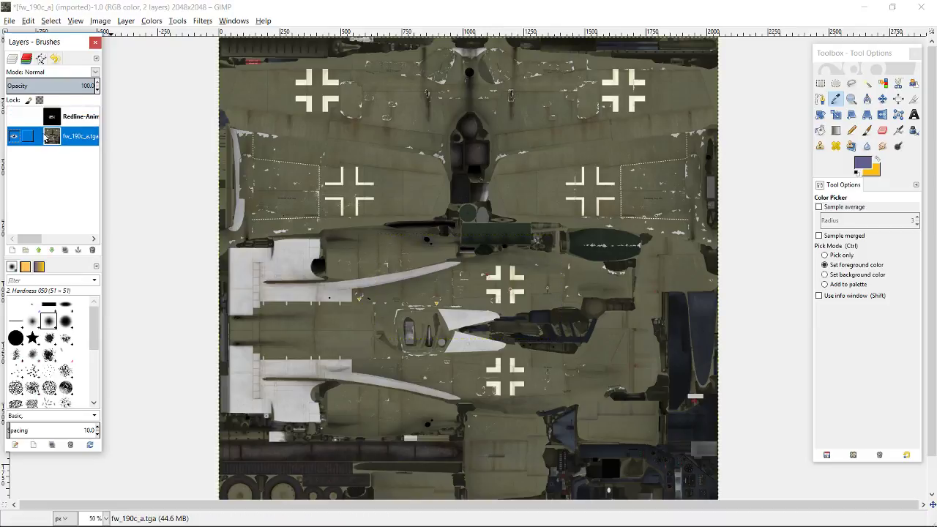
click(13, 250)
click(75, 346)
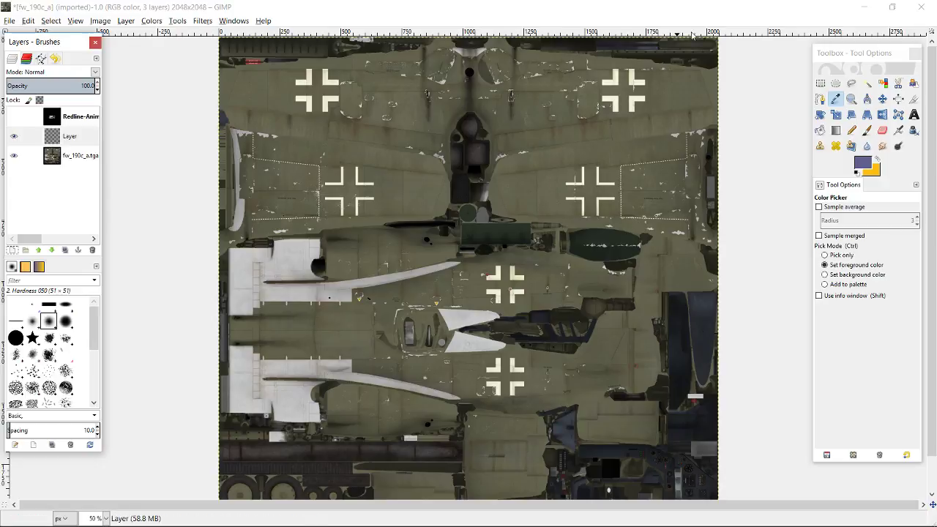
Step: Clear any selection and select the olive fuselage paint on the fw_190c_a.tga layer with Select by Color at threshold 15
key(shift+o)
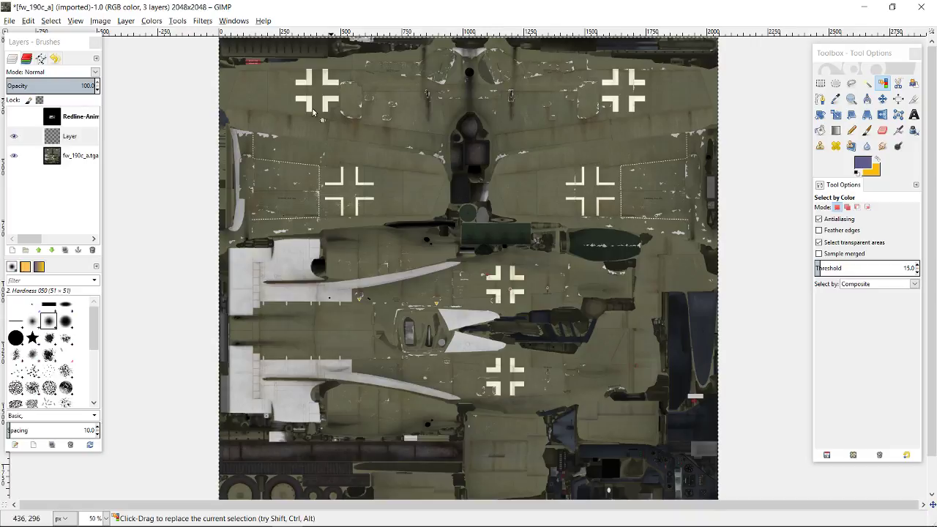
click(54, 20)
click(57, 44)
click(71, 157)
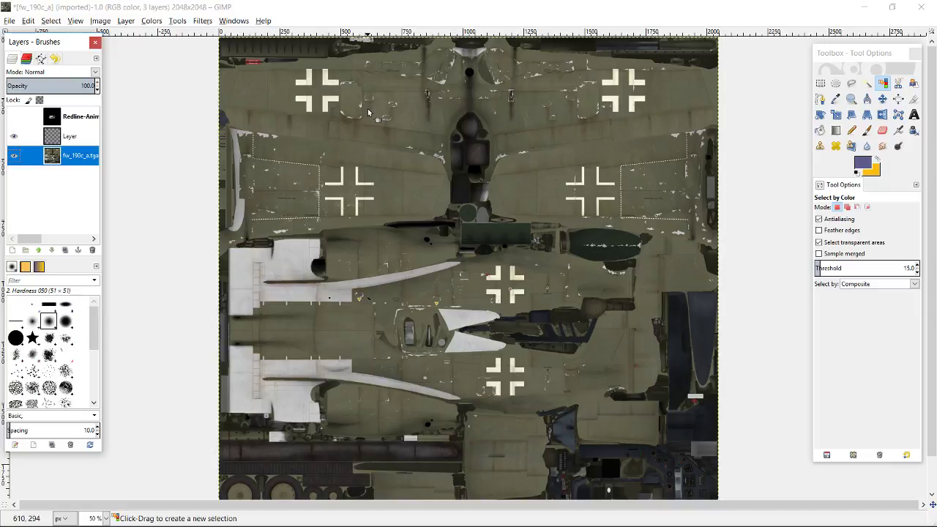
ctrl+scroll(337, 118, up, 4)
scroll(423, 241, up, 3)
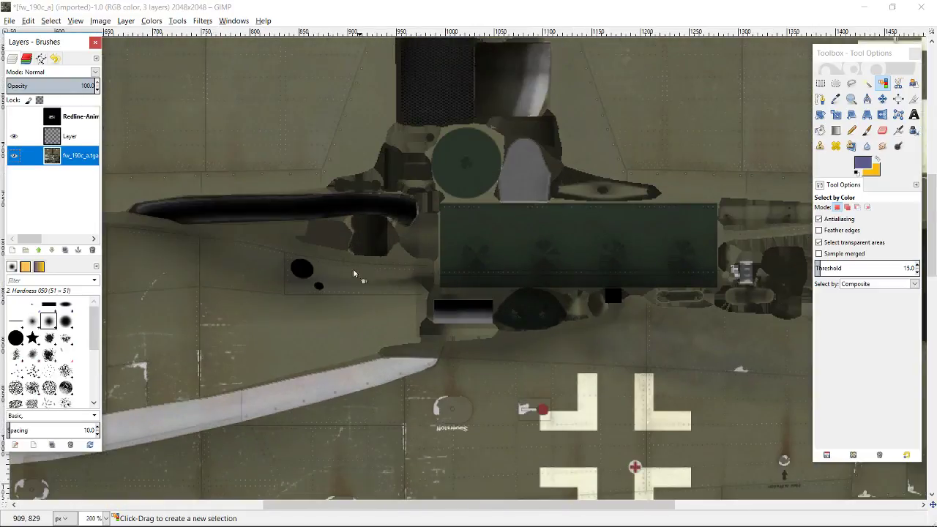
click(311, 341)
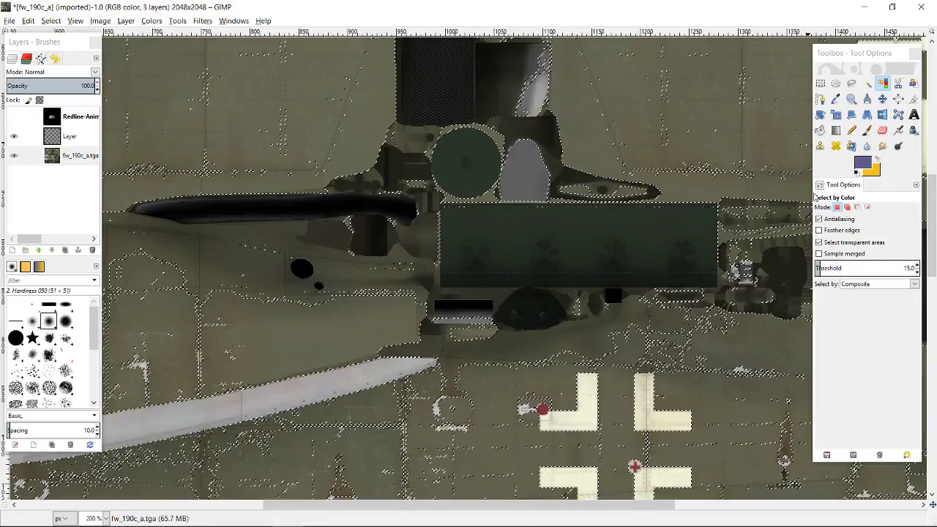
Step: Extend the selection in add mode to the remaining olive shades across the fuselage and wings
click(846, 207)
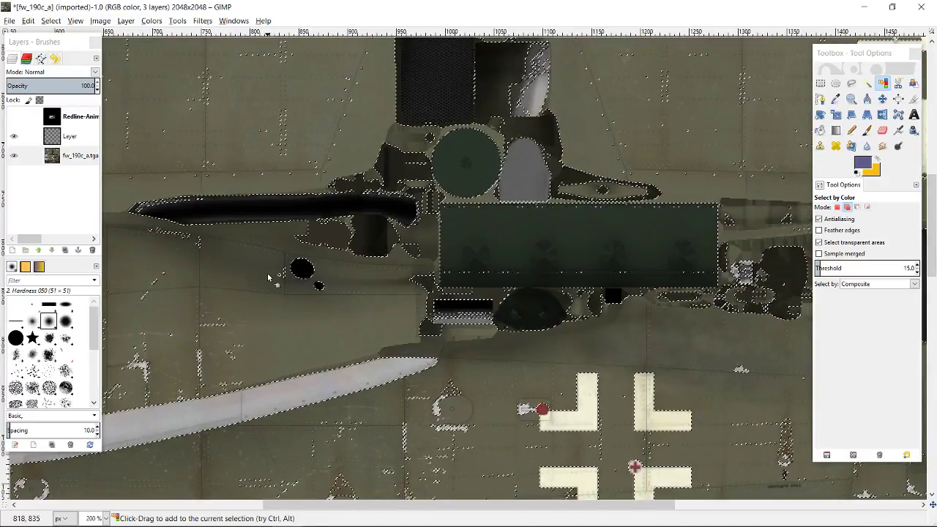
scroll(292, 275, down, 6)
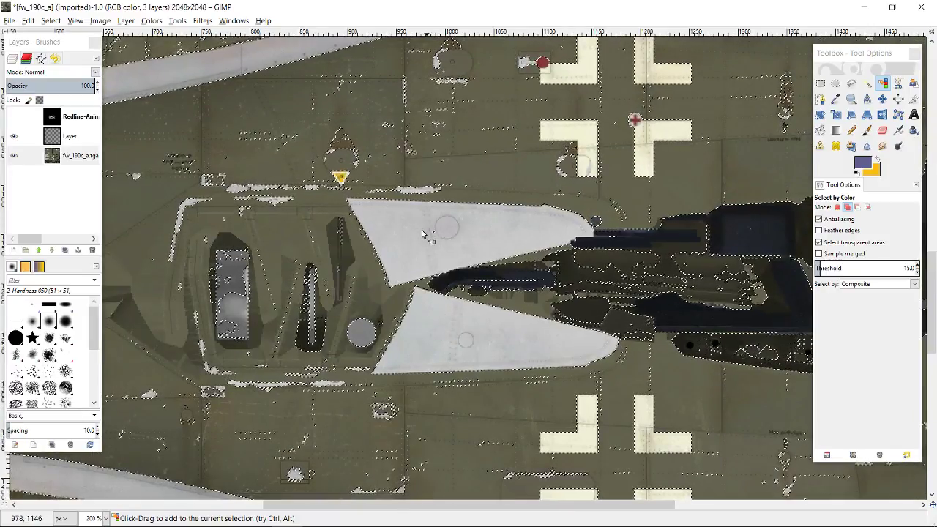
scroll(433, 258, up, 2)
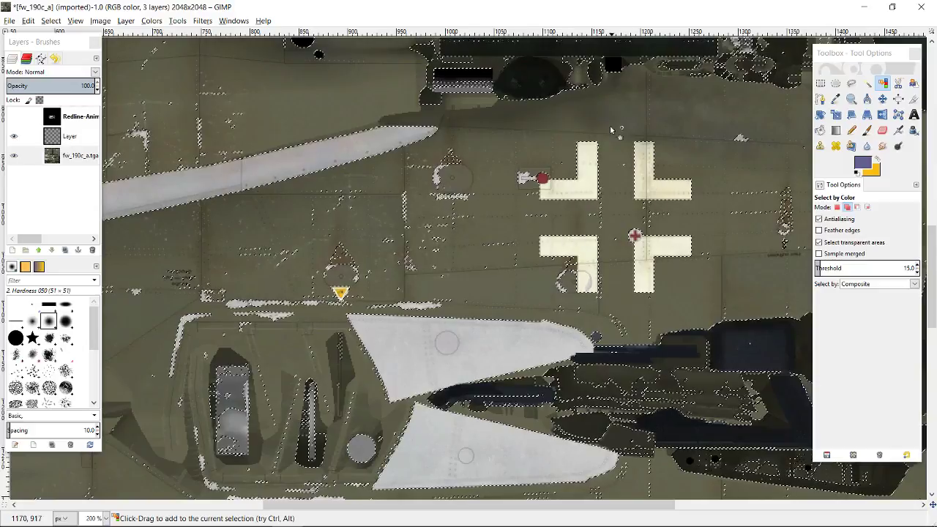
scroll(572, 205, up, 15)
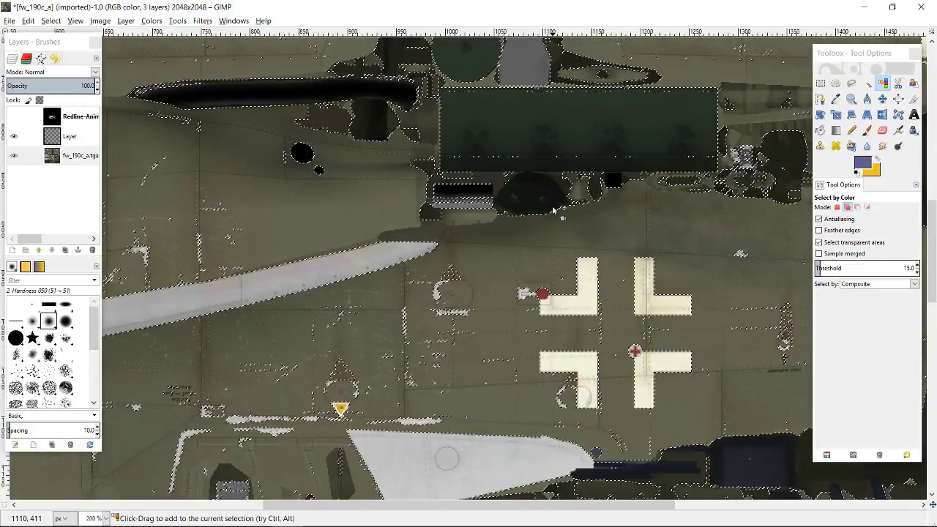
scroll(554, 210, down, 1)
scroll(553, 210, down, 2)
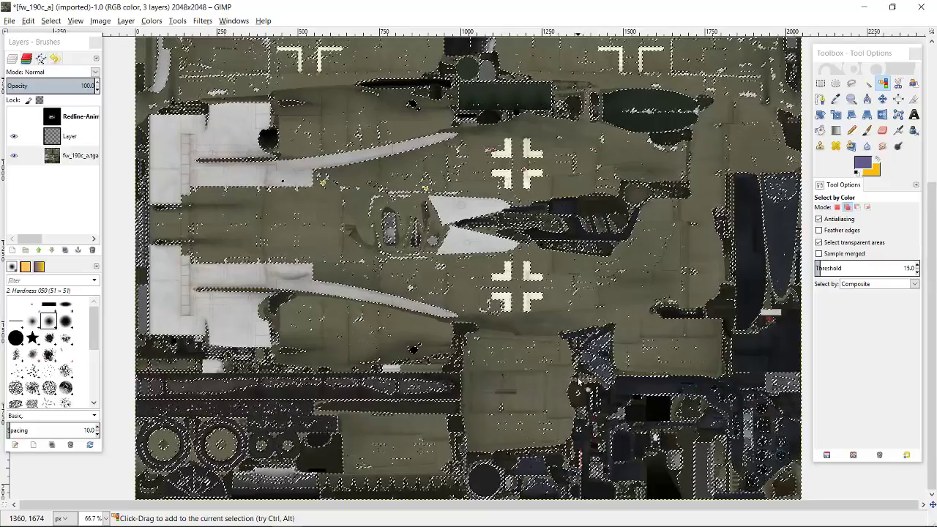
scroll(578, 382, up, 2)
scroll(578, 382, up, 2)
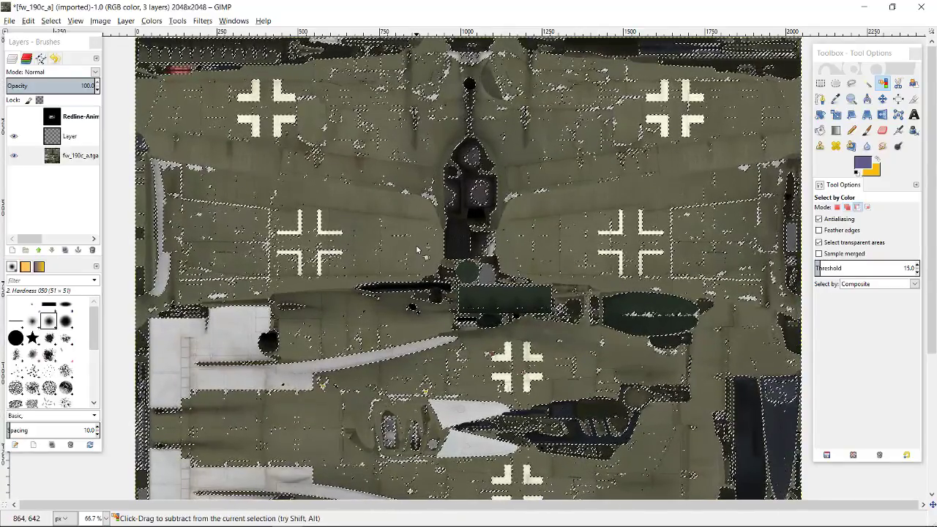
Step: Copy the selected olive paint, paste it into the new transparent layer and anchor it
key(ctrl+c)
key(ctrl+v)
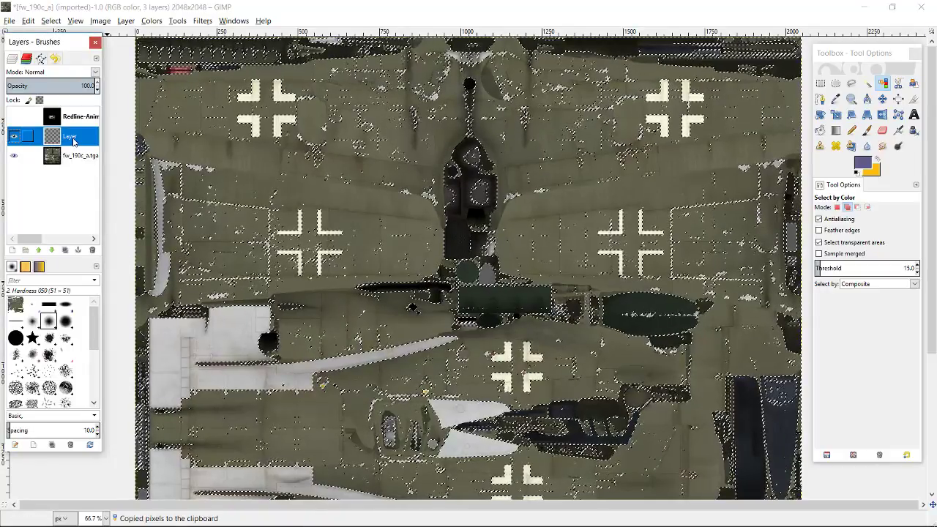
key(ctrl+h)
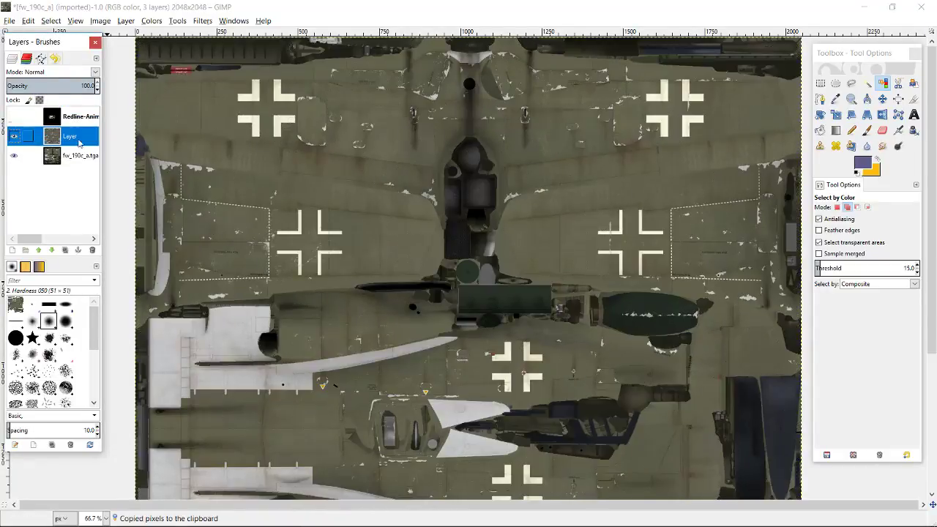
Step: Add another new transparent layer directly above fw_190c_a.tga, beneath the copied paint layer
click(77, 158)
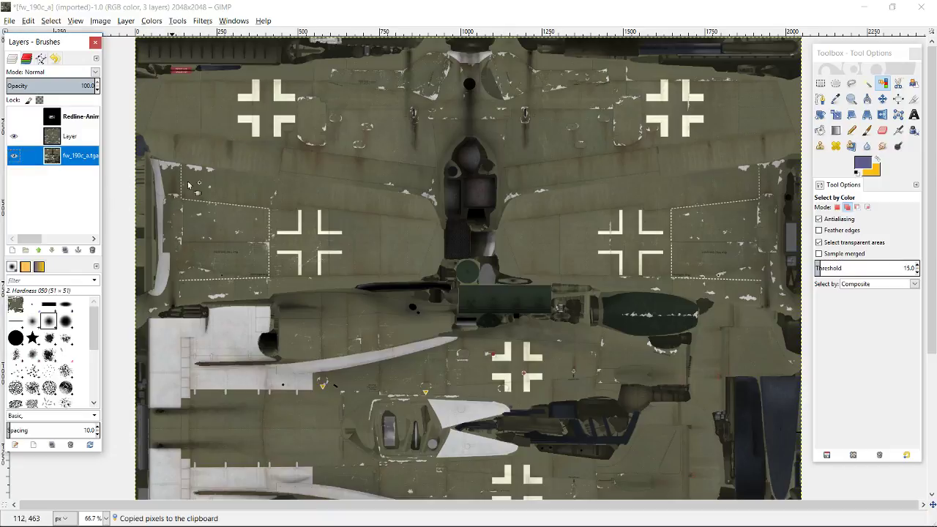
click(11, 251)
click(65, 344)
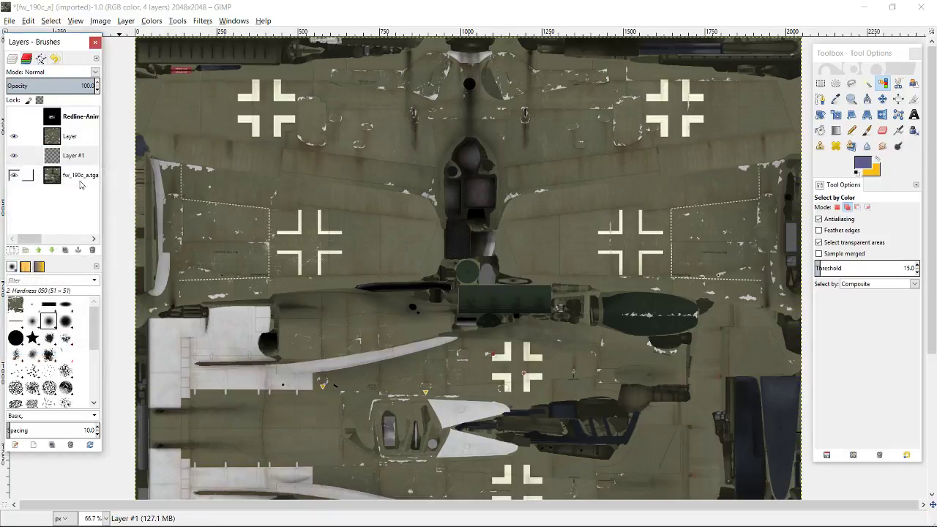
Step: Select the cream cross markings, including their weathered shades, on the fw_190c_a.tga layer with Select by Color in add mode
click(81, 178)
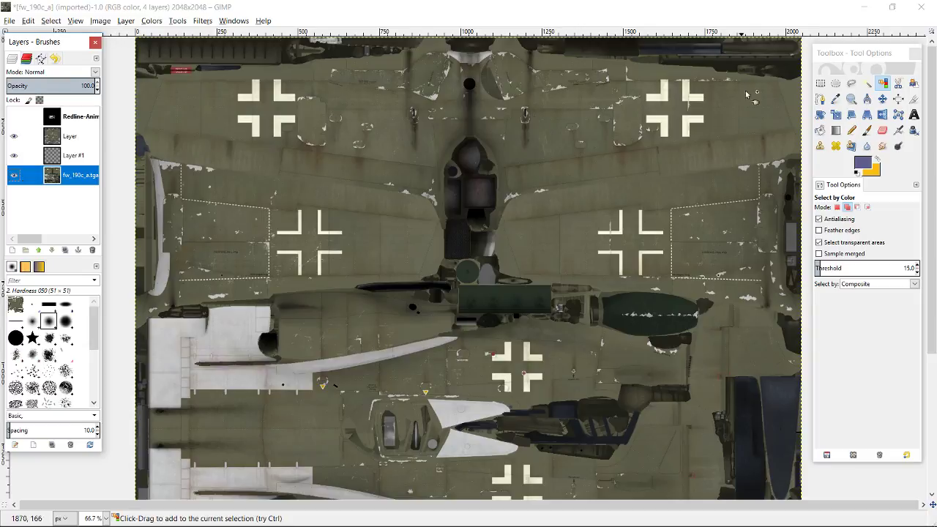
shift+click(283, 99)
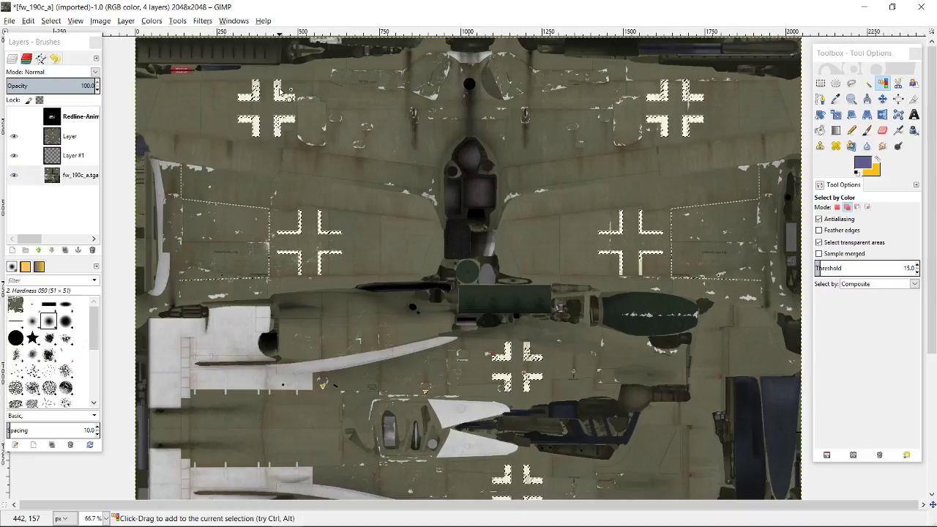
scroll(290, 93, up, 10)
scroll(289, 112, up, 3)
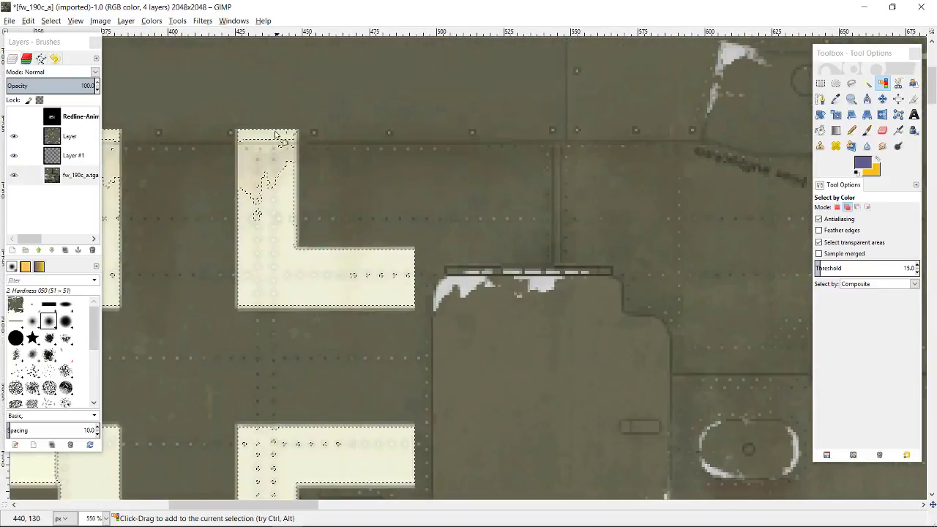
click(251, 173)
click(257, 162)
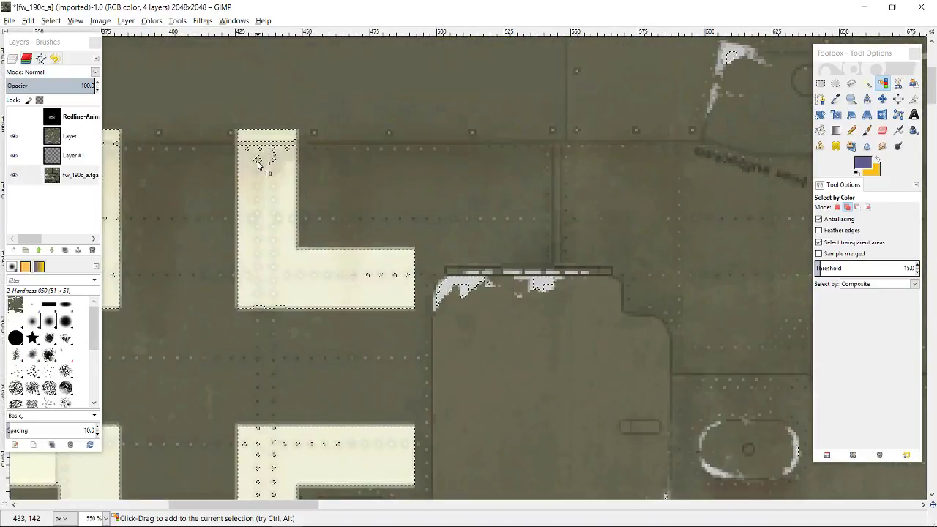
click(257, 159)
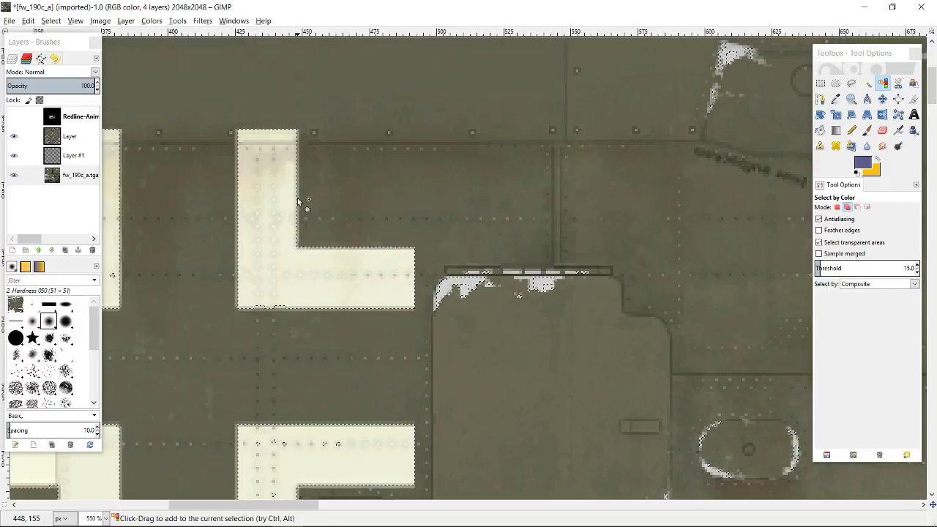
Step: Subtract the white tail sections, canopy pieces and paint chips around the left-hand crosses from the selection with freehand Free Select outlines
scroll(298, 200, down, 6)
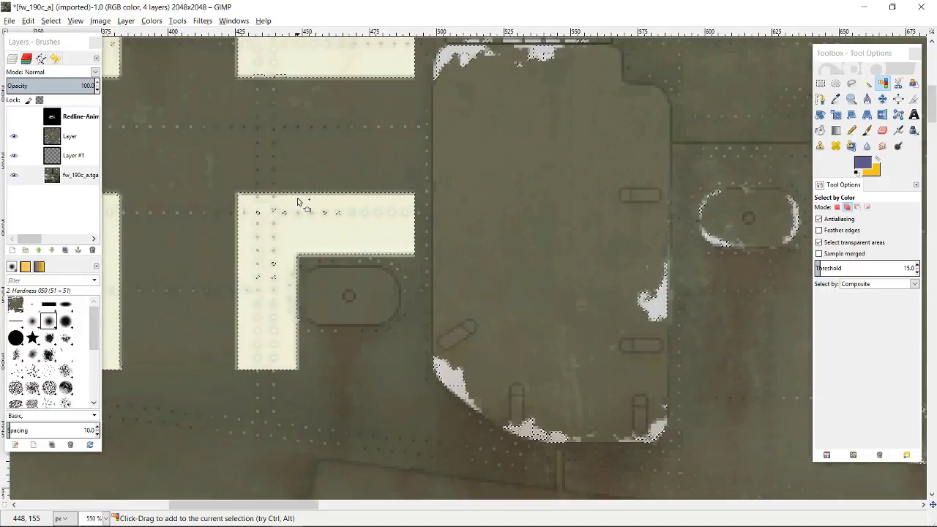
scroll(297, 200, down, 2)
scroll(297, 200, down, 4)
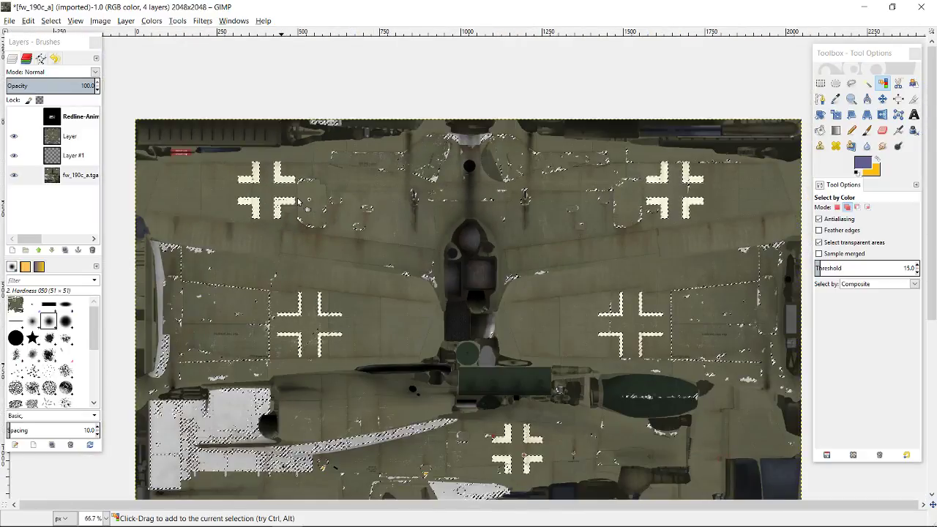
scroll(478, 251, down, 2)
scroll(477, 251, down, 5)
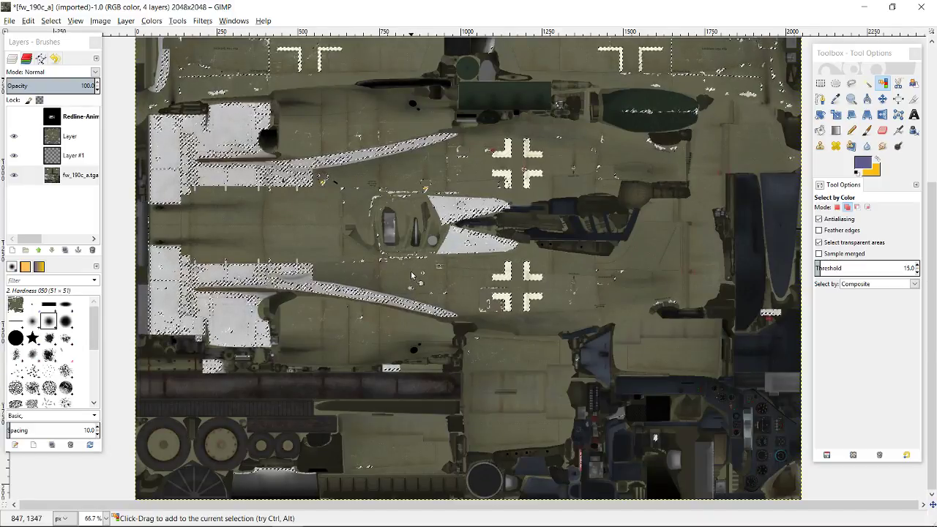
scroll(412, 276, up, 5)
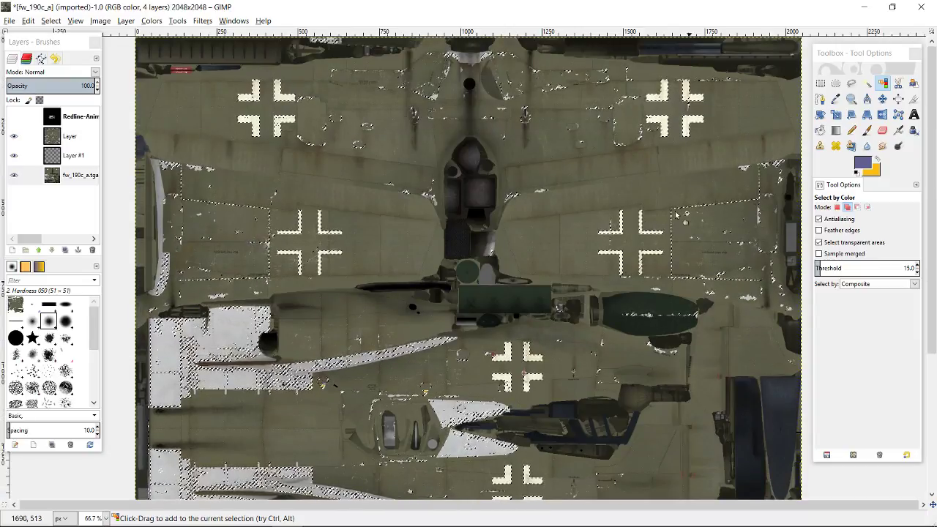
click(851, 83)
click(857, 206)
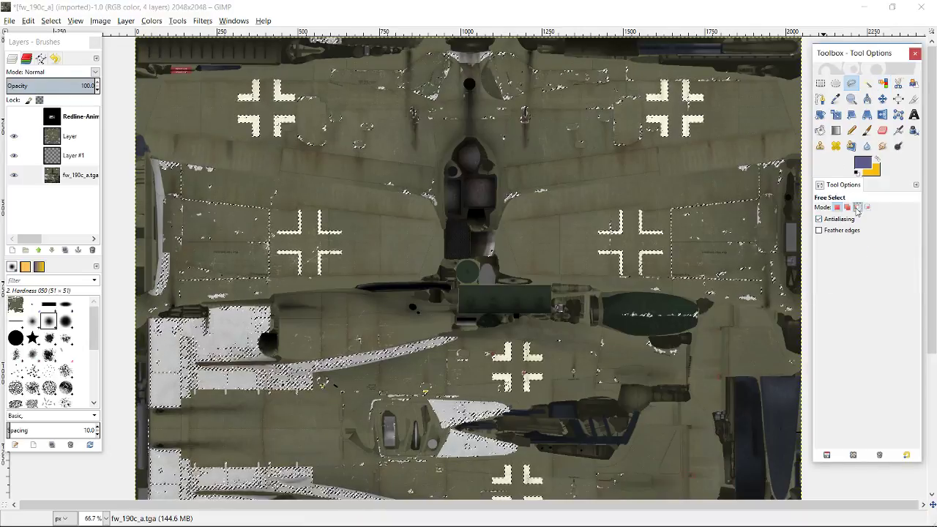
drag(237, 155, 151, 151)
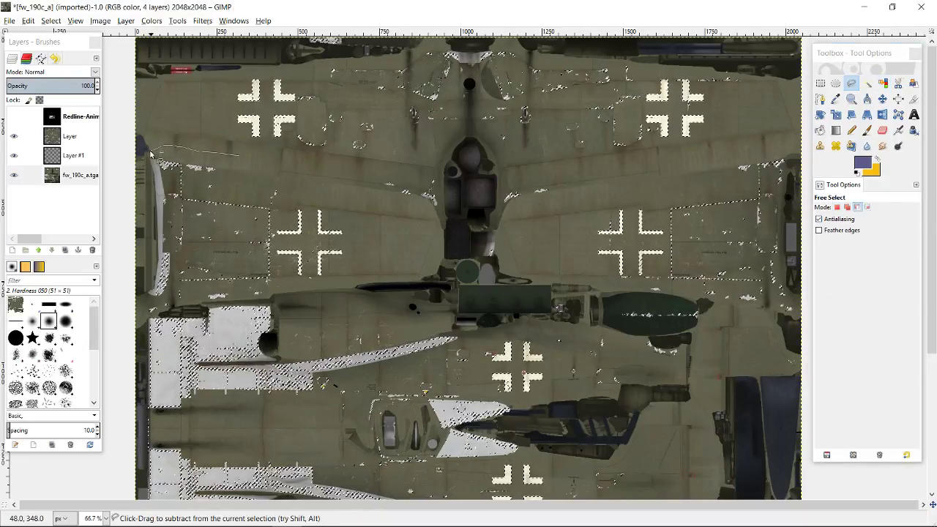
mouse_move(124, 472)
mouse_down()
mouse_move(200, 499)
mouse_move(227, 492)
mouse_up()
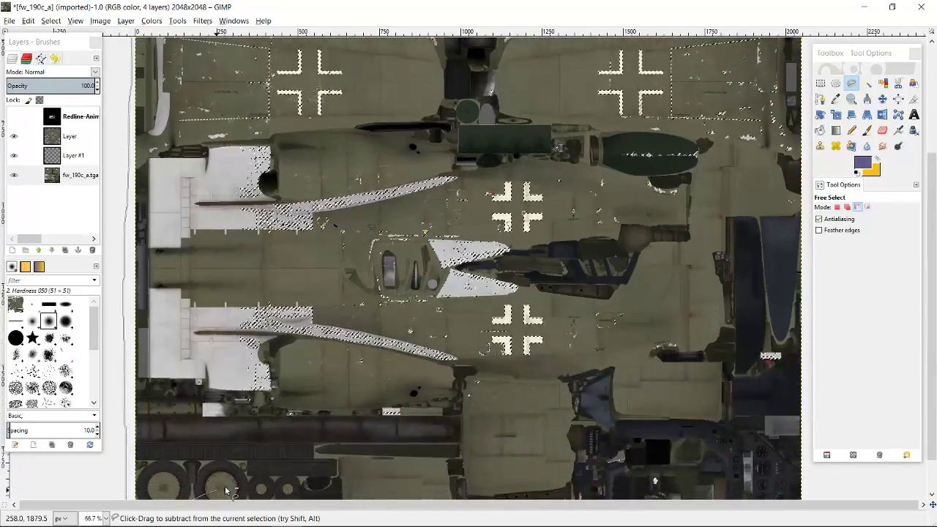
mouse_move(421, 443)
mouse_down()
mouse_move(471, 386)
mouse_move(483, 301)
mouse_move(527, 291)
mouse_move(534, 260)
mouse_move(463, 220)
mouse_move(472, 181)
mouse_move(451, 153)
mouse_move(366, 154)
mouse_move(274, 117)
mouse_up()
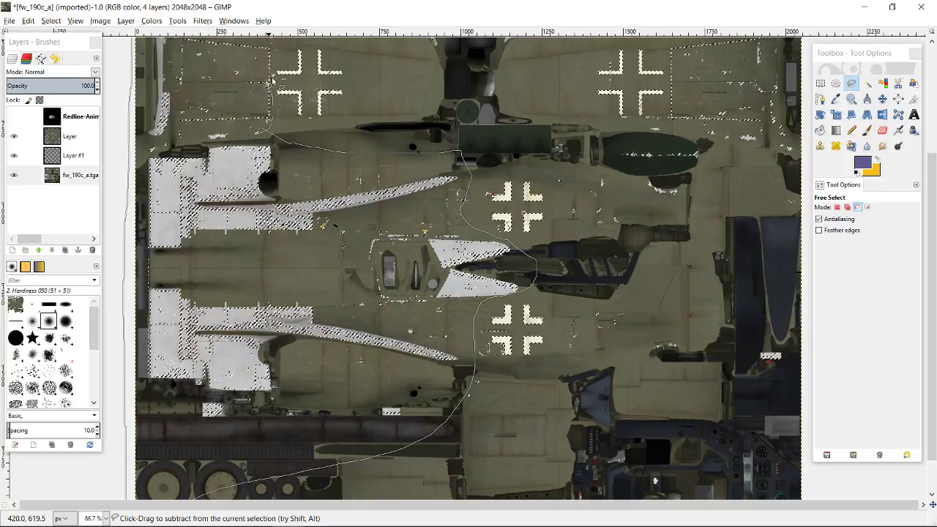
mouse_move(277, 71)
mouse_down()
mouse_move(254, 2)
mouse_move(239, 116)
mouse_up()
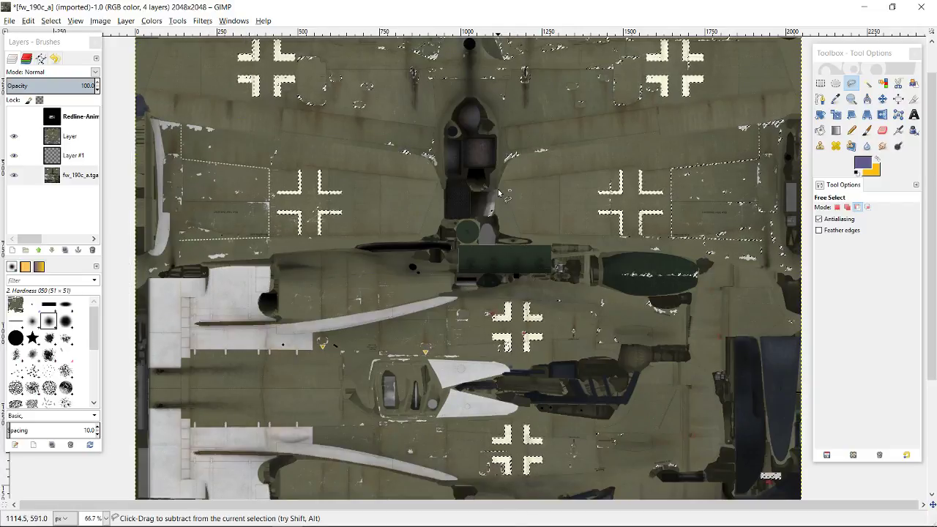
Step: Subtract the stray paint chips between the left and right wing crosses from the selection with a freehand outline through the centre
scroll(748, 123, up, 1)
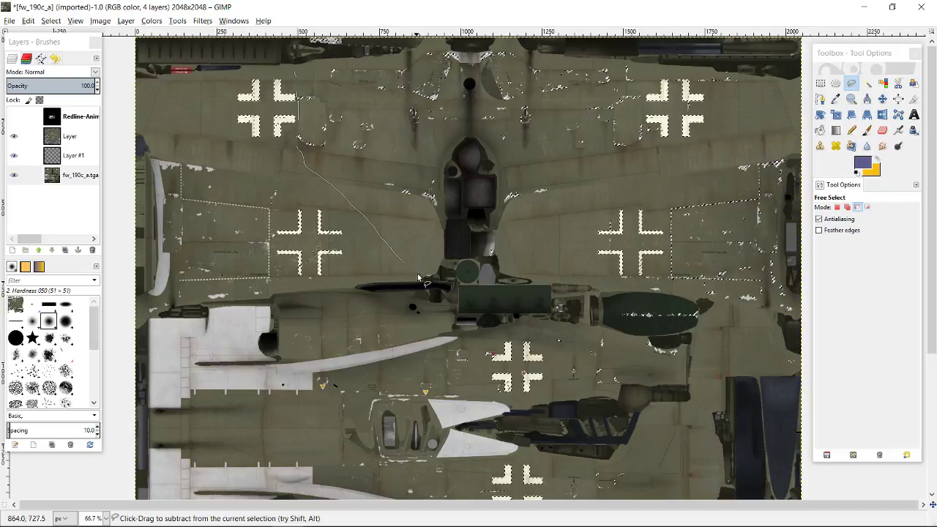
mouse_move(419, 278)
mouse_down()
mouse_move(462, 287)
mouse_move(521, 281)
mouse_move(574, 229)
mouse_move(615, 231)
mouse_move(627, 188)
mouse_up()
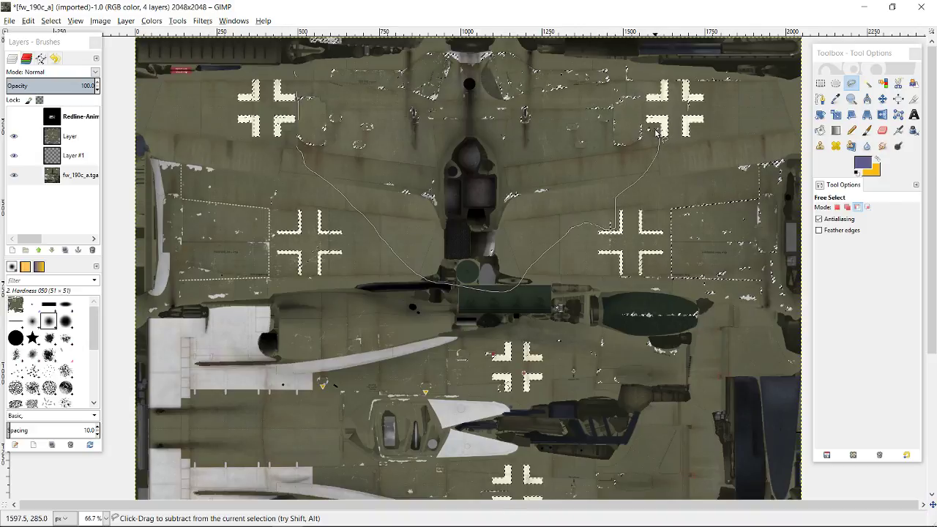
mouse_move(656, 132)
mouse_down()
mouse_move(650, 74)
mouse_move(683, 72)
mouse_move(710, 91)
mouse_move(756, 89)
mouse_move(768, 76)
mouse_move(761, 50)
mouse_up()
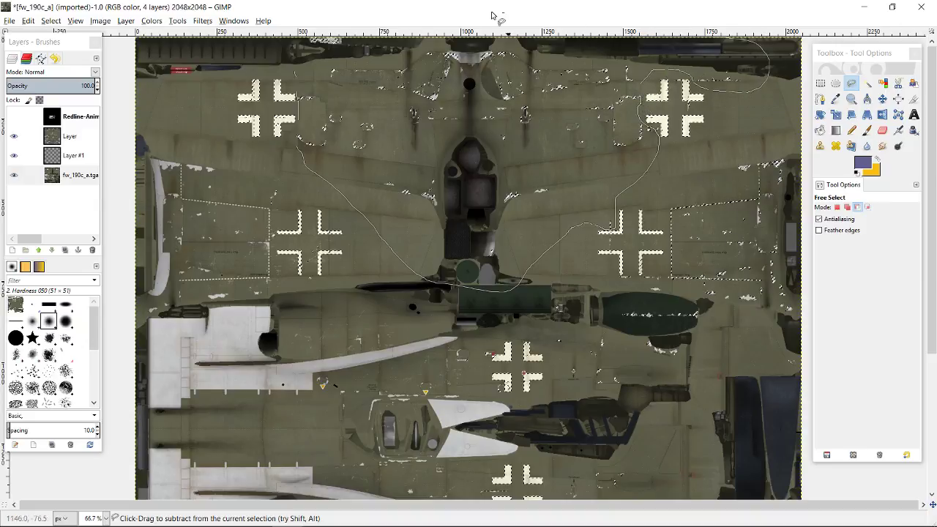
drag(279, 74, 296, 78)
key(Return)
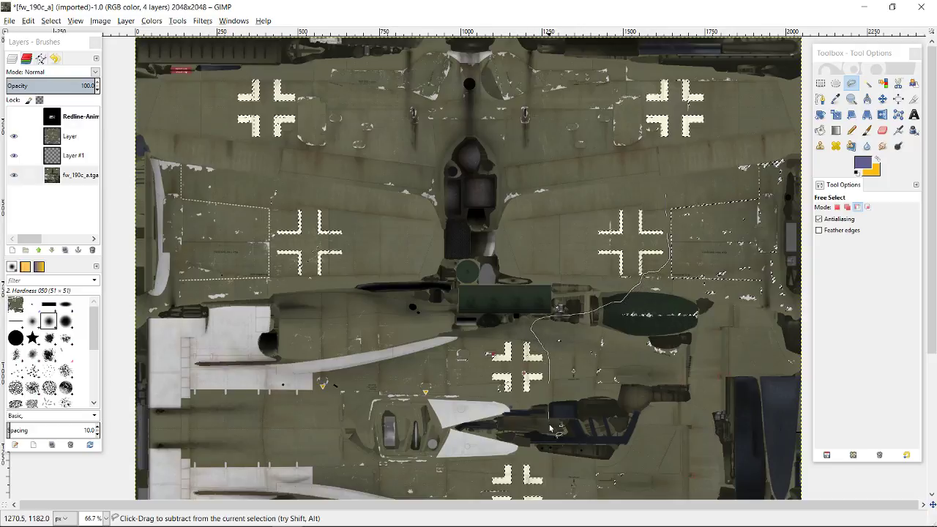
Step: Subtract the remaining stray areas beyond the right wing and fuselage crosses, including the cockpit parts, with a closed freehand outline
scroll(548, 469, down, 5)
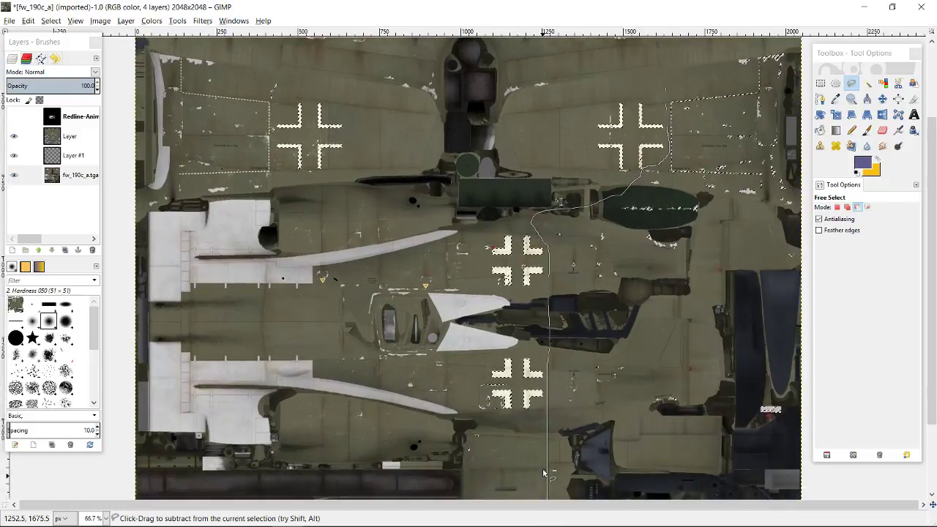
drag(548, 492, 573, 505)
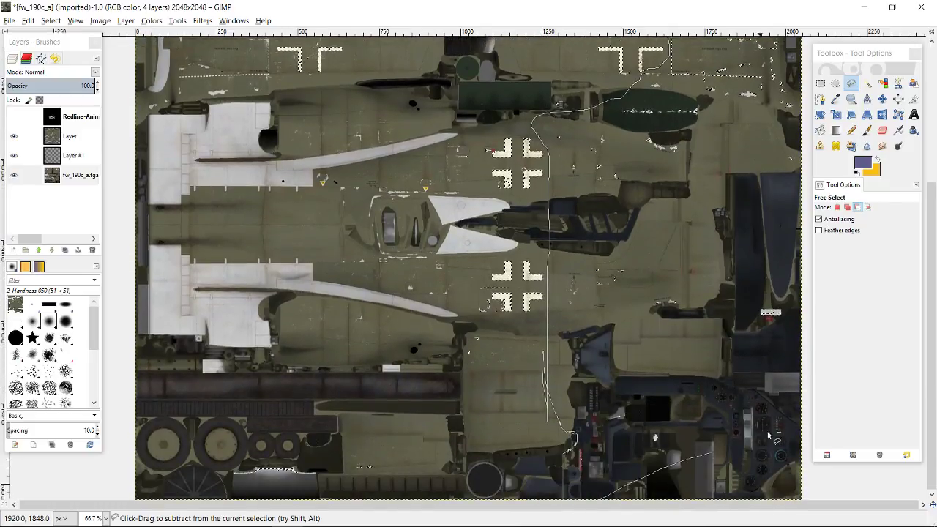
mouse_move(907, 235)
mouse_down()
mouse_move(923, 6)
mouse_move(794, 49)
mouse_up()
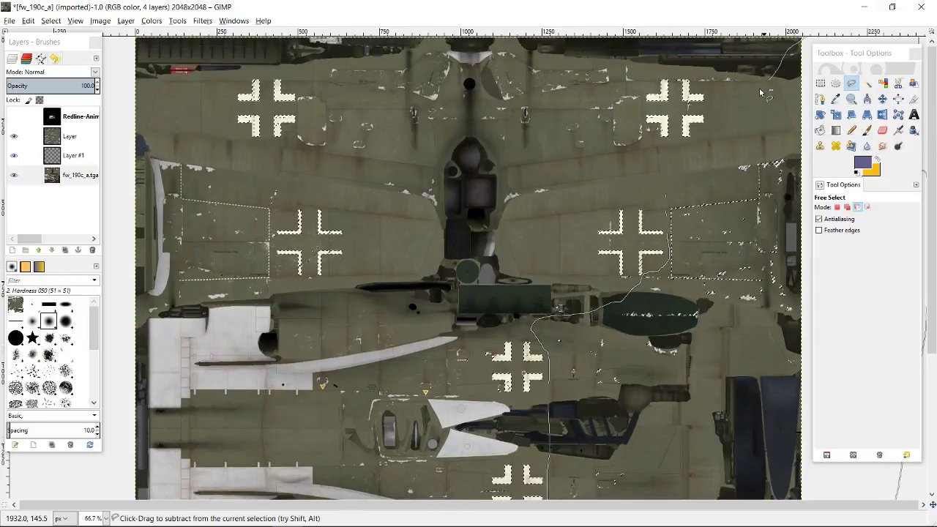
drag(699, 183, 668, 193)
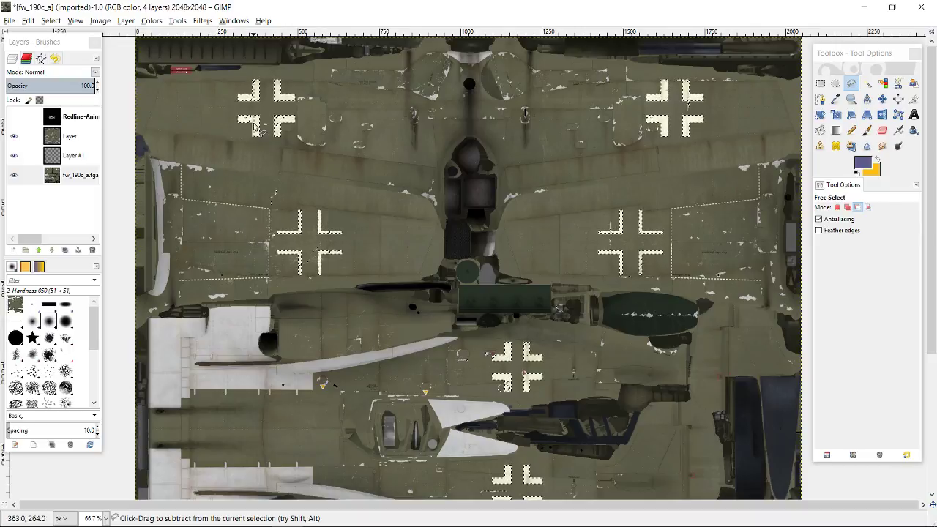
Step: Add the unselected patches inside the upper-left wing cross to the selection with Fuzzy Select in add mode at threshold 15
scroll(255, 126, up, 5)
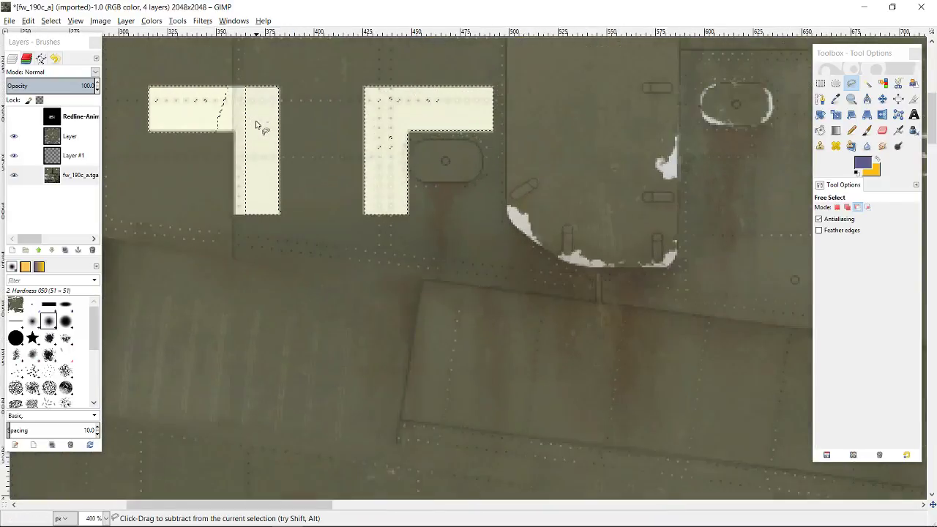
scroll(255, 125, up, 1)
scroll(280, 140, up, 5)
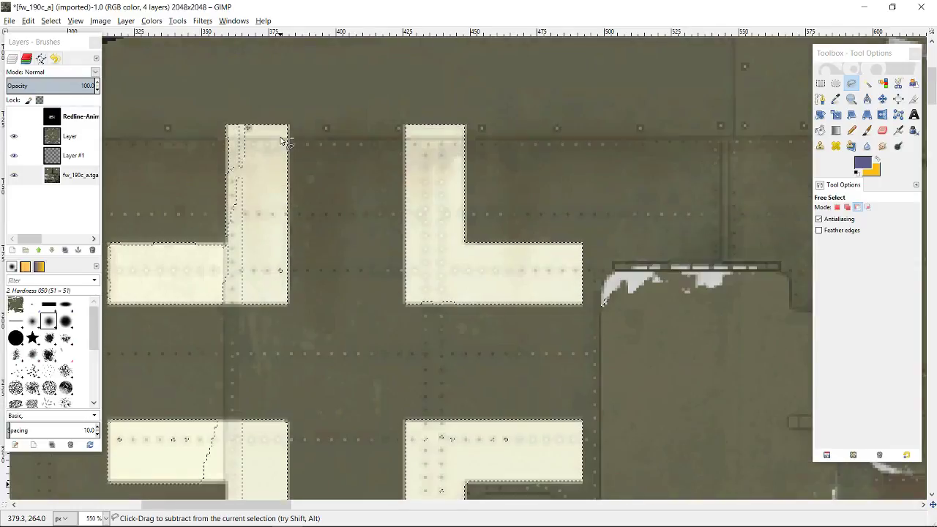
click(867, 83)
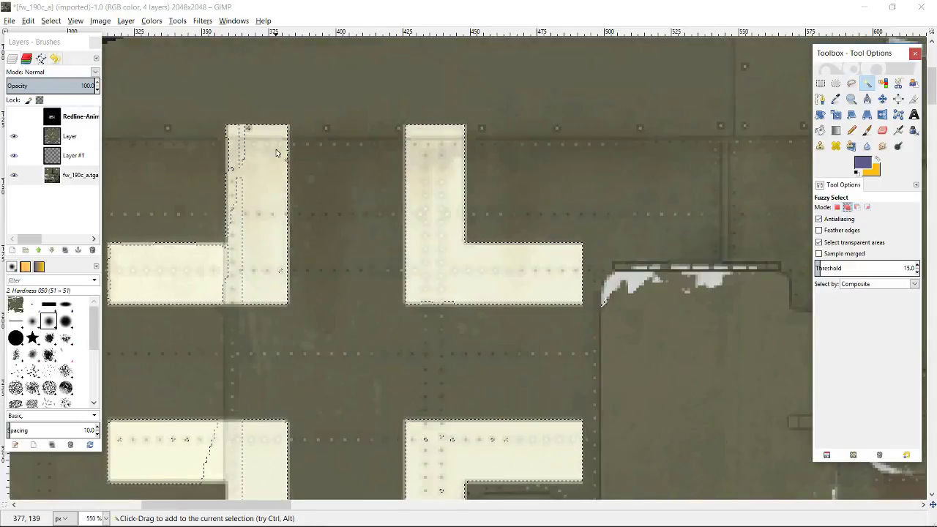
click(243, 148)
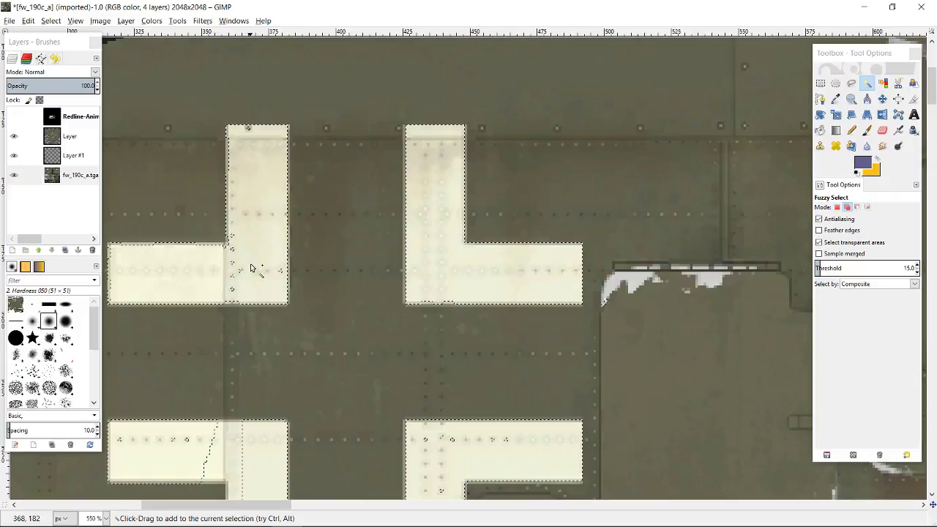
scroll(271, 266, down, 5)
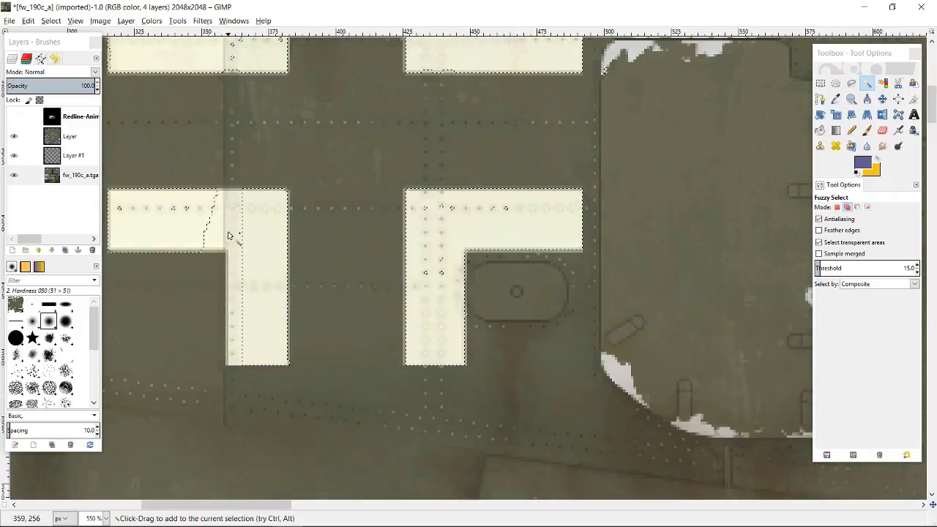
shift+click(226, 237)
shift+click(223, 238)
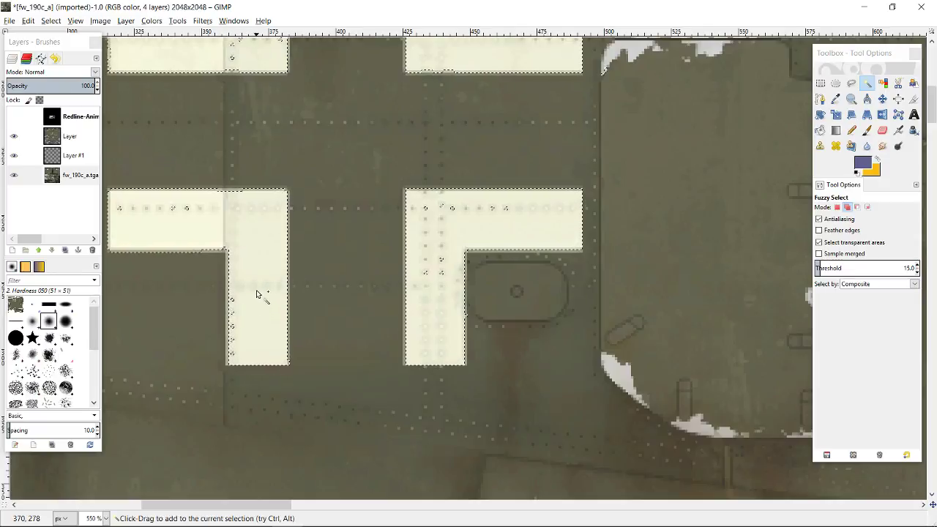
Step: Copy the selected crosses, paste them into Layer #1 and anchor the floating selection
key(ctrl+c)
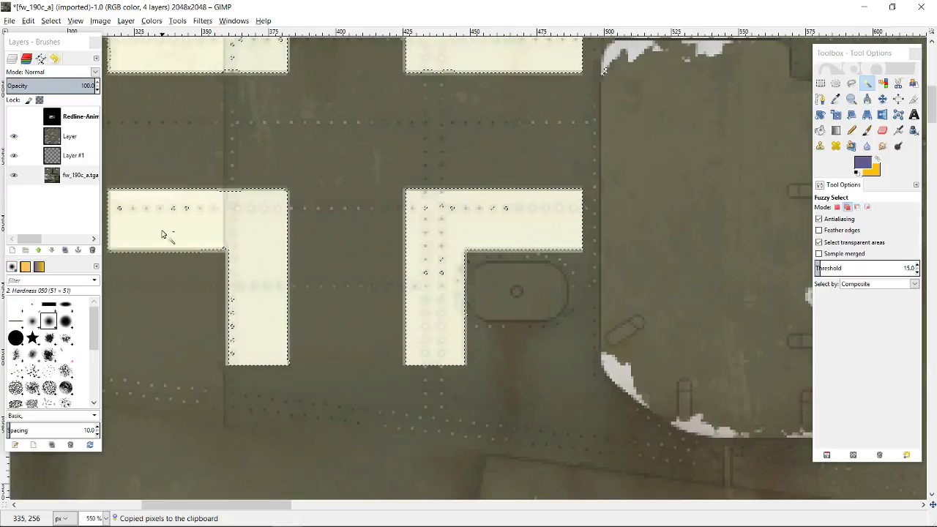
click(72, 156)
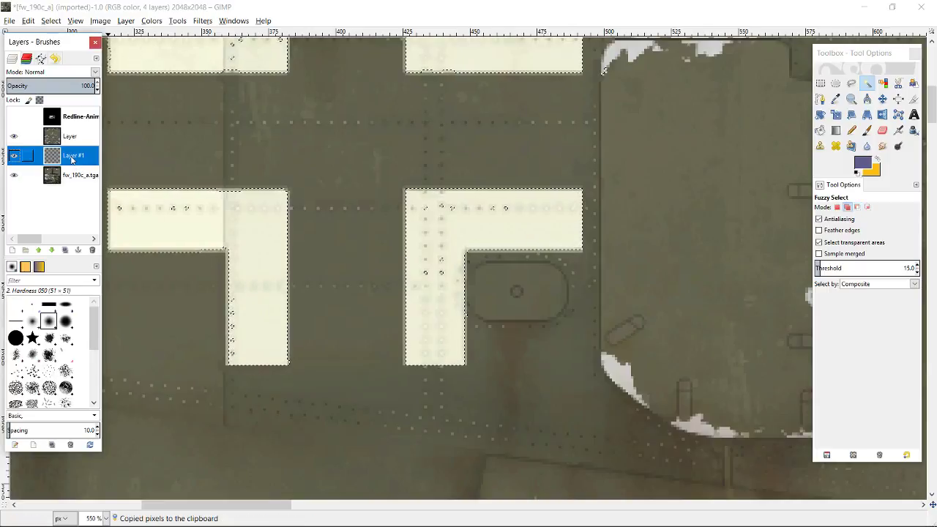
key(ctrl+v)
key(ctrl+h)
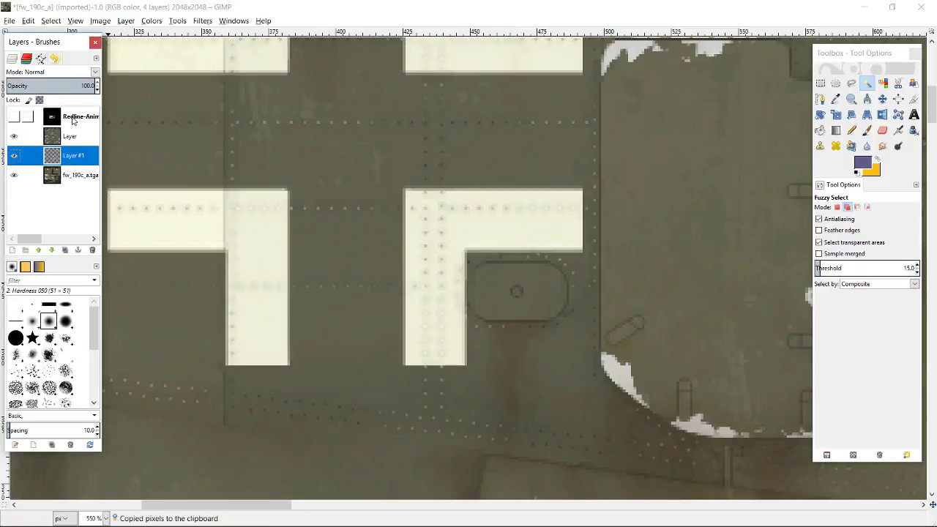
Step: Hide the olive paint layer and the fw_190c_a.tga layer, and inspect the copied crosses on Layer #1
click(15, 175)
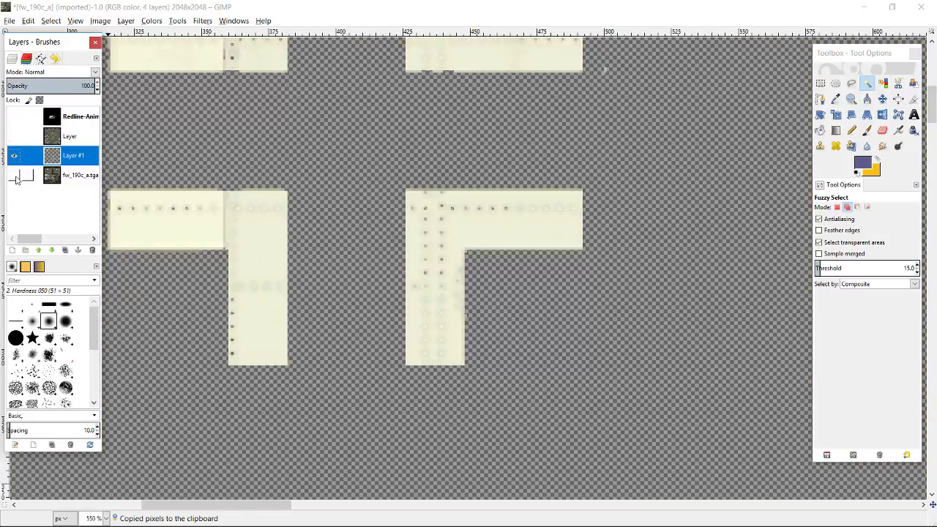
scroll(384, 225, up, 5)
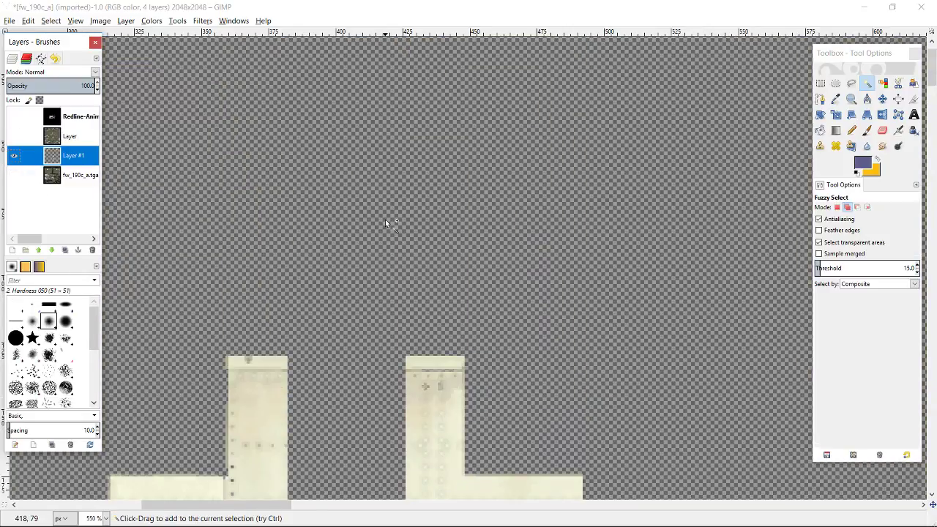
scroll(385, 219, down, 5)
scroll(394, 222, down, 5)
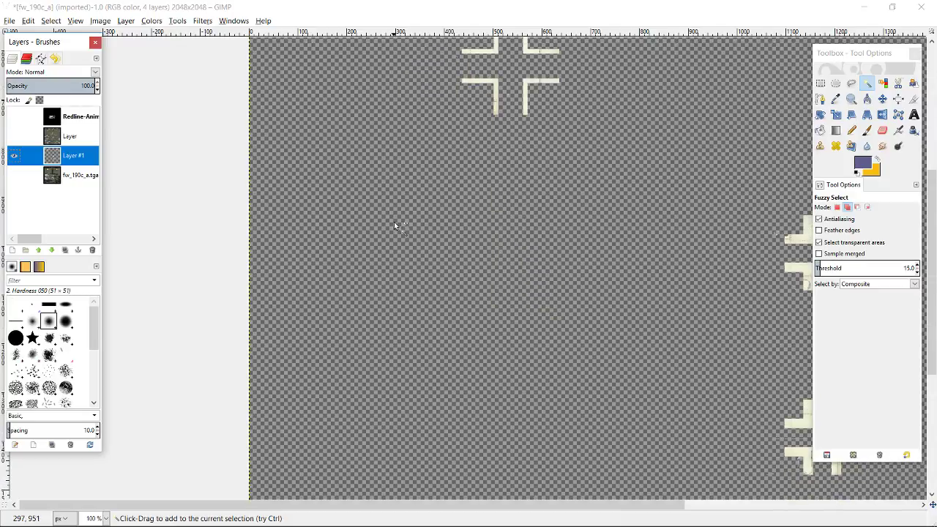
scroll(393, 221, up, 5)
scroll(394, 221, up, 1)
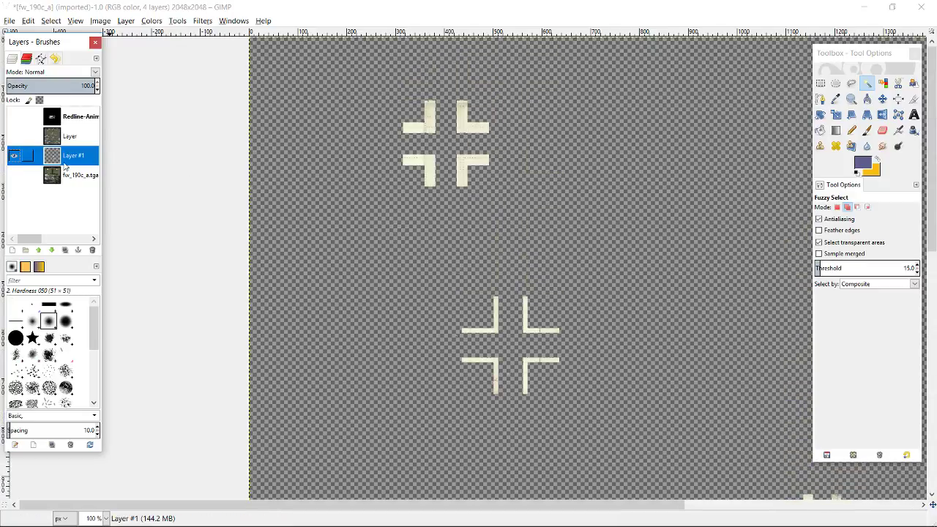
Step: Show the olive paint and fw_190c_a.tga layers again, and select fw_190c_a.tga's white panels with Select by Color in add mode at threshold 15
click(13, 175)
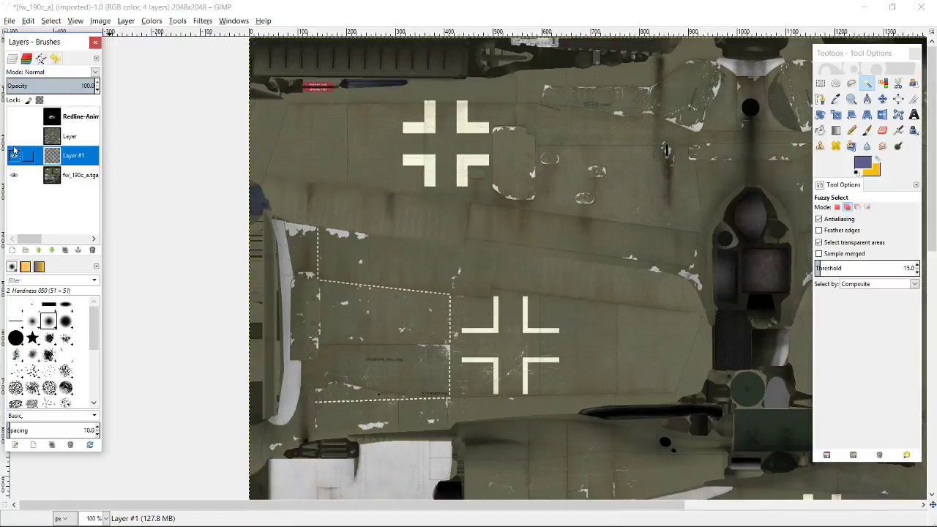
click(74, 177)
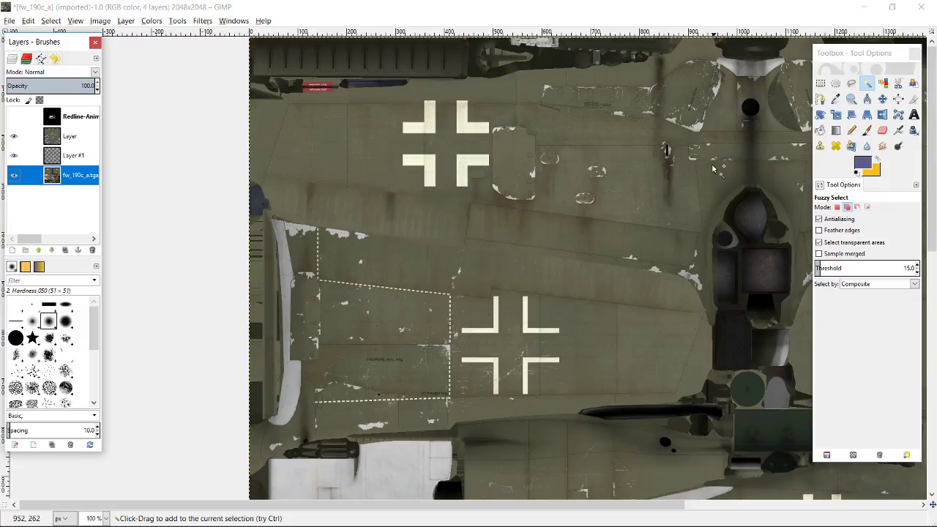
click(882, 82)
scroll(431, 360, down, 5)
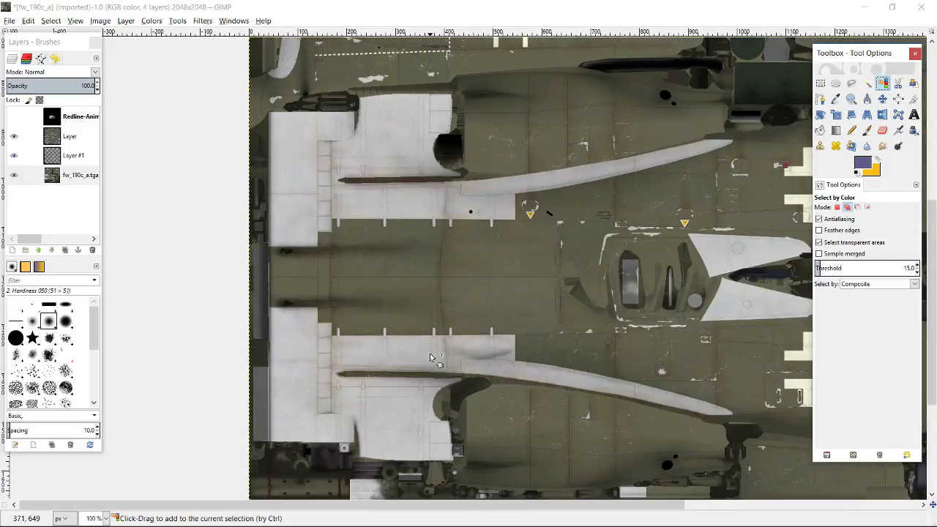
click(403, 123)
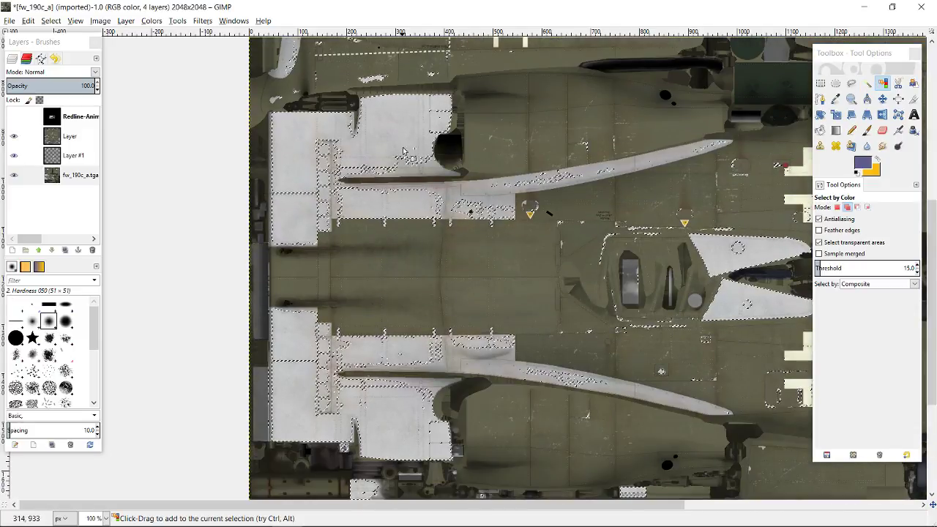
click(402, 172)
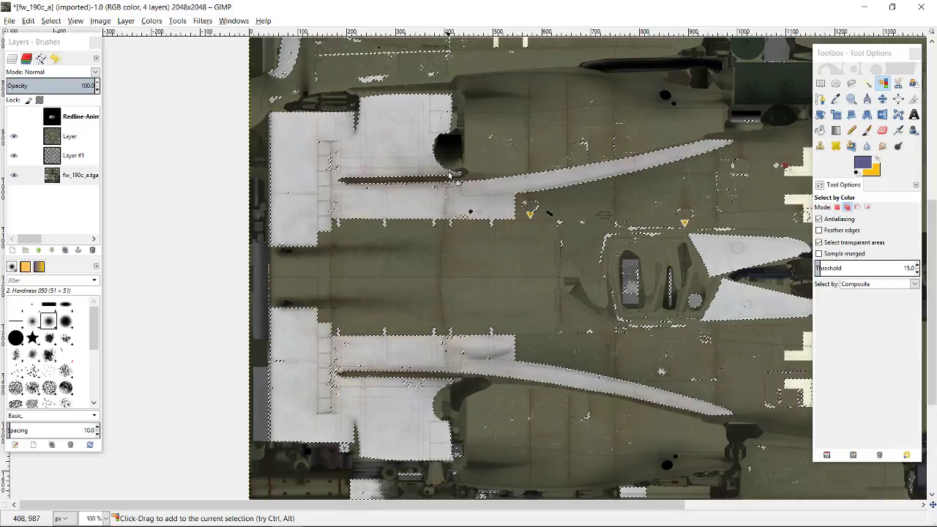
Step: Try to add the grey patch at the top centre of the texture to the selection by color, and undo that addition
scroll(501, 336, down, 5)
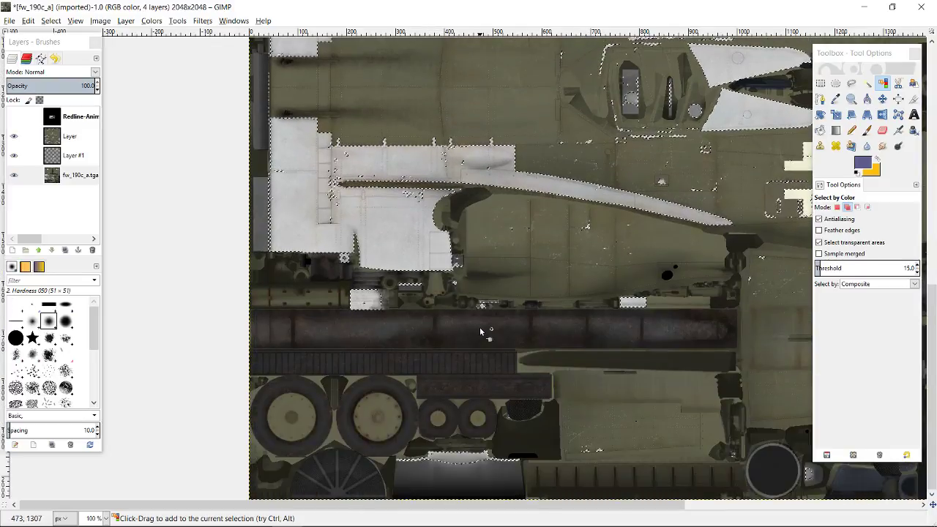
scroll(501, 336, up, 20)
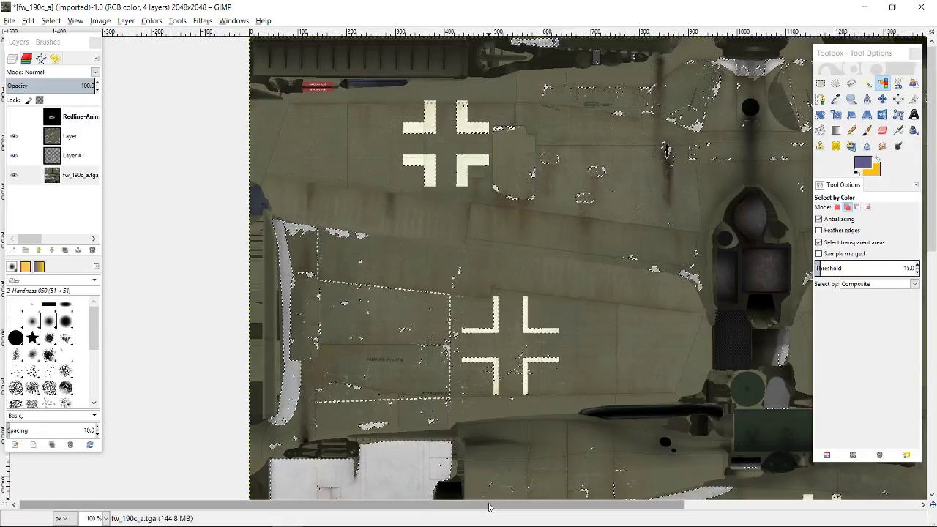
drag(489, 507, 547, 508)
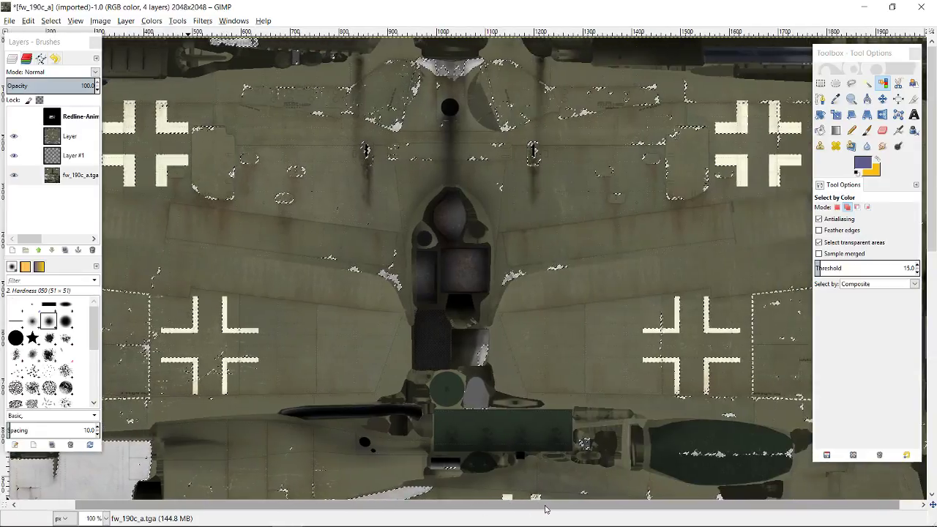
click(533, 256)
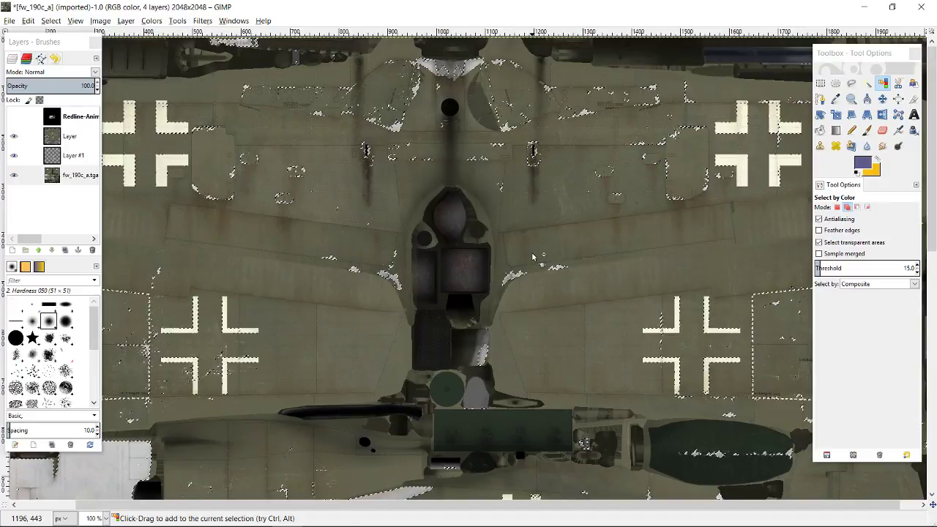
click(459, 71)
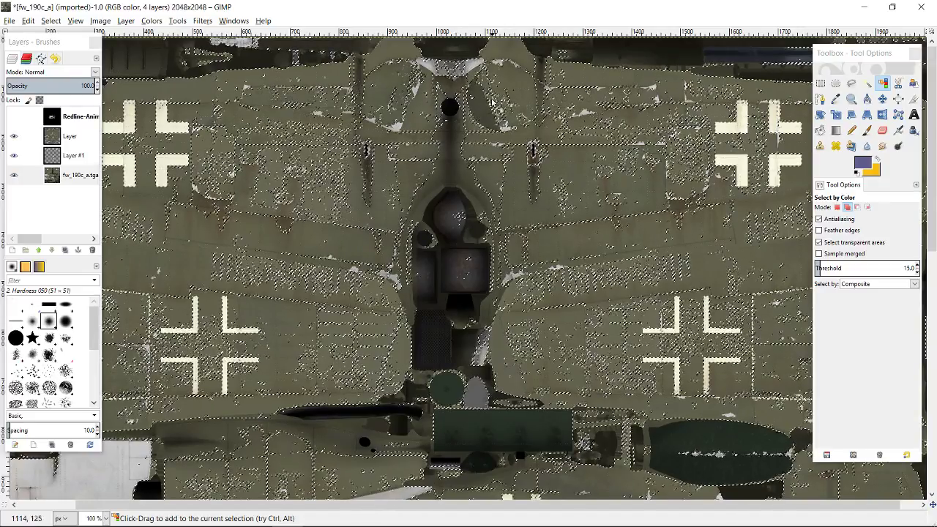
key(ctrl+z)
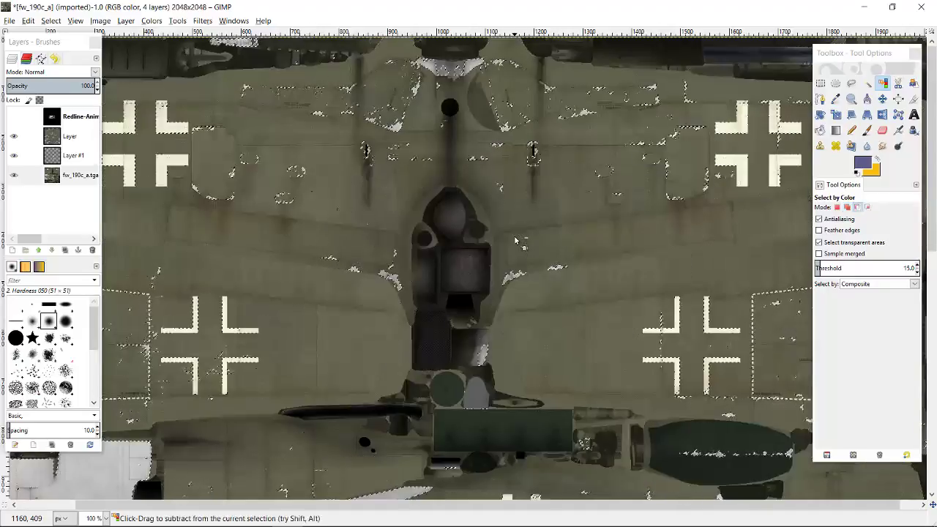
Step: Extend the selection down the white-to-black gradient panel at the texture's lower edge with Fuzzy Select in add mode at threshold 15
scroll(506, 230, down, 5)
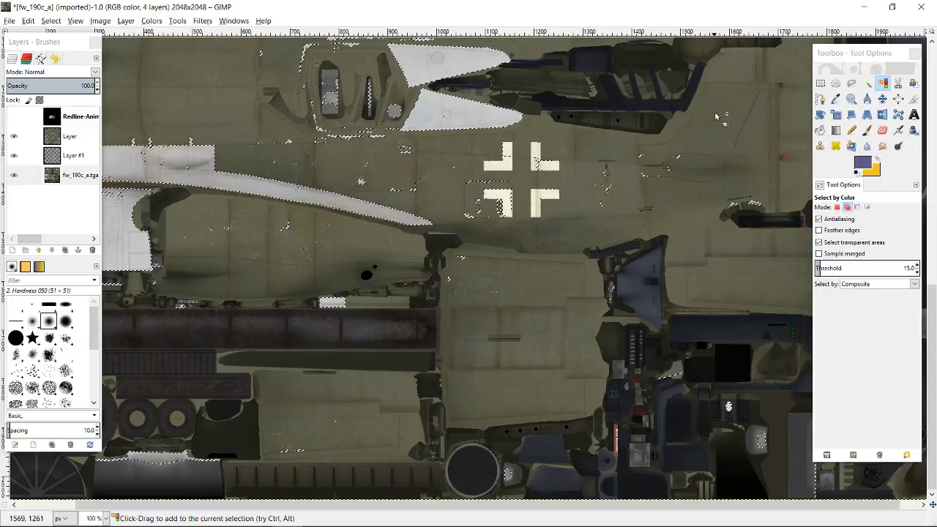
click(852, 84)
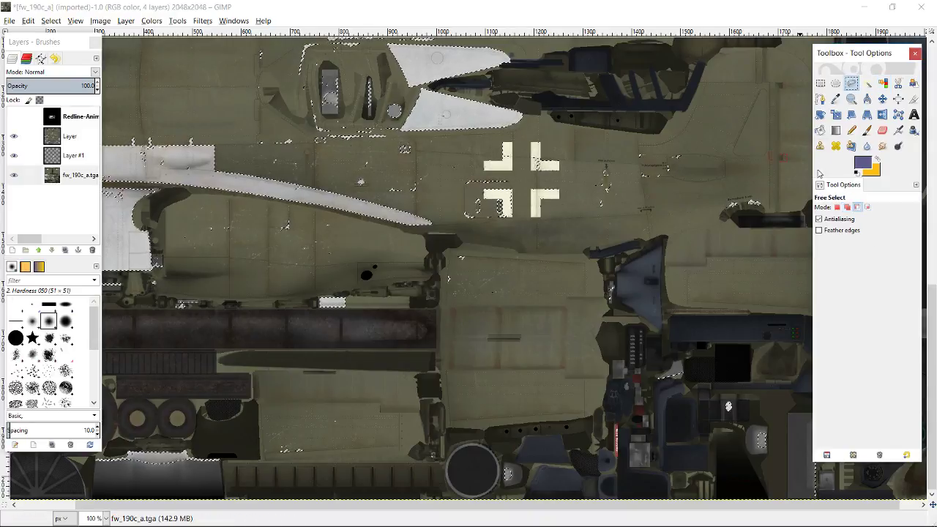
click(866, 85)
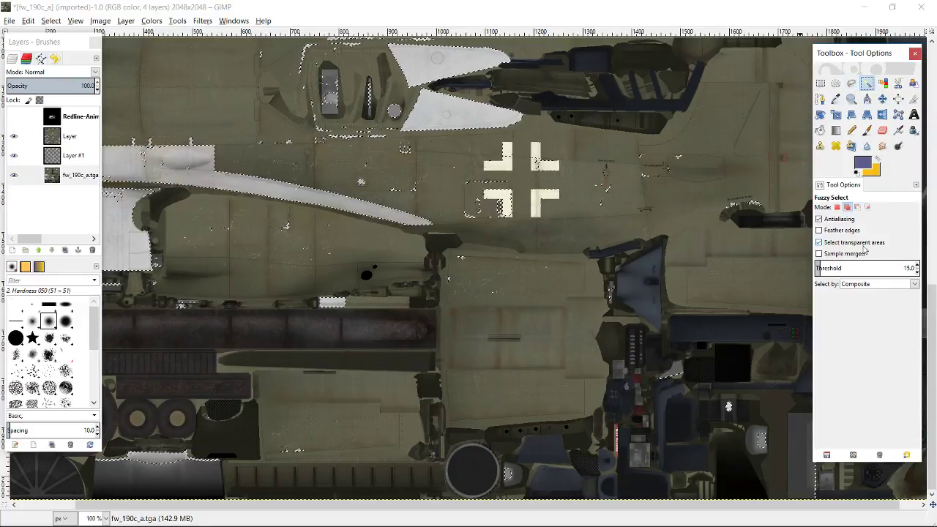
click(168, 476)
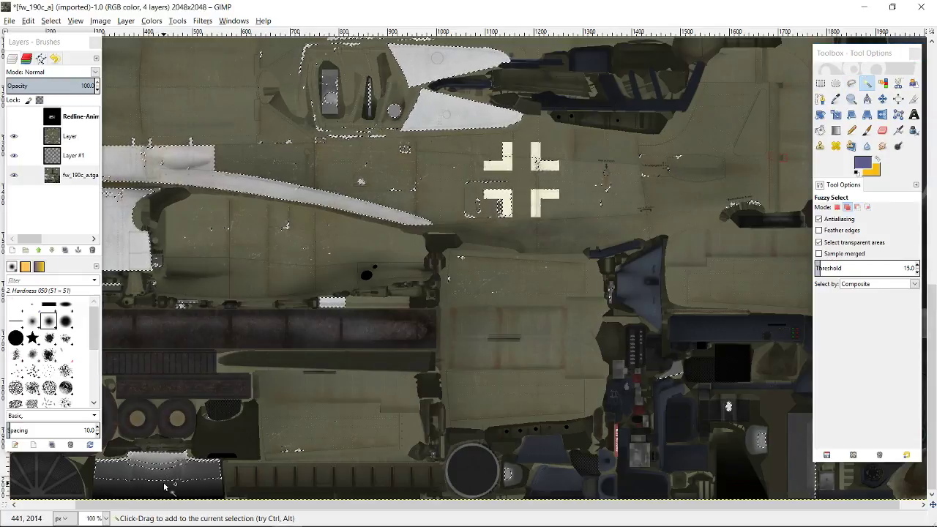
shift+click(158, 475)
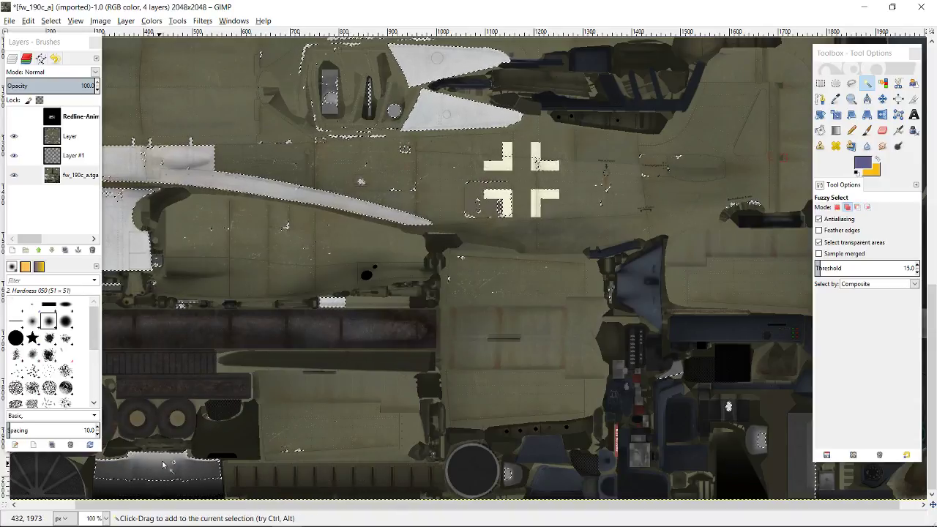
Step: Add the rest of the white-to-black gradient panel to the selection with a closed freehand outline in add mode
click(850, 82)
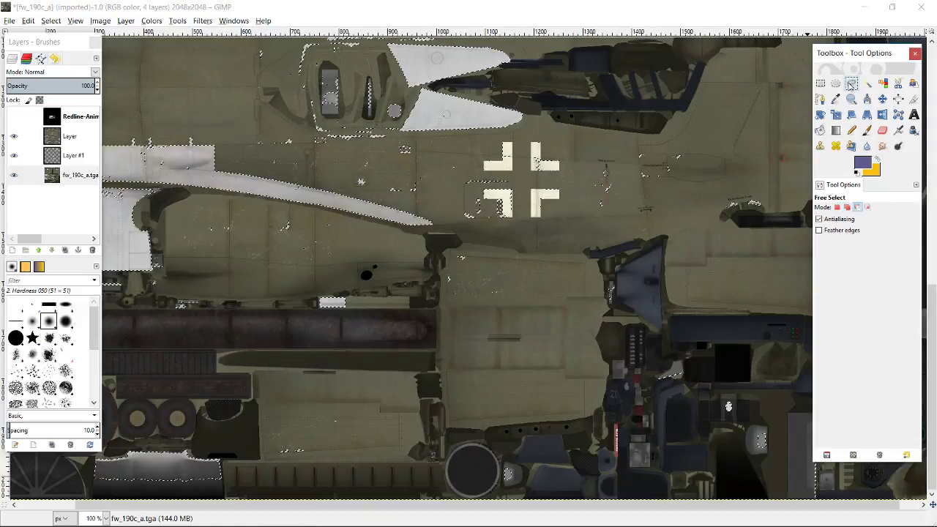
click(847, 208)
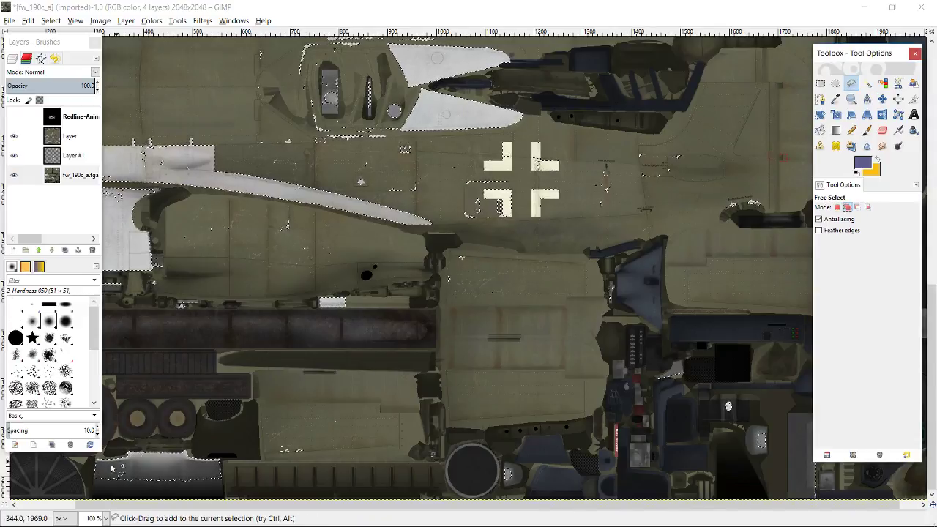
click(94, 483)
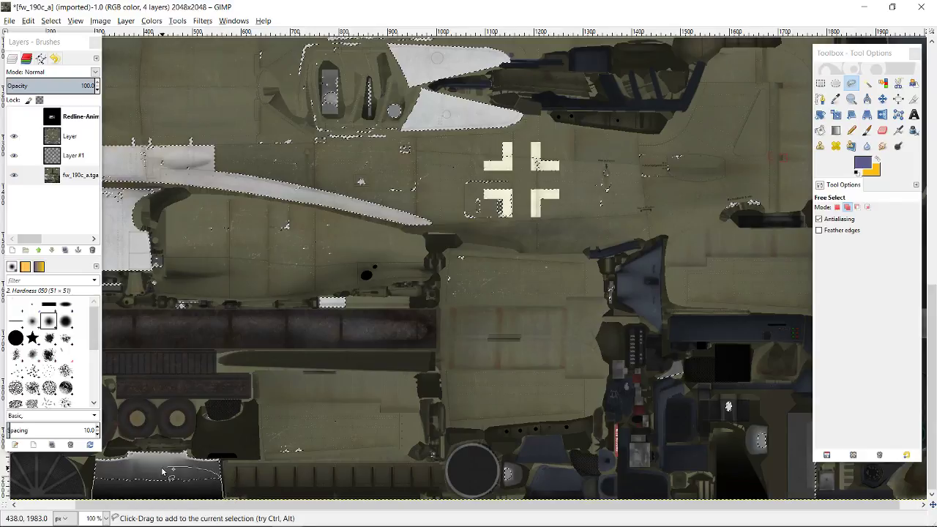
click(97, 479)
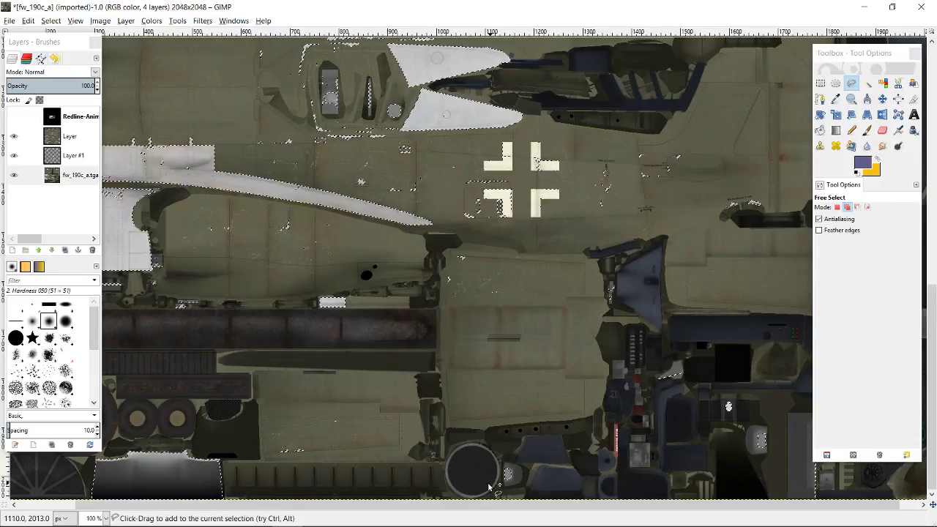
Step: Add the whole grey patch at the top centre of the texture to the selection with a freehand outline
drag(380, 506, 393, 505)
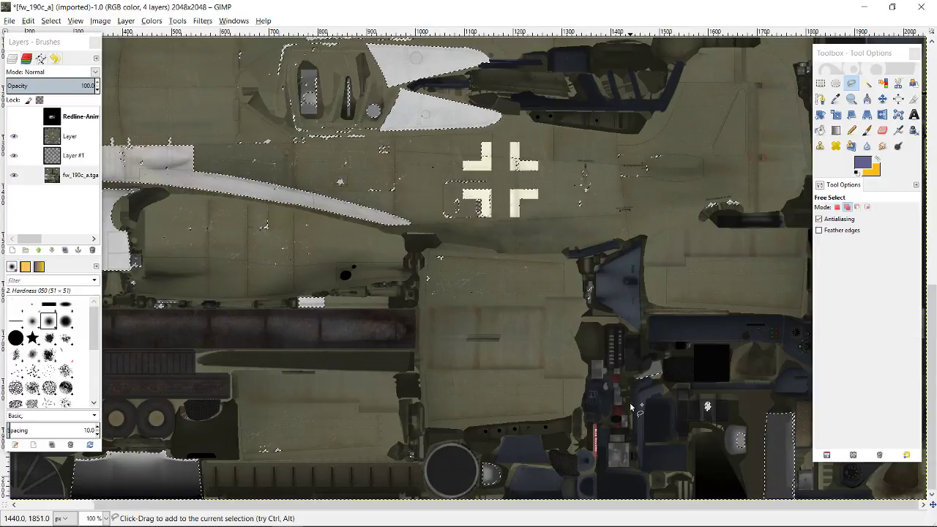
scroll(618, 406, up, 5)
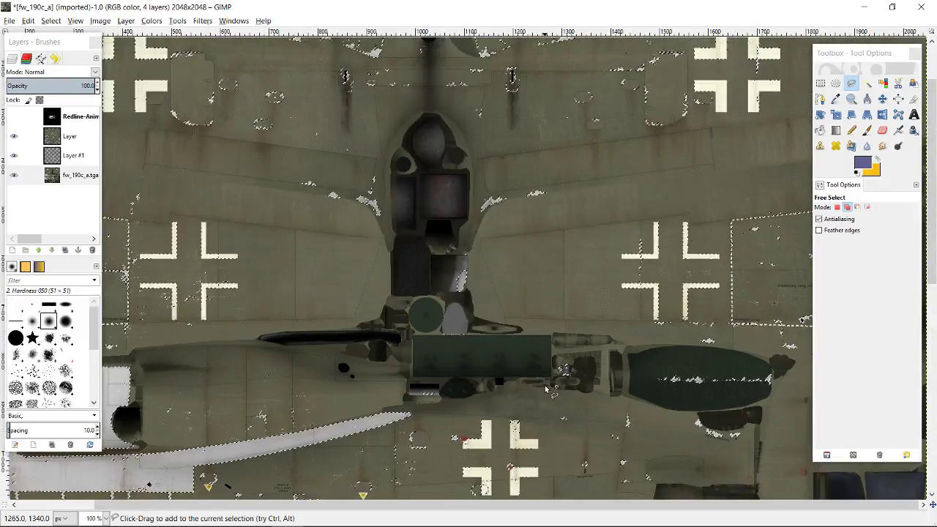
scroll(548, 391, up, 5)
scroll(475, 220, up, 2)
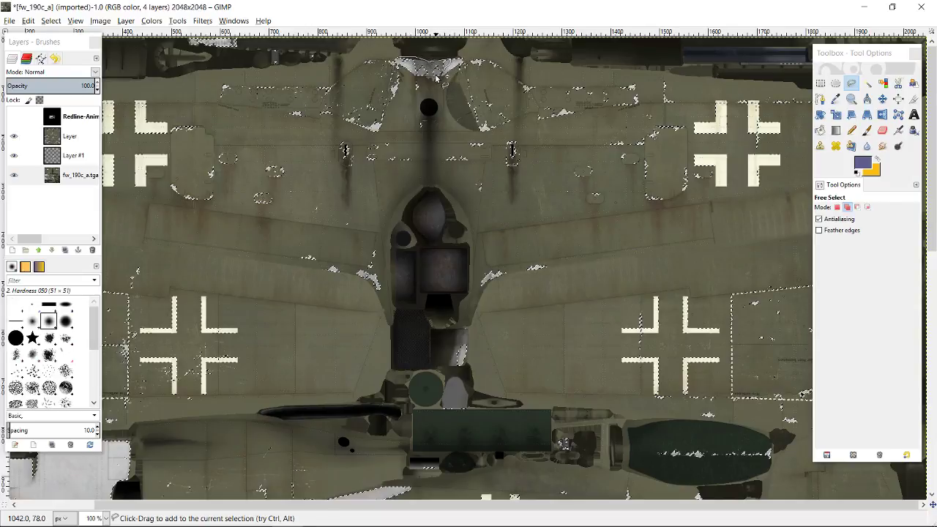
drag(419, 74, 411, 70)
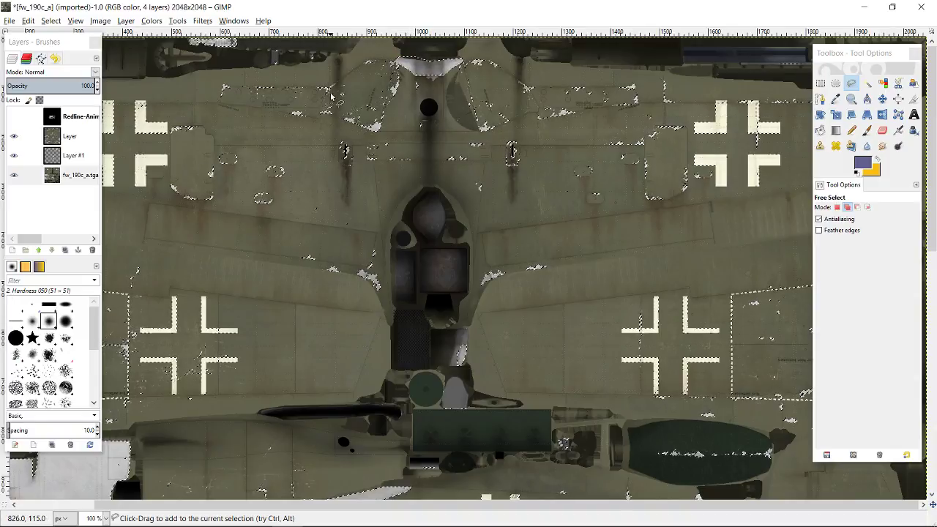
Step: Copy the selected white and grey areas, paste them into a new transparent layer above fw_190c_a.tga and anchor the floating selection
key(ctrl)
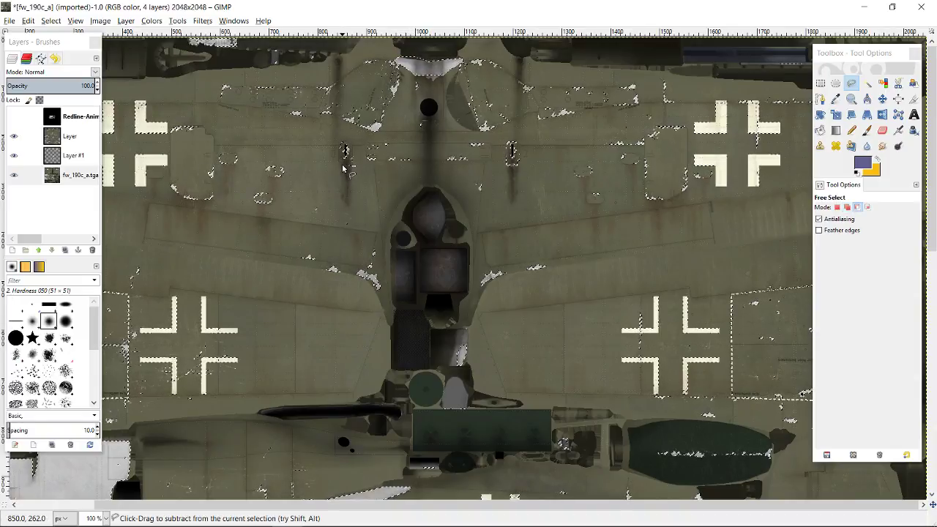
key(ctrl+c)
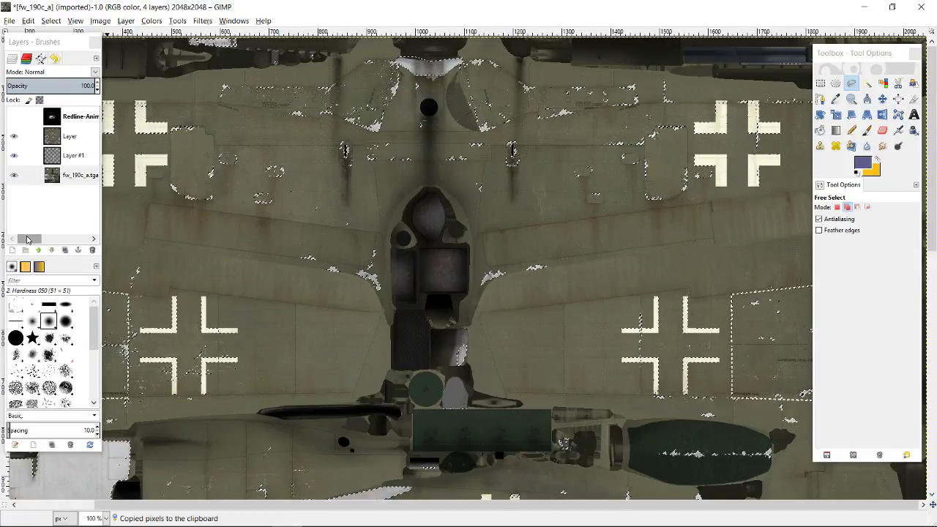
key(ctrl+shift+n)
click(71, 345)
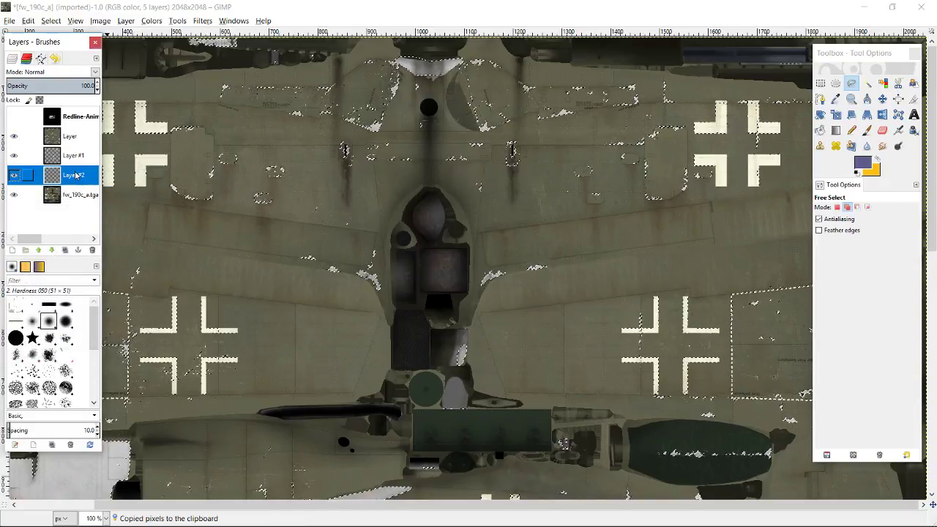
key(ctrl+v)
right_click(81, 117)
click(117, 185)
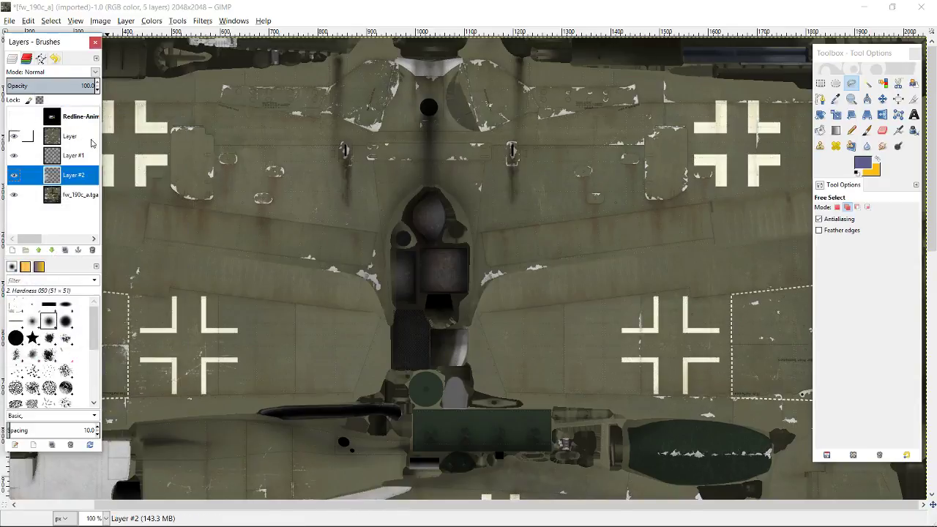
Step: Select the crosses on Layer #1 by selecting its transparent area by color in replace mode and inverting the selection
click(73, 156)
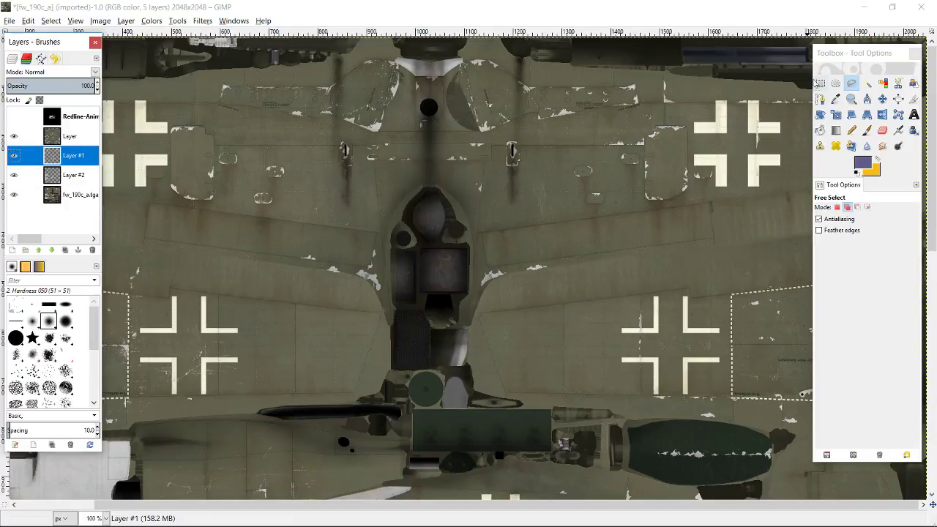
click(882, 84)
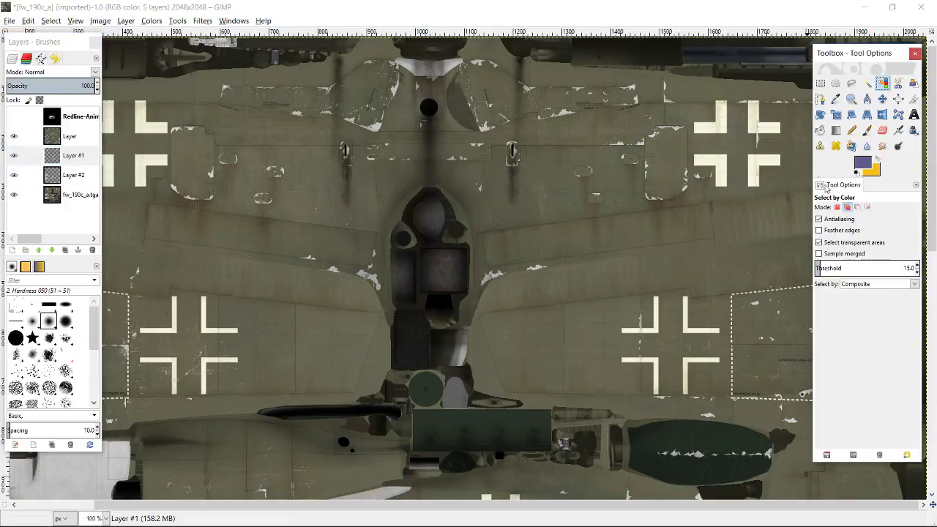
click(838, 208)
click(587, 202)
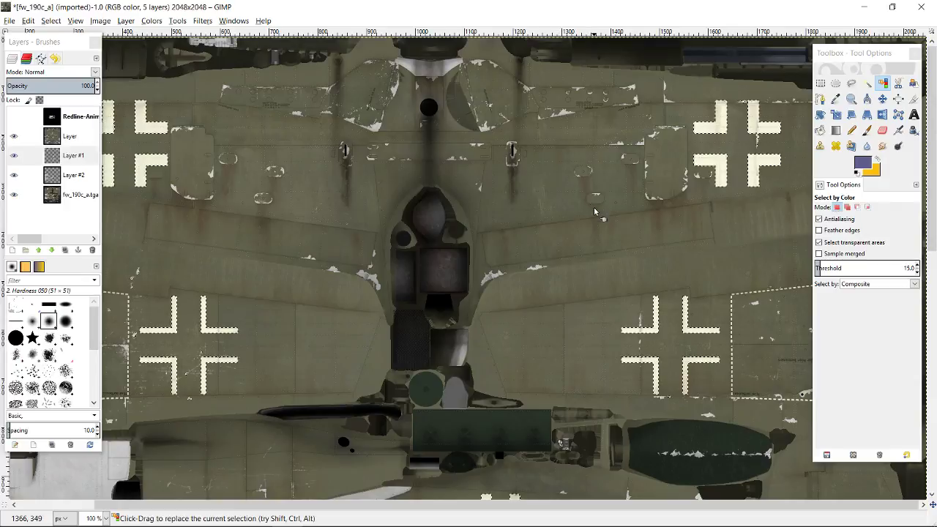
click(50, 21)
click(58, 57)
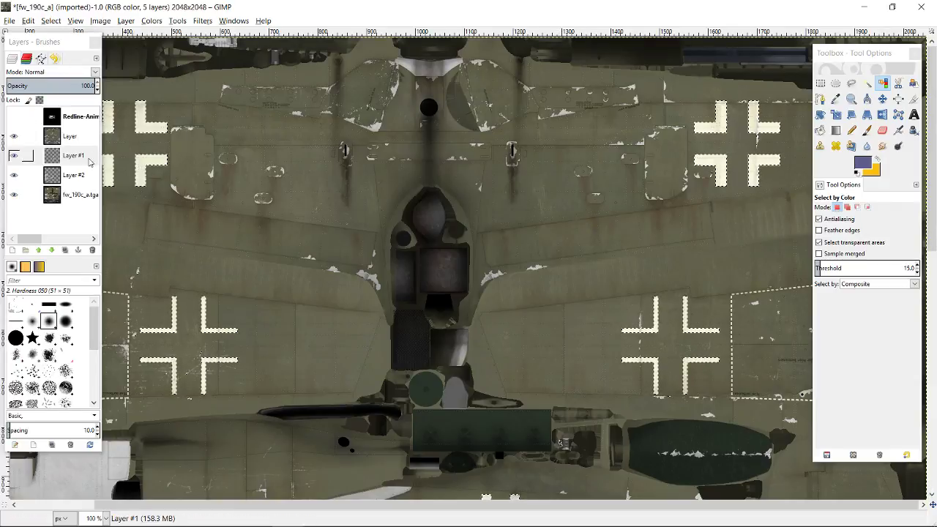
Step: Delete the selected cross shapes from Layer #2, and hide the other visible layers to check what it contains
click(73, 175)
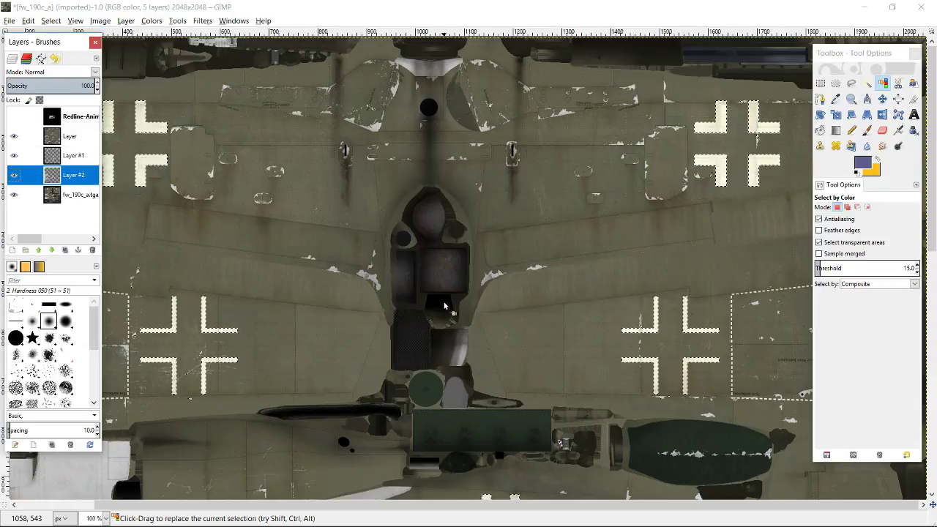
click(14, 156)
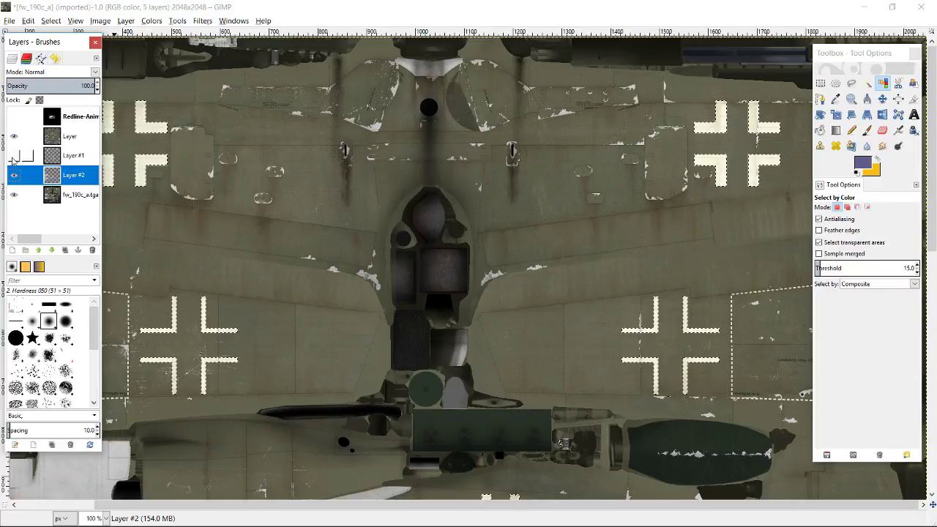
click(14, 136)
click(14, 194)
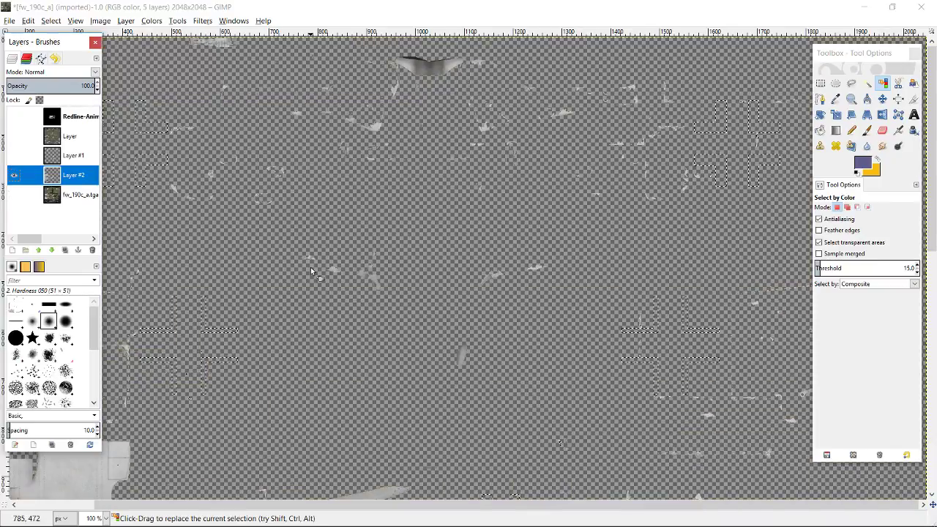
Step: Examine the contents of Layer #2, make Layer and Layer #1 visible again, and check the combined layers for remaining gaps
scroll(310, 271, down, 10)
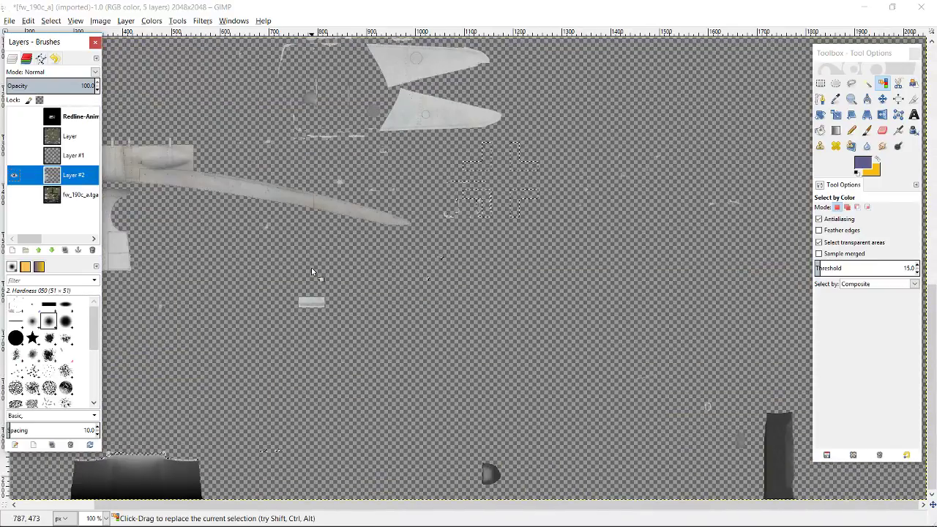
scroll(311, 271, down, 10)
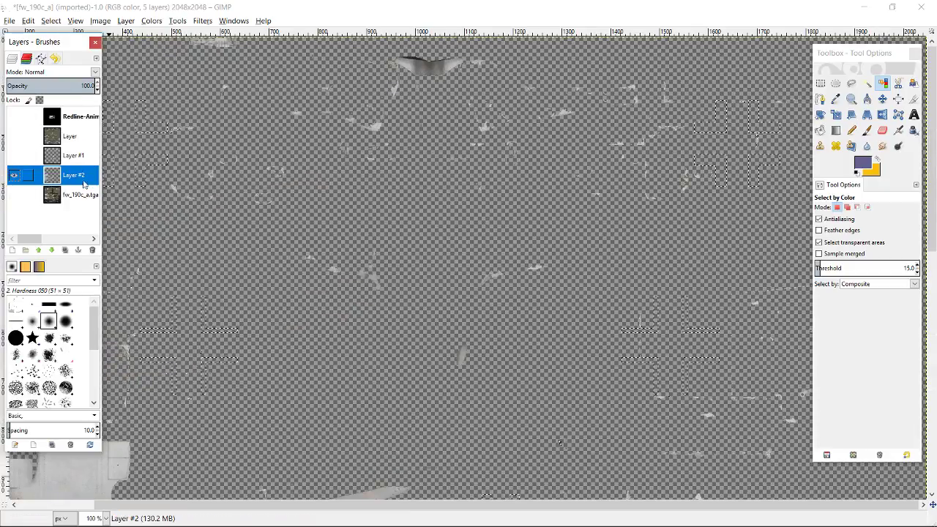
click(77, 137)
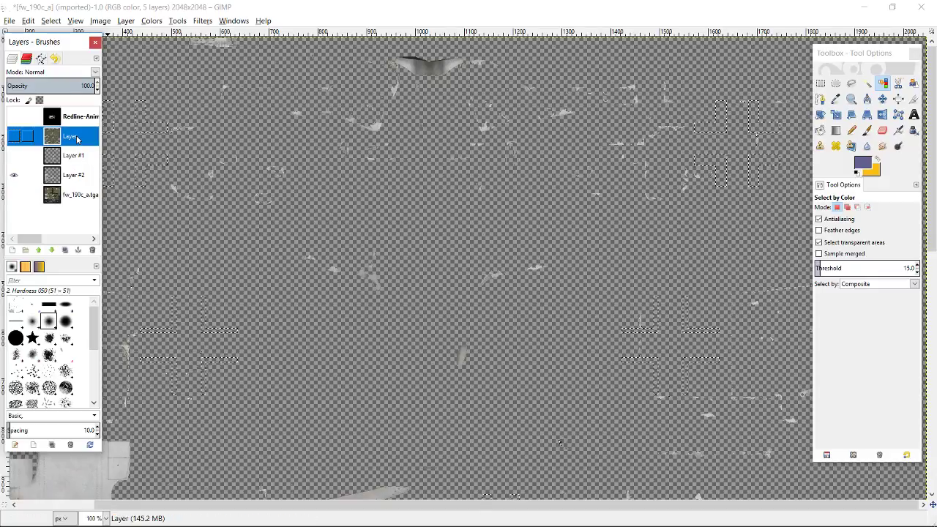
click(13, 136)
click(13, 155)
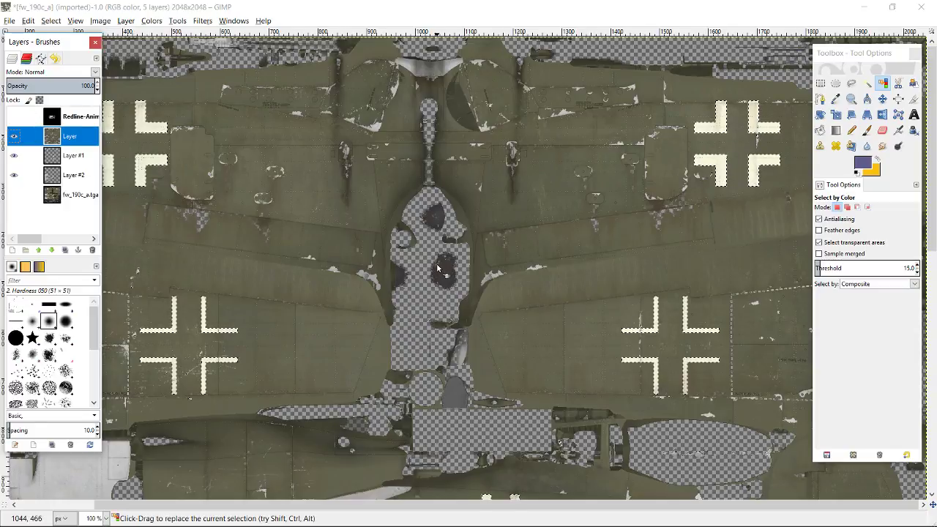
scroll(437, 269, down, 5)
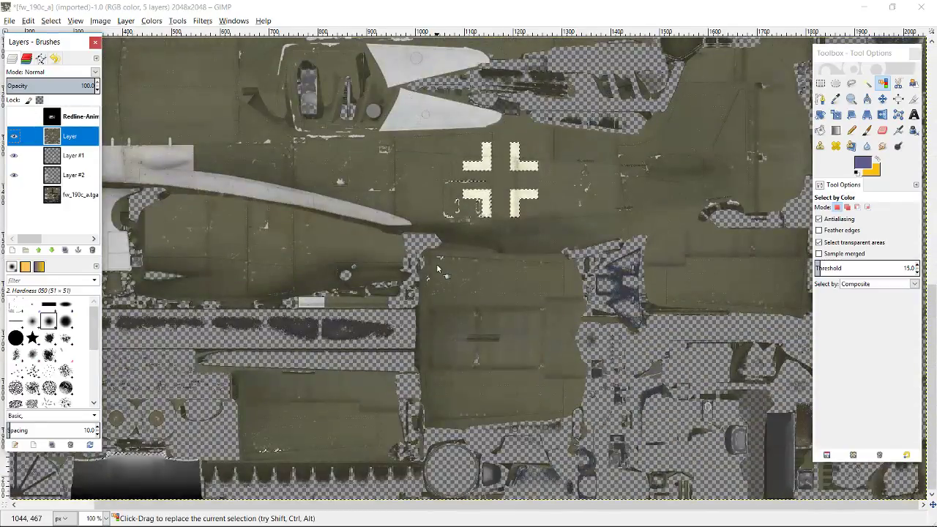
scroll(437, 269, up, 4)
scroll(437, 269, down, 4)
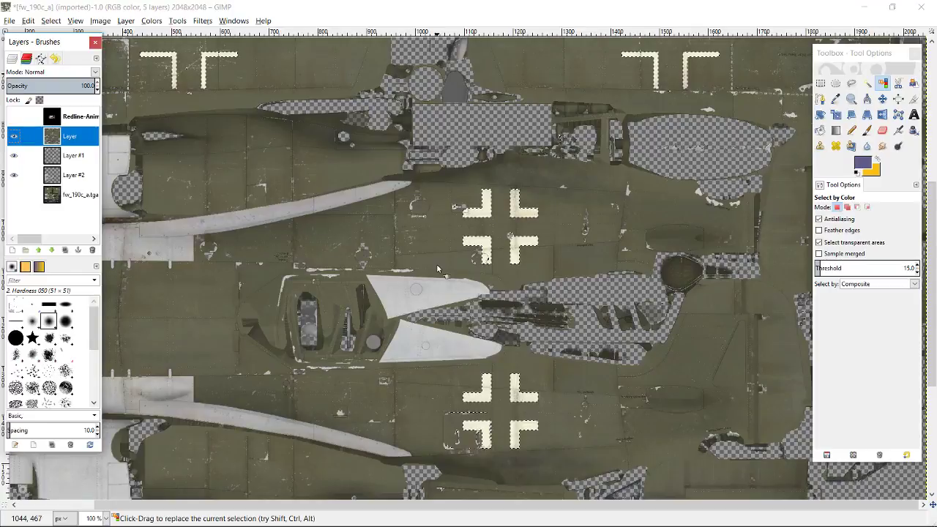
scroll(436, 269, down, 2)
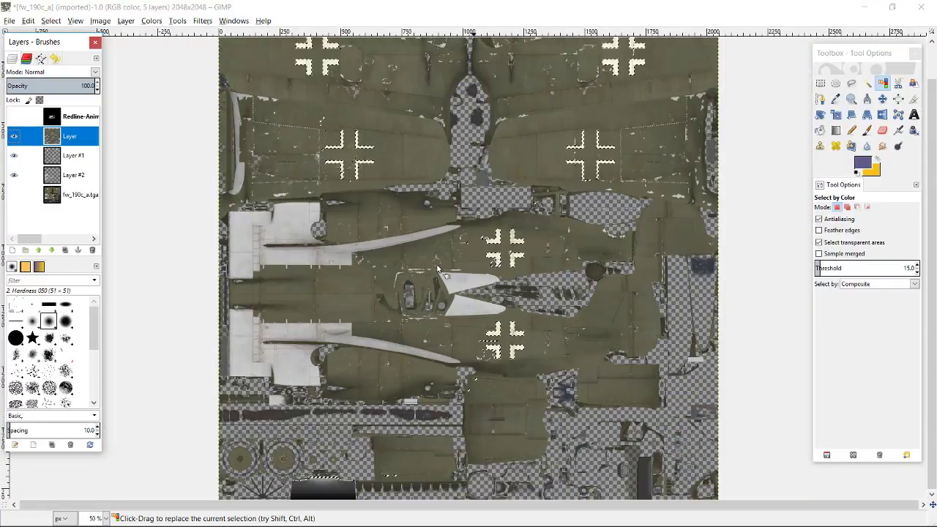
scroll(438, 269, up, 1)
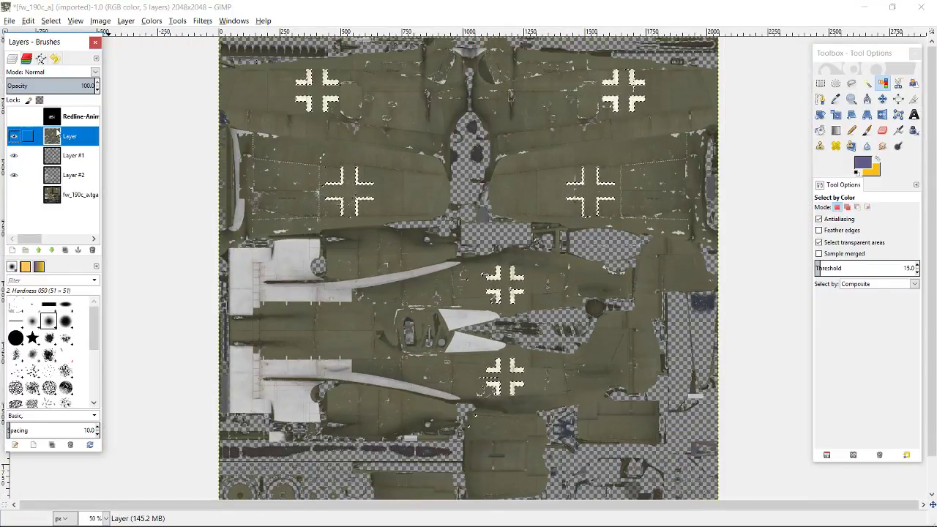
Step: Show the original fw_190c_a.tga layer beneath the separated layers and clear the selection
click(14, 195)
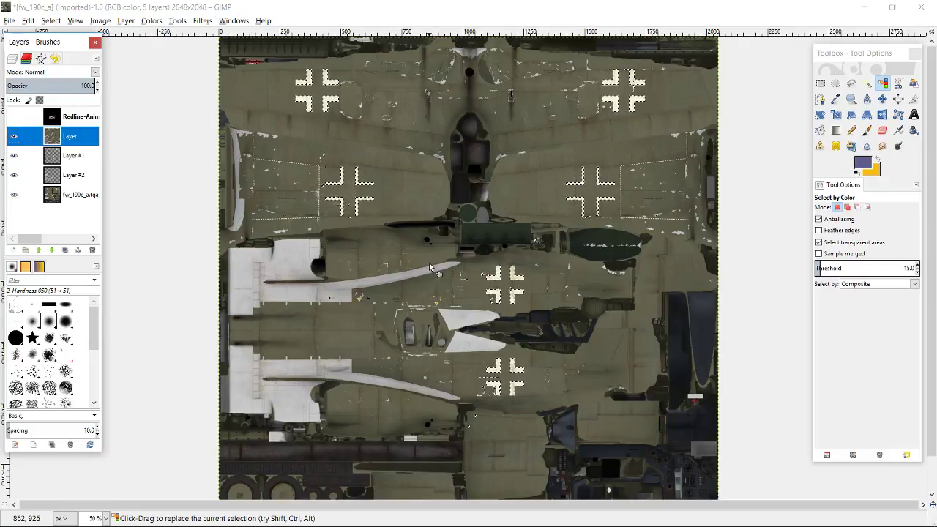
scroll(429, 267, down, 1)
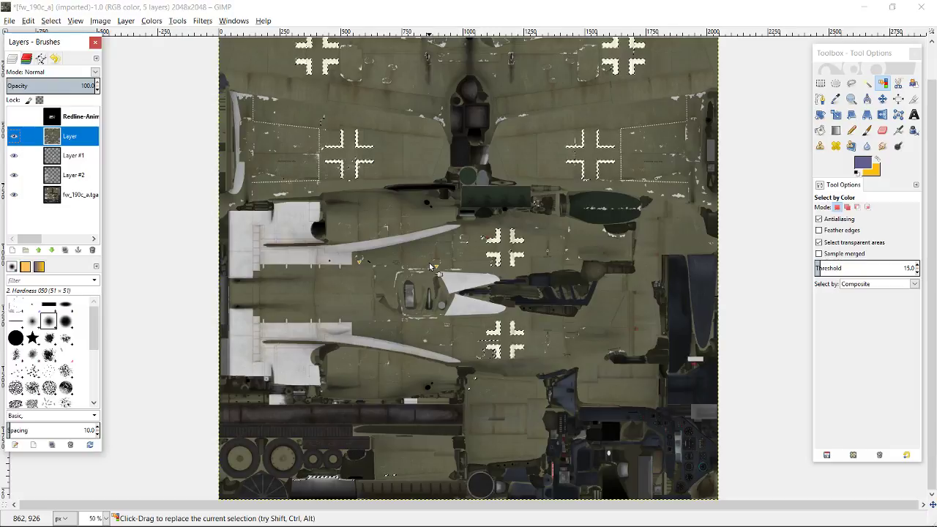
scroll(429, 267, up, 1)
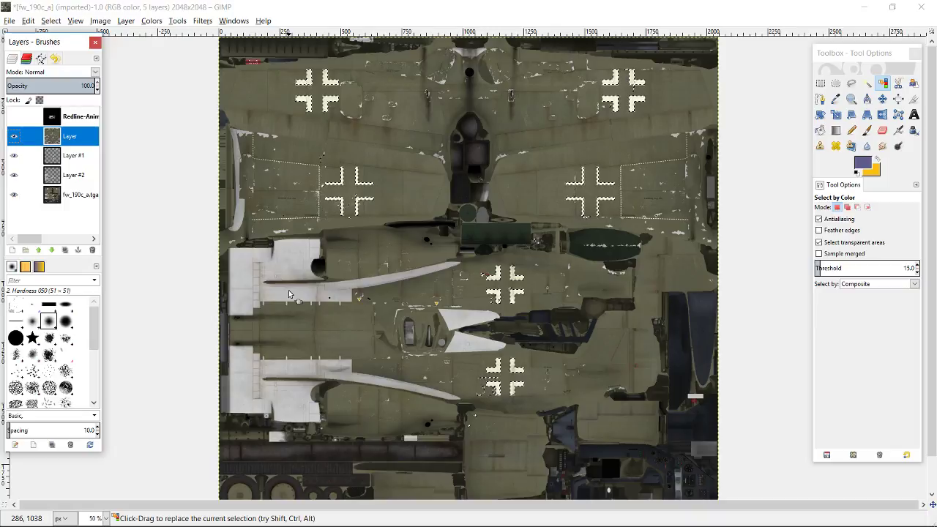
click(50, 20)
click(65, 42)
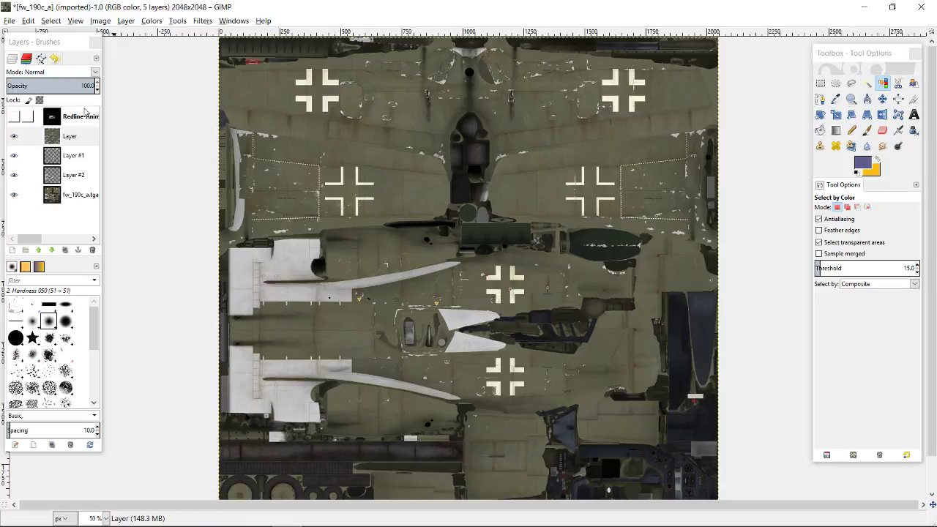
Step: Show the Redline-Anime picture layer and scale it proportionally to 2000 × 1132 px
click(15, 119)
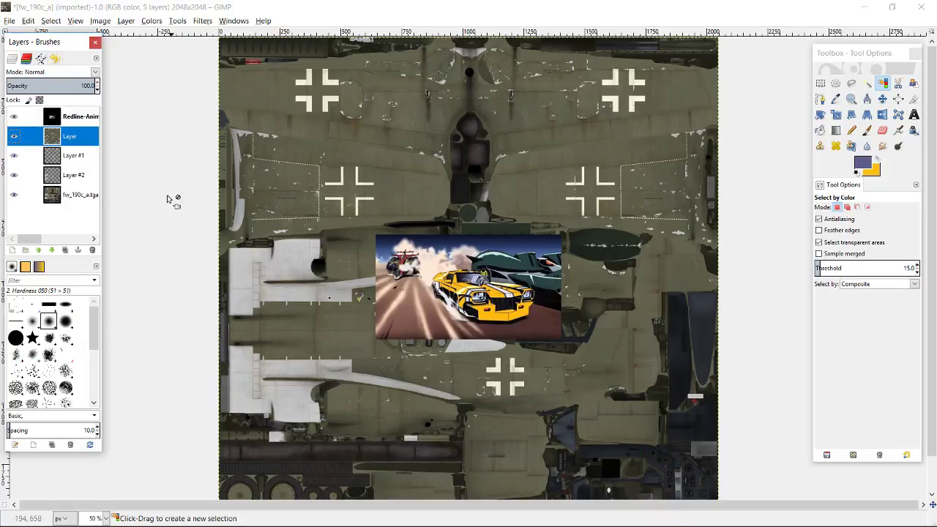
click(70, 118)
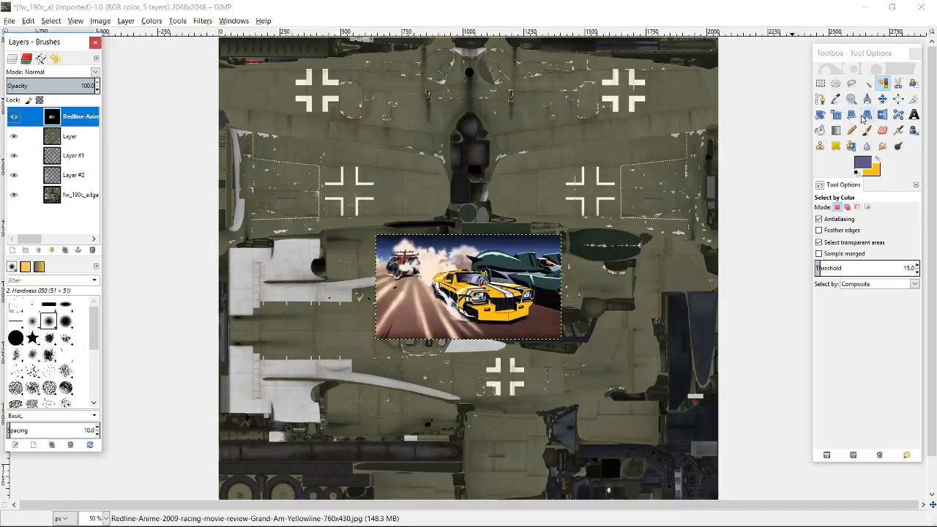
click(835, 114)
click(507, 281)
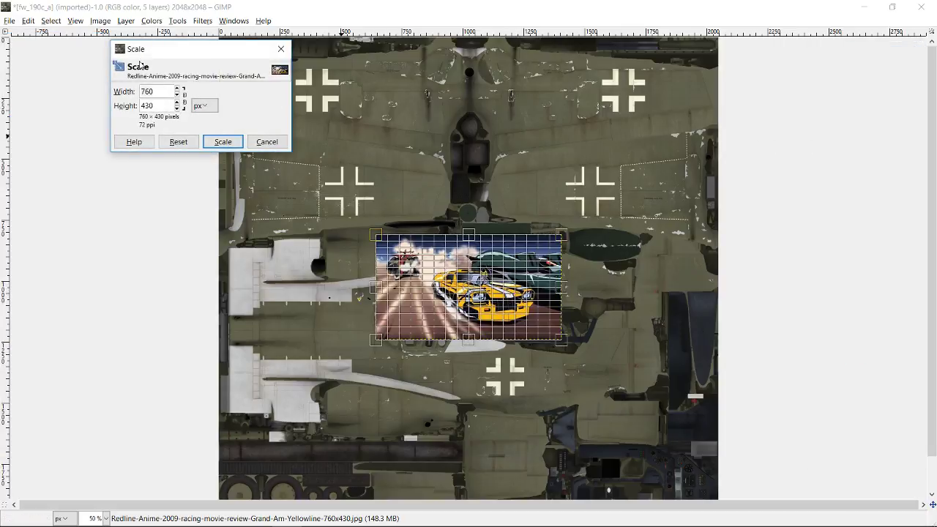
click(183, 107)
text(2000)
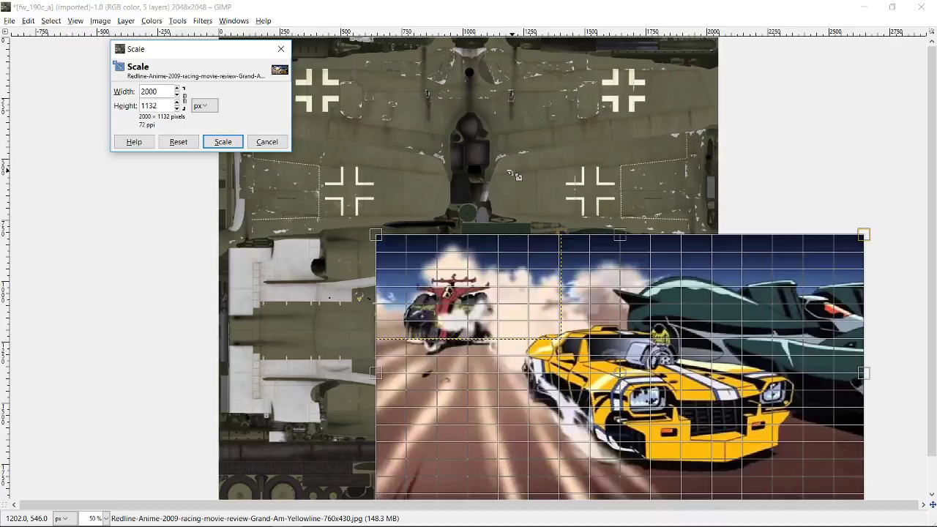
click(223, 141)
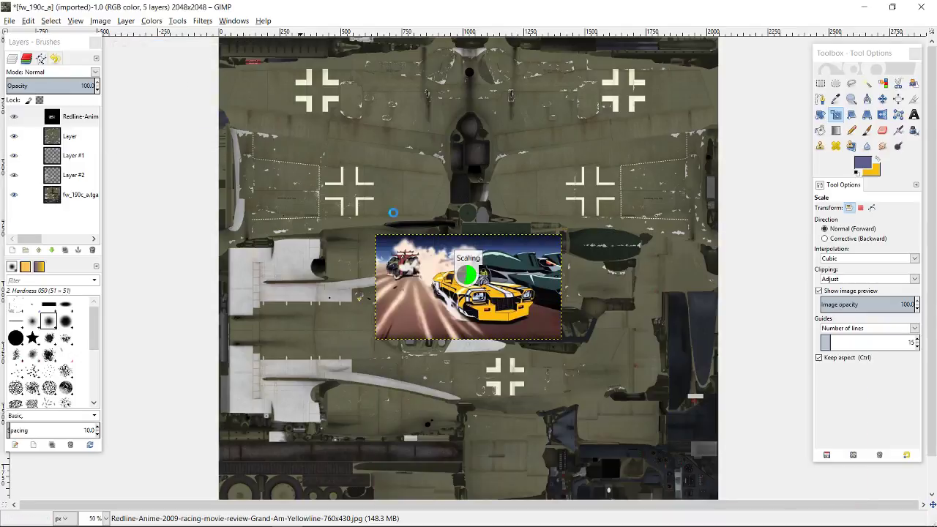
Step: Move the enlarged Redline picture over the middle of the texture, then hide it and make Layer the active layer
key(m)
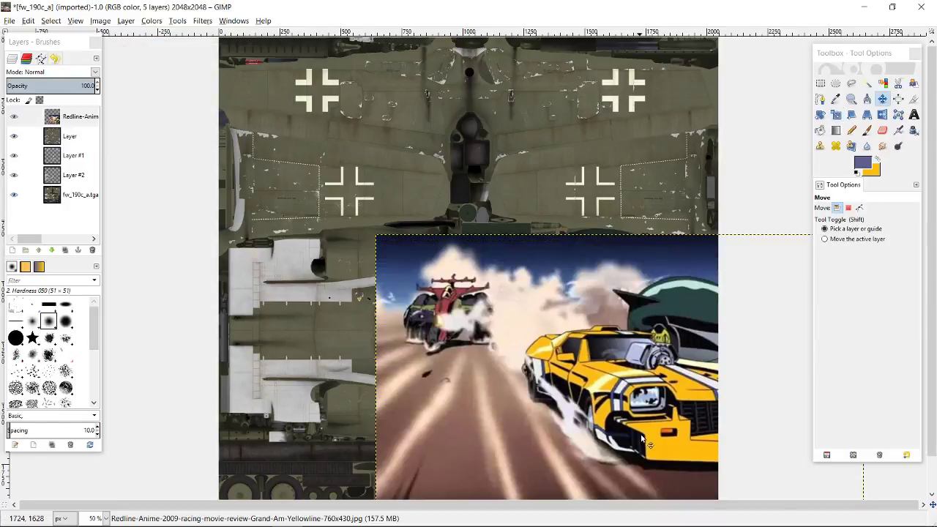
drag(654, 435, 485, 303)
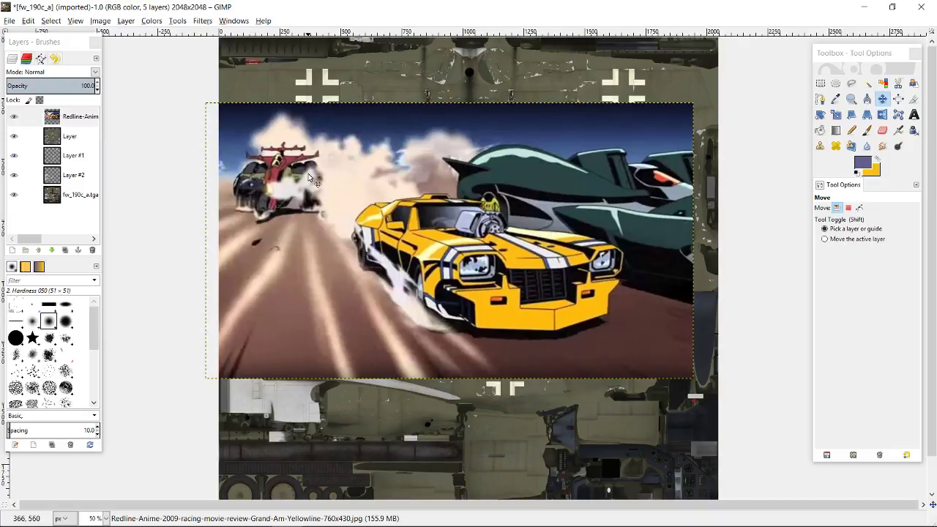
click(14, 117)
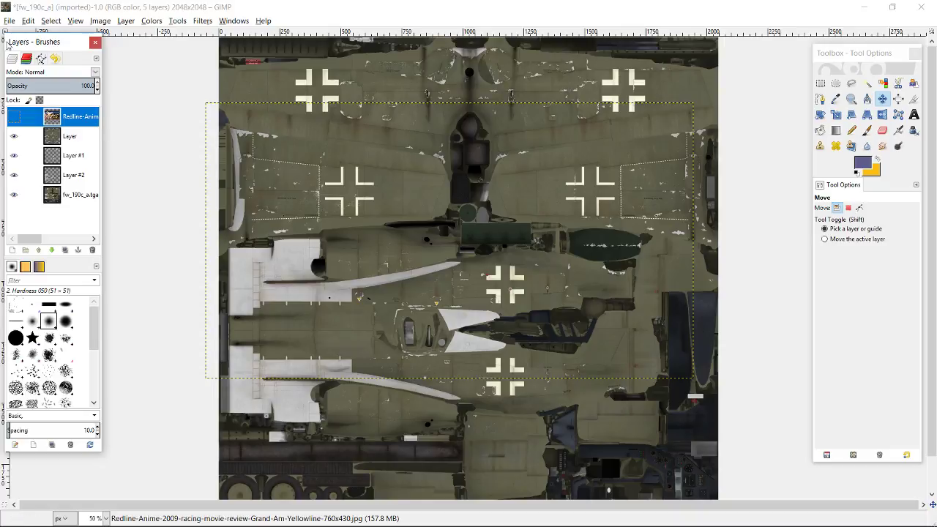
click(73, 136)
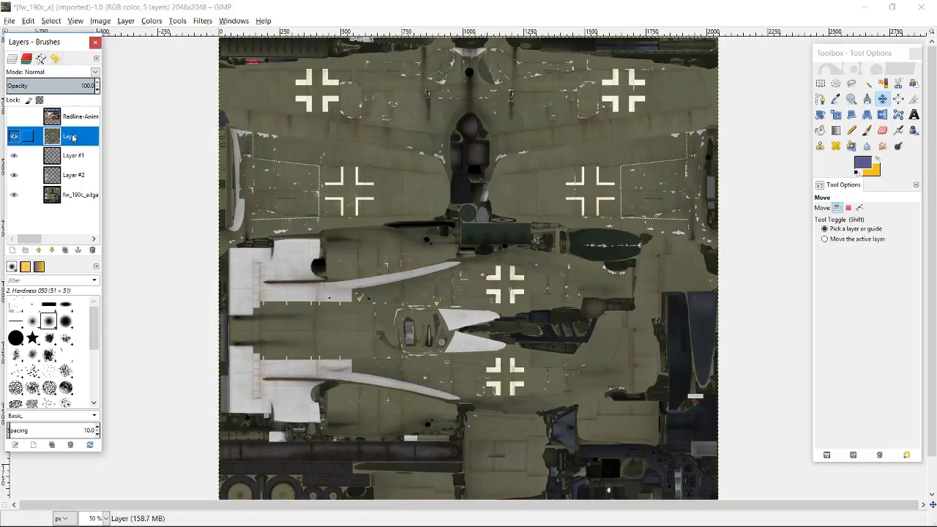
Step: Look up the HTML notation of the yellow background color and leave the color unchanged
click(873, 173)
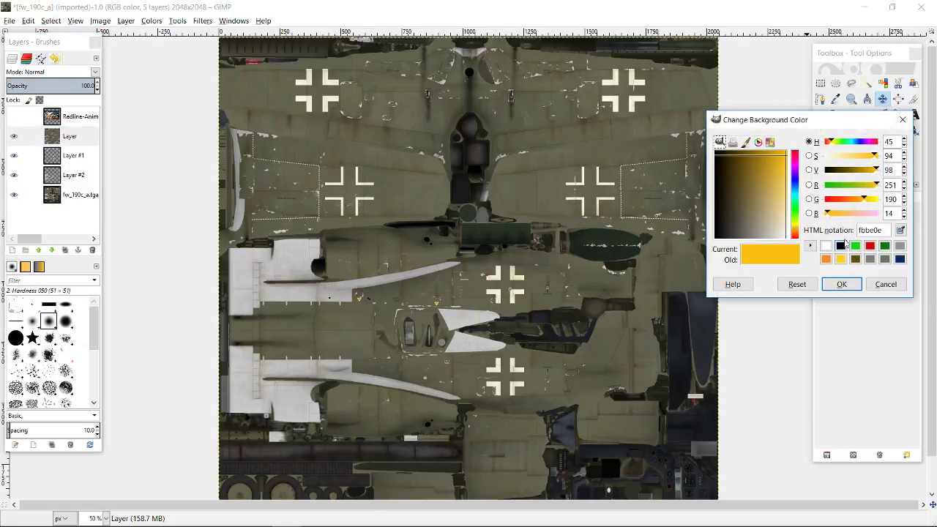
drag(881, 230, 850, 230)
click(884, 287)
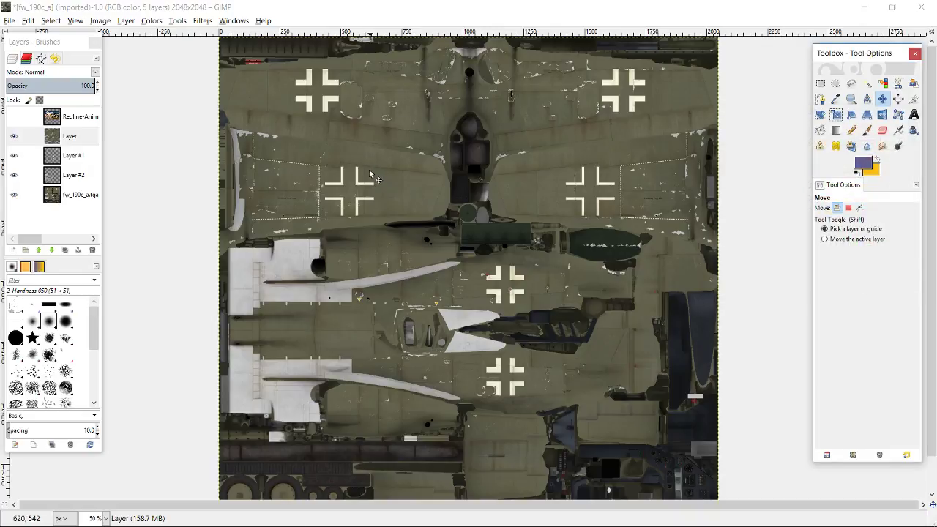
Step: Colorize Layer yellow with hue 42, saturation 66 and lightness 15, trying red and blue hues along the way
click(152, 22)
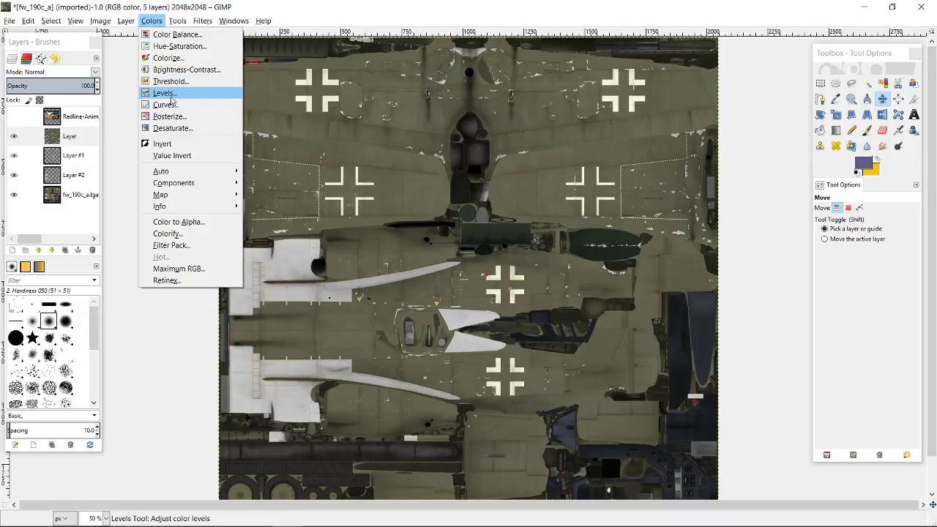
click(168, 58)
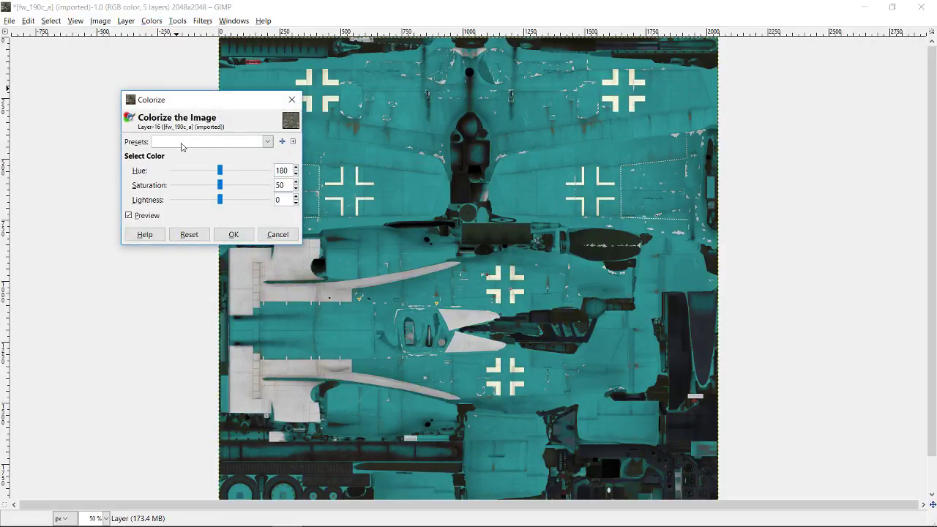
click(182, 143)
drag(222, 170, 164, 173)
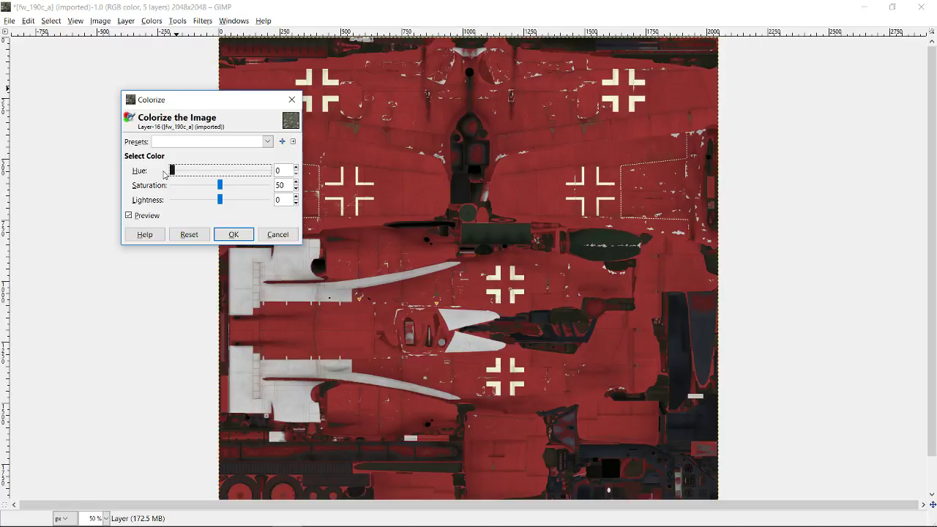
drag(164, 173, 227, 180)
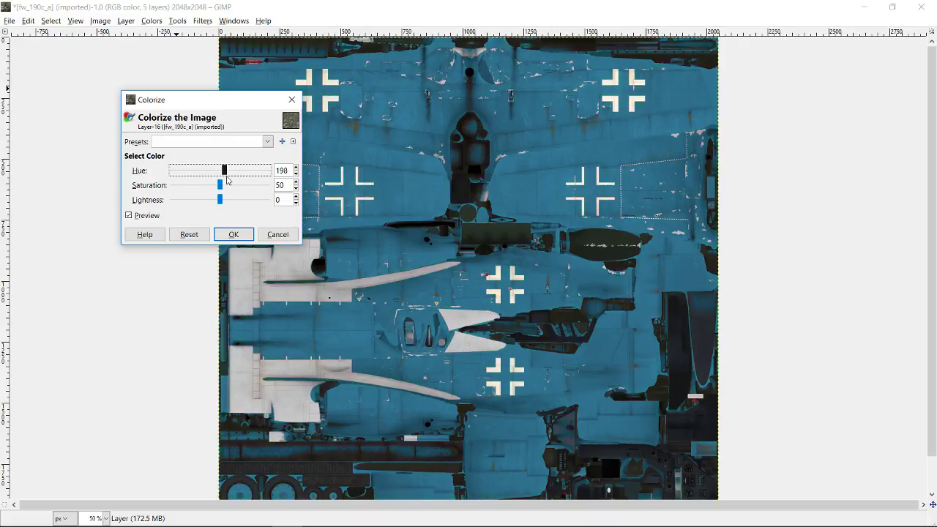
drag(227, 180, 185, 179)
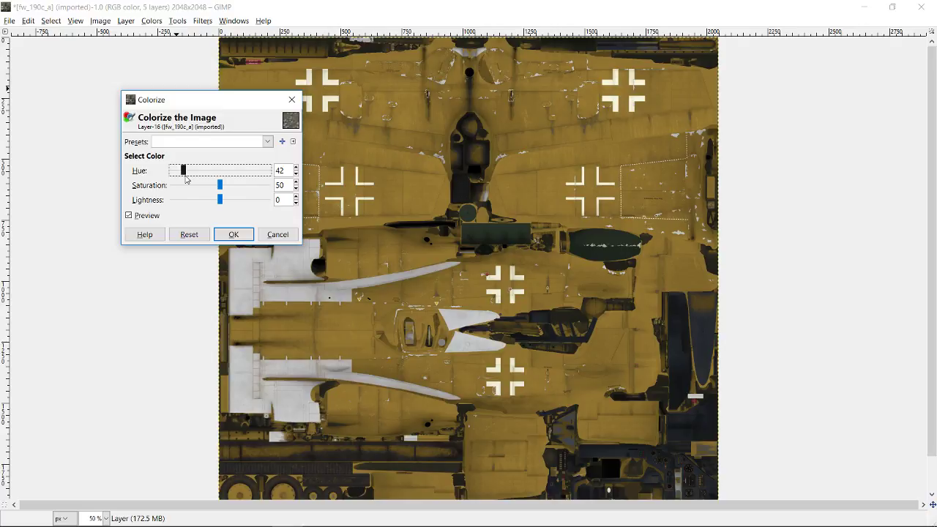
mouse_move(218, 189)
mouse_down()
mouse_move(235, 189)
mouse_move(227, 202)
mouse_up()
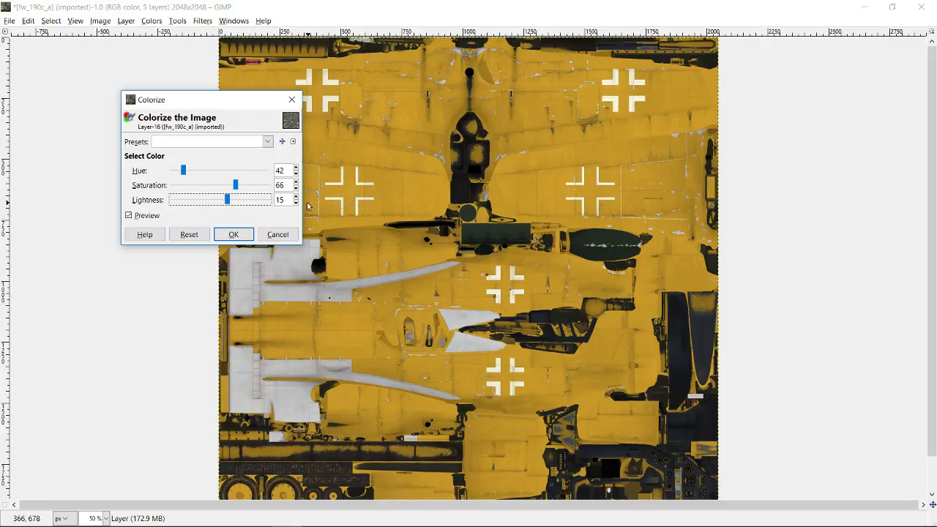
click(233, 234)
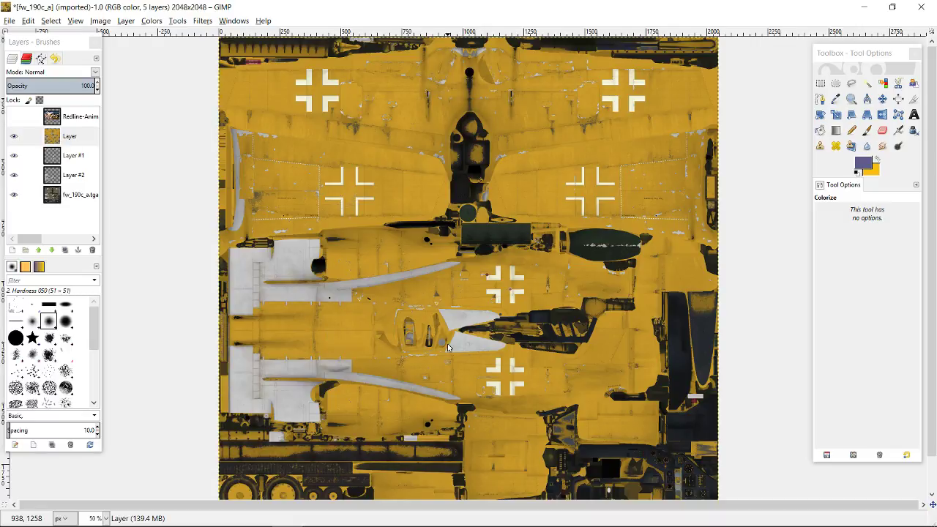
Step: Switch to War Thunder, inspect the Fw 190 C with its template_fw-190c skin from several angles, and return to GIMP
key(alt+Tab)
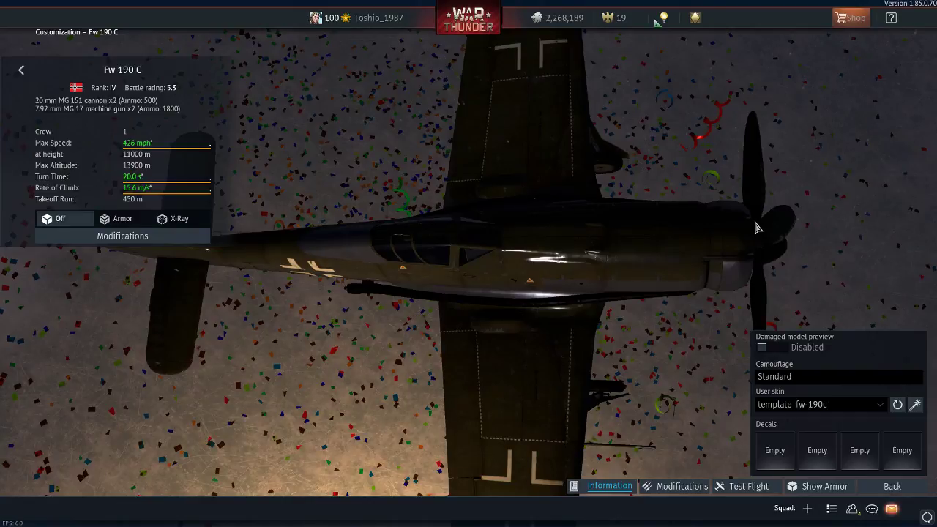
drag(529, 294, 533, 202)
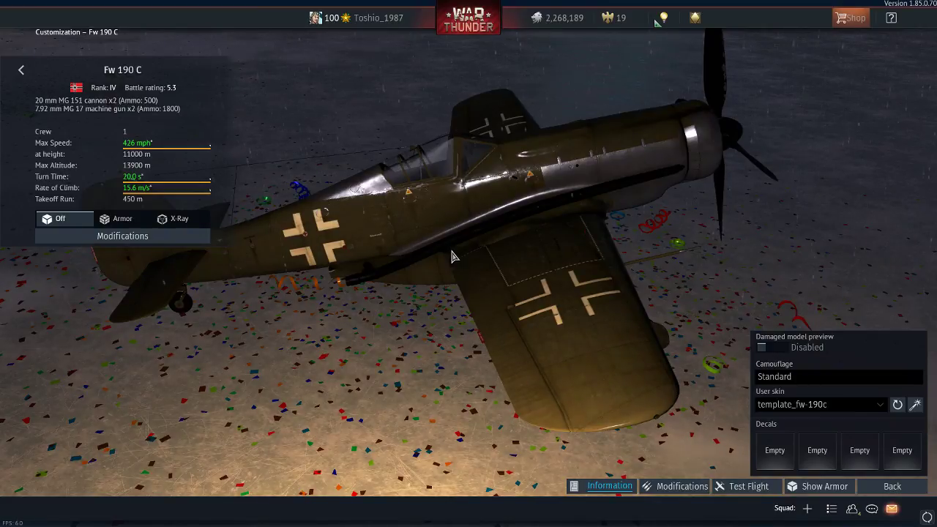
drag(451, 255, 485, 439)
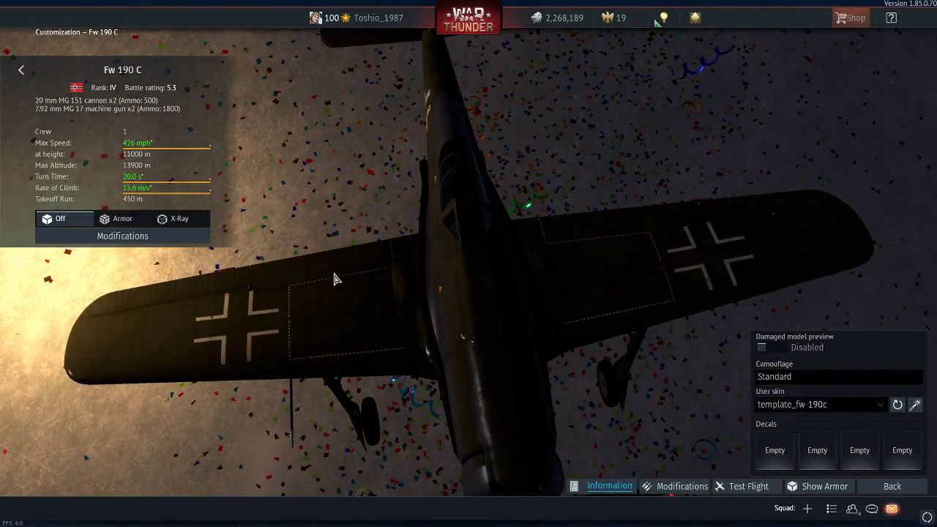
drag(418, 324, 727, 300)
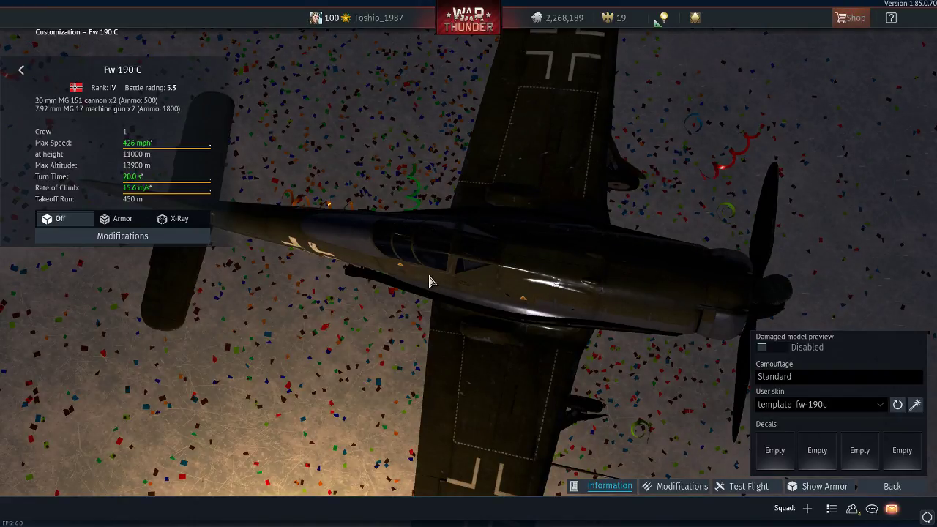
key(alt+Tab)
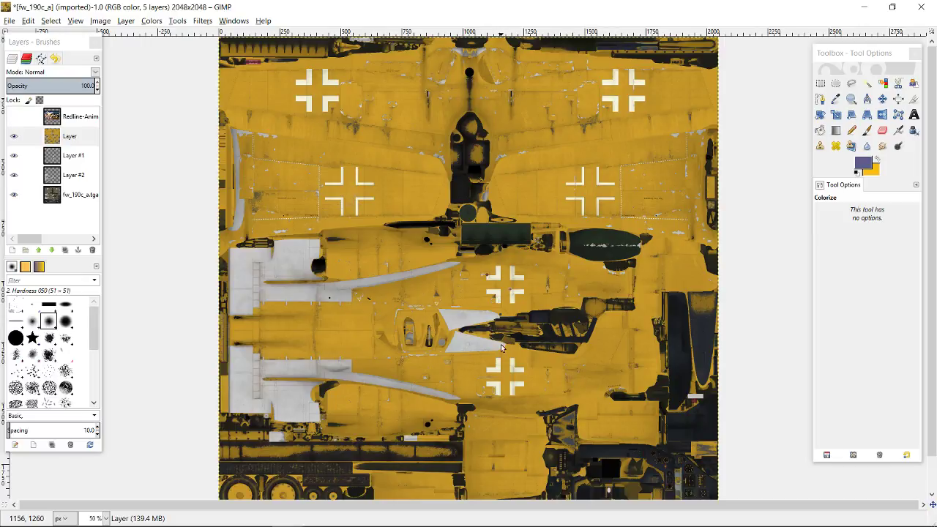
Step: Switch to War Thunder, examine the Fw 190 C's upper fuselage and wings from several angles, and return to GIMP
key(alt+Tab)
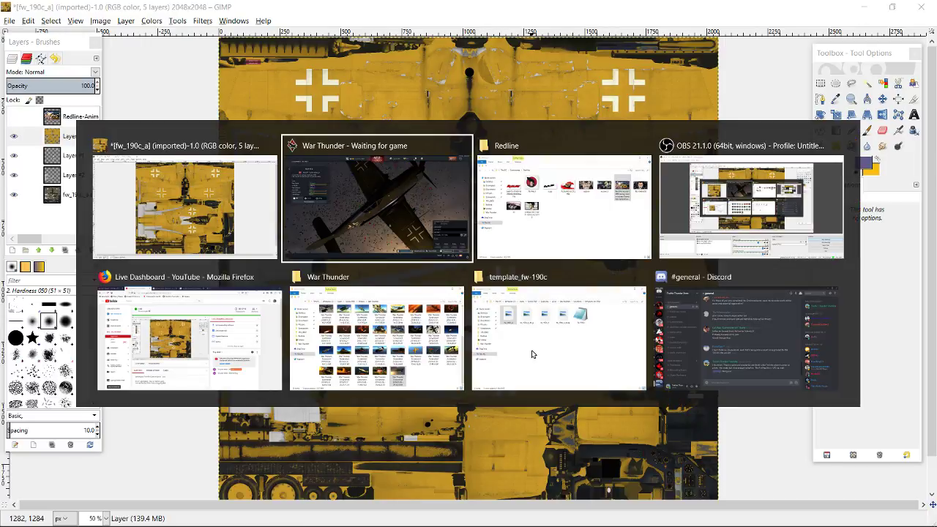
drag(467, 337, 379, 241)
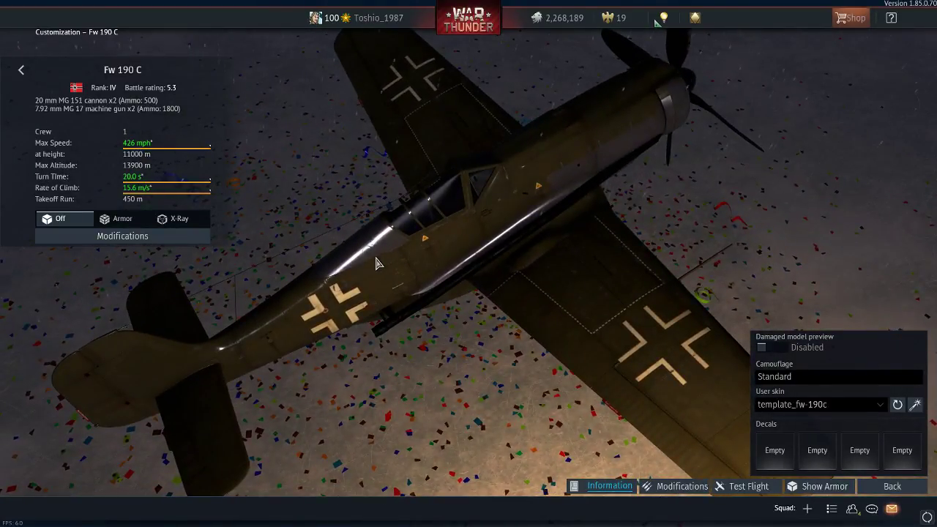
drag(372, 273, 381, 256)
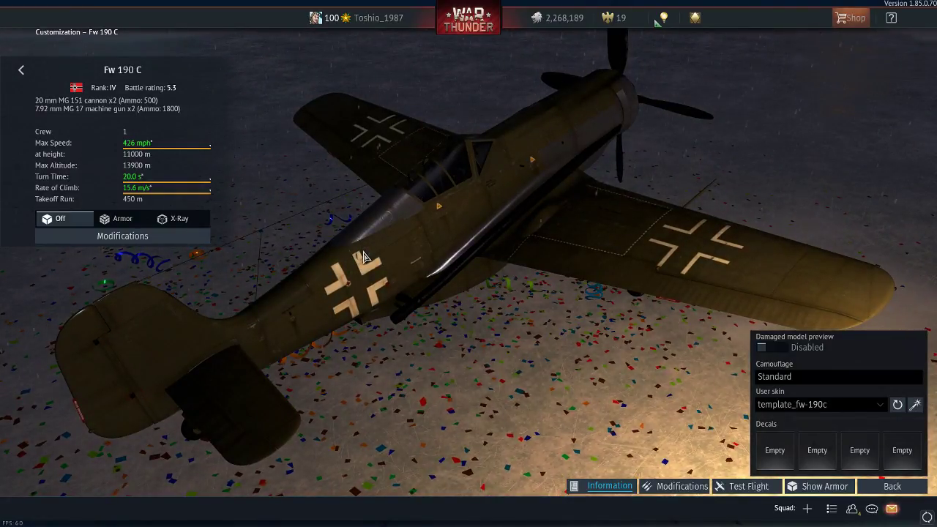
drag(324, 329, 356, 334)
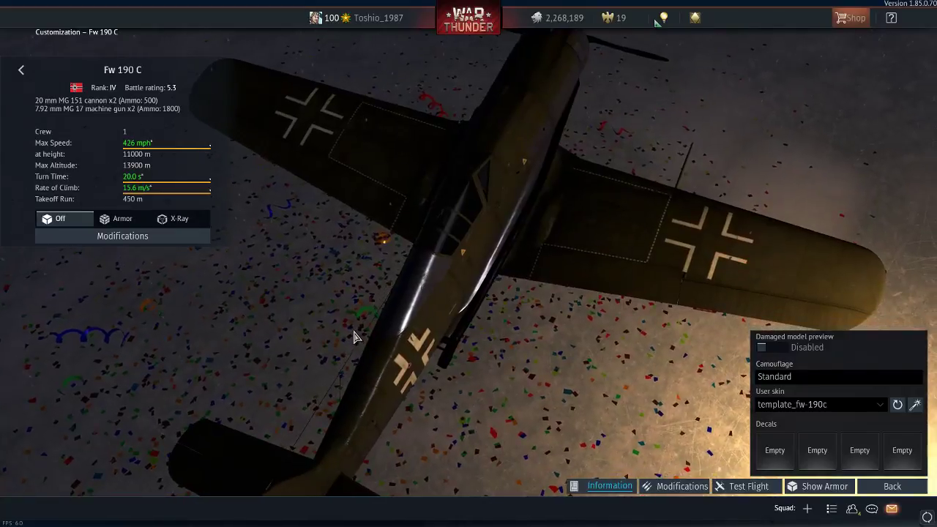
key(alt+Tab)
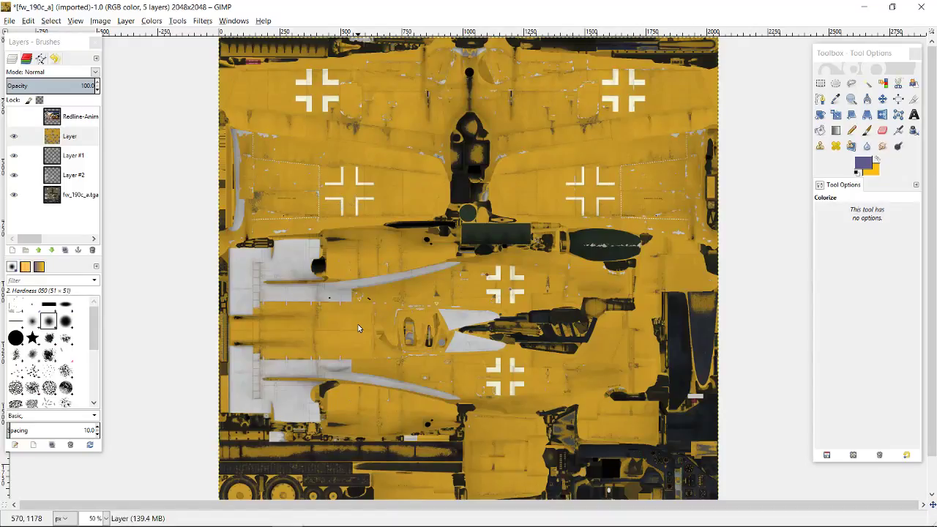
Step: Add a transparent 2048 × 2048 px layer and make a rectangular selection about 722 × 80 px along the fuselage centre line
click(11, 250)
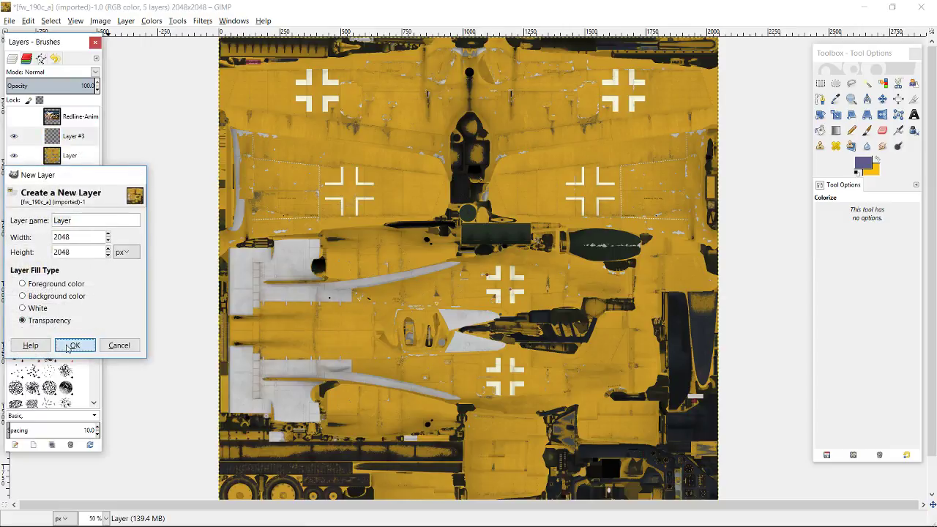
click(74, 345)
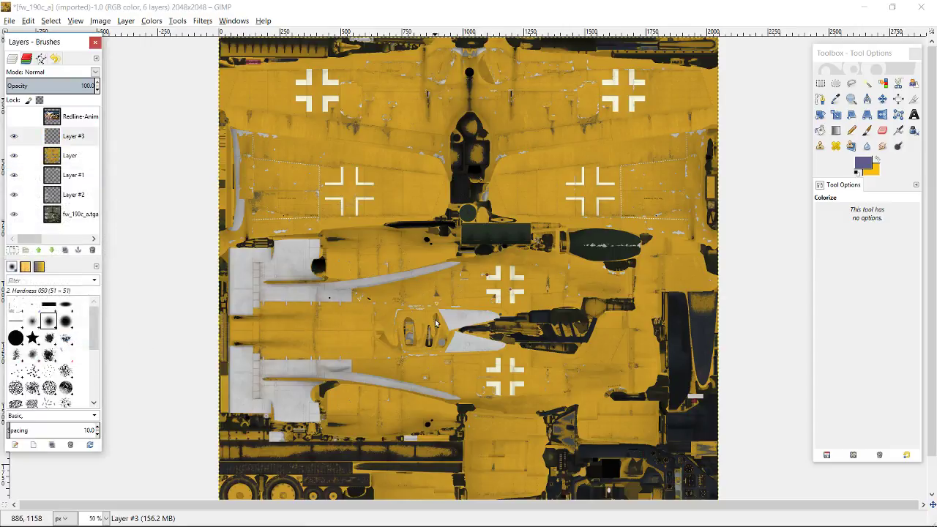
click(819, 83)
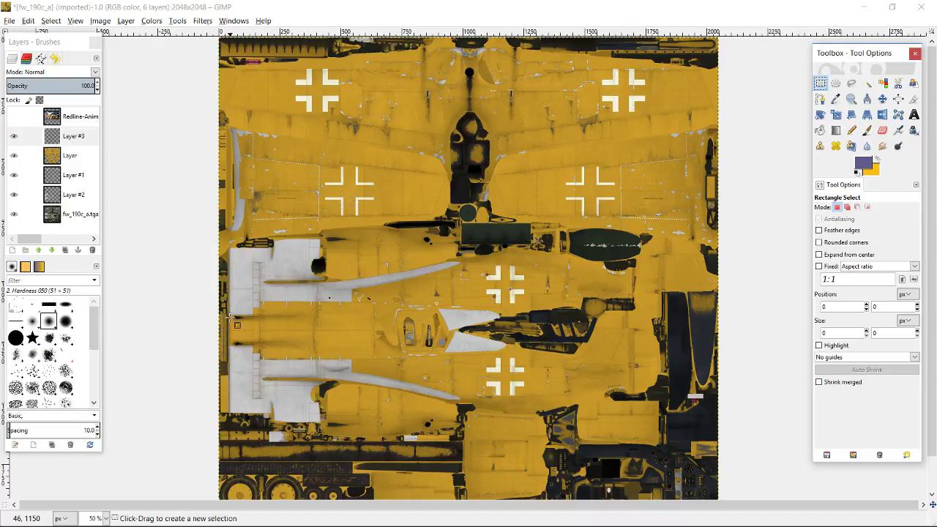
drag(226, 323, 445, 341)
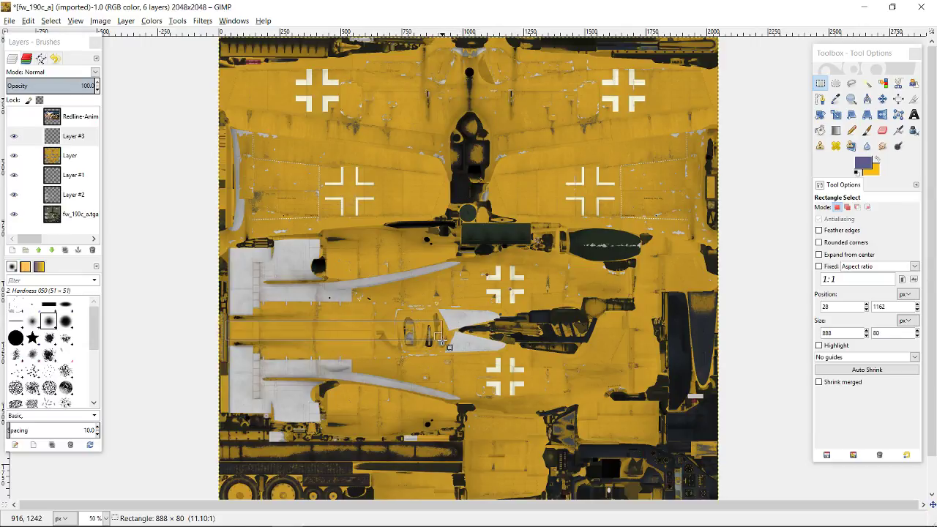
drag(442, 340, 442, 340)
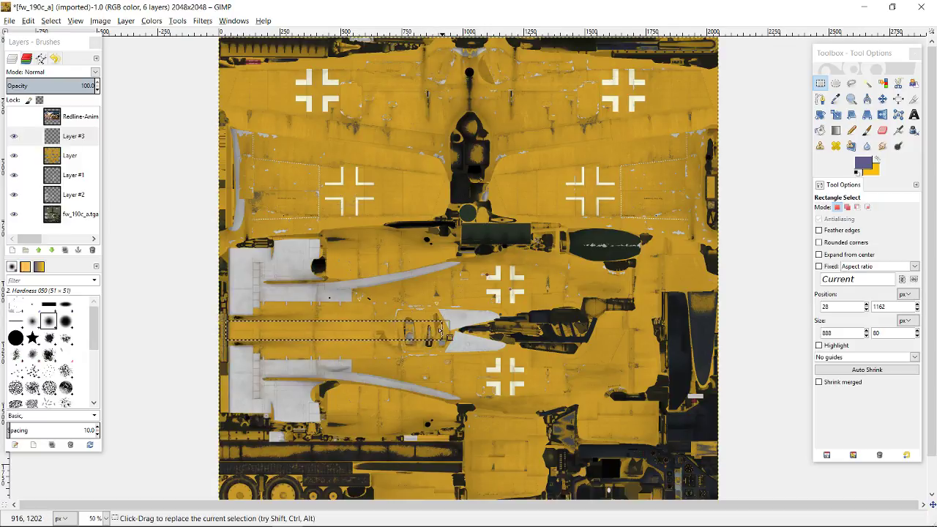
drag(441, 330, 400, 332)
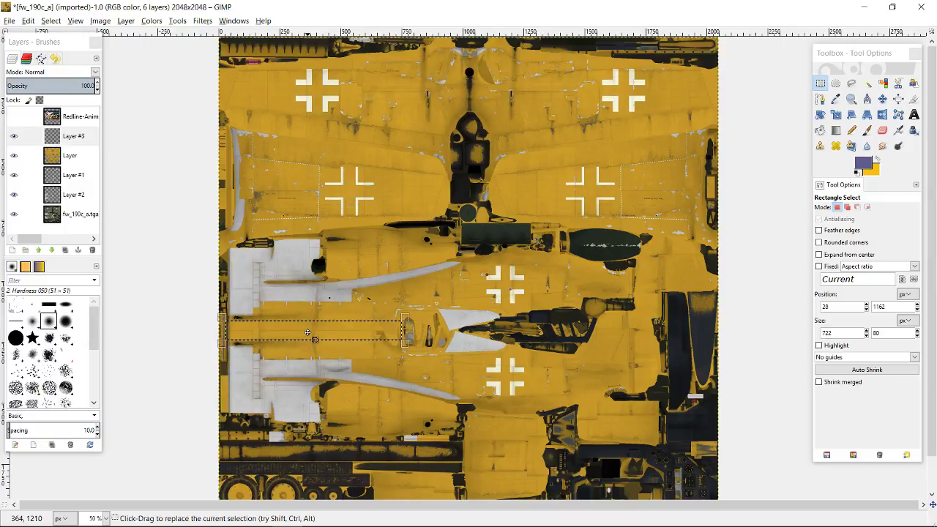
Step: Shift the rectangular selection along the fuselage to position 39, 1162, clearing the layers dock from its front end
scroll(307, 333, up, 4)
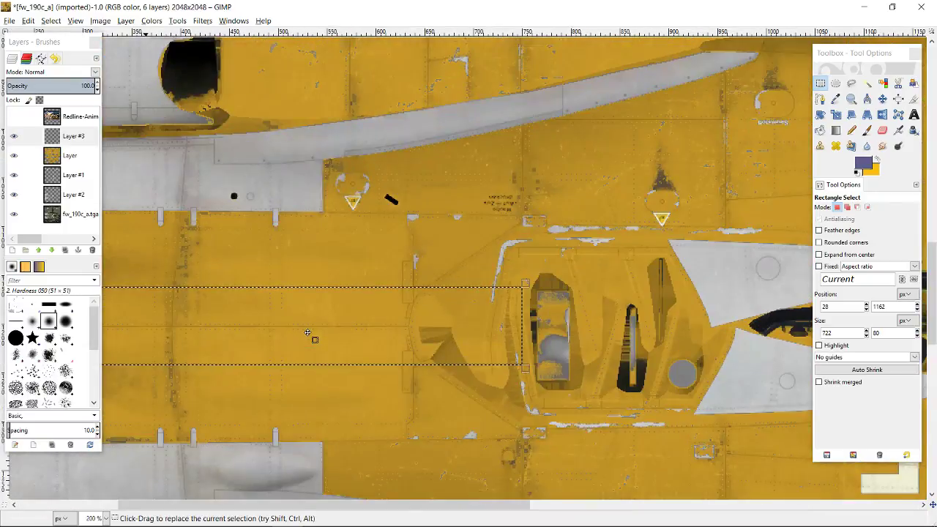
drag(348, 507, 244, 506)
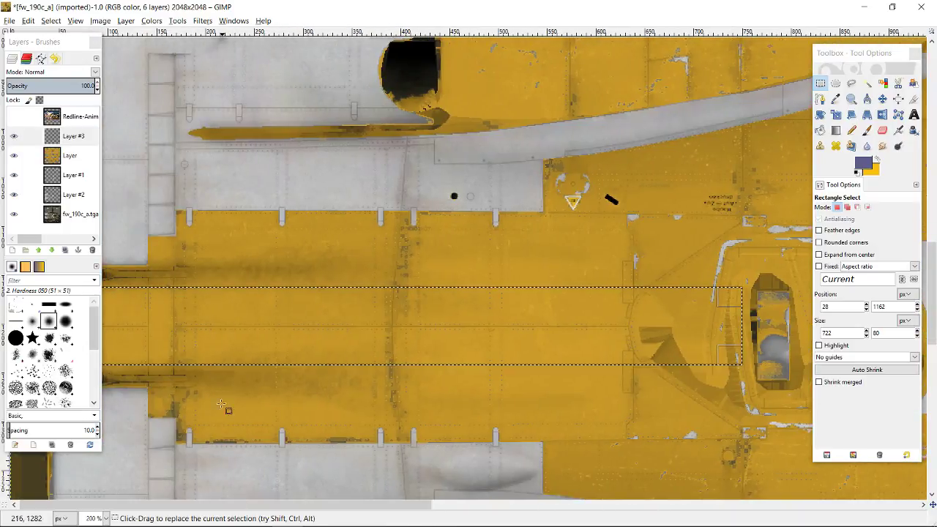
mouse_move(65, 46)
mouse_down()
mouse_move(597, 70)
mouse_move(878, 95)
mouse_move(816, 54)
mouse_up()
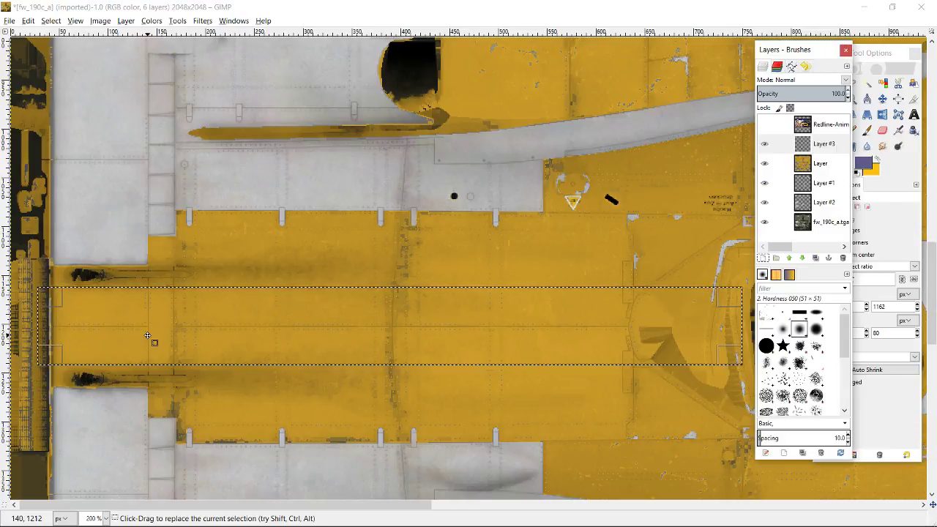
key(Up)
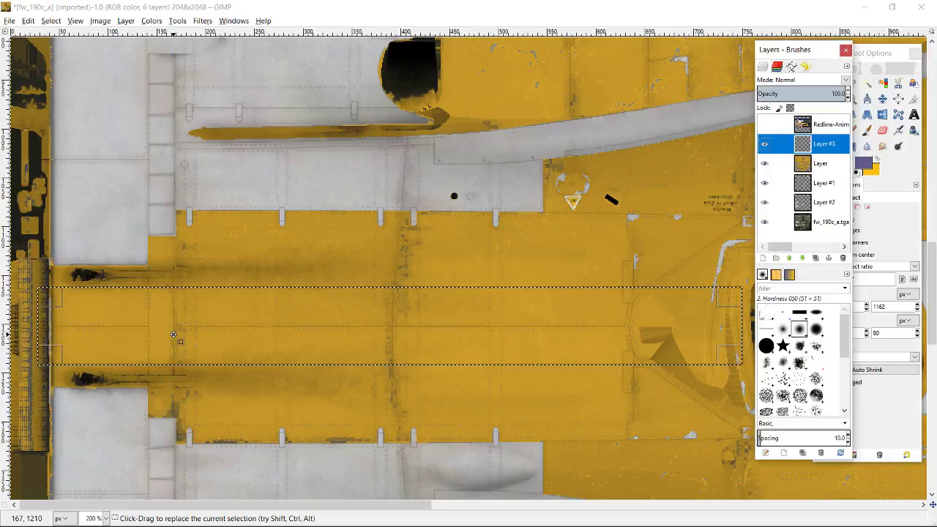
key(Down)
key(Up)
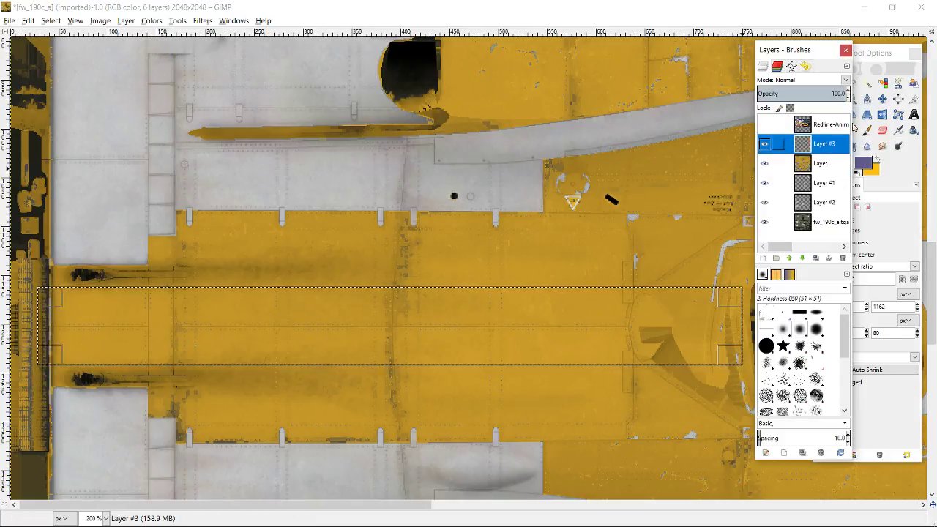
mouse_move(300, 311)
mouse_down()
mouse_move(330, 301)
mouse_move(308, 311)
mouse_up()
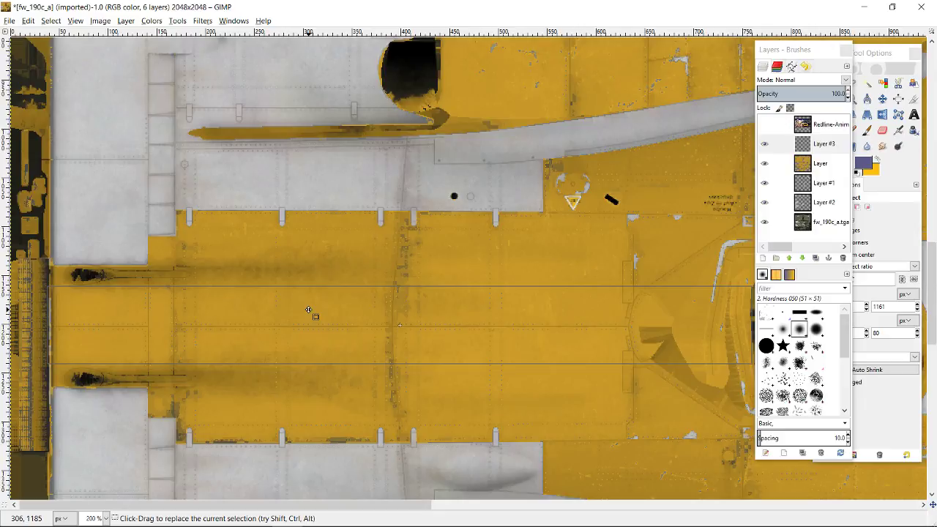
drag(312, 309, 310, 310)
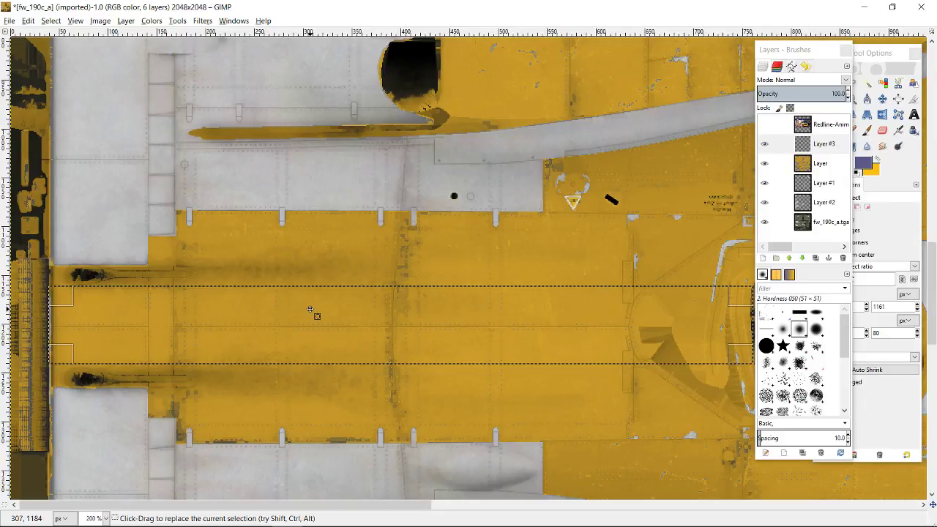
drag(207, 332, 207, 333)
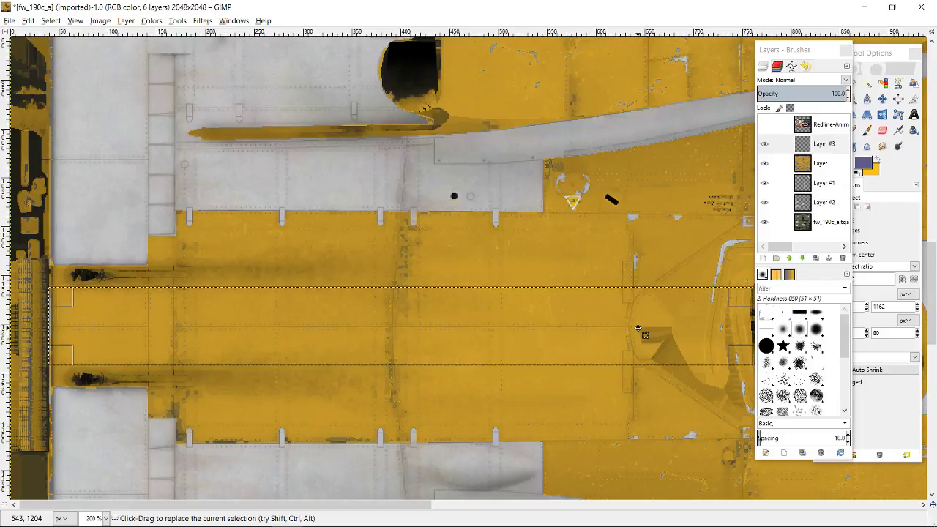
Step: Fine-tune the selection's upper and lower edges around the centre seam to a vertical position of 1163 and a height of 80 px
scroll(638, 328, up, 5)
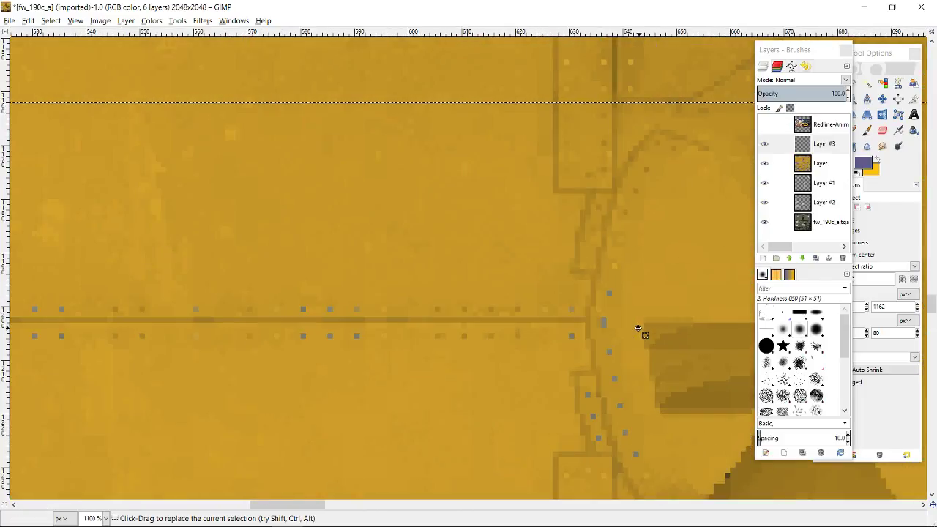
scroll(542, 314, down, 3)
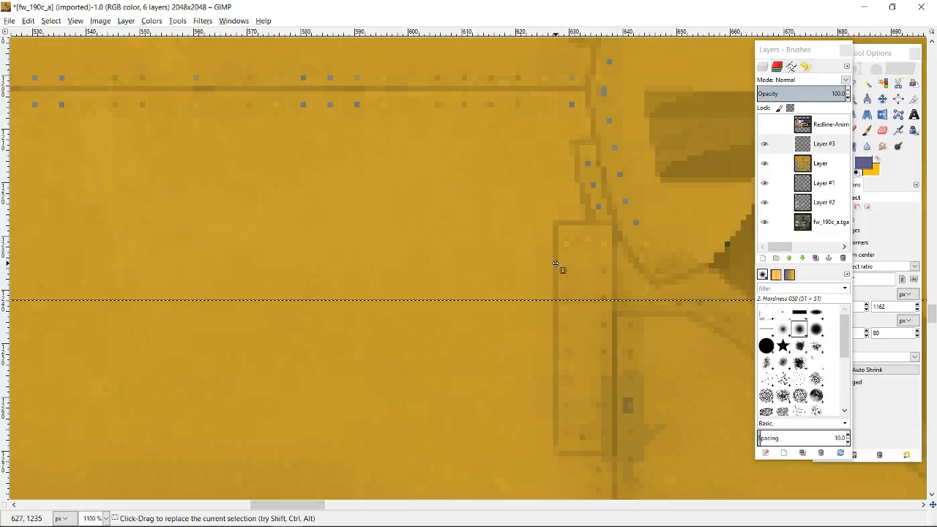
drag(556, 276, 556, 279)
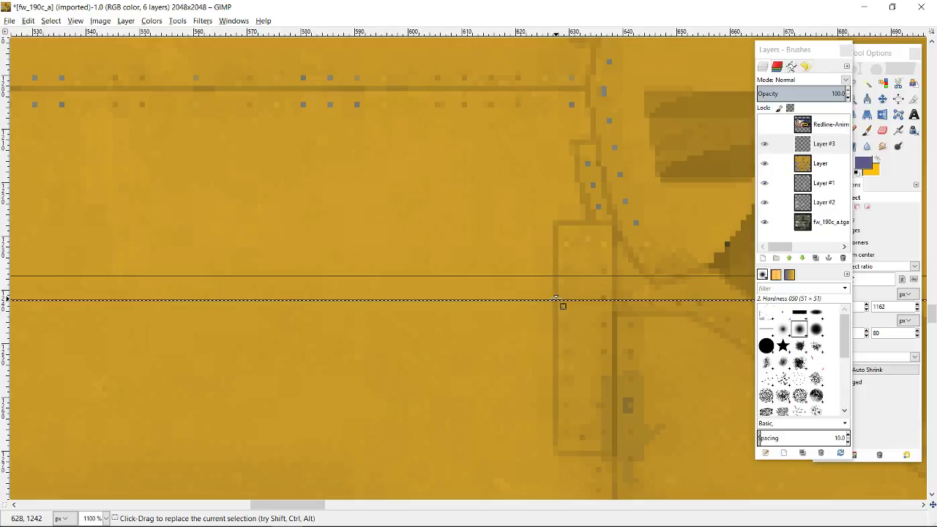
scroll(572, 218, up, 5)
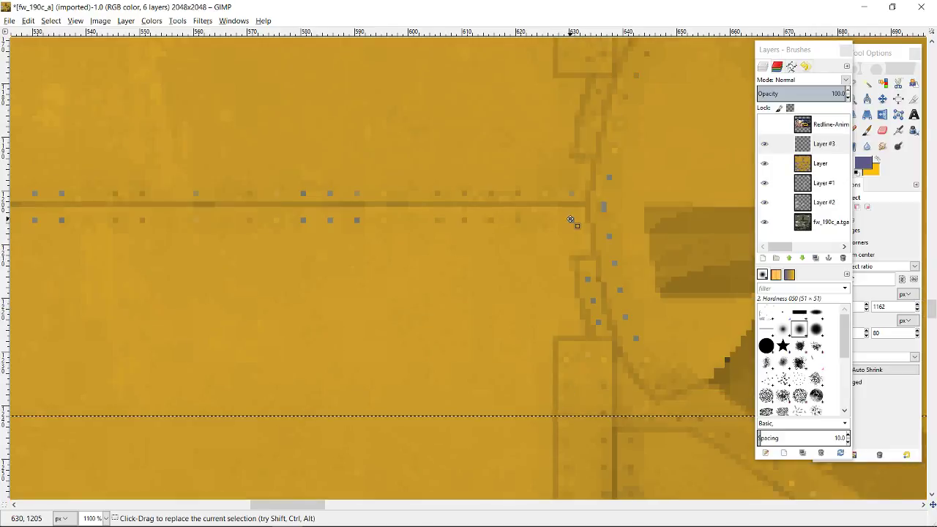
scroll(570, 218, up, 3)
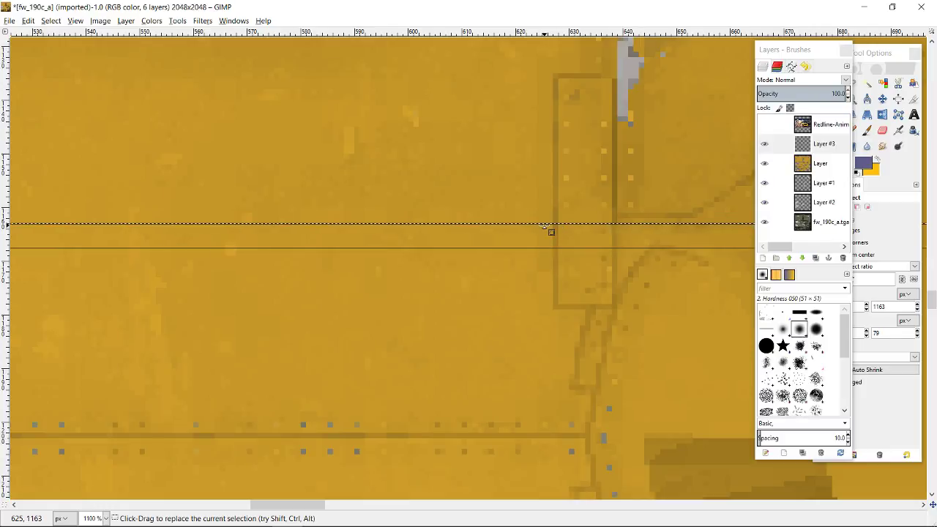
scroll(547, 230, down, 6)
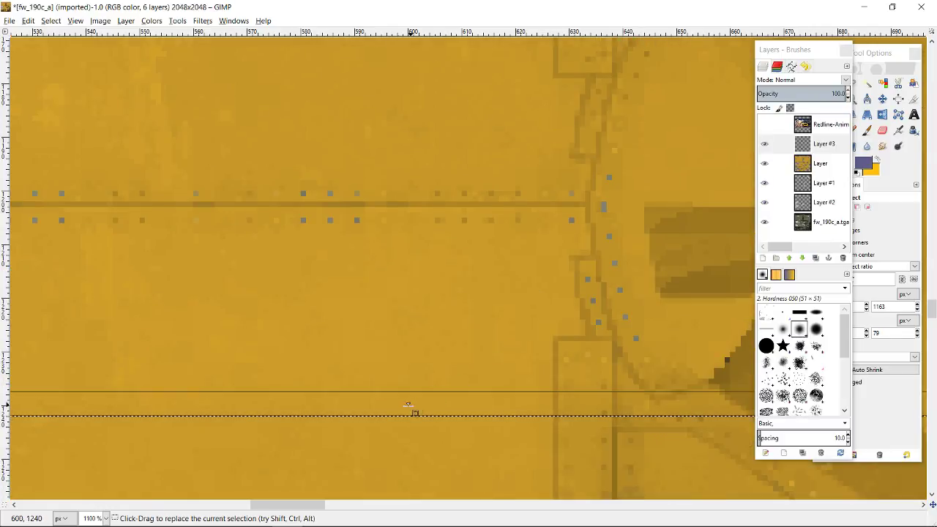
drag(390, 413, 389, 423)
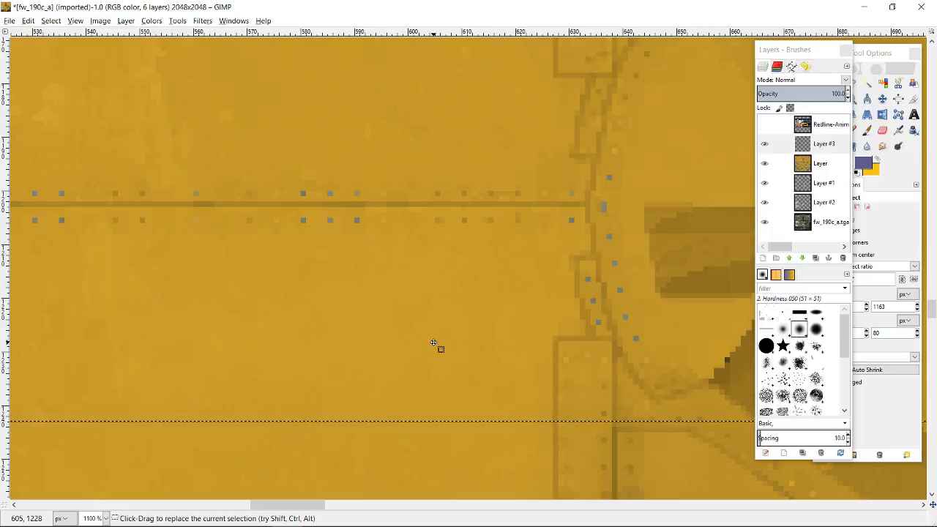
scroll(433, 343, up, 3)
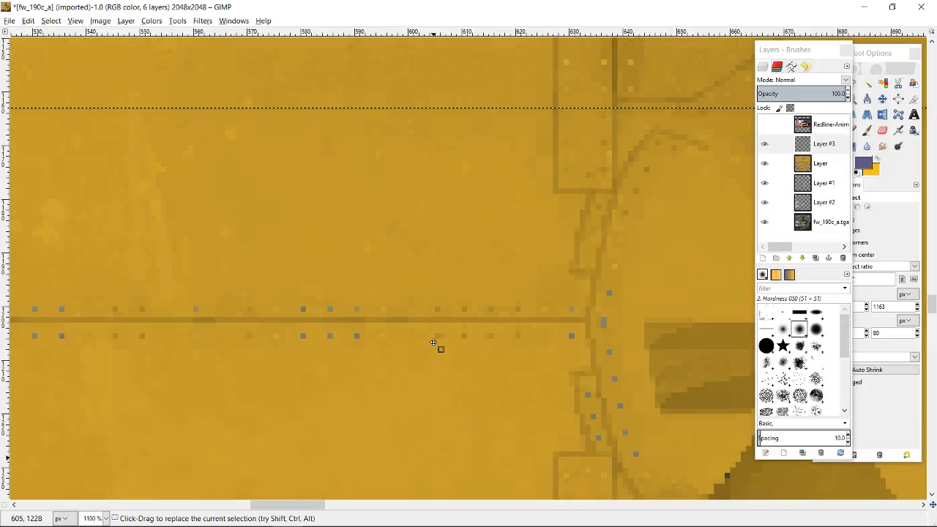
scroll(433, 342, down, 3)
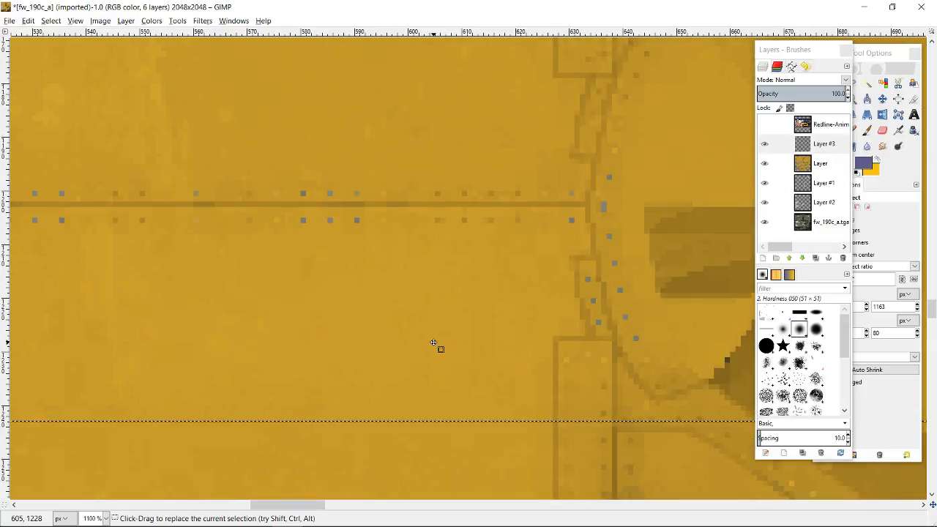
scroll(556, 351, up, 6)
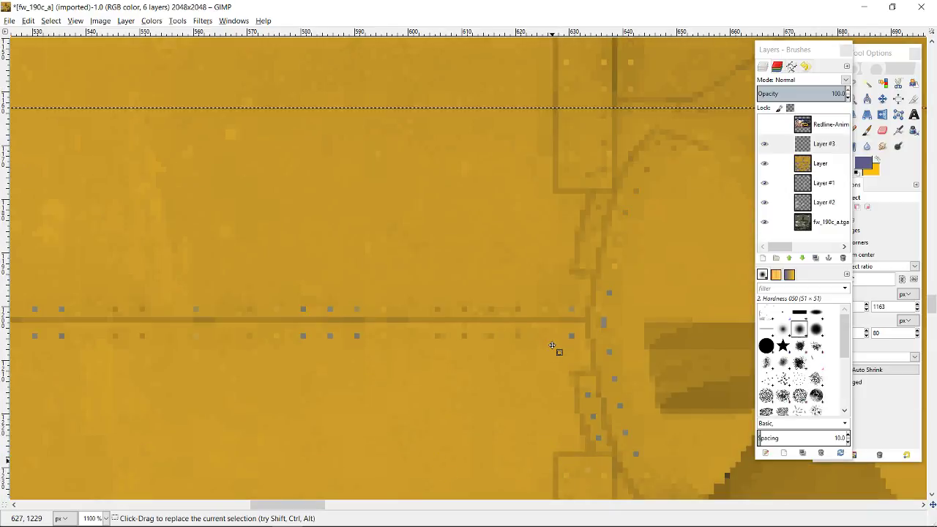
scroll(440, 303, down, 4)
scroll(439, 303, down, 2)
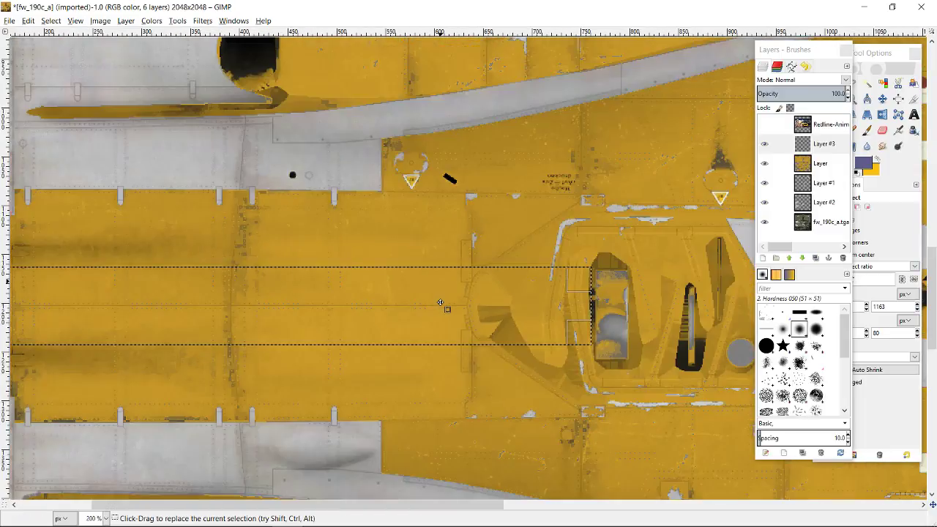
scroll(439, 303, down, 1)
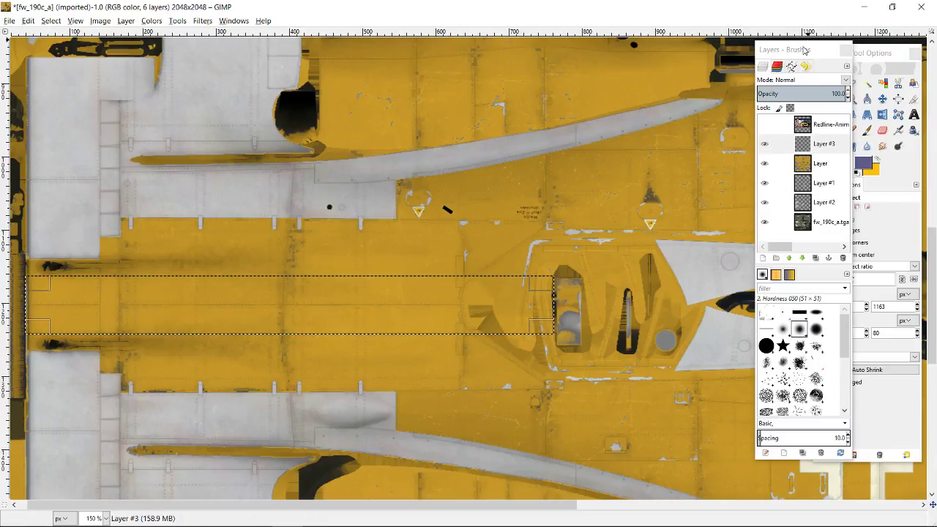
Step: Copy the selected fuselage strip from Layer and paste it with Layer #3 as the target
mouse_move(806, 51)
mouse_down()
mouse_move(727, 50)
mouse_move(732, 73)
mouse_up()
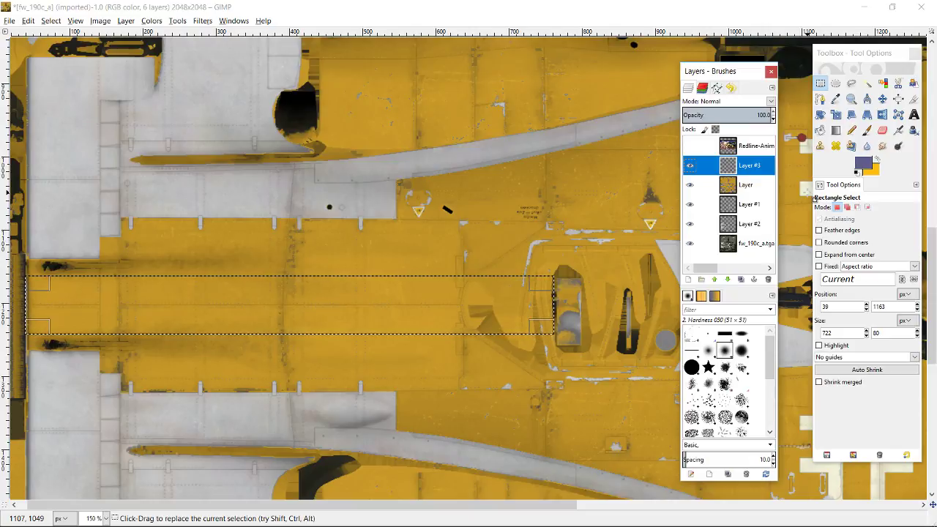
click(748, 189)
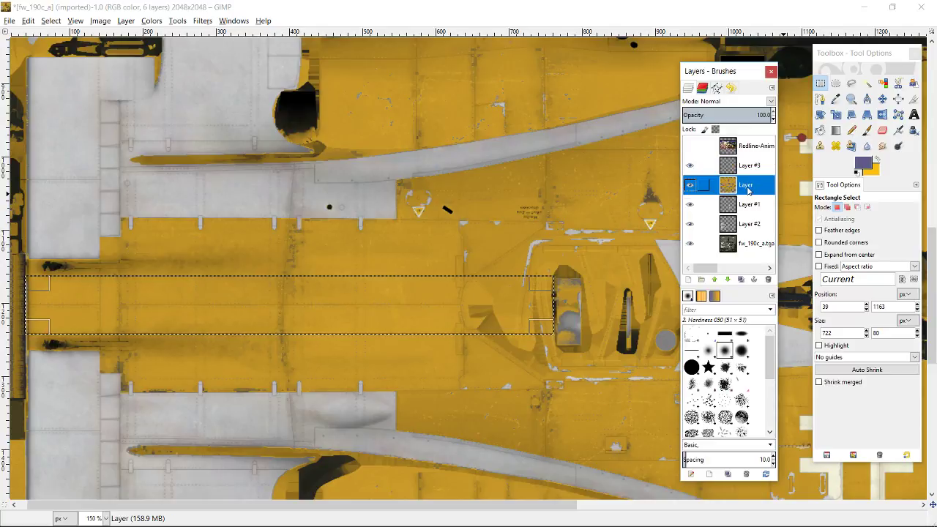
key(ctrl+c)
click(741, 146)
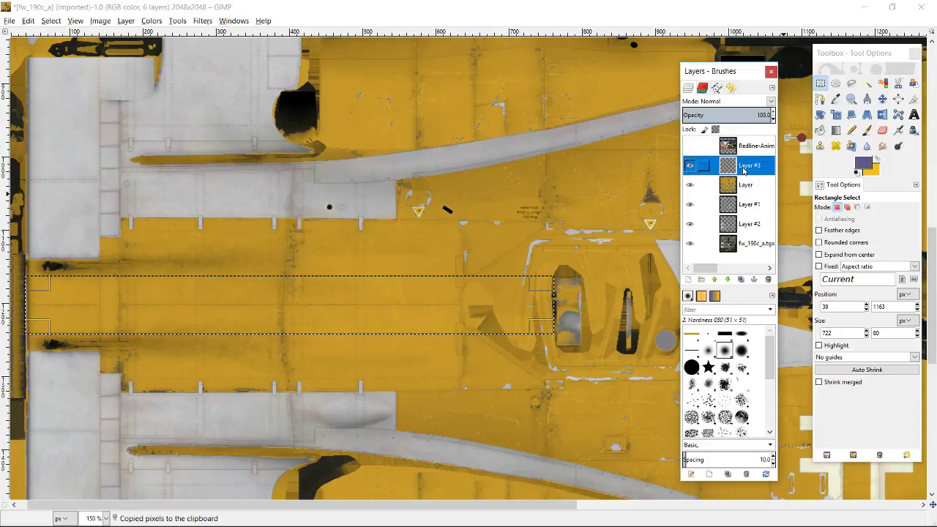
key(ctrl+v)
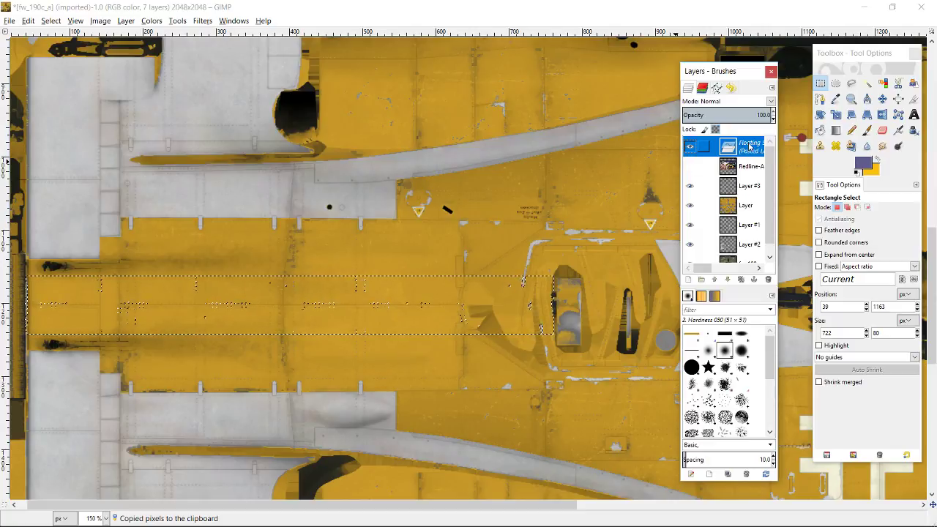
Step: Anchor the pasted fuselage strip onto Layer #3 and hide Layer to inspect the strip on its own
key(ctrl+h)
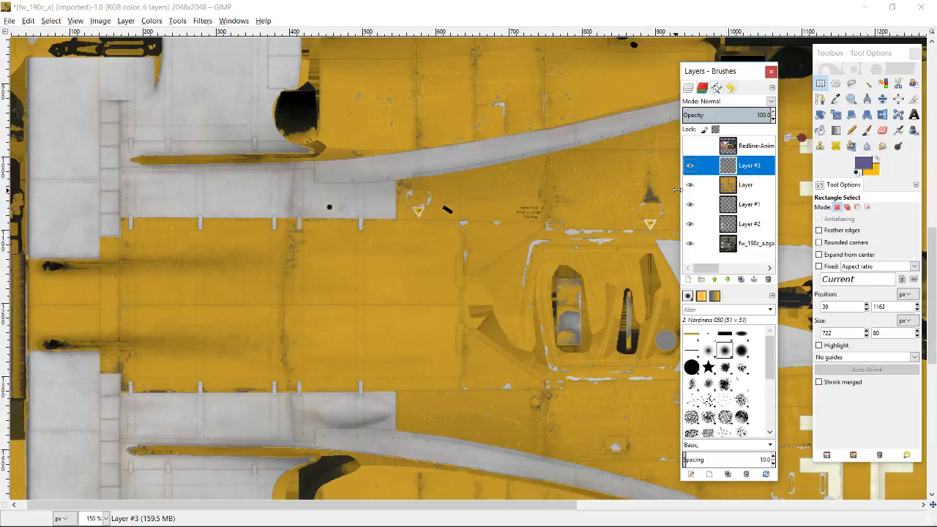
click(691, 185)
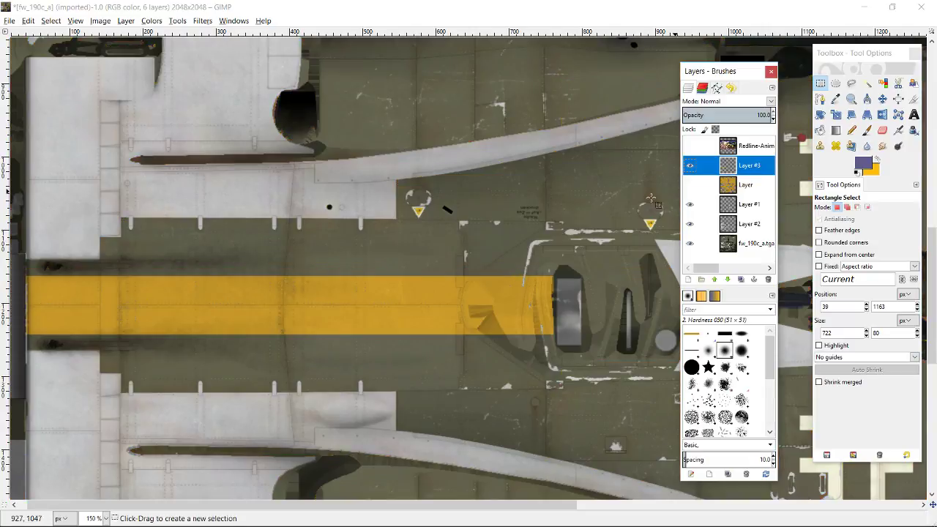
scroll(534, 232, down, 3)
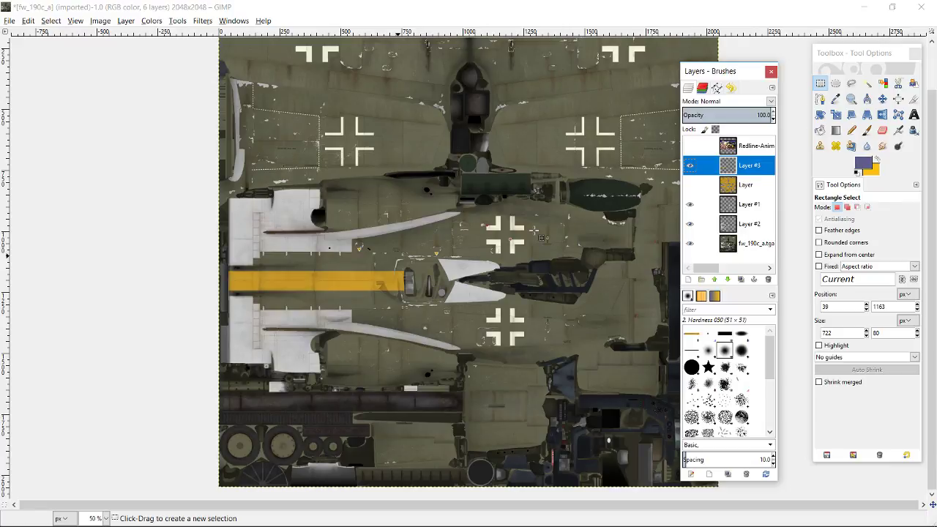
scroll(534, 232, up, 1)
scroll(523, 230, up, 1)
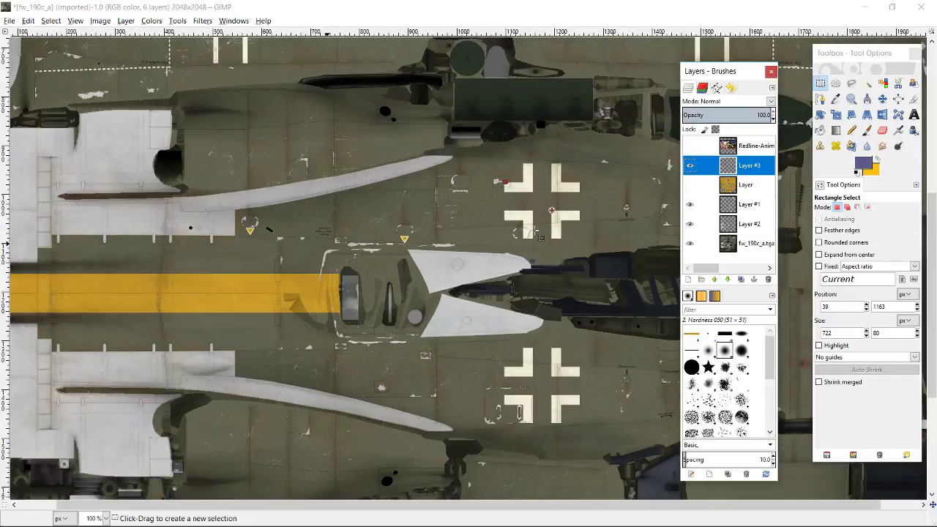
drag(438, 506, 360, 507)
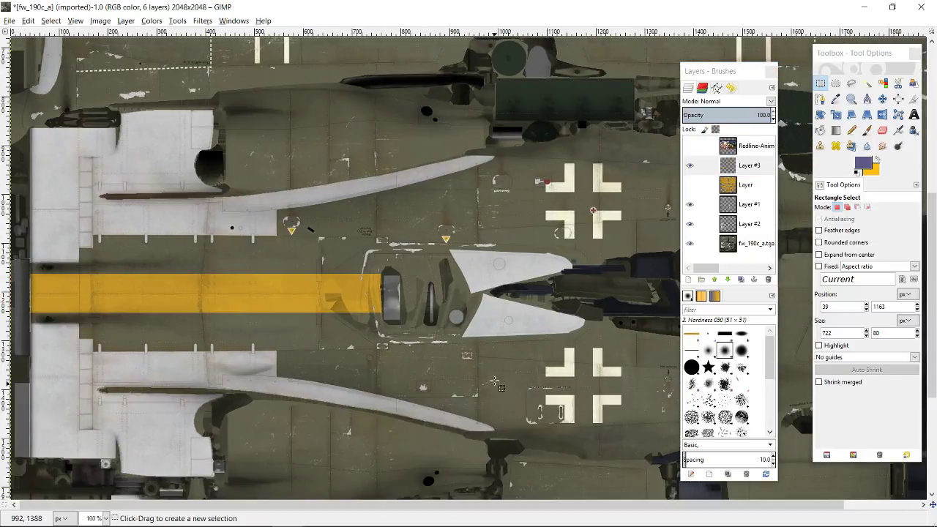
drag(385, 506, 546, 506)
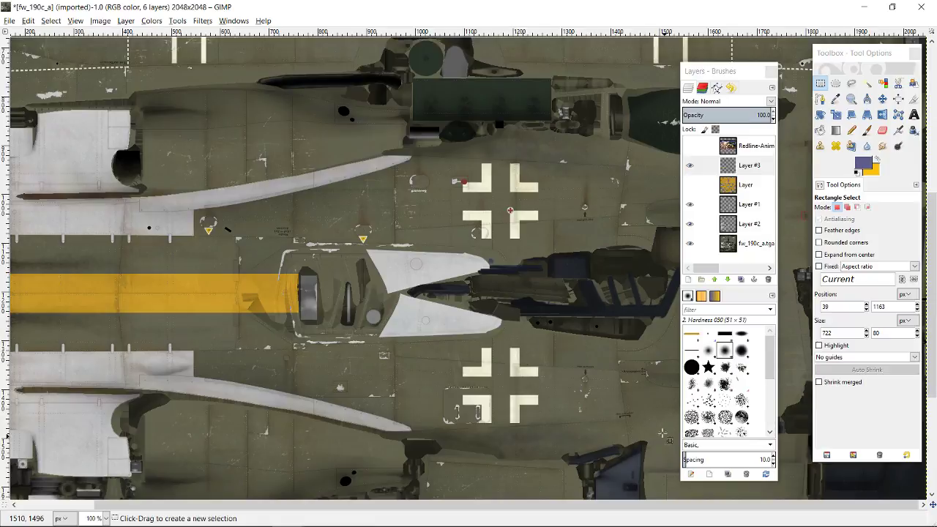
Step: Clear the layers dock from the rear fuselage, show Layer again and make it the active layer
mouse_move(714, 73)
mouse_down()
mouse_move(298, 56)
mouse_move(200, 66)
mouse_up()
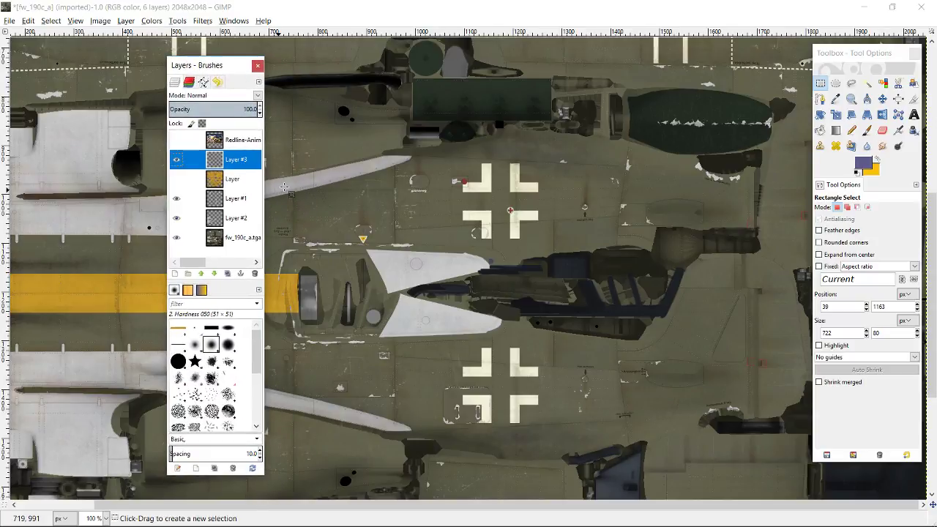
click(175, 178)
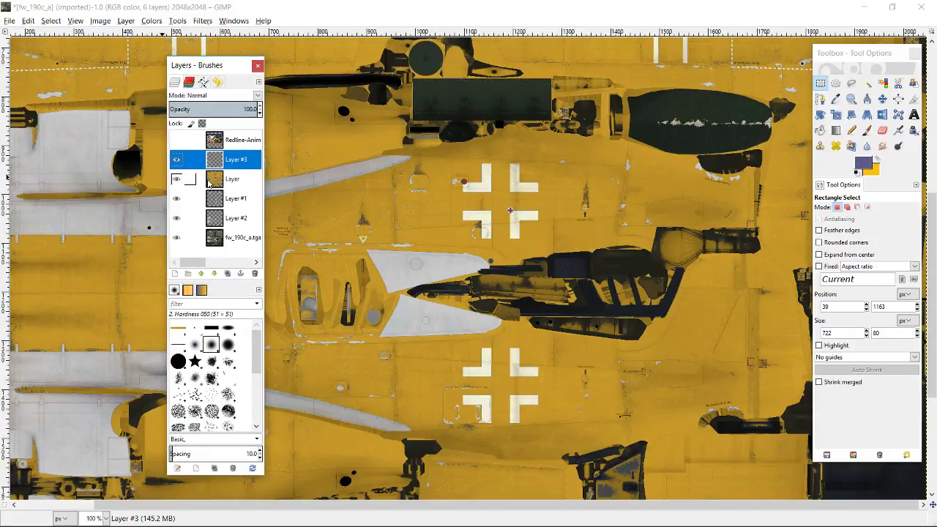
click(231, 182)
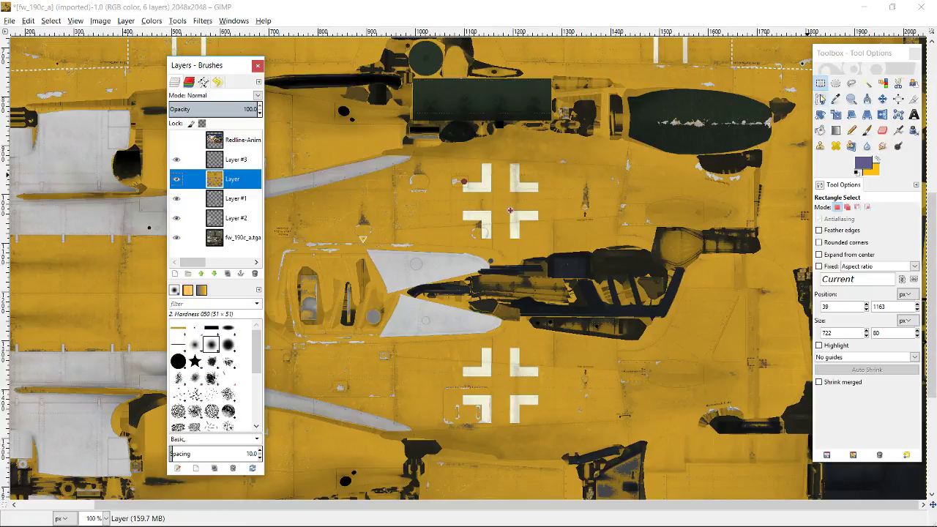
click(821, 84)
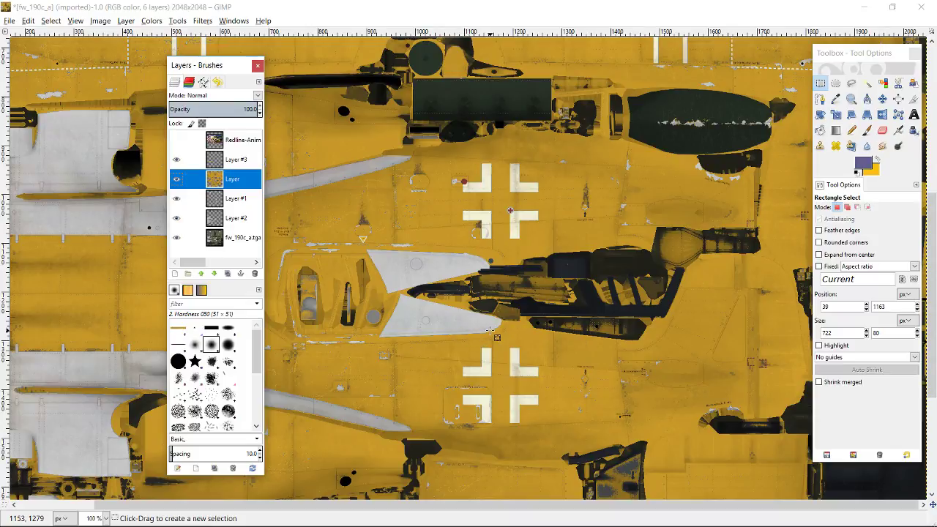
drag(490, 331, 723, 363)
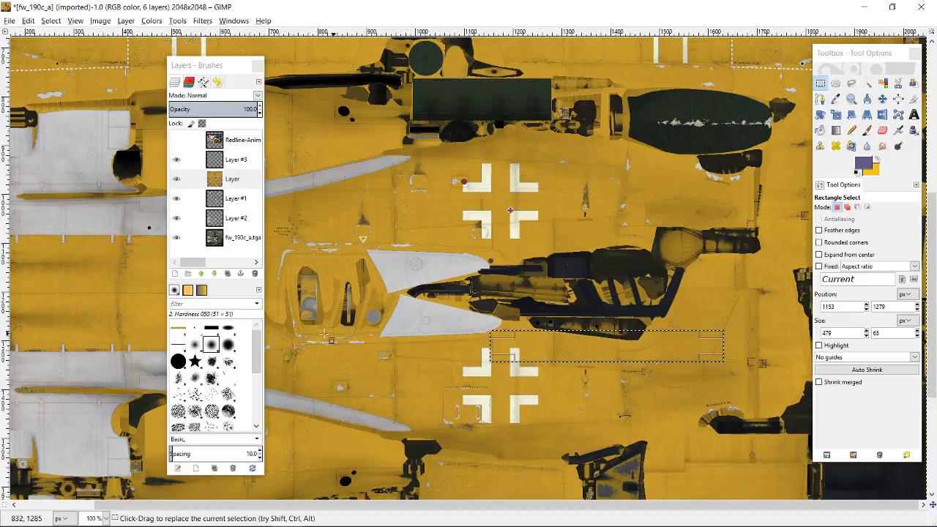
click(60, 22)
click(63, 46)
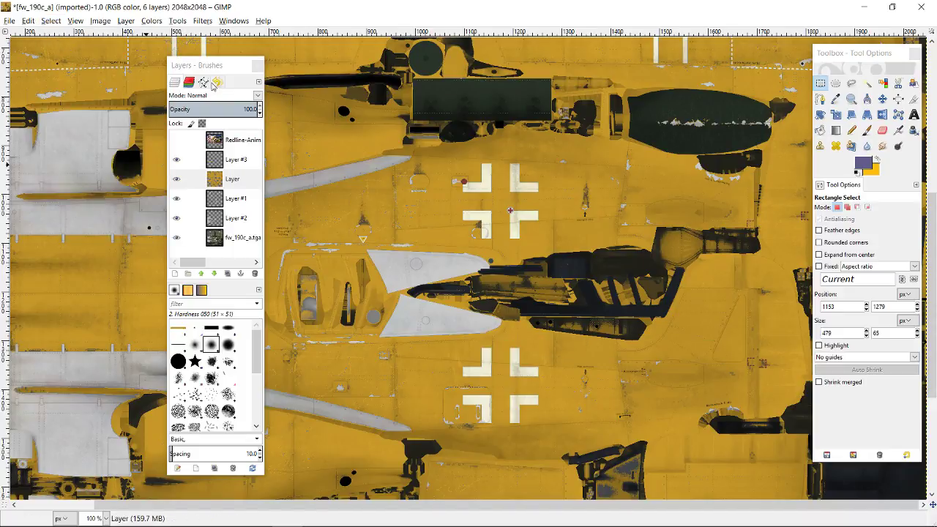
Step: Outline a diagonal free-select band on Layer from the lower white fairing's tip across the fuselage side to about 1509, 1493 and back
drag(218, 66, 424, 66)
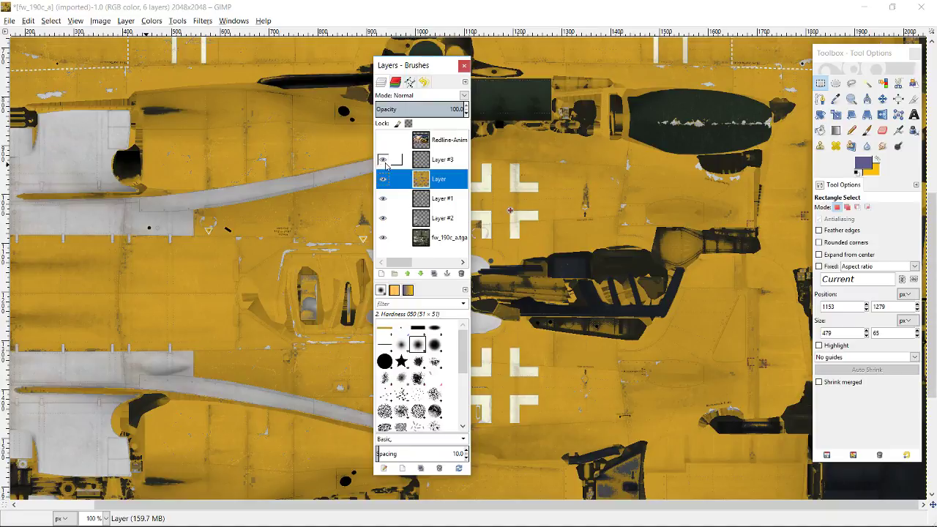
mouse_move(413, 68)
mouse_down()
mouse_move(309, 44)
mouse_move(243, 45)
mouse_up()
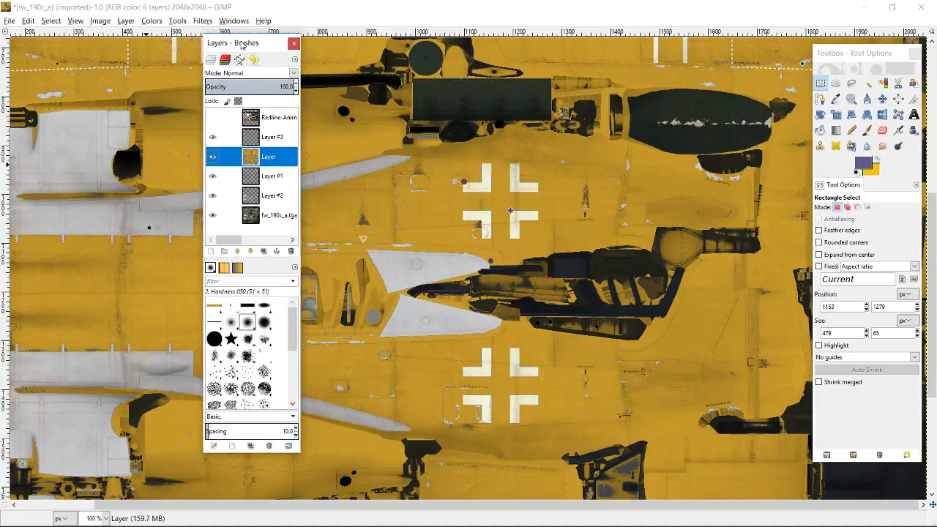
click(851, 84)
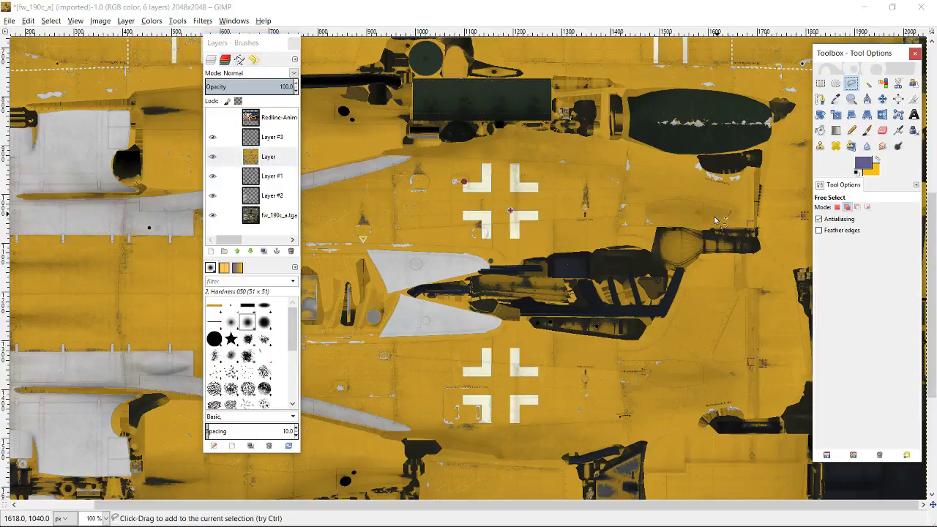
click(485, 335)
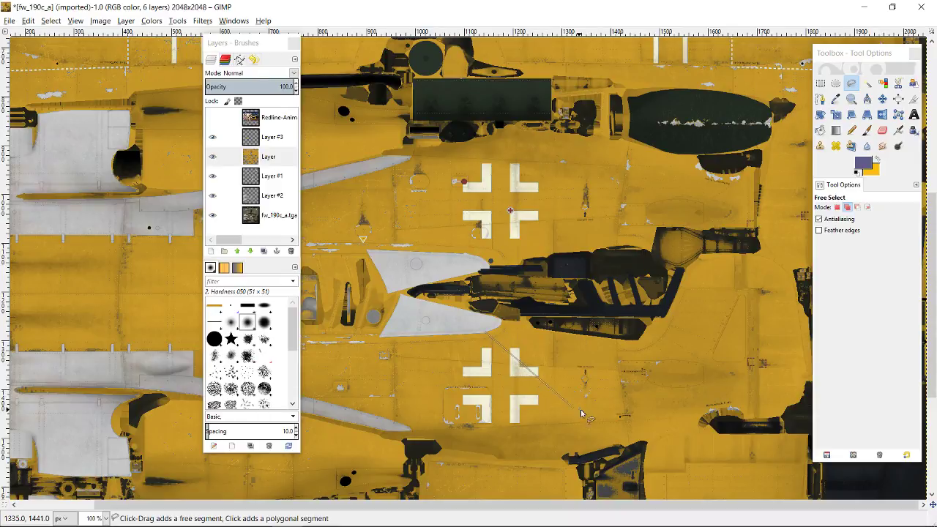
click(638, 442)
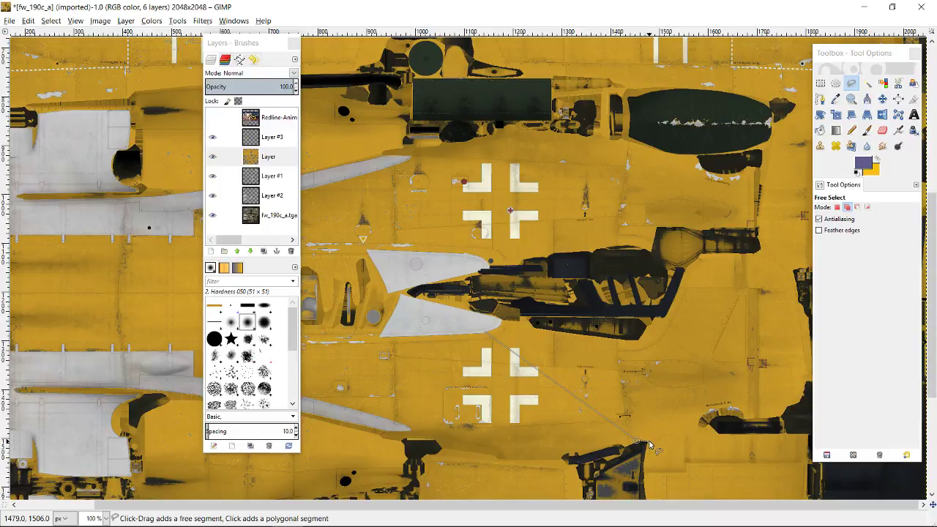
click(649, 445)
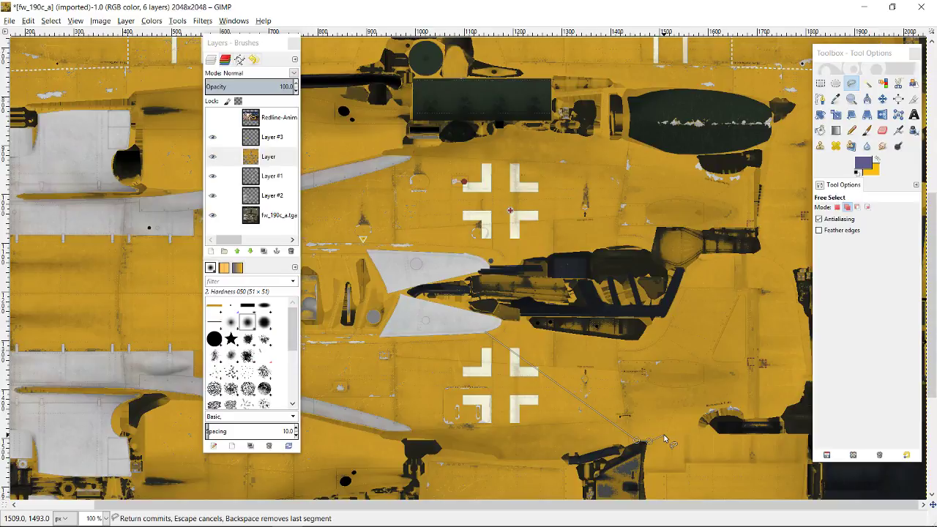
click(663, 438)
click(520, 316)
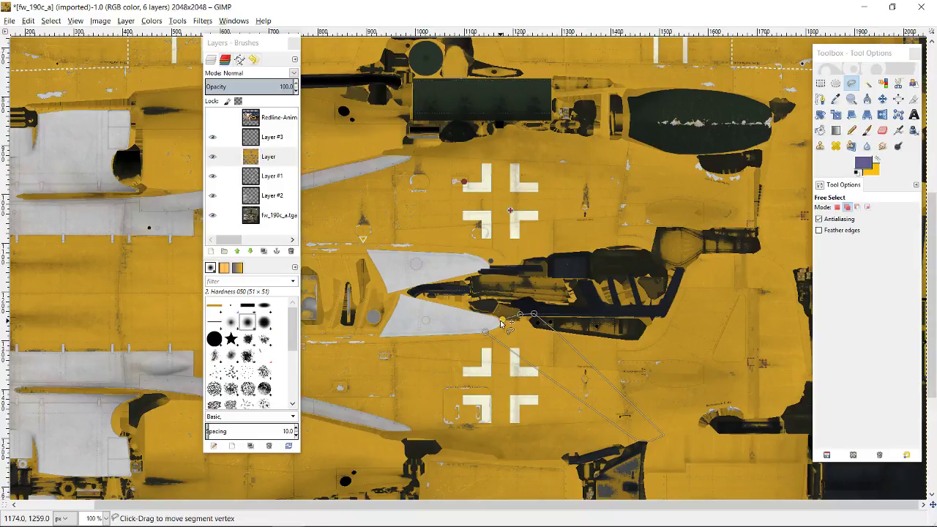
Step: Trace the free-select outline around the curved tip of the lower white fairing and close it at its starting point
scroll(501, 327, up, 7)
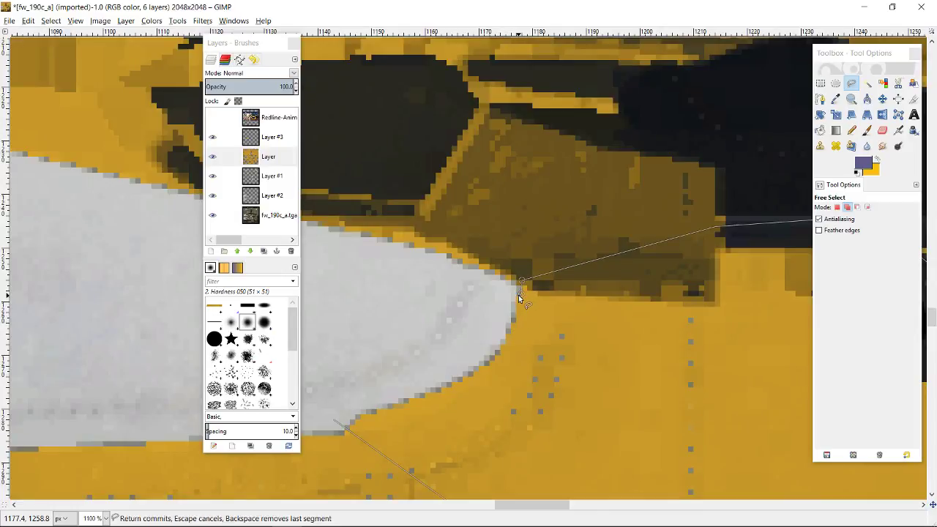
click(518, 295)
click(514, 322)
click(510, 333)
click(506, 341)
click(502, 343)
click(496, 354)
click(485, 362)
click(480, 366)
click(450, 386)
click(434, 389)
click(402, 401)
click(373, 411)
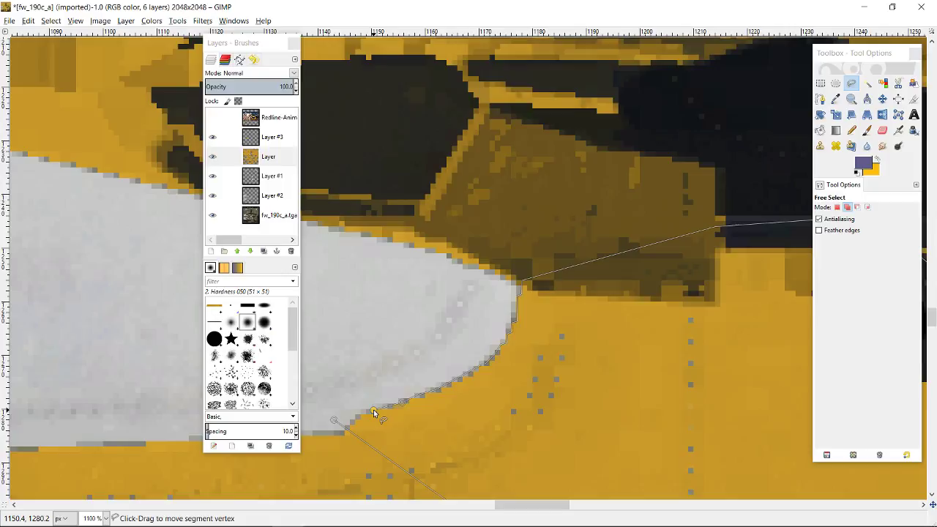
click(334, 423)
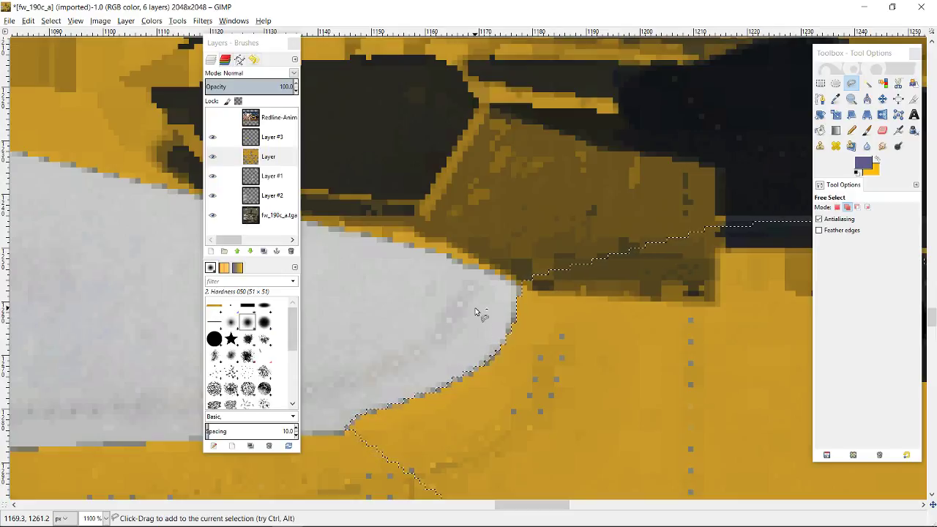
Step: Copy the selected diagonal band from Layer, paste it with Layer #3 as the target, and hide Layer
scroll(474, 311, down, 7)
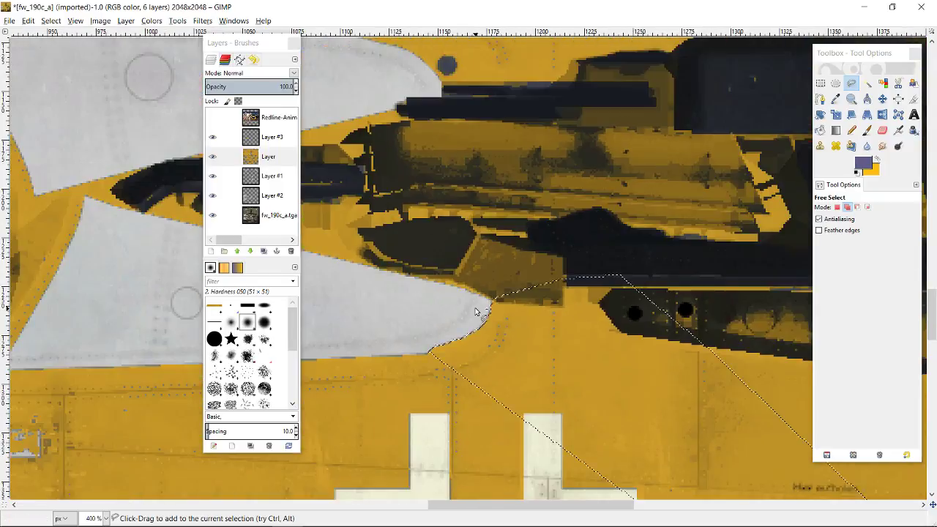
scroll(474, 311, down, 2)
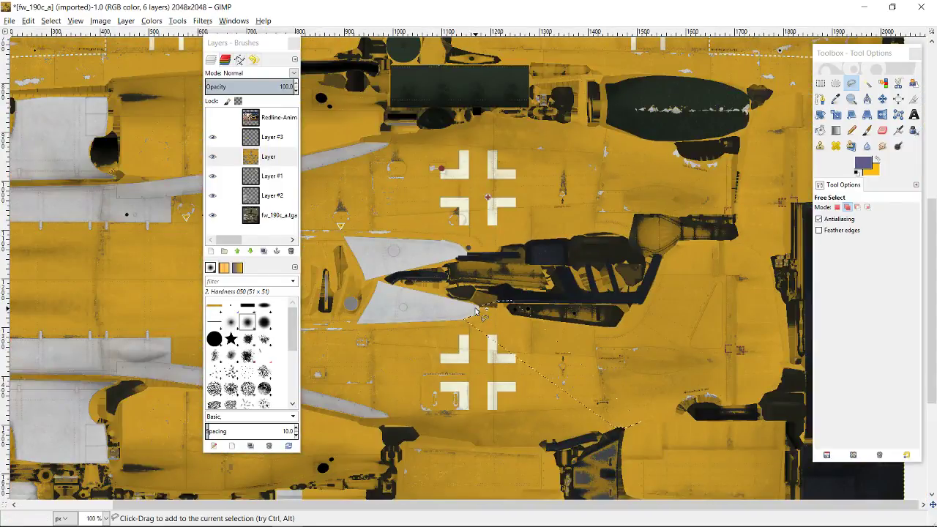
key(ctrl+c)
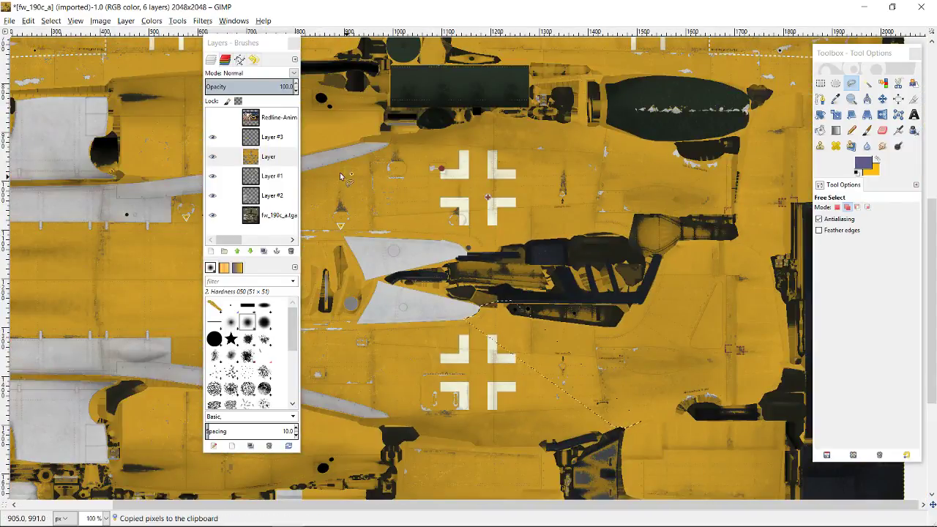
click(278, 144)
key(ctrl+v)
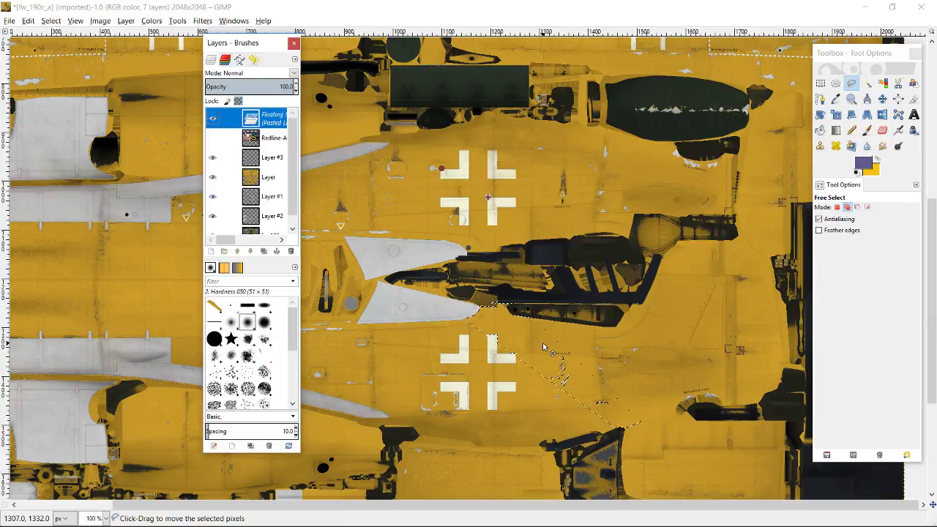
click(213, 178)
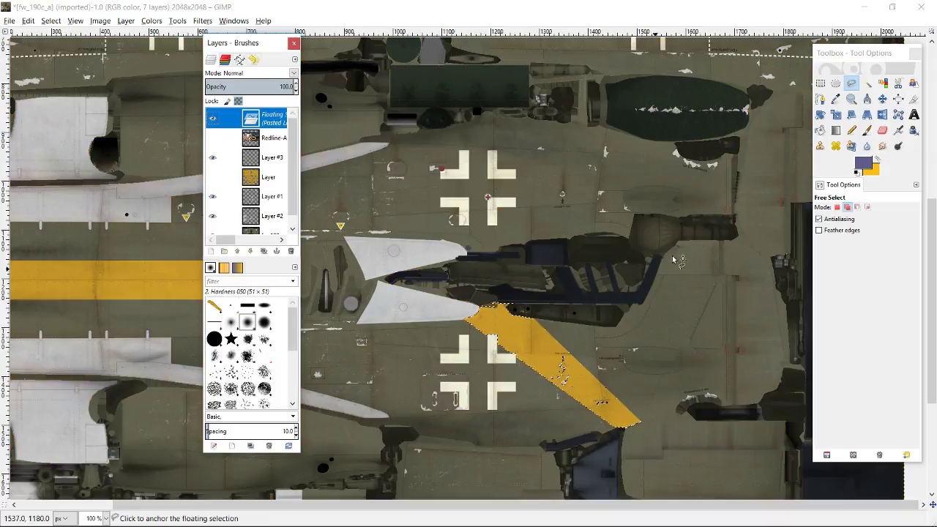
Step: Flip the pasted diagonal band vertically
click(881, 115)
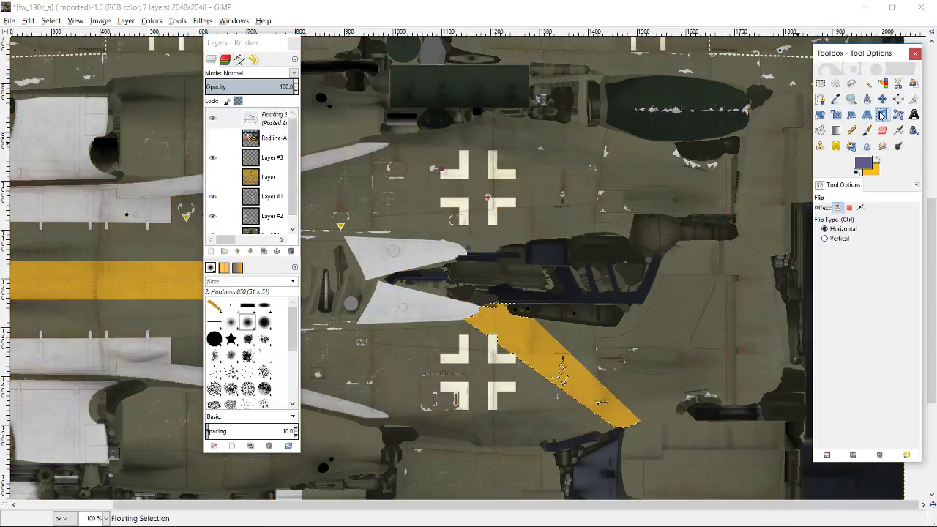
click(833, 241)
click(634, 294)
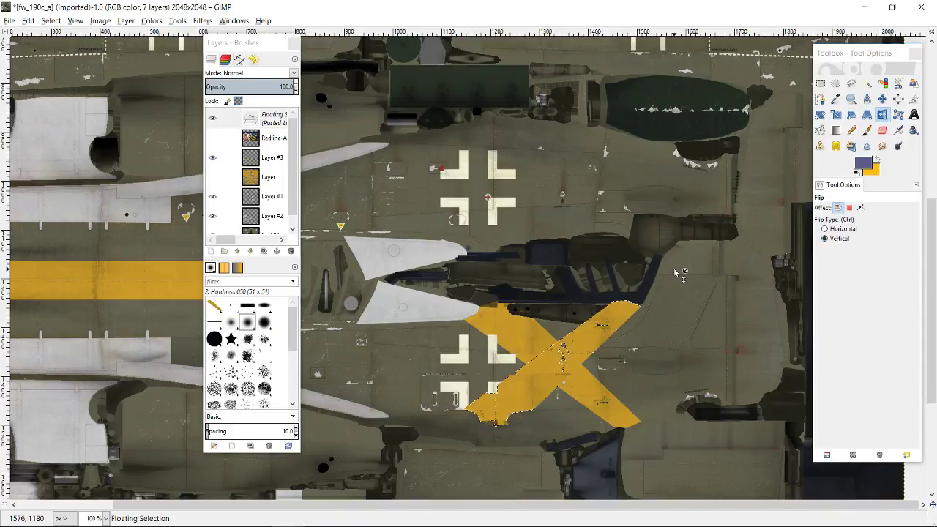
Step: Move the flipped band straight up onto the opposite fuselage side, beside the upper white fairing
key(m)
key(shift+Up)
key(shift+Up)
key(shift+Up)
key(shift+Up)
key(shift+Up)
key(shift+Up)
key(shift+Up)
key(shift+Up)
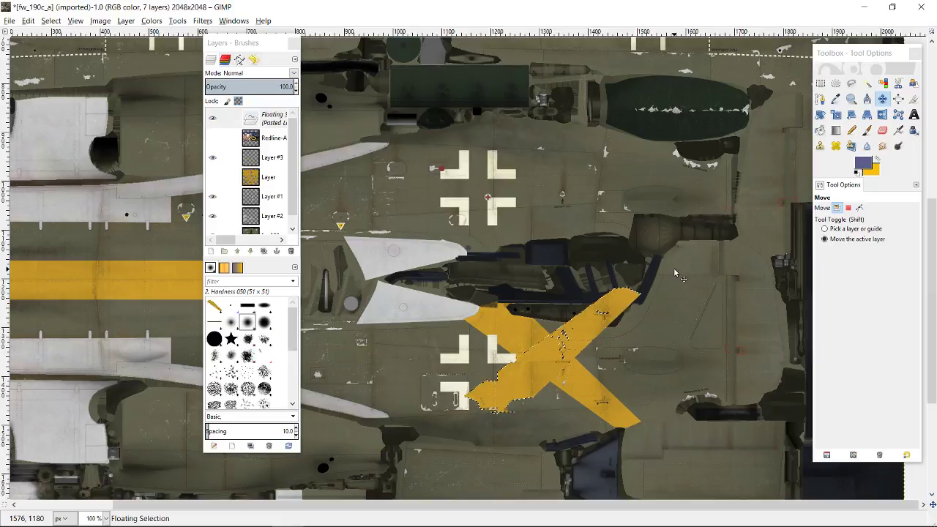
key(shift+Up)
key(shift+Up)
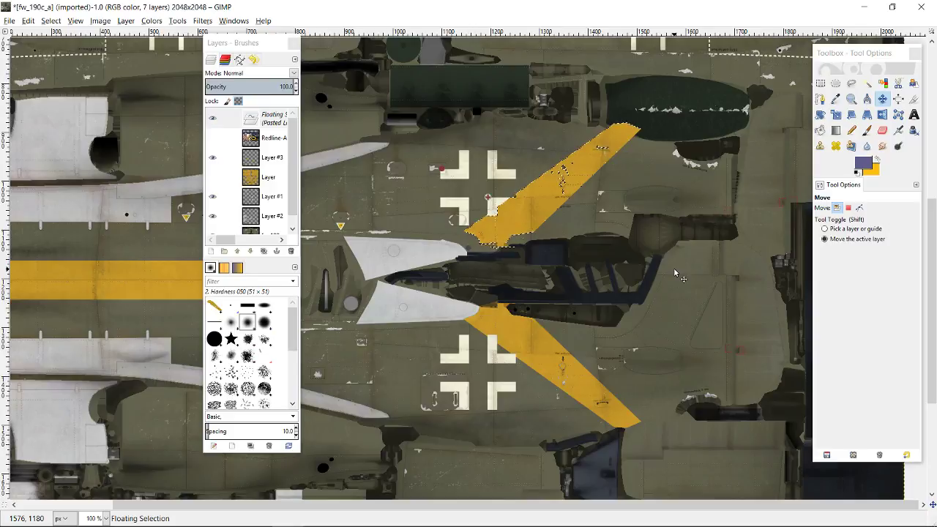
Step: Nudge the flipped band until its curved end fits against the tip of the upper white fairing
key(Down)
key(Down)
key(Down)
key(Down)
key(Down)
key(Down)
key(Down)
key(Down)
key(Down)
key(Down)
key(Left)
key(Left)
key(Left)
key(Left)
key(Left)
key(Left)
key(Left)
key(Left)
key(Left)
key(Left)
key(Left)
key(Left)
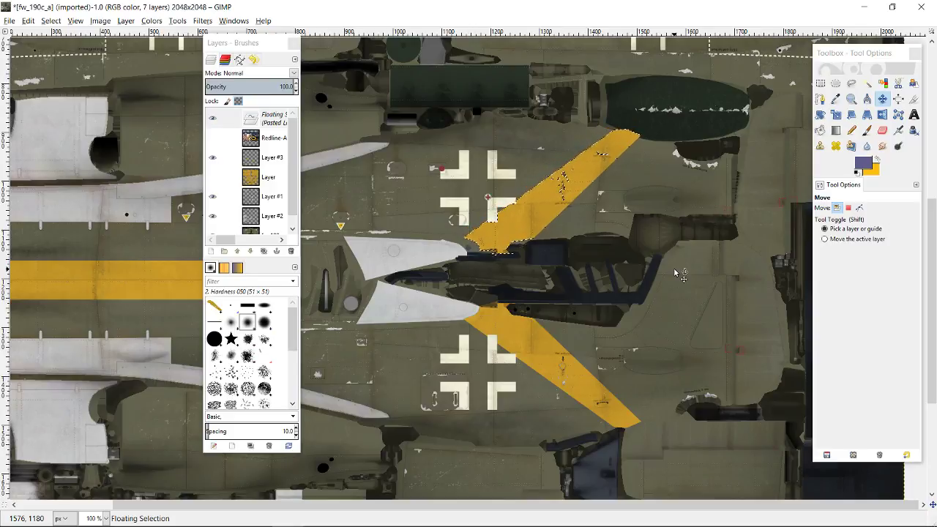
key(Up)
key(Up)
key(Up)
key(Up)
key(Up)
key(Up)
key(Up)
key(Up)
key(Left)
key(Left)
key(Left)
key(Left)
key(Left)
key(Left)
key(Left)
key(Left)
key(Left)
key(Left)
key(Left)
key(Left)
key(Left)
key(Left)
key(Left)
key(Left)
key(Left)
key(Left)
key(Left)
key(Left)
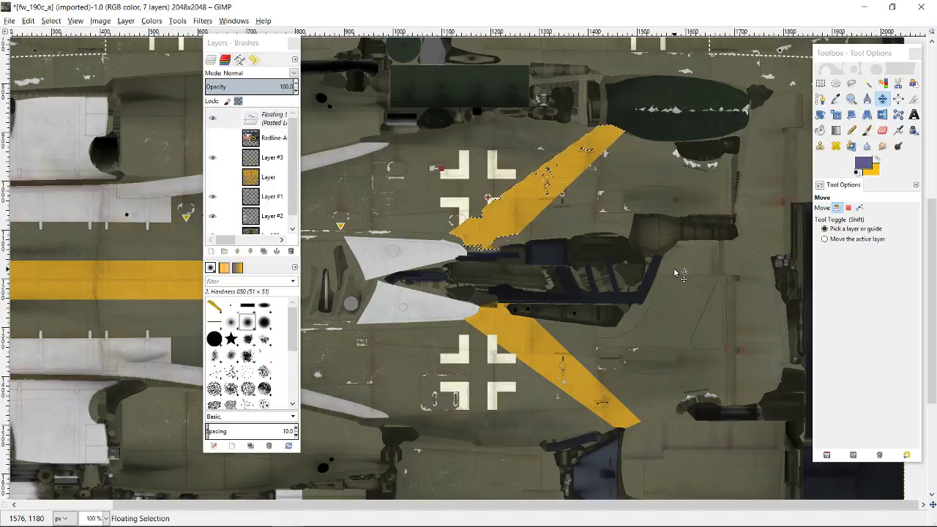
key(Right)
key(Right)
key(Right)
key(Right)
key(Right)
key(Right)
key(Right)
key(Right)
key(Right)
key(Right)
key(Right)
key(Right)
key(Right)
key(Right)
key(Right)
key(Right)
key(Right)
key(Right)
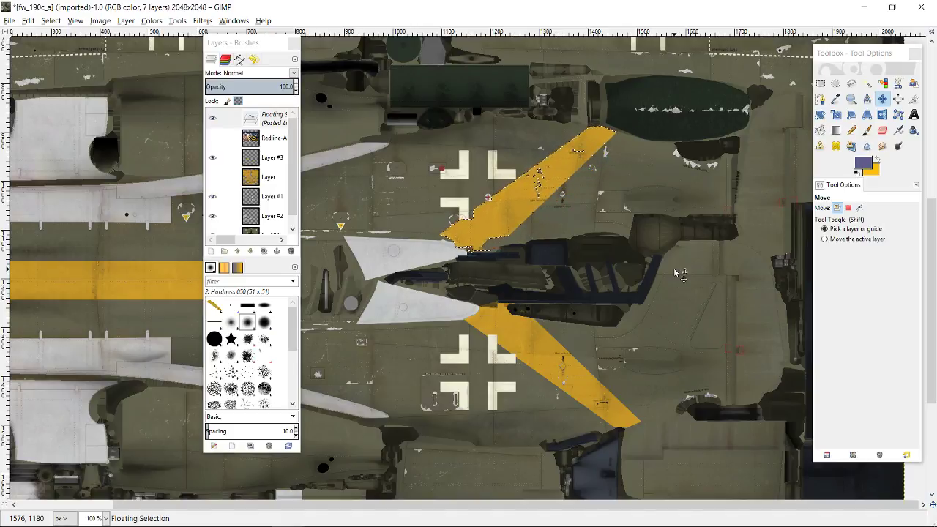
key(Down)
key(Down)
key(Down)
key(Down)
key(Down)
key(Down)
key(Down)
key(Down)
key(Down)
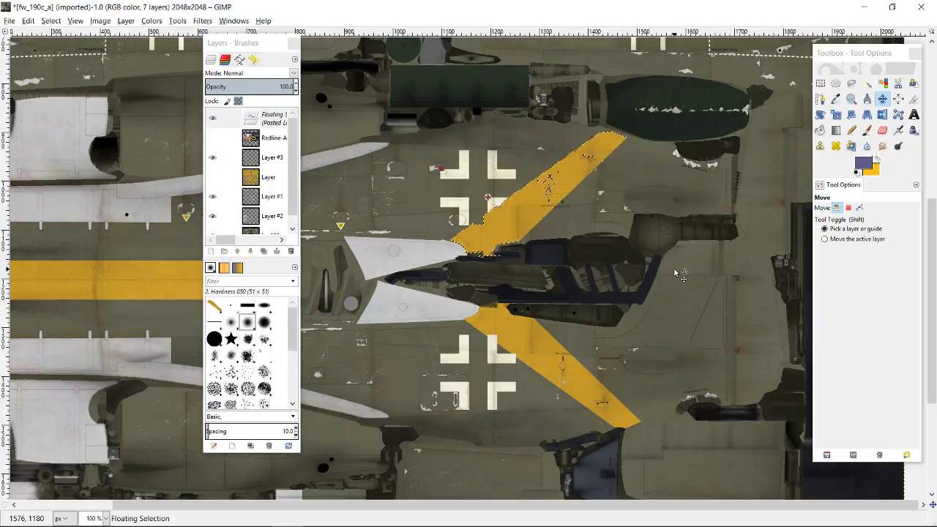
Step: Shift the flipped diagonal band a few pixels right and slightly down, closer to the seam beside the upper white fairing
key(Right)
key(Right)
key(Right)
key(Right)
key(Right)
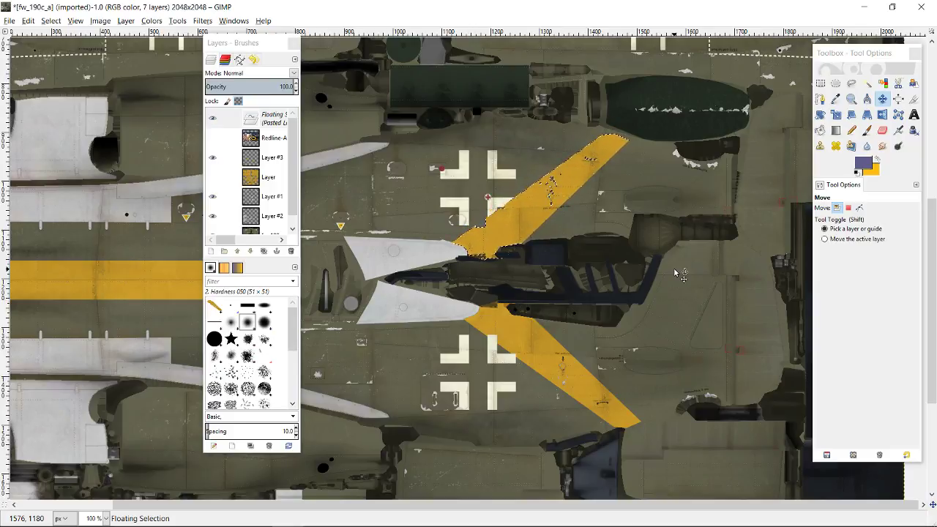
Step: Fine-tune the floating band pixel by pixel so its curved edge follows the rounded tip of the upper white fairing
ctrl+scroll(451, 262, up, 3)
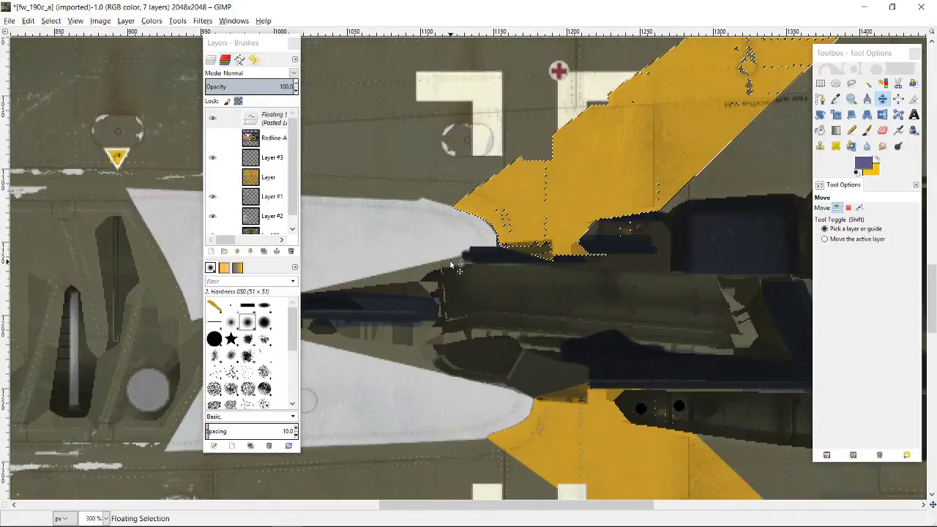
ctrl+scroll(510, 261, up, 3)
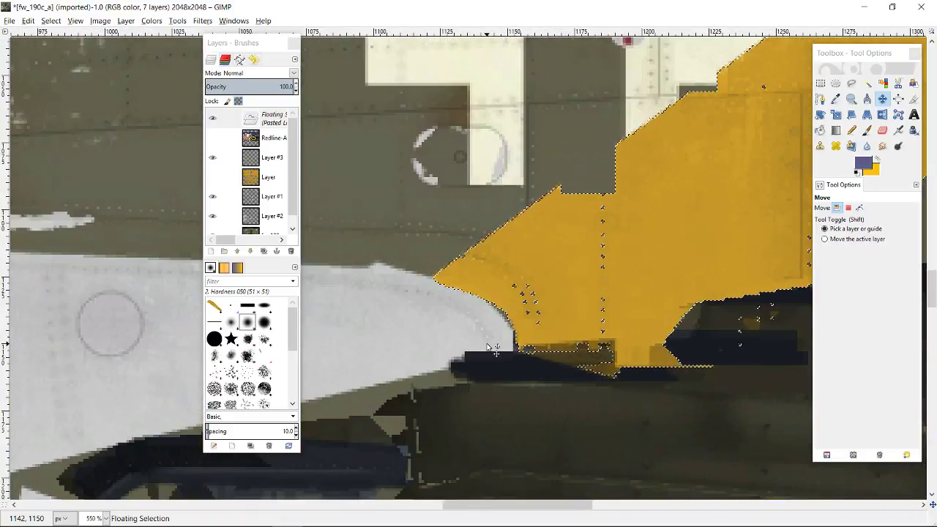
ctrl+scroll(492, 349, up, 2)
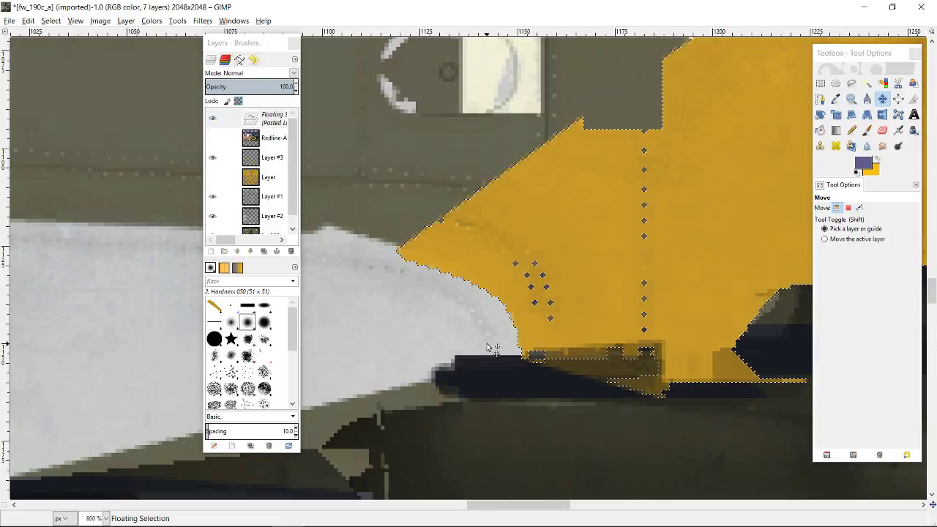
key(Right)
key(Right)
key(Right)
key(Up)
key(Left)
key(Right)
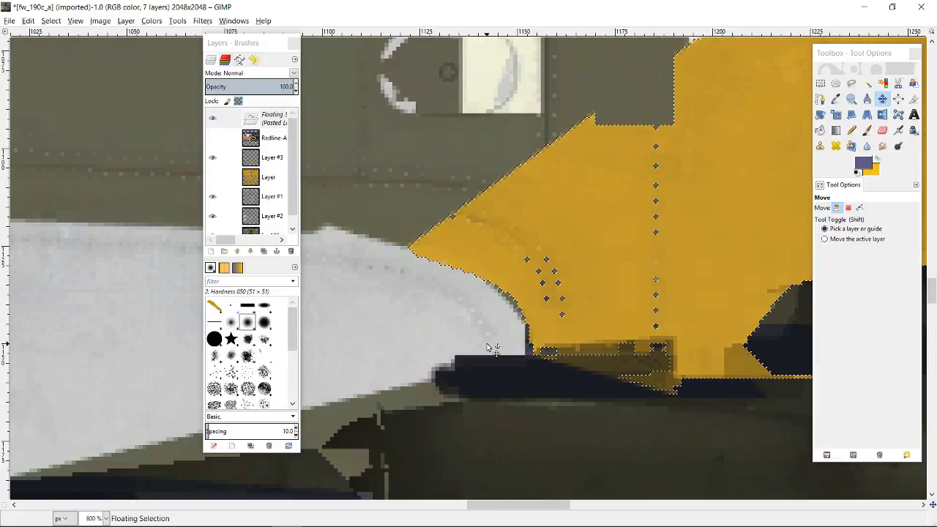
key(Down)
key(Left)
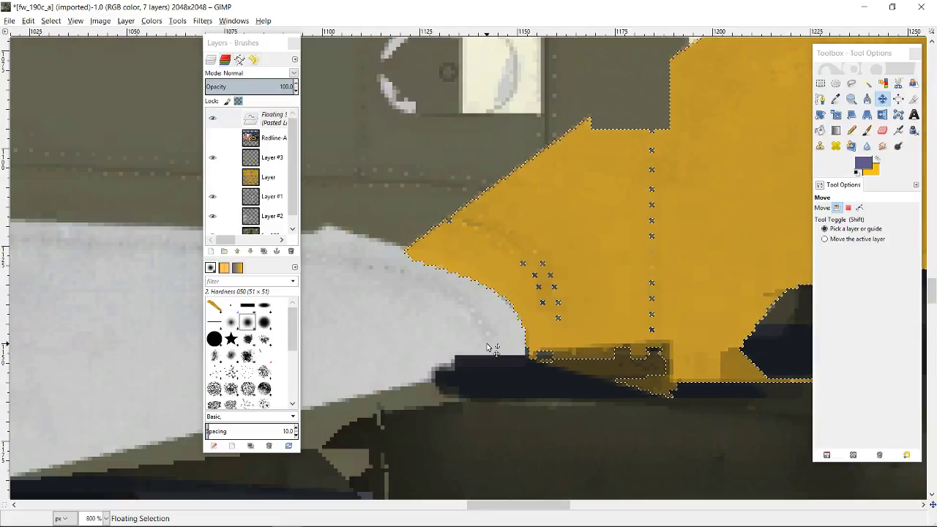
key(Left)
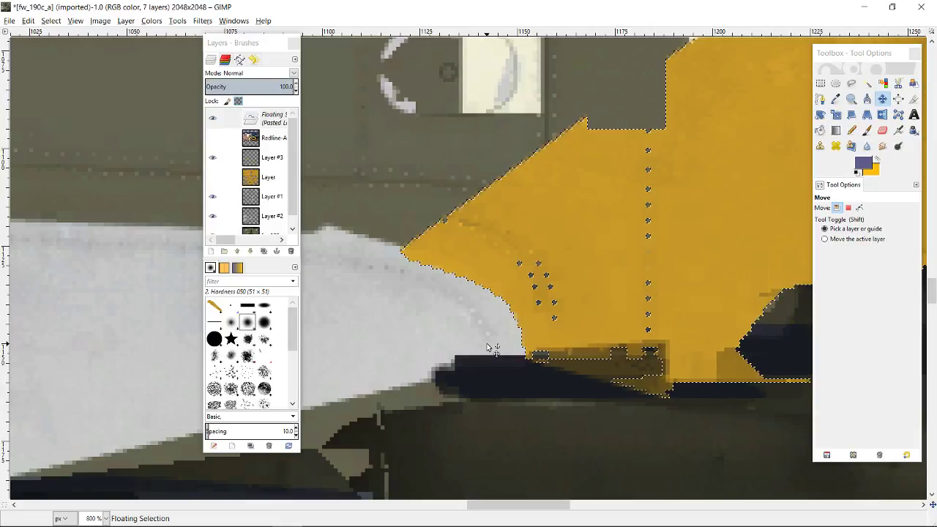
key(Right)
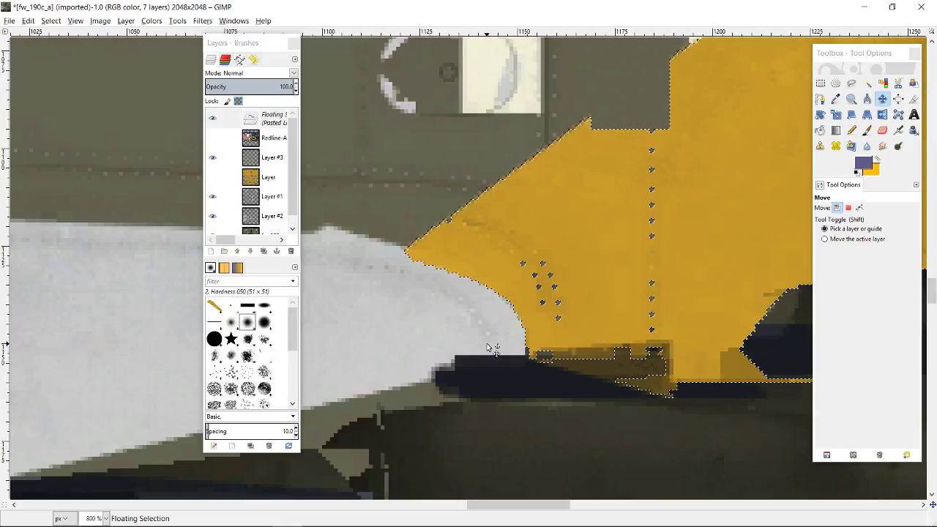
Step: Try the floating band slightly higher, using the opposite band's fit as reference, and return it to its position at the fairing tip
scroll(461, 326, up, 5)
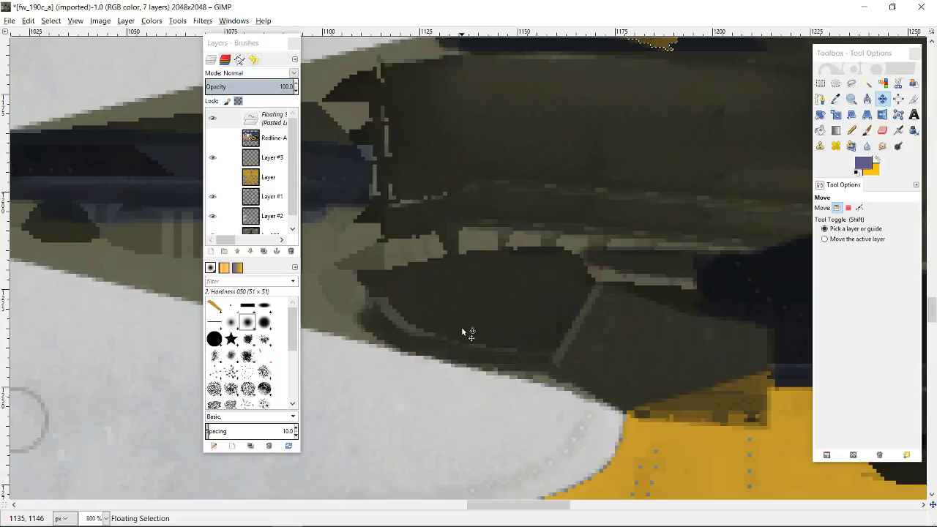
scroll(461, 330, down, 3)
scroll(462, 331, down, 6)
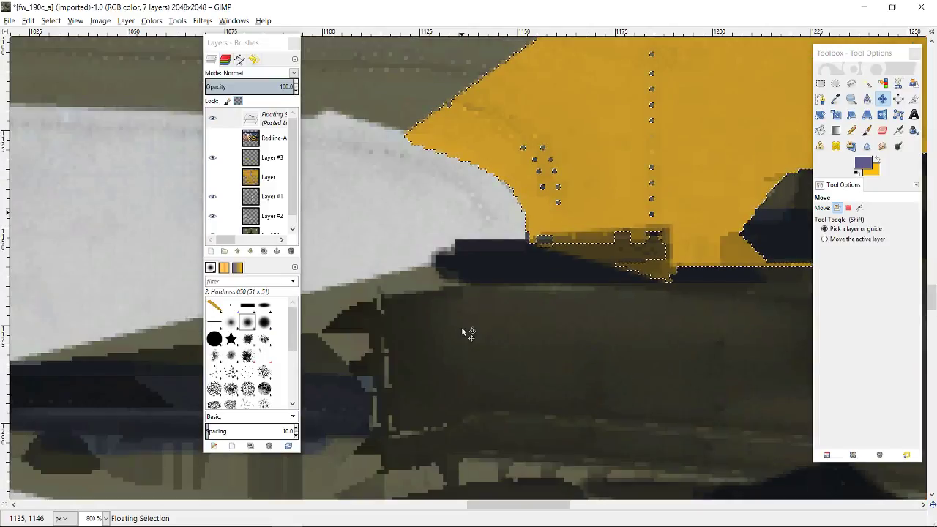
key(Up)
key(Up)
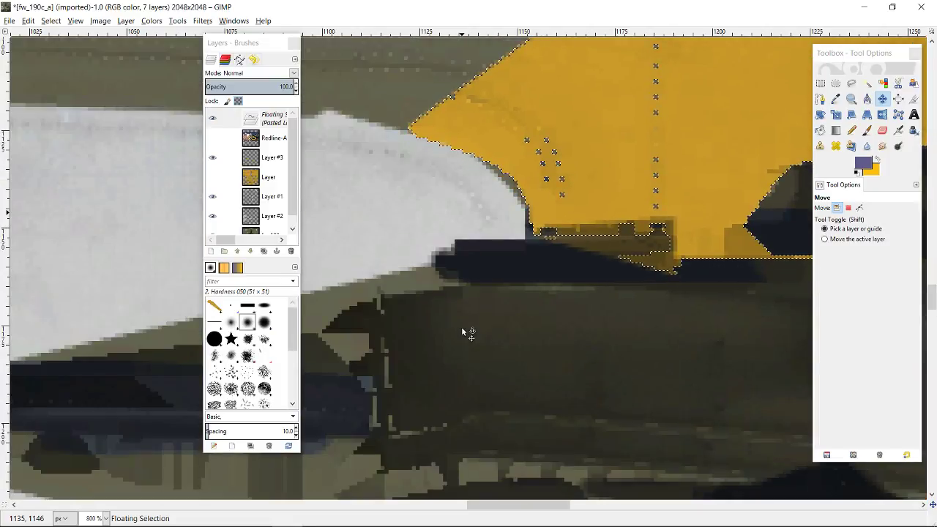
key(Down)
key(Down)
key(Down)
key(Down)
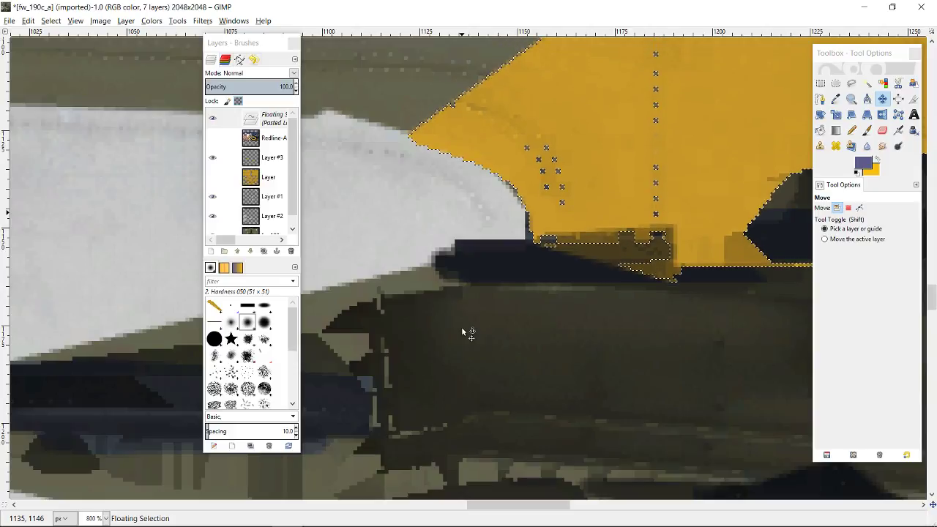
key(Left)
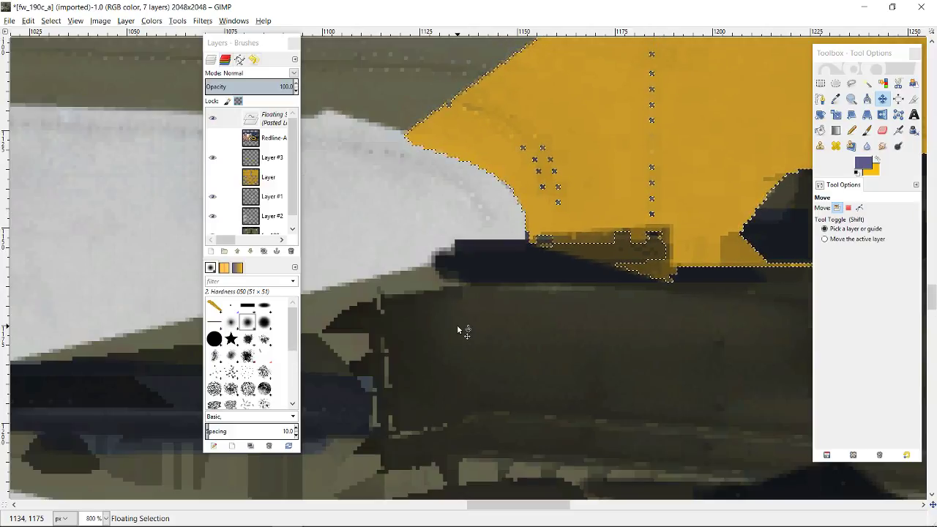
Step: Compare how the two diagonal bands meet their white fairing tips and mirror each other across the fuselage
scroll(458, 325, down, 5)
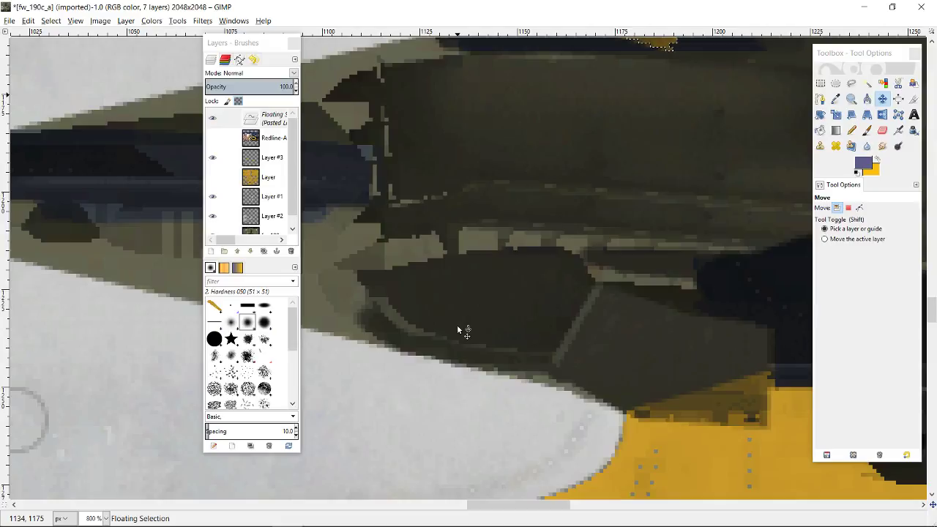
scroll(456, 324, up, 5)
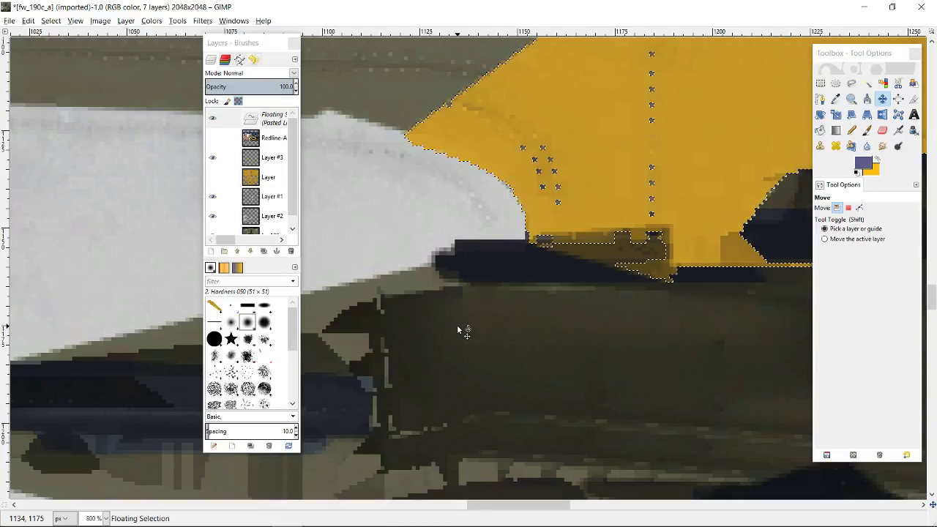
scroll(457, 324, down, 4)
scroll(458, 330, down, 1)
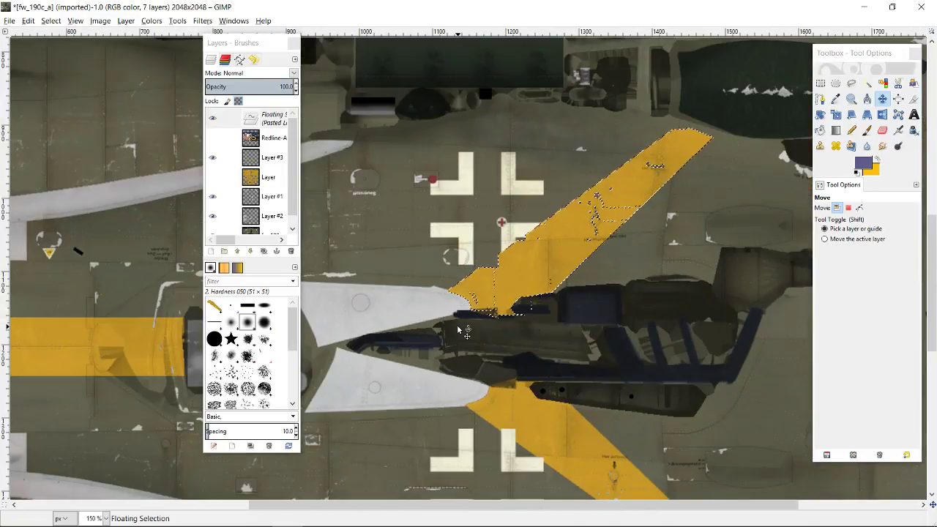
scroll(458, 330, down, 2)
scroll(458, 330, up, 2)
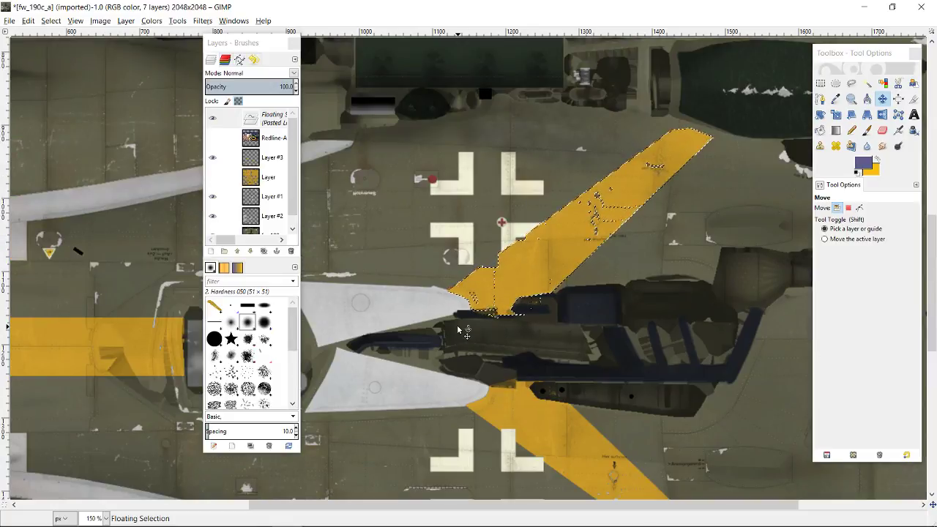
scroll(458, 330, down, 1)
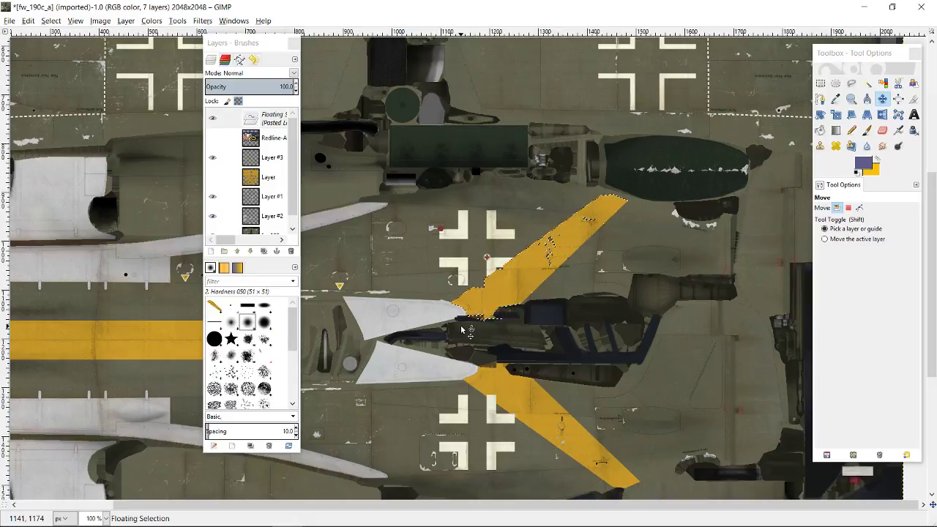
scroll(414, 308, down, 3)
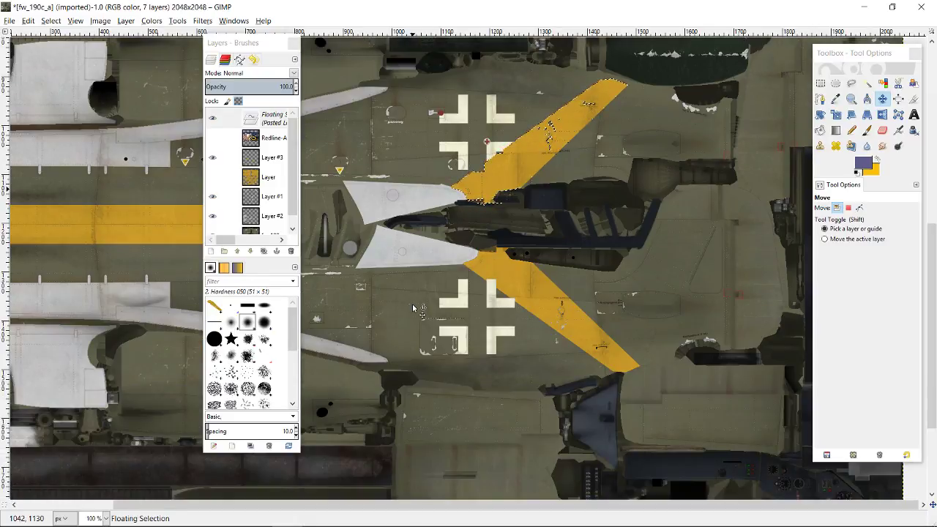
scroll(413, 309, up, 3)
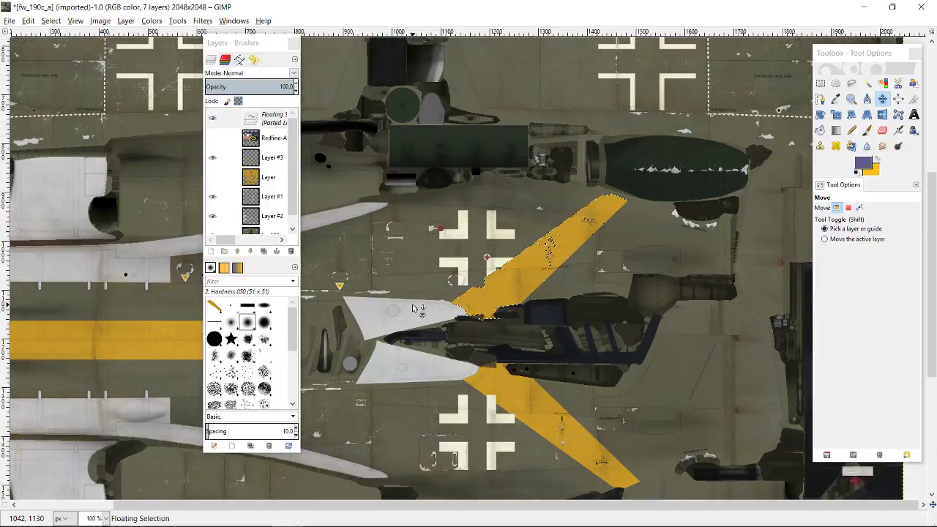
Step: Anchor the floating diagonal band to Layer #3
right_click(278, 120)
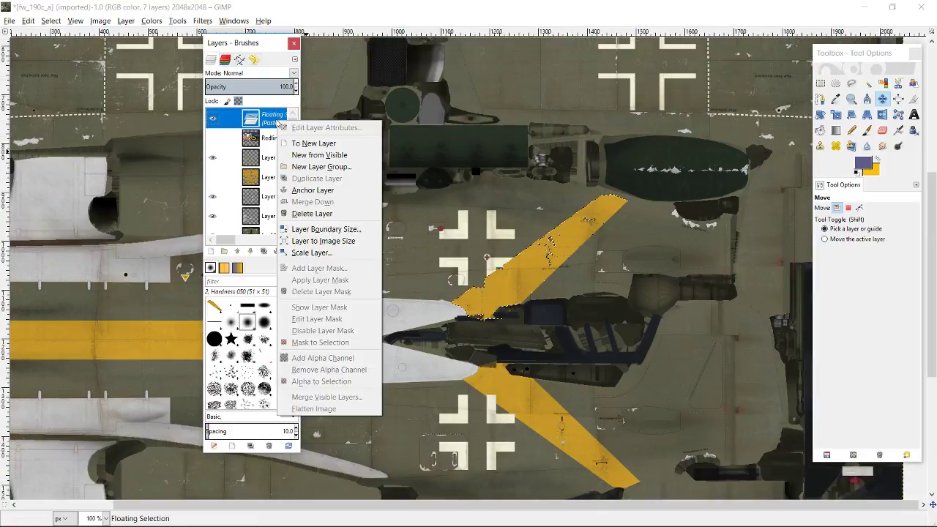
click(277, 122)
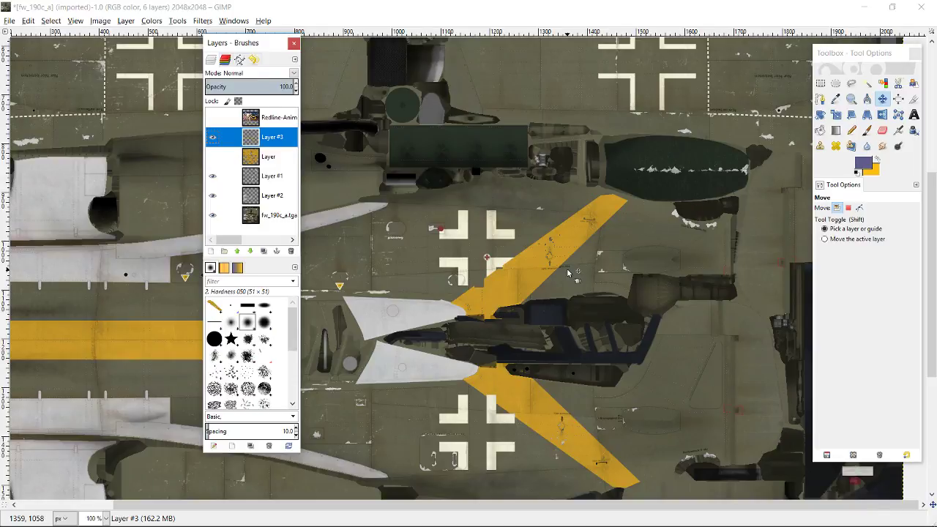
key(2)
key(plus)
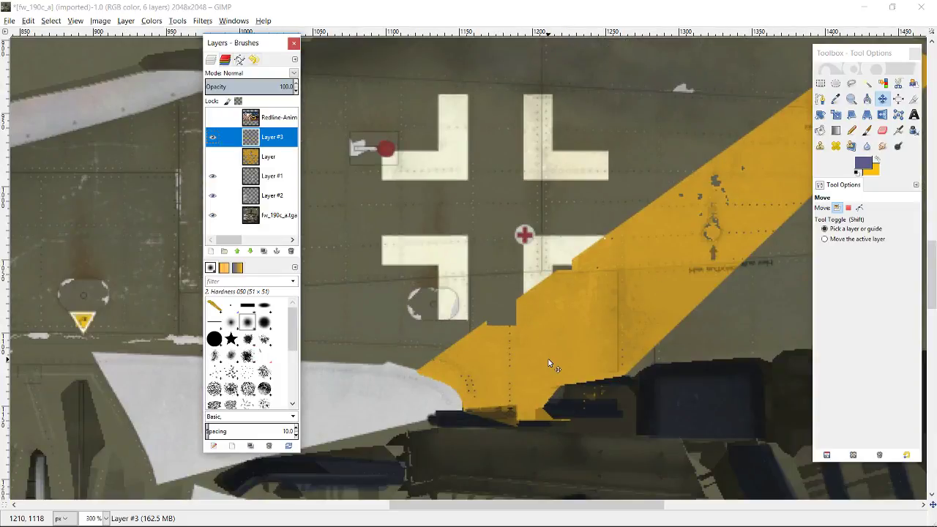
Step: Take the anchored band back off Layer #3 and restore it as a floating selection in its fitted position
key(ctrl+v)
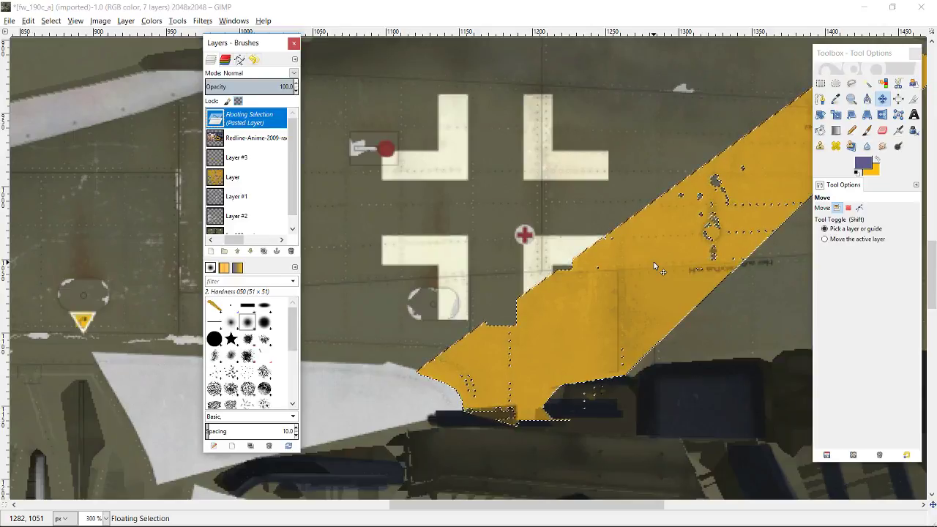
key(ctrl+z)
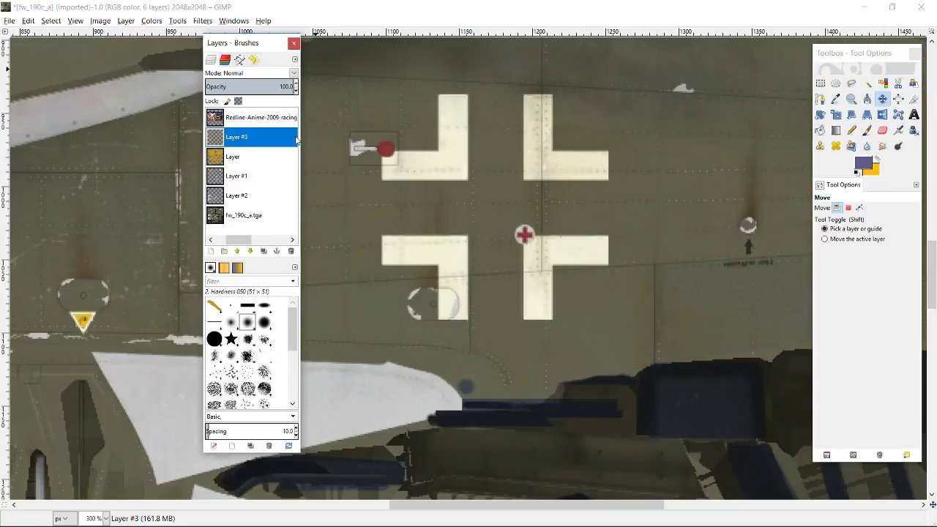
scroll(489, 232, down, 4)
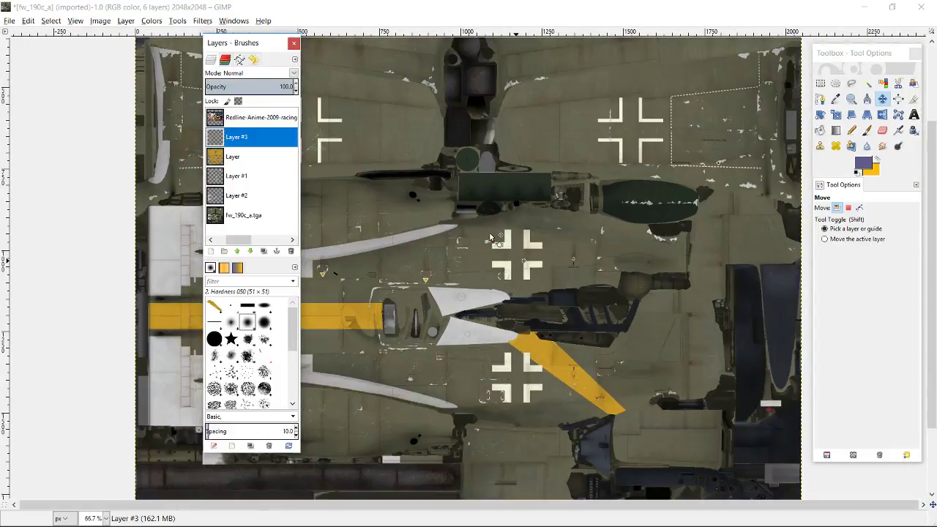
scroll(551, 251, up, 1)
scroll(551, 251, down, 1)
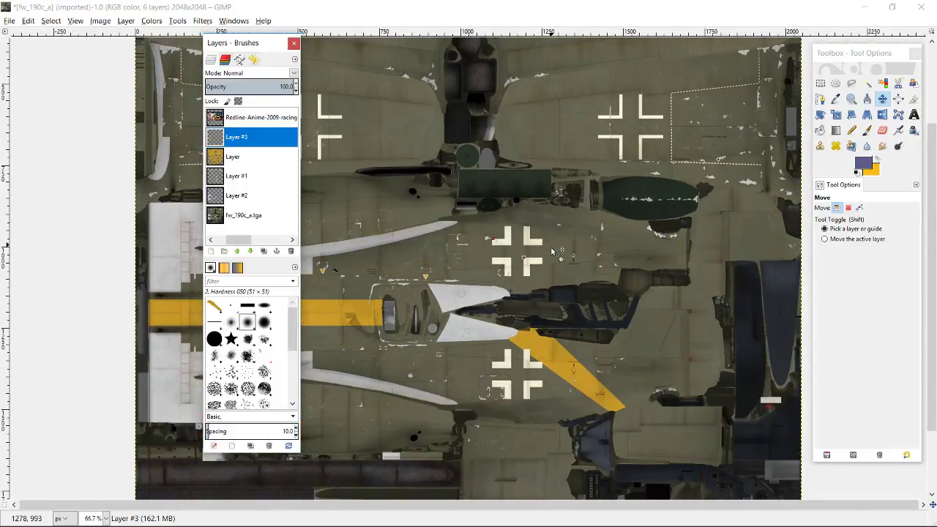
key(ctrl+v)
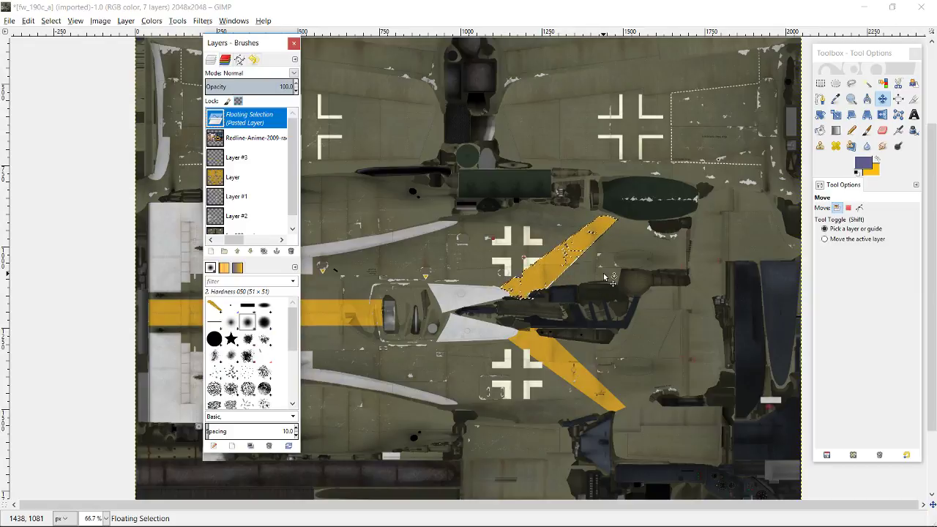
Step: Examine the floating band's outline and the stencil and rivet areas inside it, comparing them with the opposite diagonal band
scroll(606, 277, up, 1)
scroll(606, 276, up, 1)
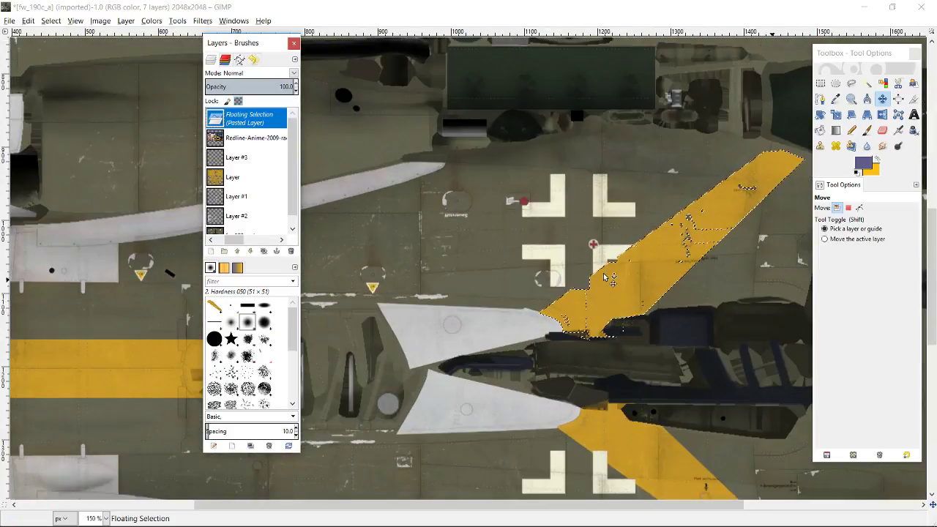
scroll(606, 276, up, 1)
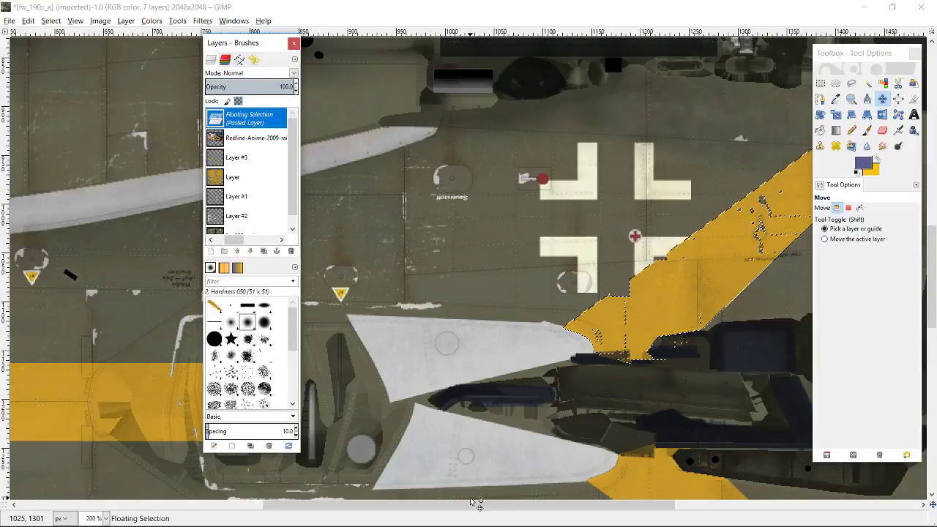
drag(476, 502, 569, 502)
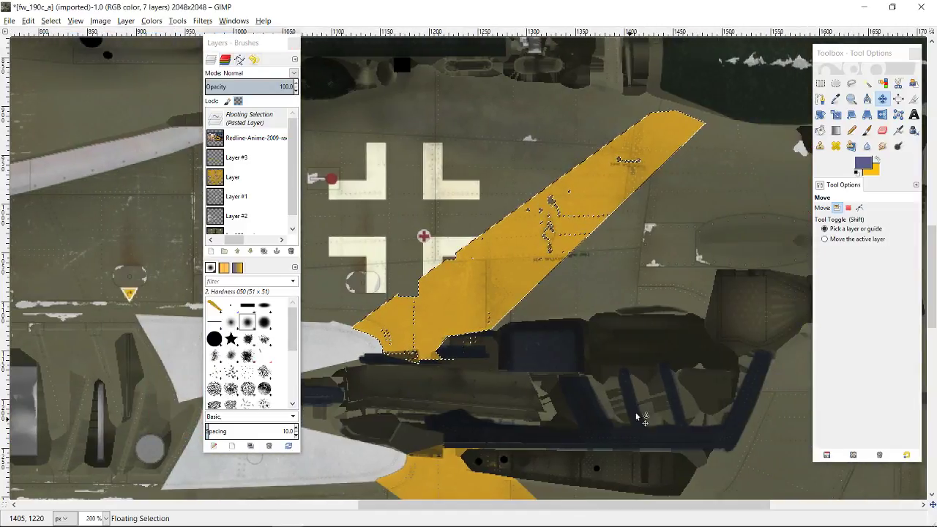
scroll(668, 327, down, 5)
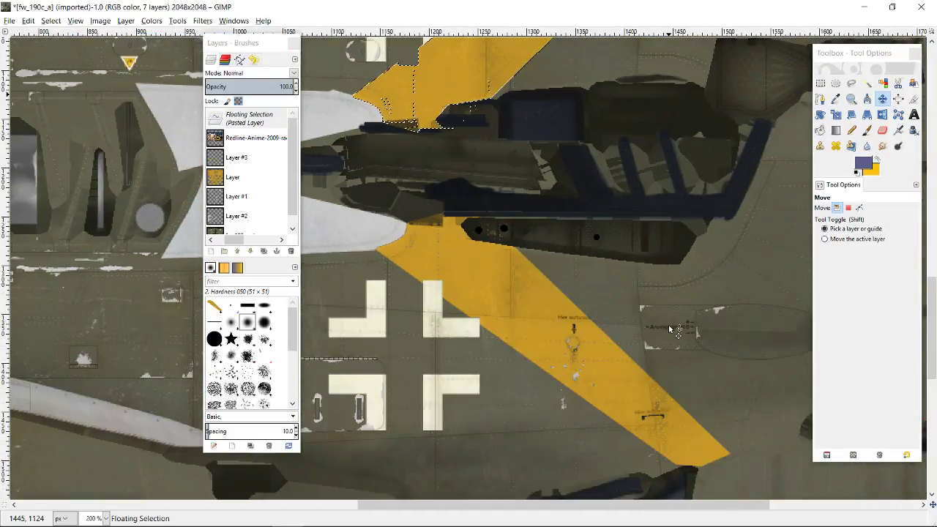
scroll(668, 329, up, 3)
scroll(668, 324, up, 3)
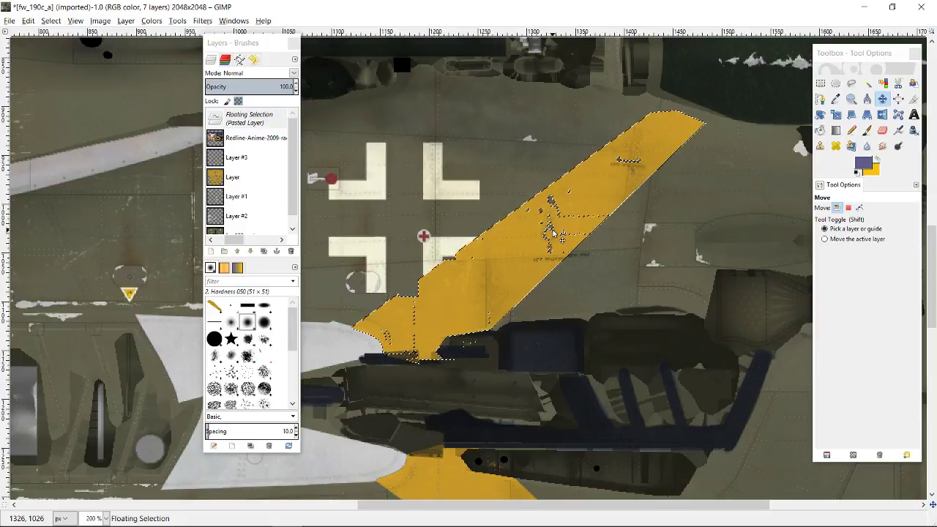
scroll(549, 225, up, 4)
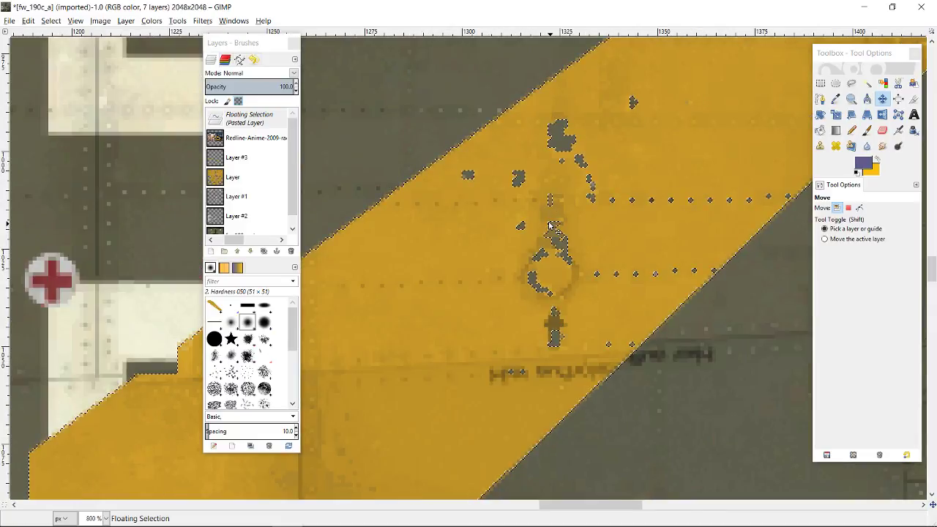
scroll(549, 225, up, 1)
scroll(549, 224, down, 1)
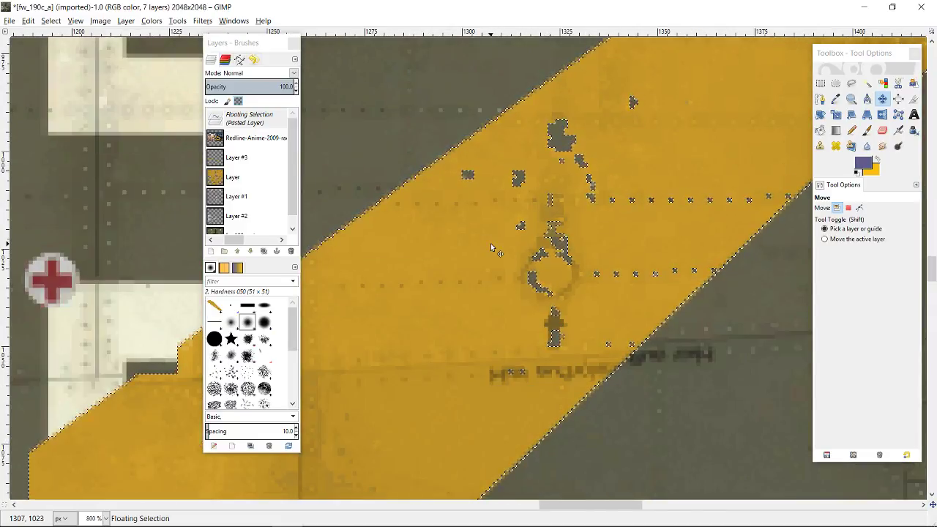
Step: Nudge the floating diagonal band 2 px right and 3 px up, and anchor it to Layer #3
drag(491, 244, 499, 228)
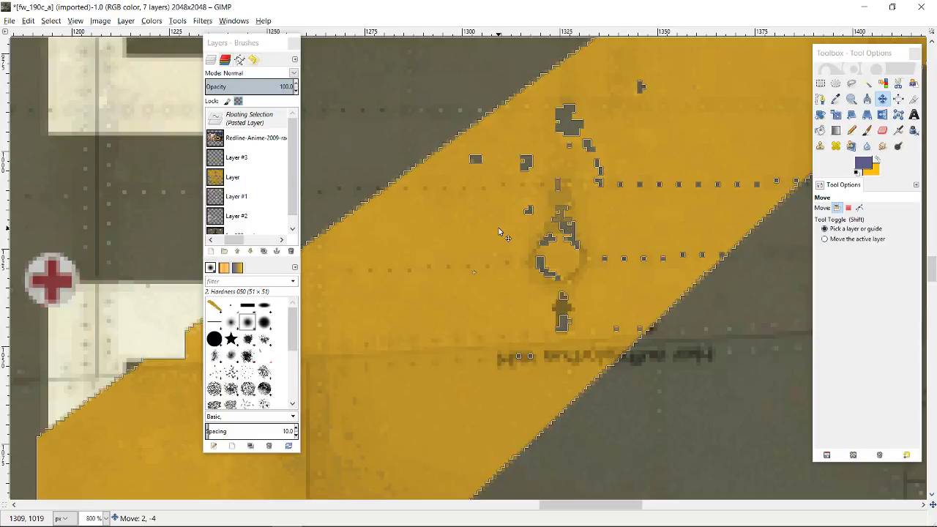
drag(499, 228, 498, 229)
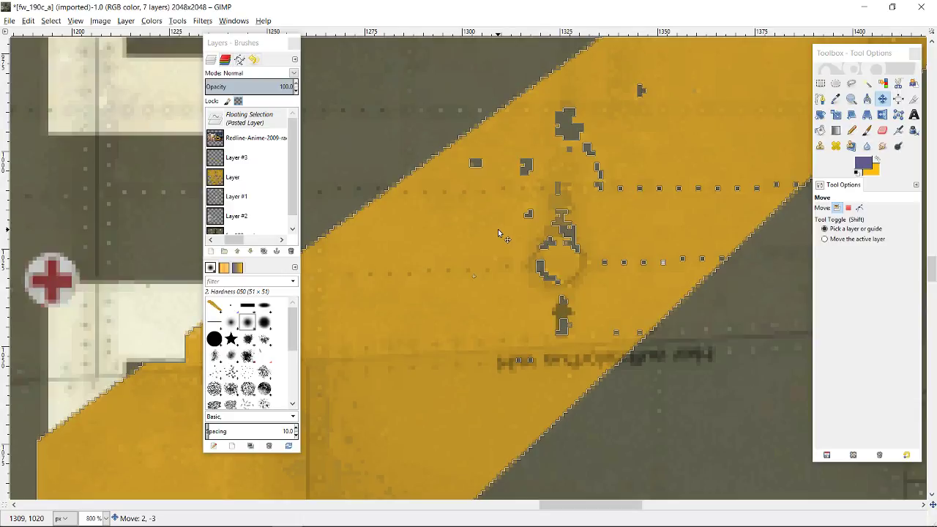
drag(498, 229, 498, 229)
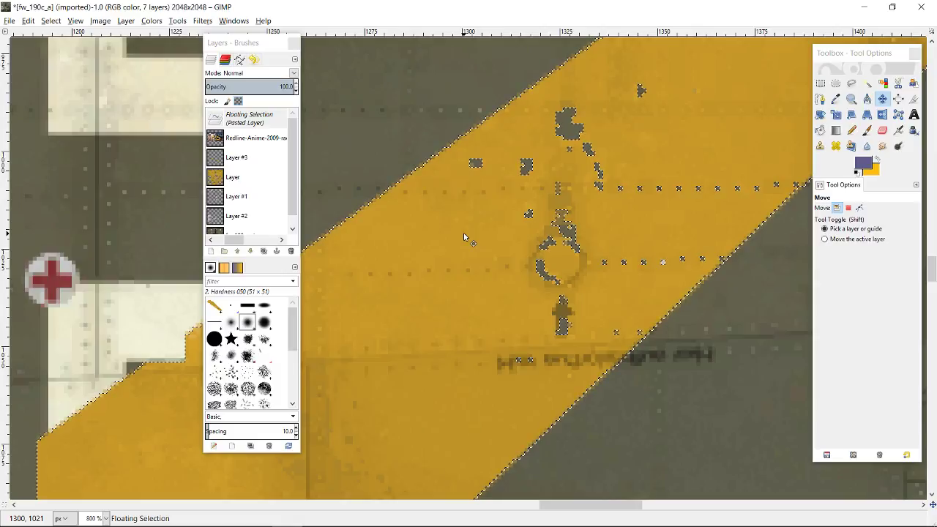
right_click(464, 236)
click(264, 123)
key(a)
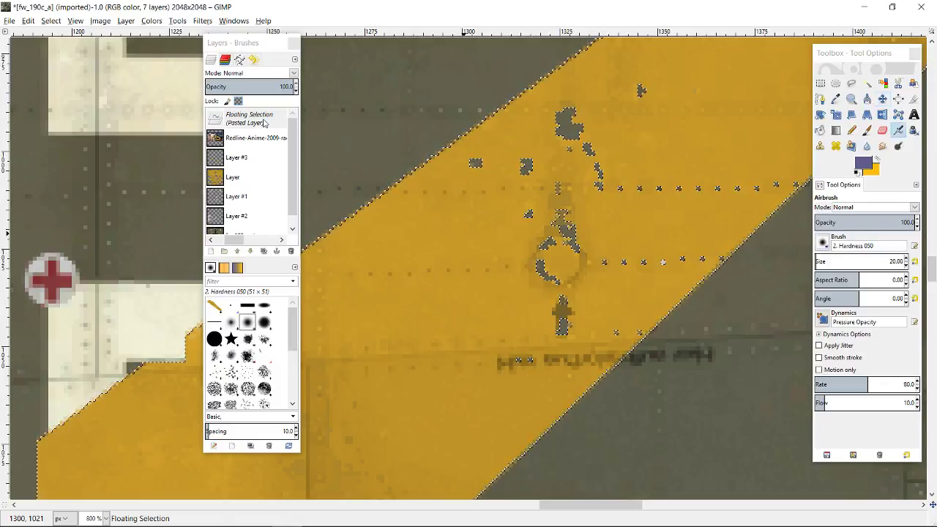
right_click(261, 122)
click(256, 193)
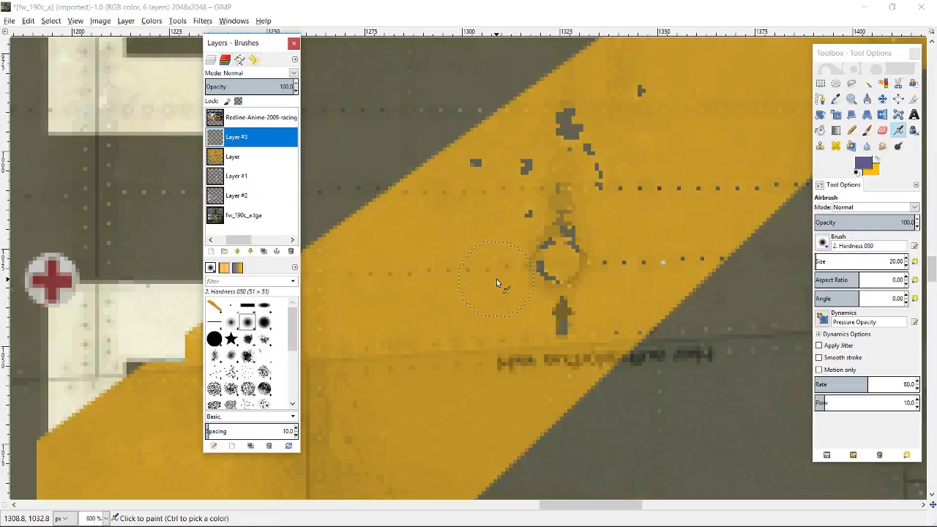
Step: Make the gold texture layer named Layer the active layer for extending the upper band's tip
scroll(496, 279, down, 5)
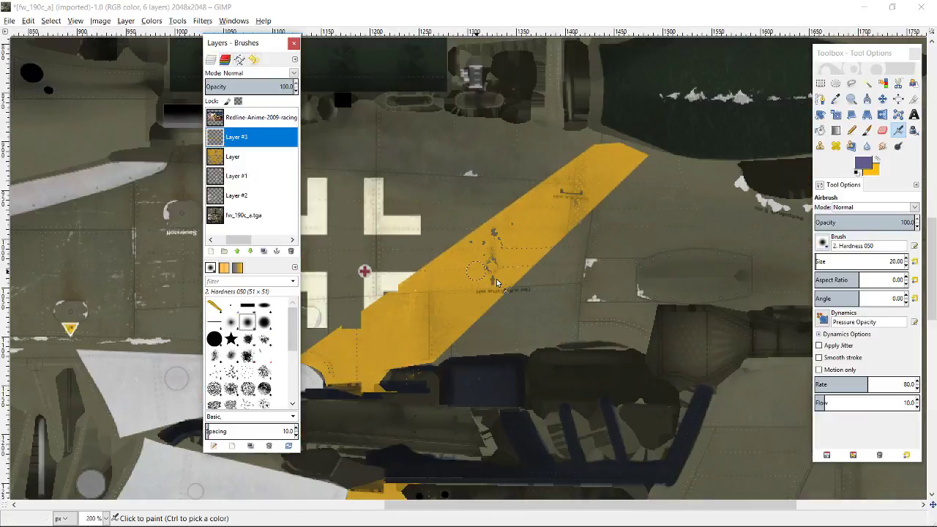
scroll(539, 287, down, 5)
scroll(539, 286, up, 7)
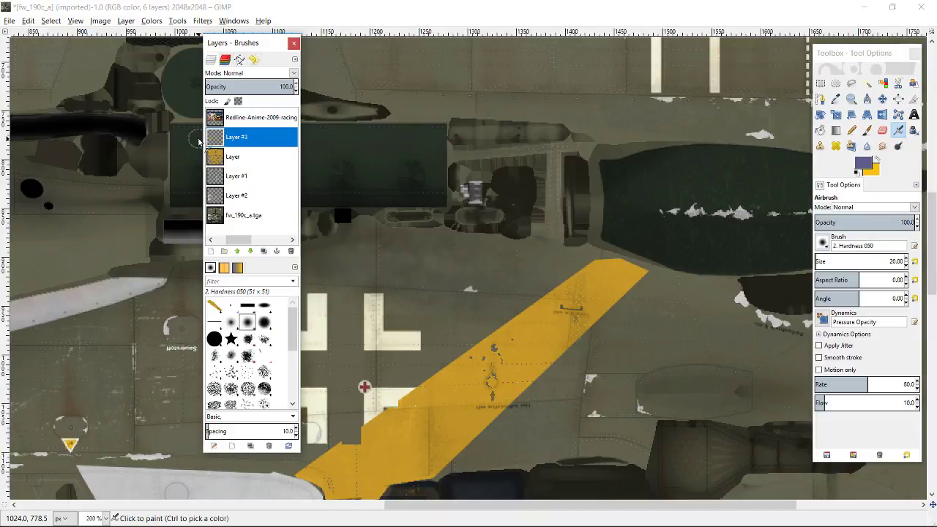
click(234, 158)
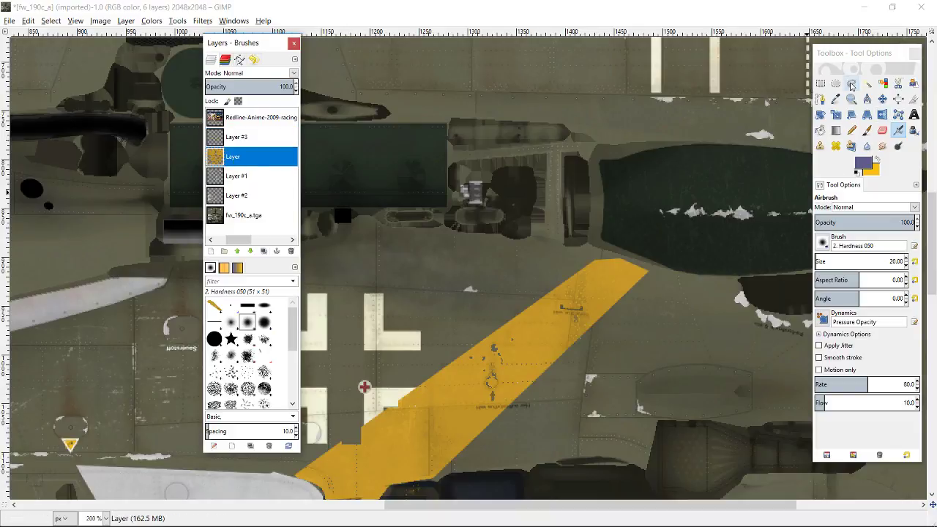
click(866, 84)
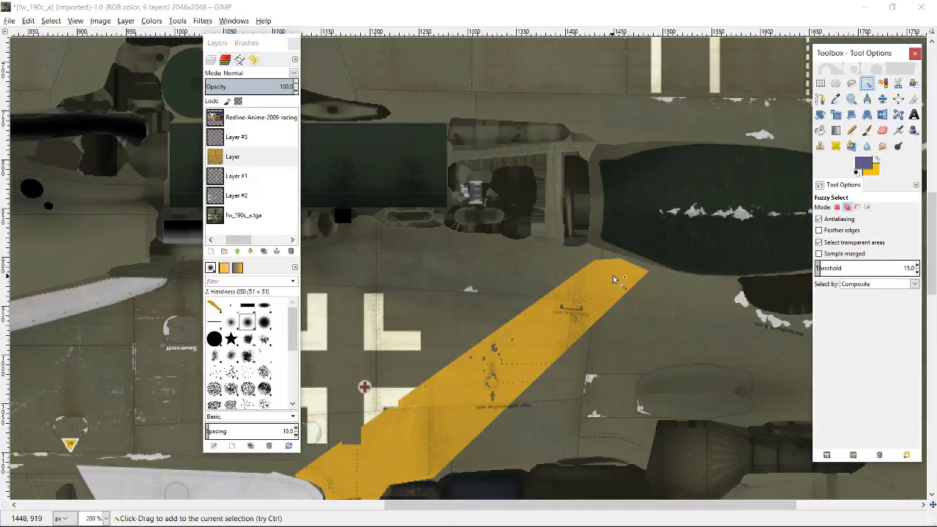
scroll(613, 279, up, 3)
drag(547, 506, 592, 505)
scroll(577, 277, up, 2)
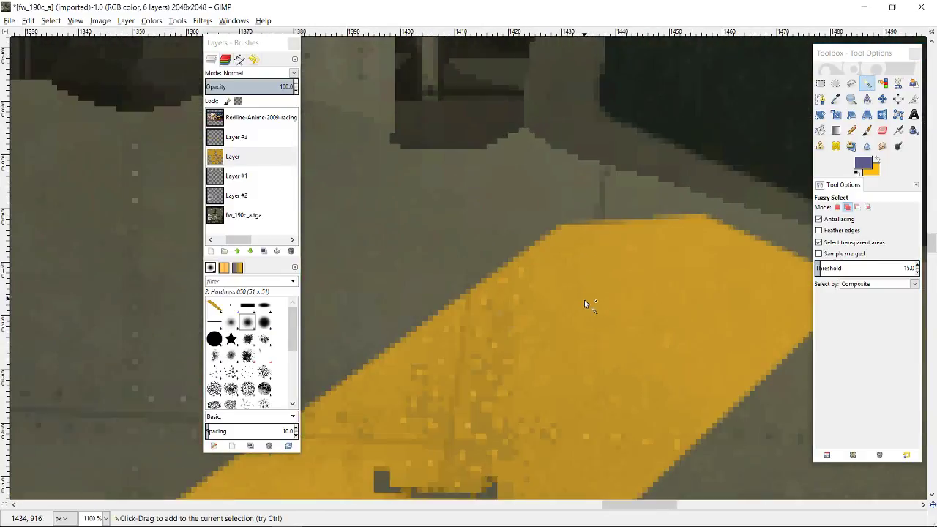
scroll(578, 282, up, 1)
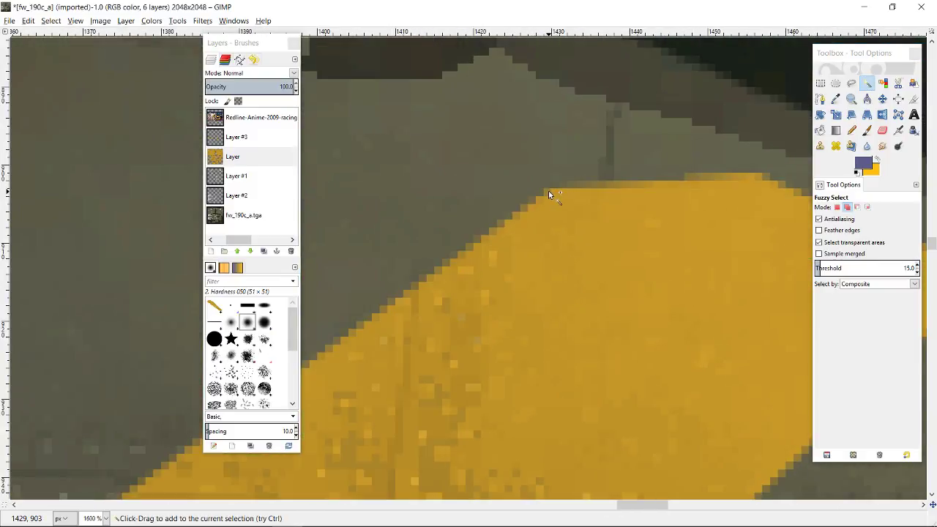
click(548, 192)
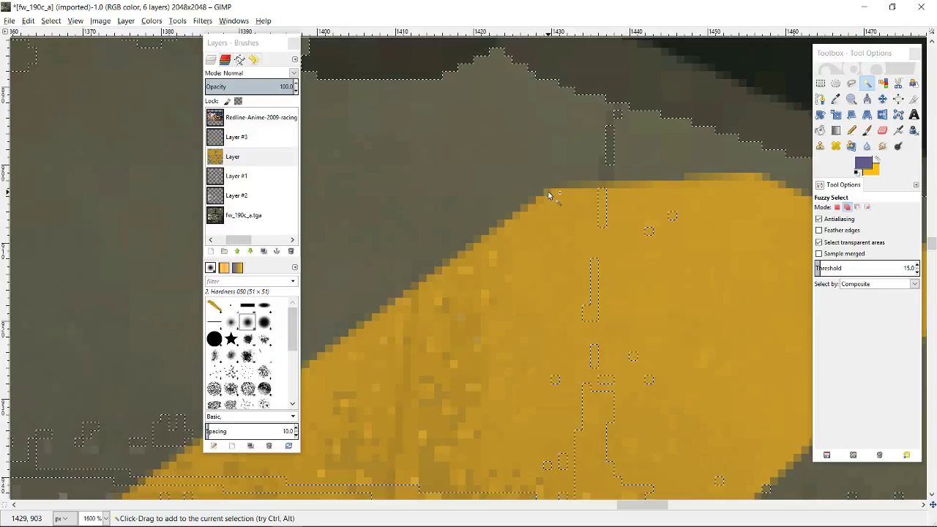
click(50, 21)
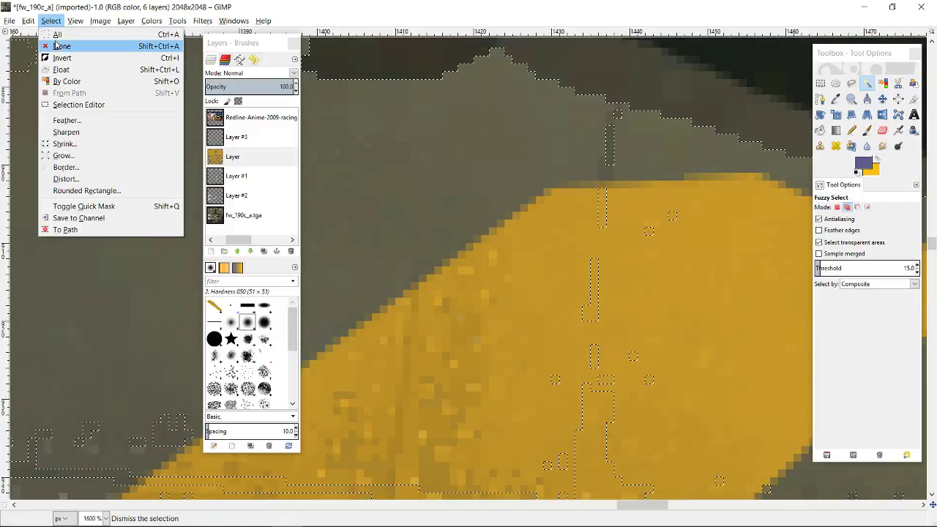
click(57, 46)
Step: Outline the gap between the upper diagonal band's outer tip and the dark green panel with a polygonal Free Select
click(850, 82)
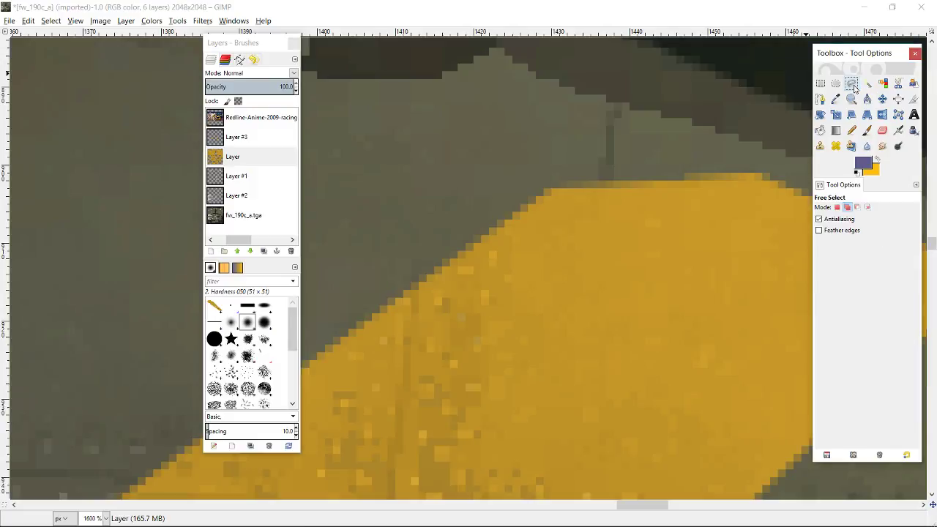
click(547, 189)
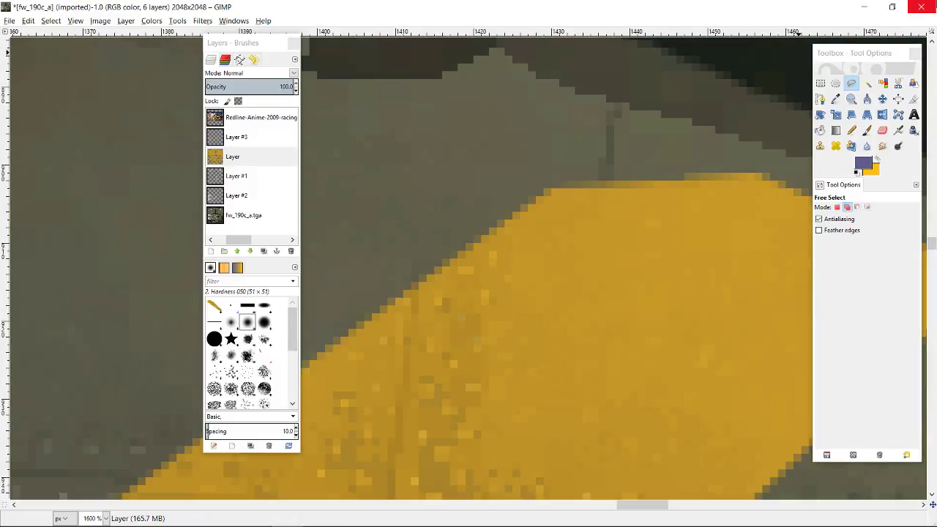
click(711, 67)
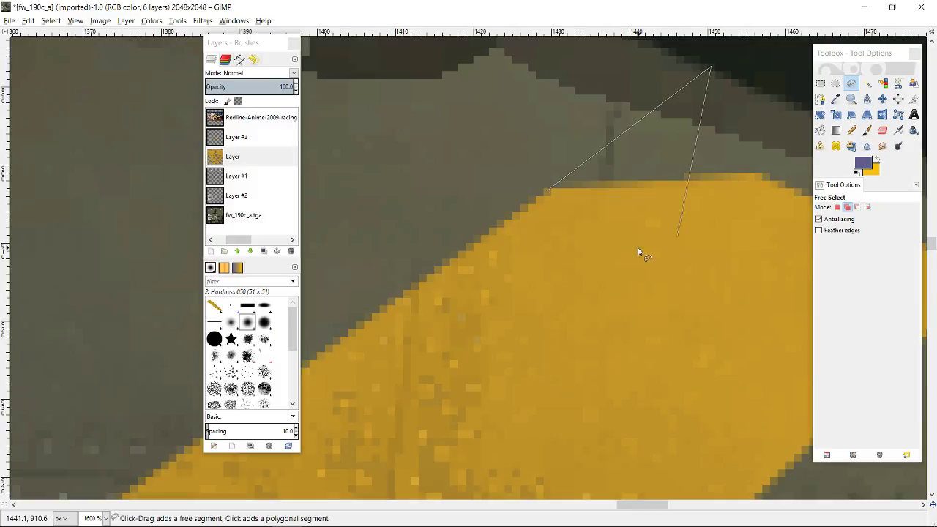
drag(626, 506, 643, 510)
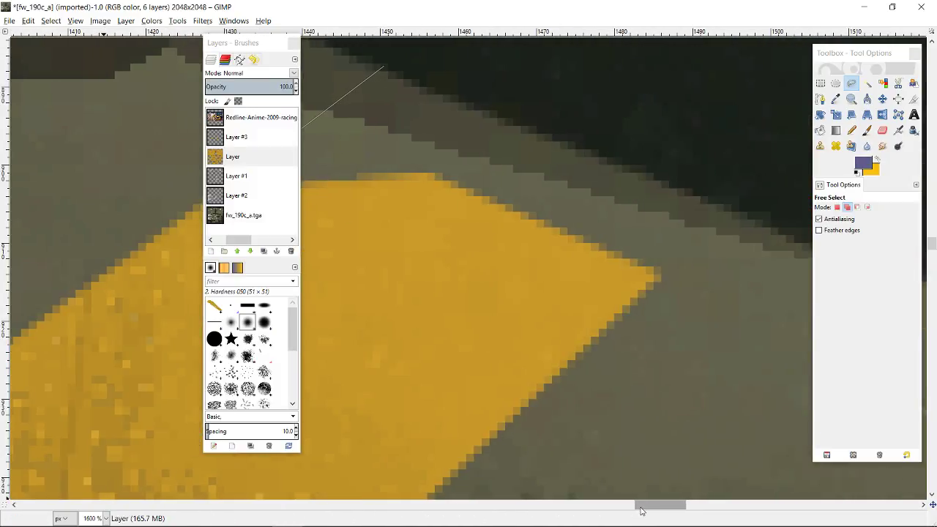
click(731, 203)
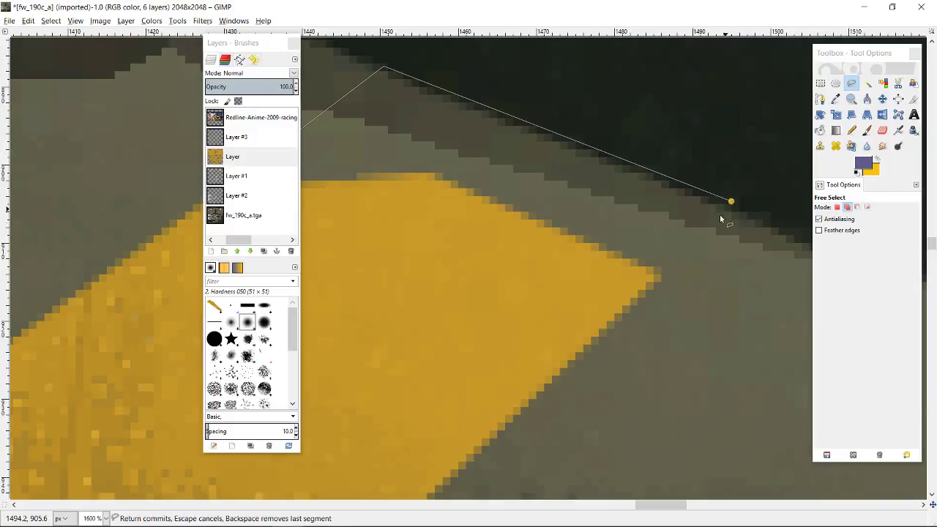
click(657, 280)
drag(646, 507, 629, 507)
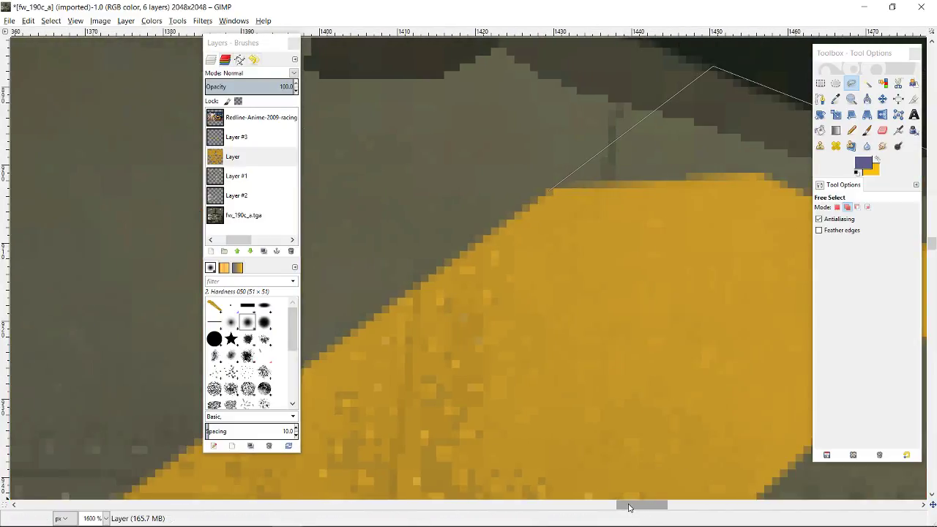
click(549, 192)
Step: Copy the selected tip area from the gold texture layer and paste it over Layer #3 as a floating selection
key(ctrl)
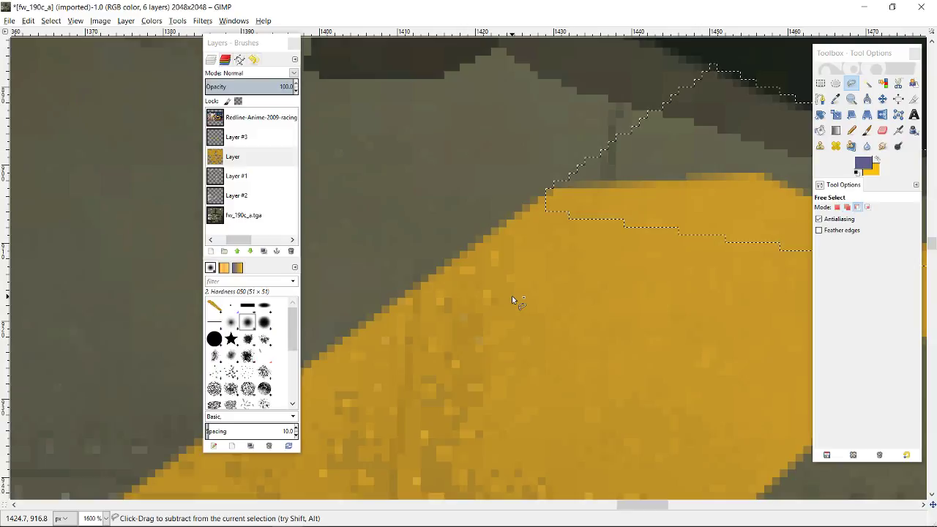
key(ctrl+c)
click(245, 142)
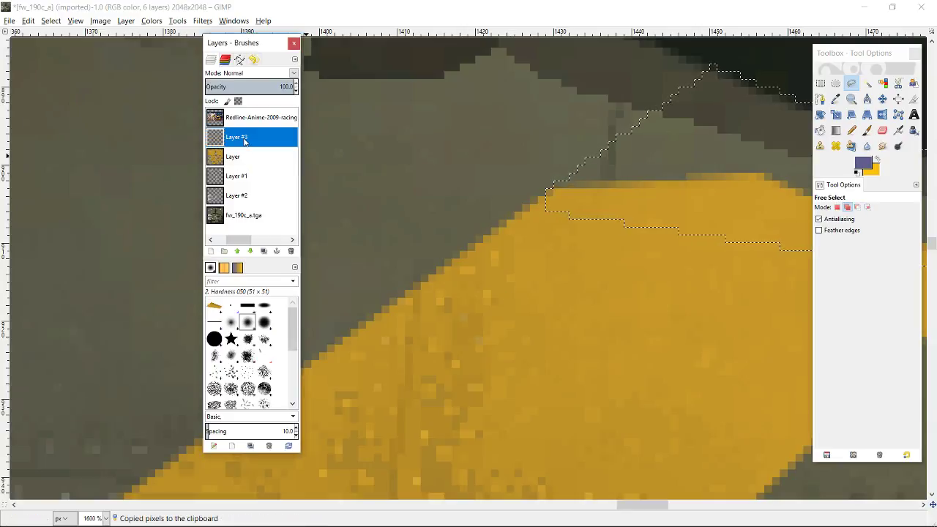
key(ctrl+v)
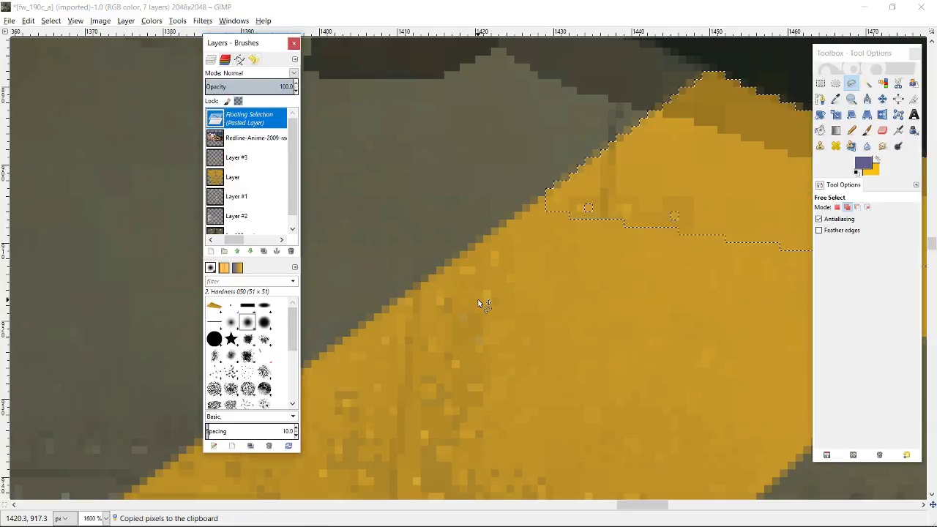
Step: Anchor the pasted tip piece to Layer #3 and move the layers window clear of the texture
key(minus)
key(minus)
key(minus)
key(minus)
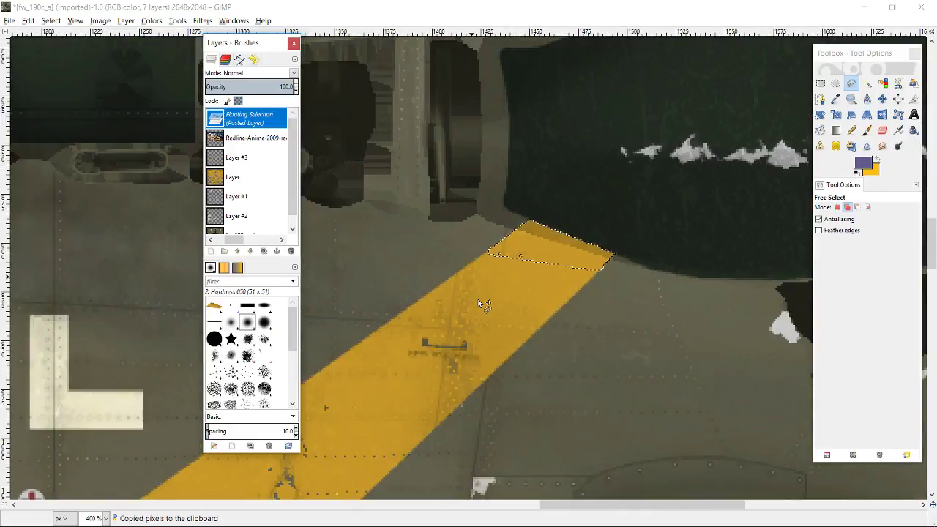
scroll(478, 299, down, 3)
key(minus)
key(minus)
key(minus)
key(minus)
key(minus)
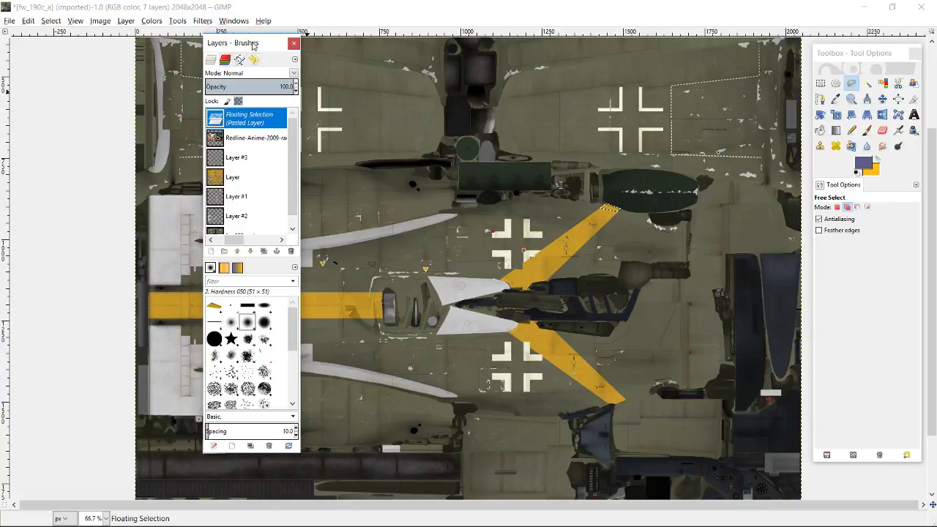
mouse_move(252, 45)
mouse_down()
mouse_move(57, 54)
mouse_move(70, 56)
mouse_up()
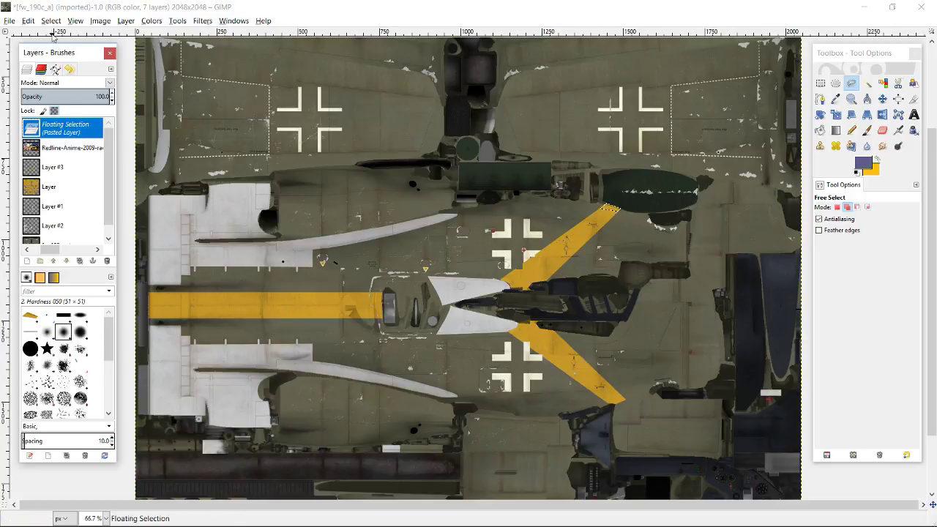
right_click(62, 130)
key(ctrl+h)
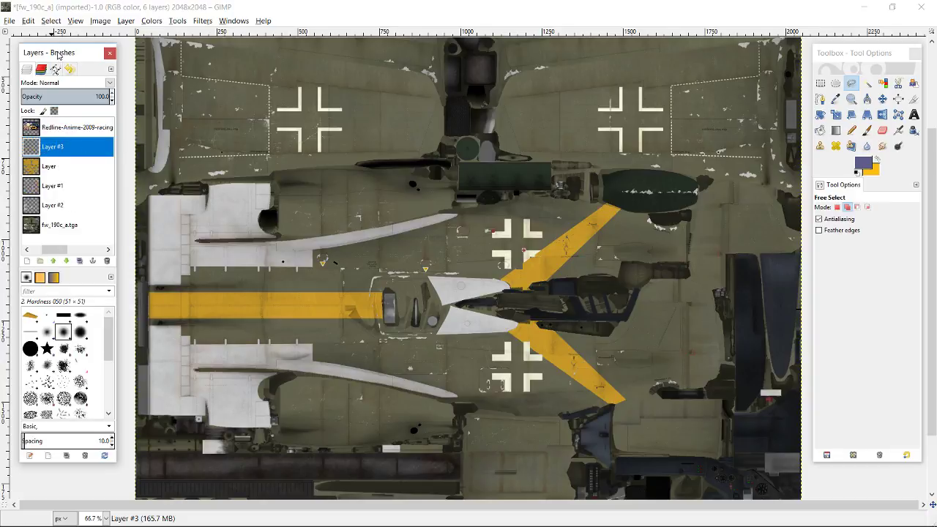
Step: Create a new layer directly above Layer #3
drag(55, 250, 45, 249)
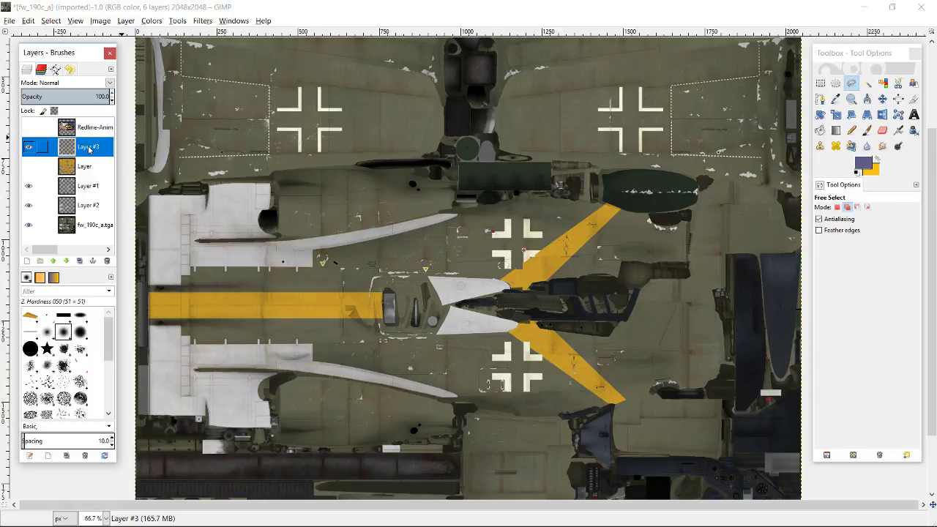
click(29, 262)
click(74, 353)
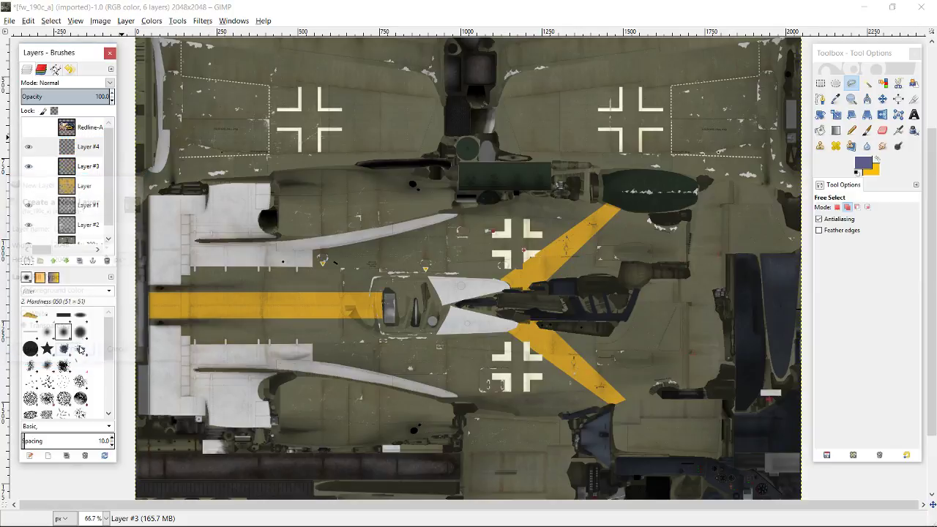
Step: Copy the yellow stripes from Layer #3 and paste them onto the new layer above it
click(85, 169)
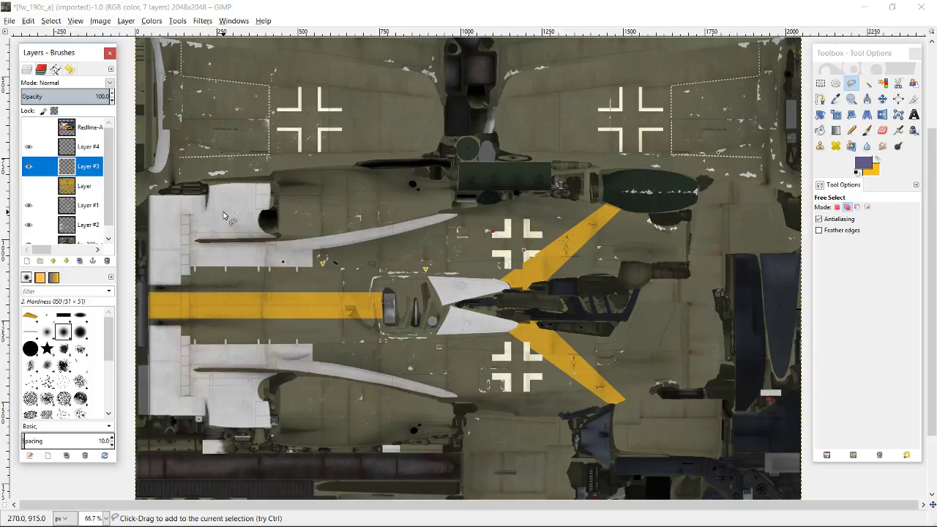
key(ctrl+c)
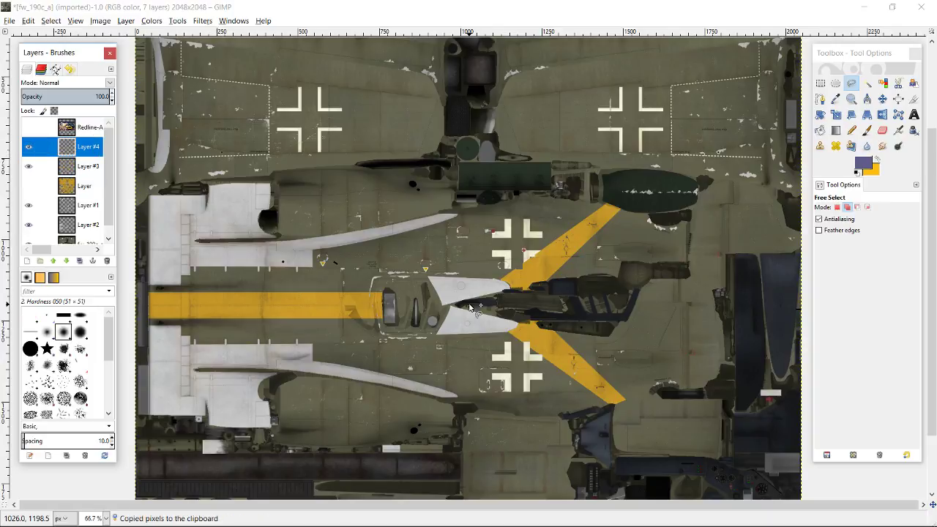
key(ctrl+v)
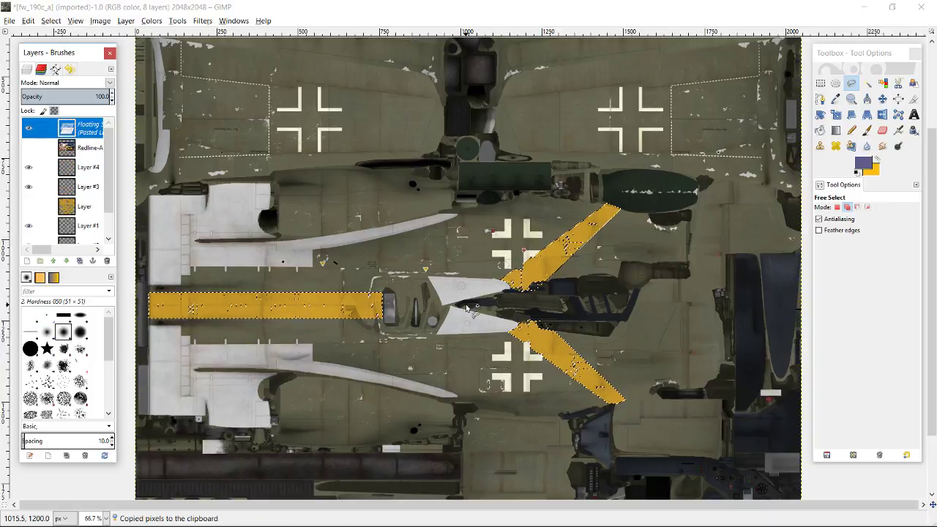
Step: Scale the floating copy of the yellow stripes to 1600 × 1600 px with the aspect ratio kept
click(835, 115)
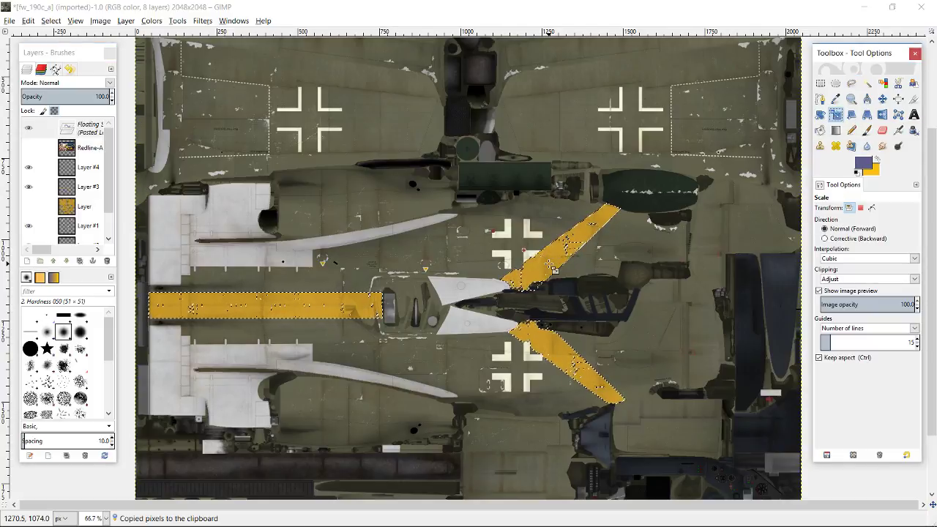
click(390, 187)
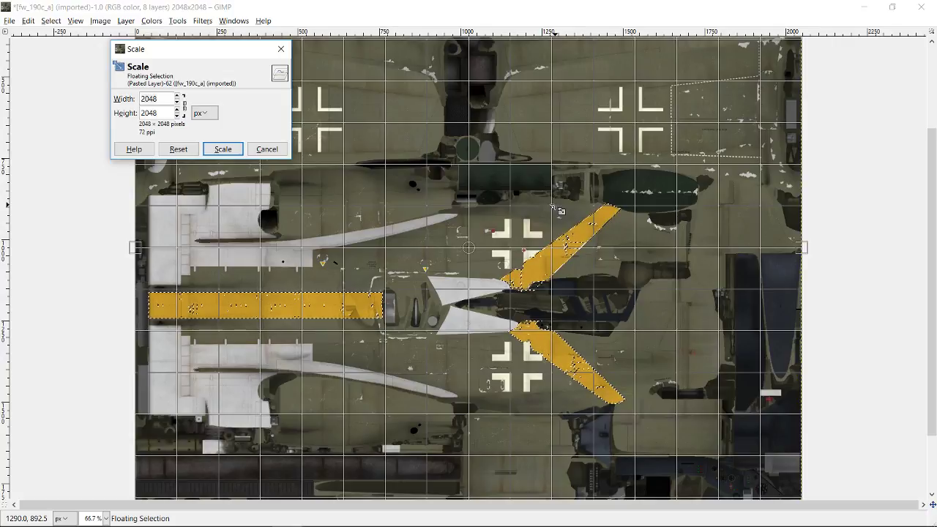
text(1600)
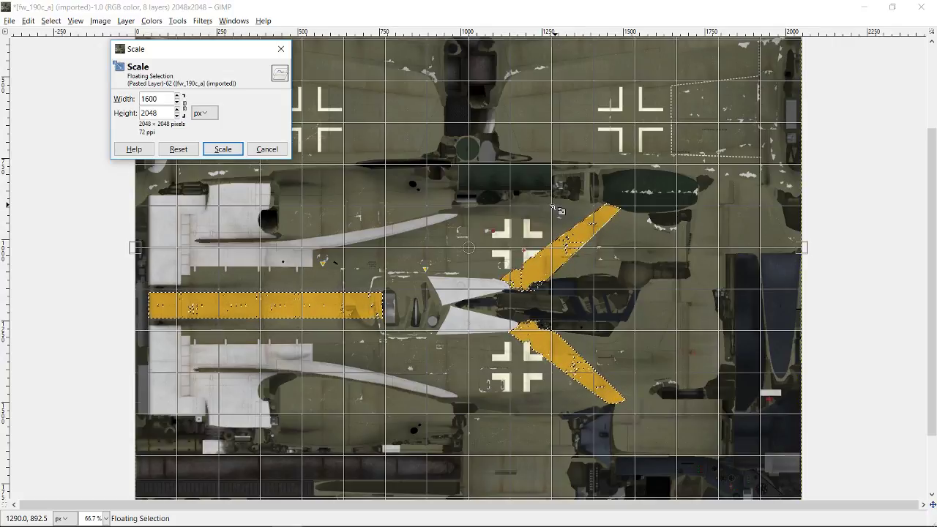
key(Tab)
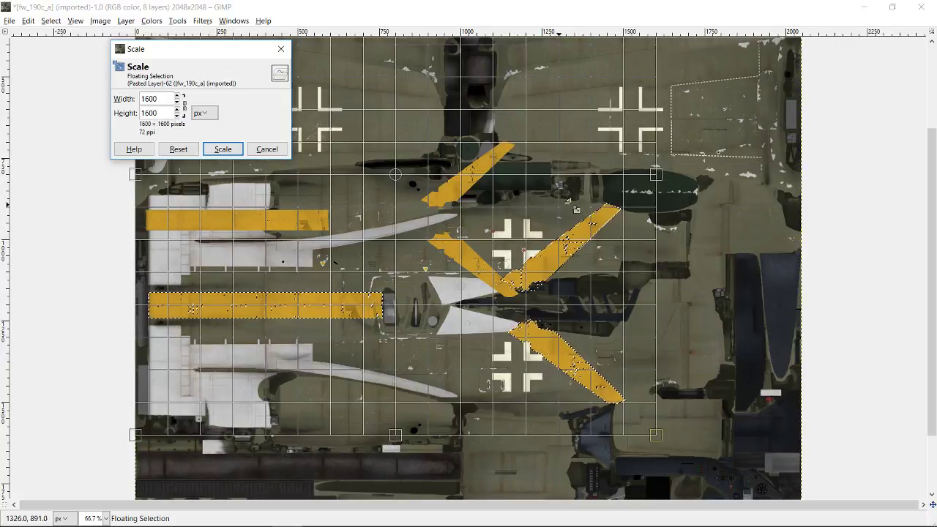
click(222, 149)
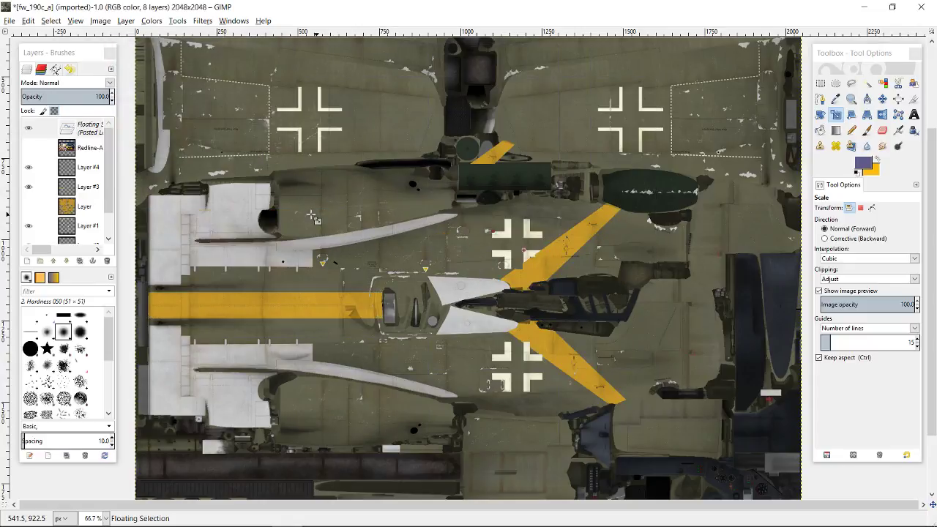
Step: Try the scaled stripe copy further along the fuselage, and delete the floating selection
key(m)
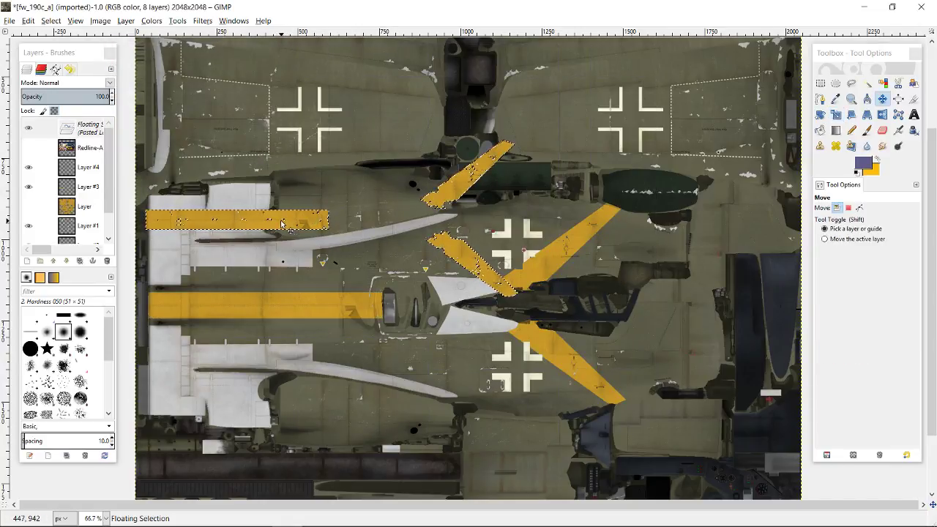
drag(289, 230, 333, 223)
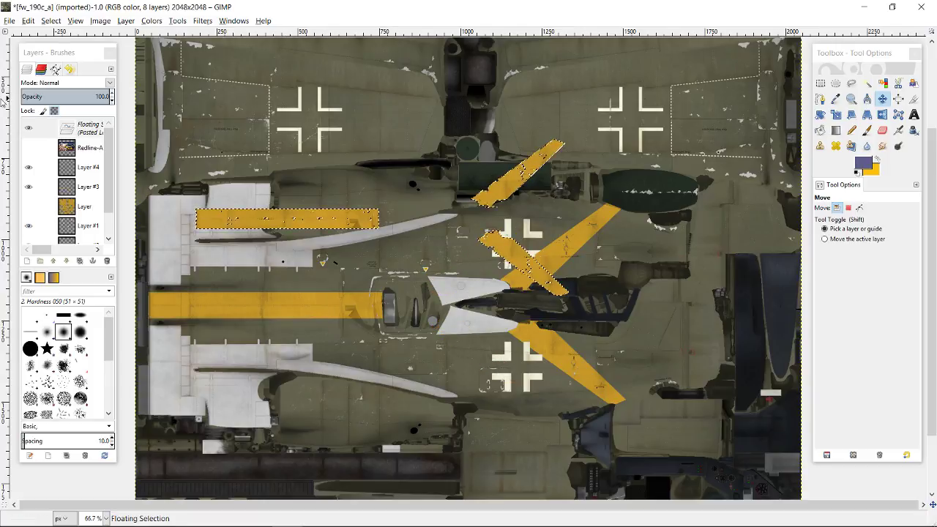
right_click(94, 128)
click(127, 217)
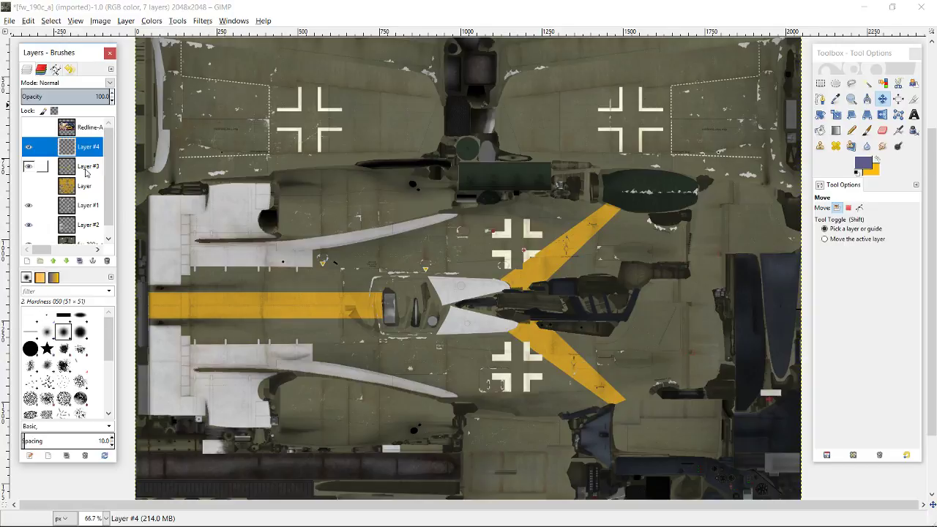
Step: Select a rectangular area of about 1860 × 990 px enclosing all the yellow stripes
click(821, 85)
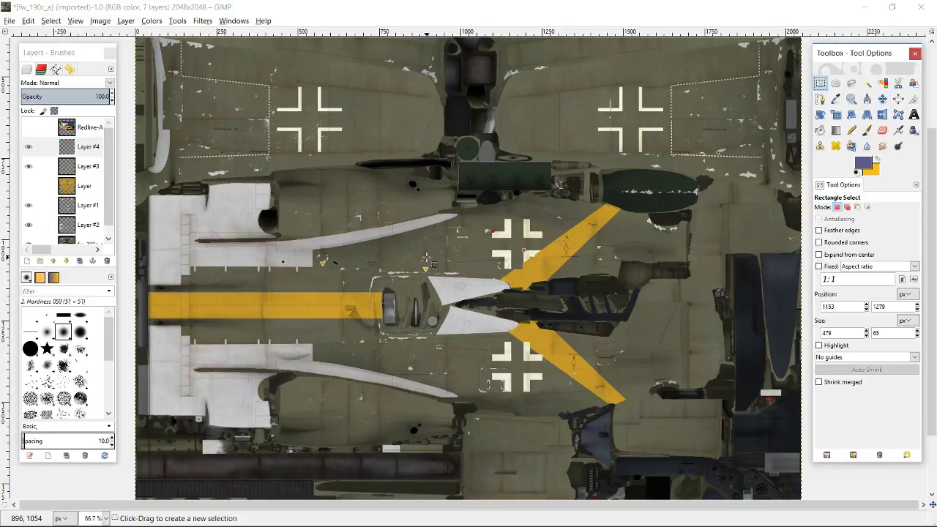
drag(423, 257, 128, 350)
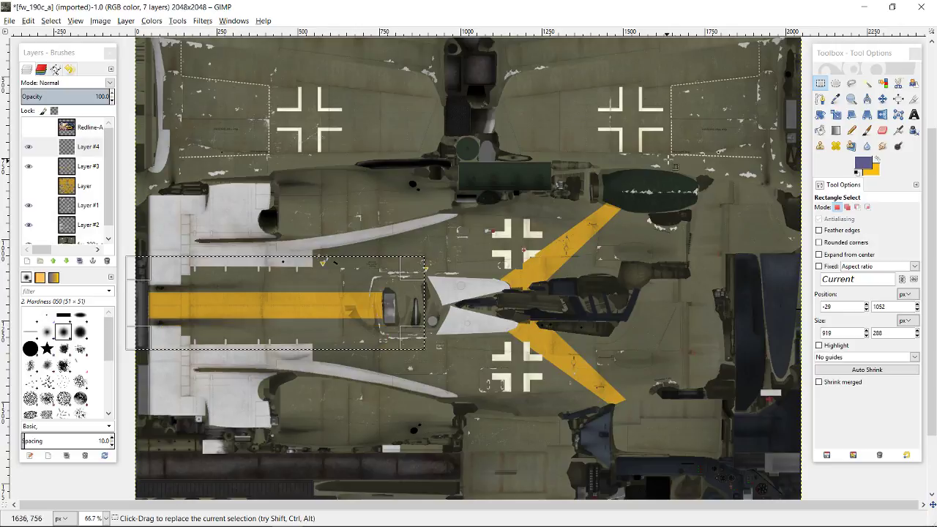
drag(694, 148, 86, 470)
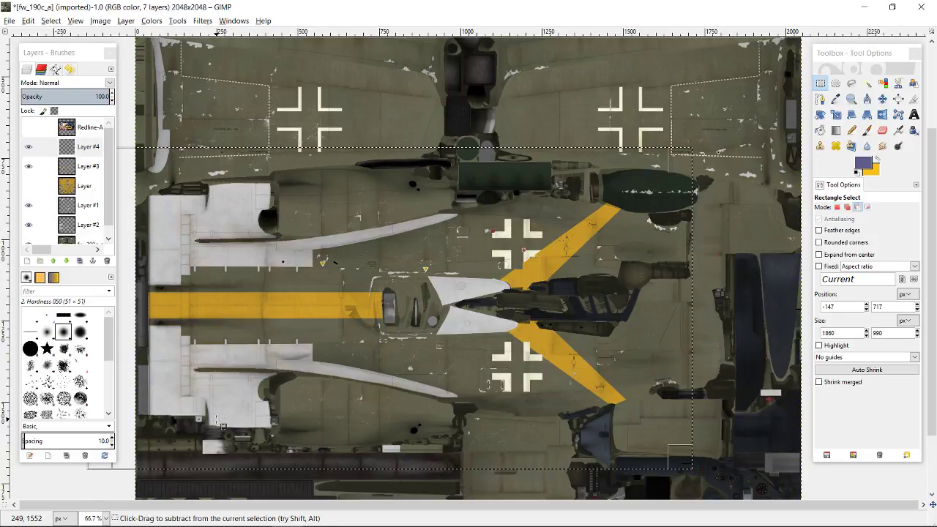
Step: Copy the selected stripes from Layer #3, paste them in place and anchor them to Layer #4
key(ctrl+c)
click(85, 150)
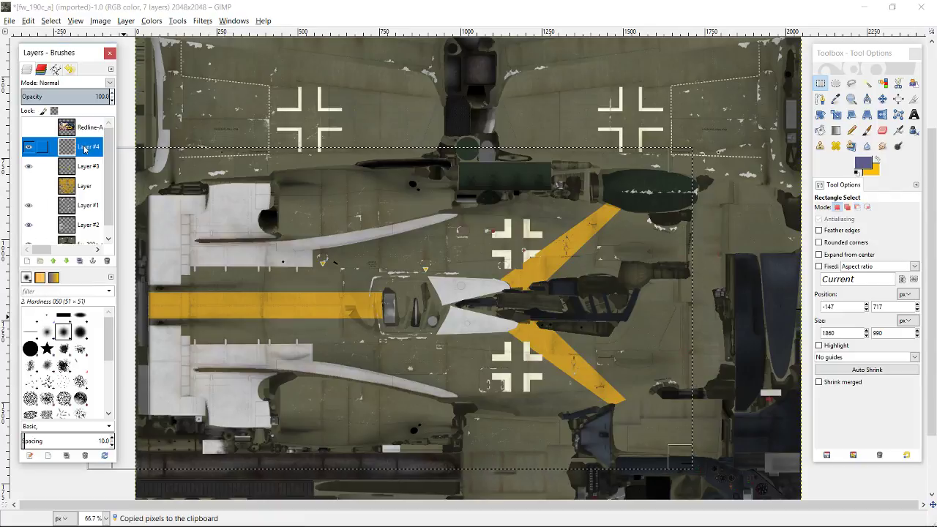
click(88, 167)
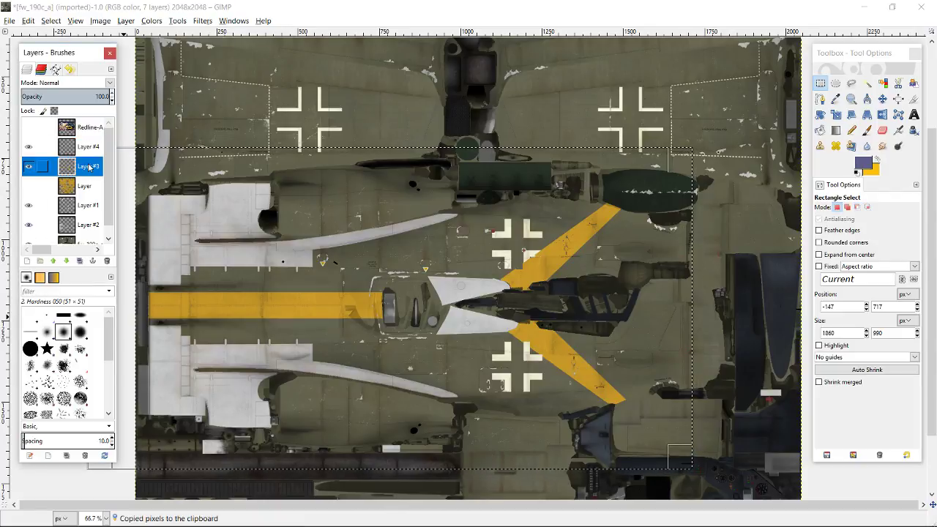
key(ctrl+v)
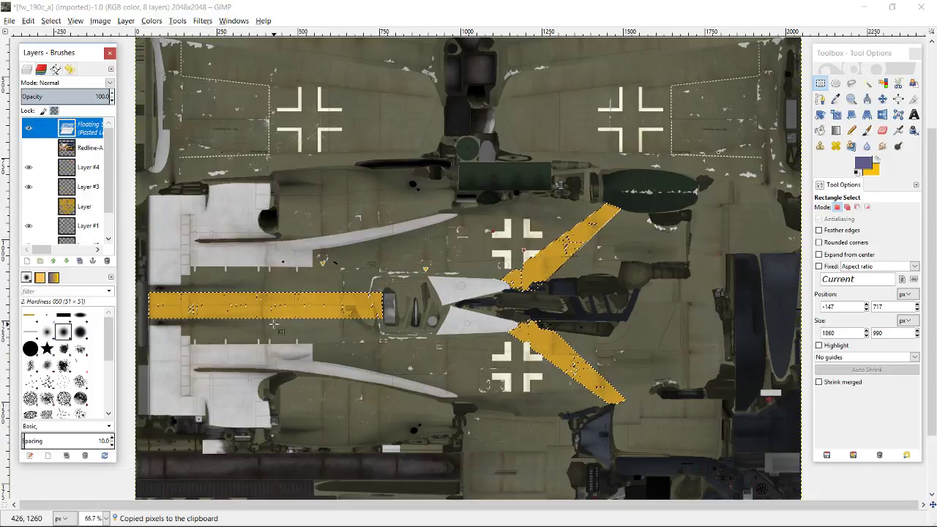
right_click(92, 129)
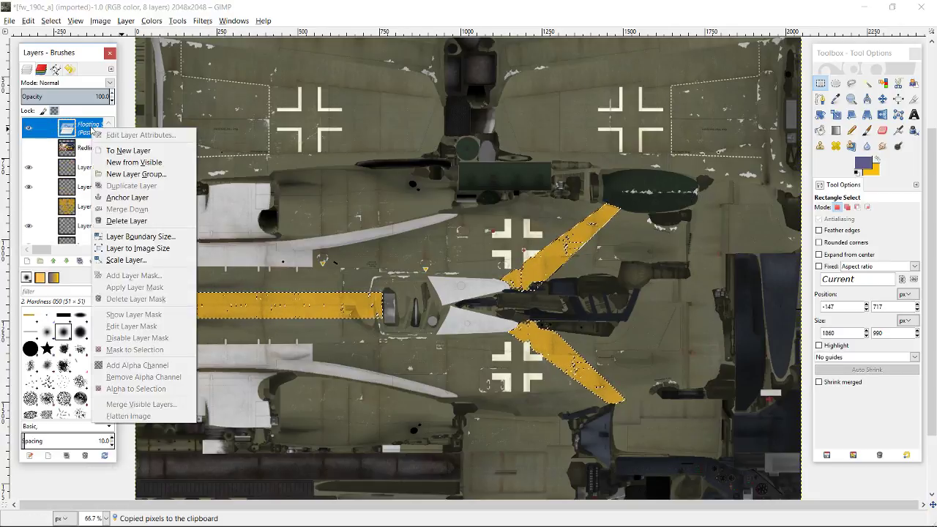
click(121, 200)
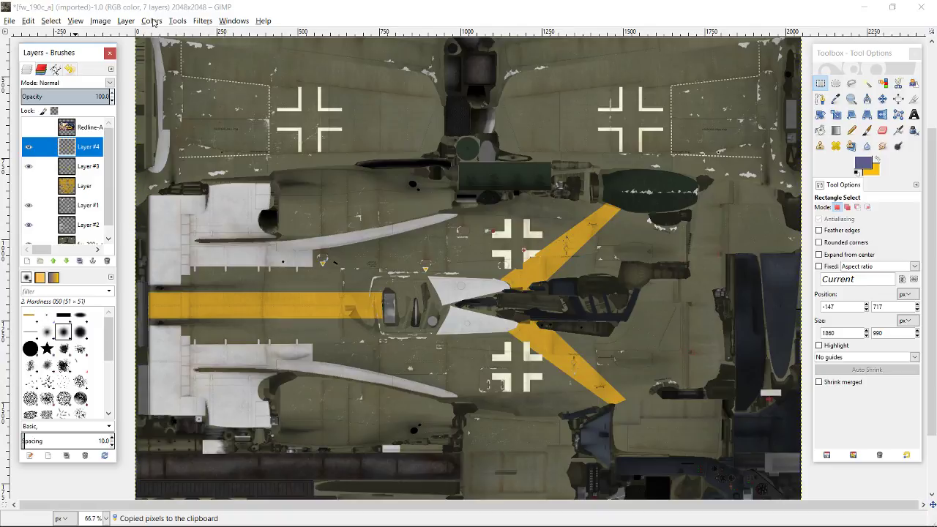
Step: Colorize the stripes on Layer #4 blue with hue 204, saturation 60 and lightness -46
click(151, 20)
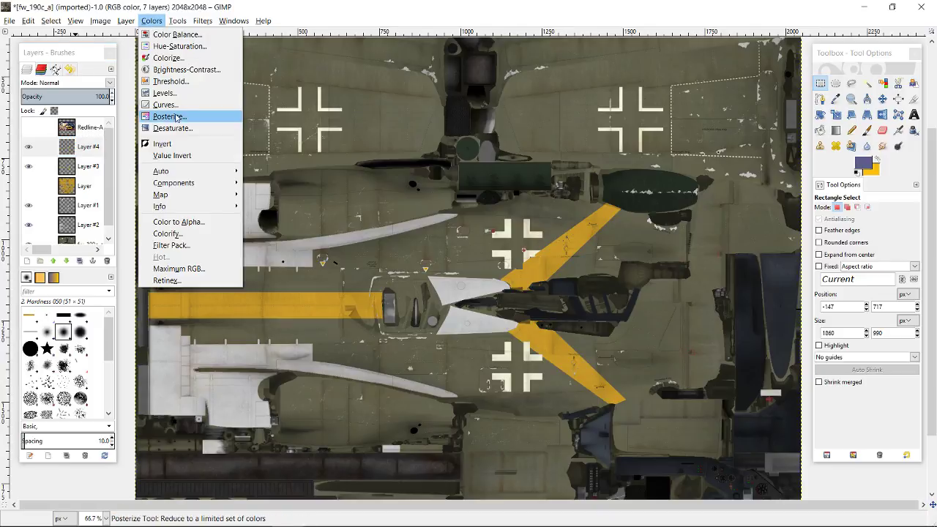
click(170, 58)
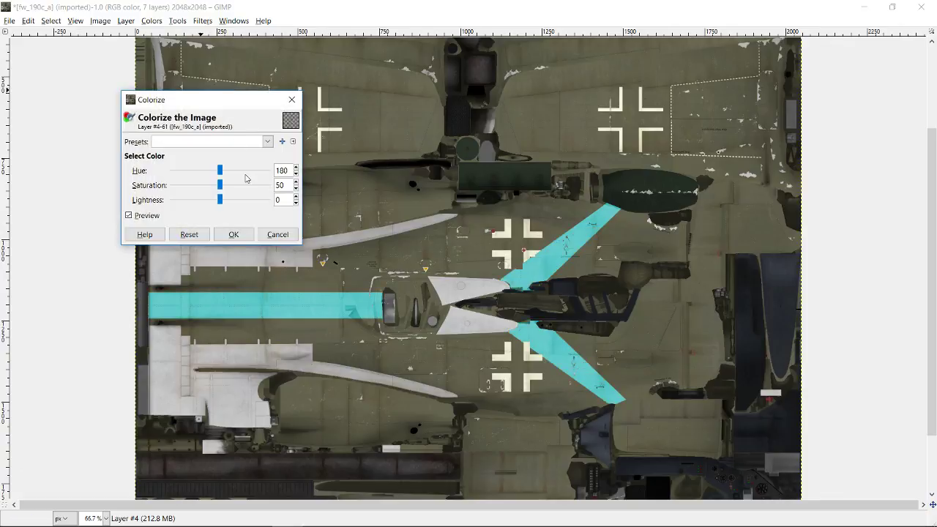
click(219, 171)
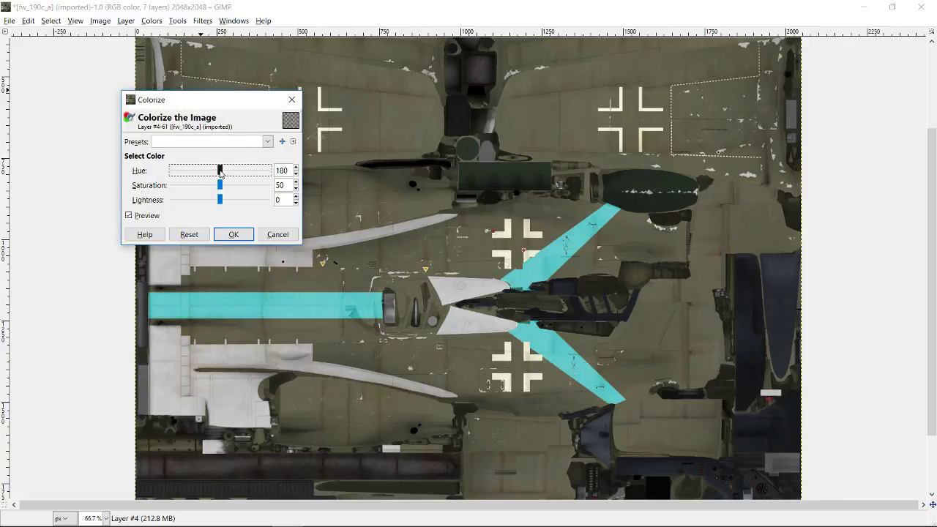
drag(220, 172, 198, 200)
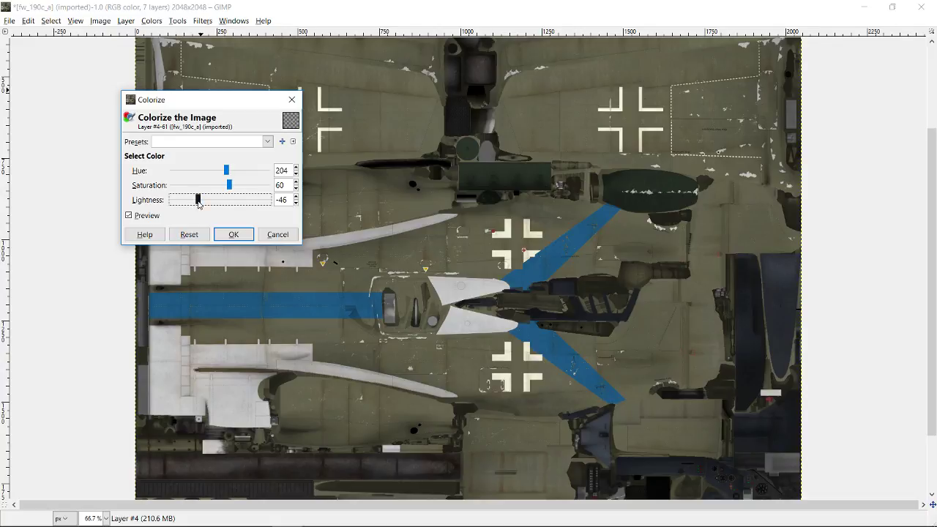
Step: Darken the blue colorization of Layer #4 slightly, keeping hue 204 and saturation 60, and apply it
drag(198, 202, 195, 202)
click(232, 234)
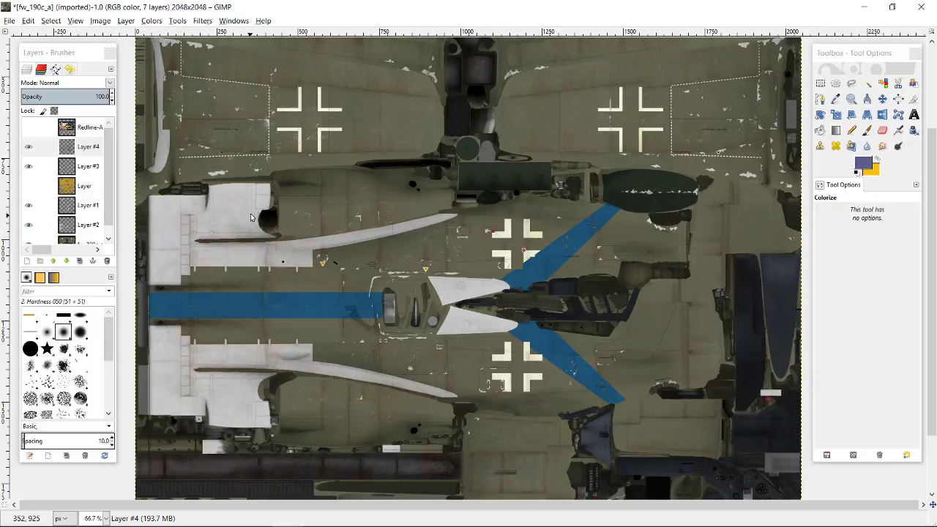
Step: Hide Layer #4 and colorize the yellow stripes on Layer #3 white with saturation 0 and lightness 80
click(89, 169)
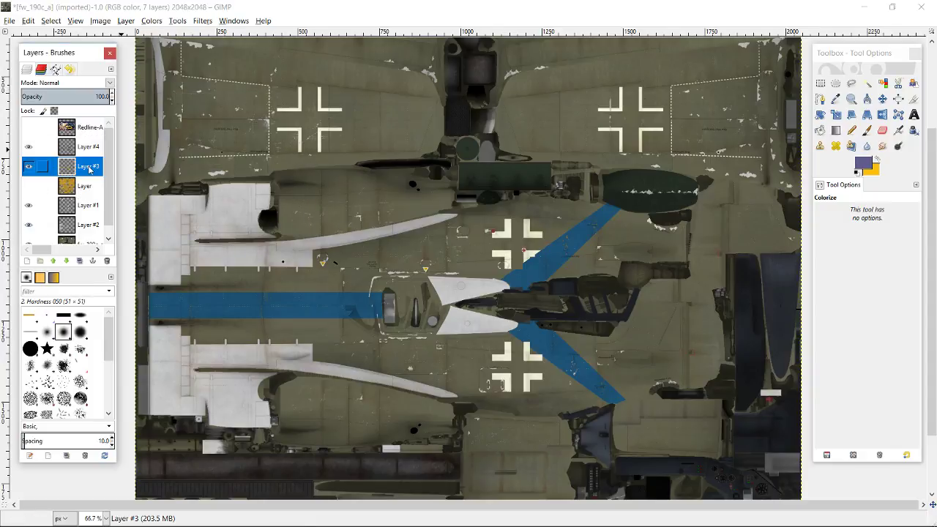
click(29, 147)
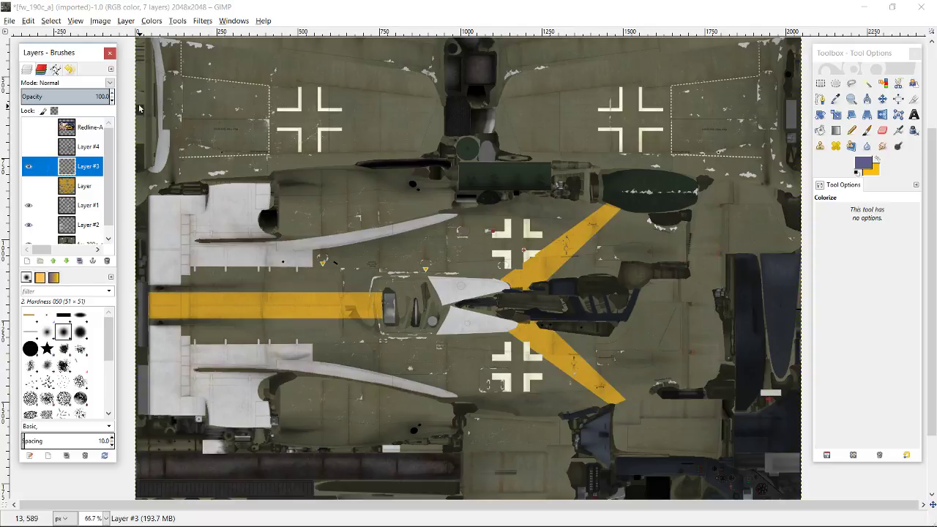
click(153, 23)
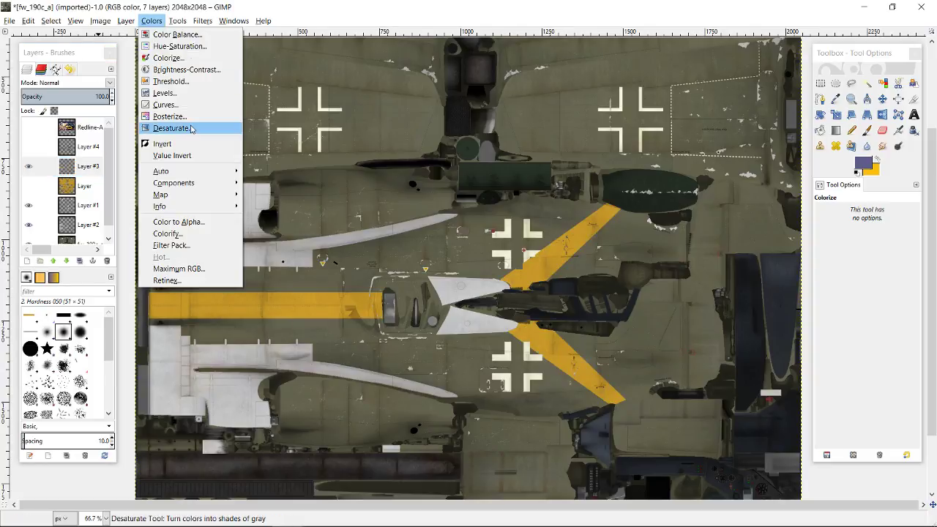
click(167, 58)
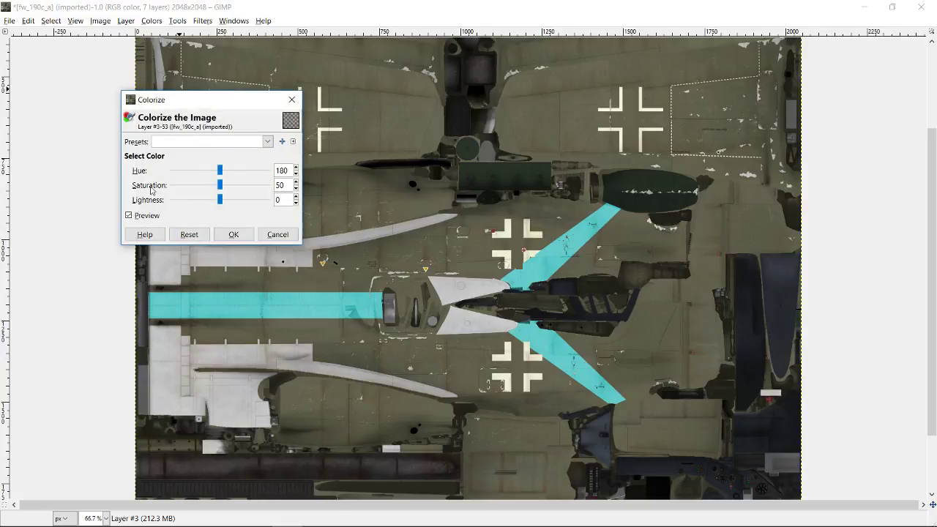
drag(220, 185, 257, 202)
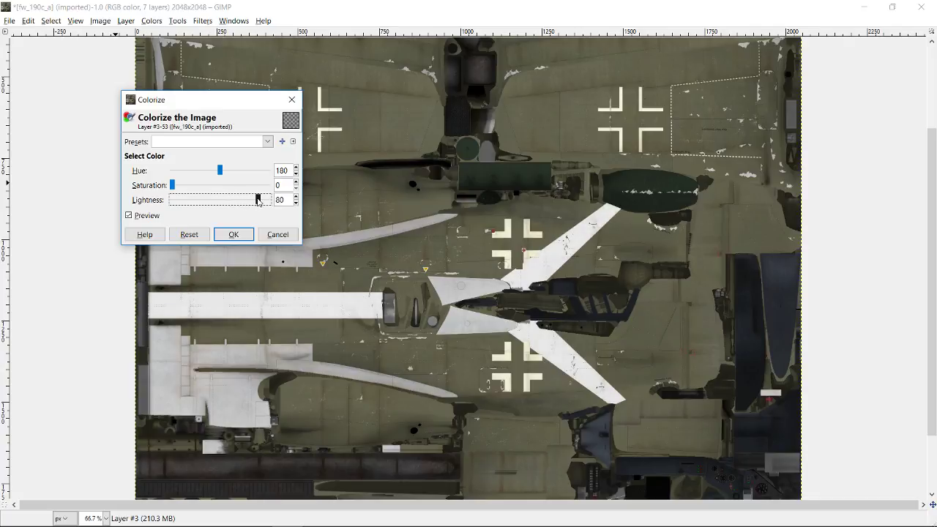
click(233, 235)
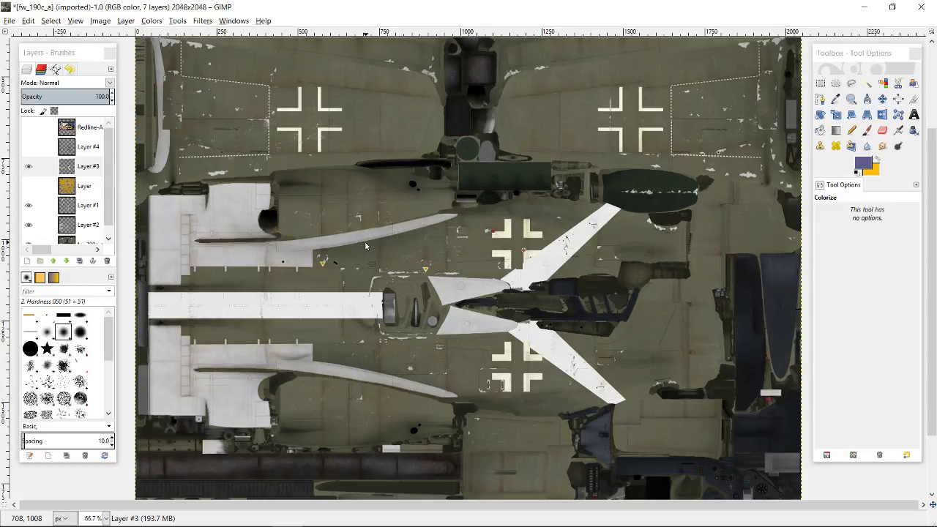
Step: Show Layer #4 again and draw a rectangular selection of about 776 × 63 px inside the horizontal blue stripe
click(29, 147)
key(r)
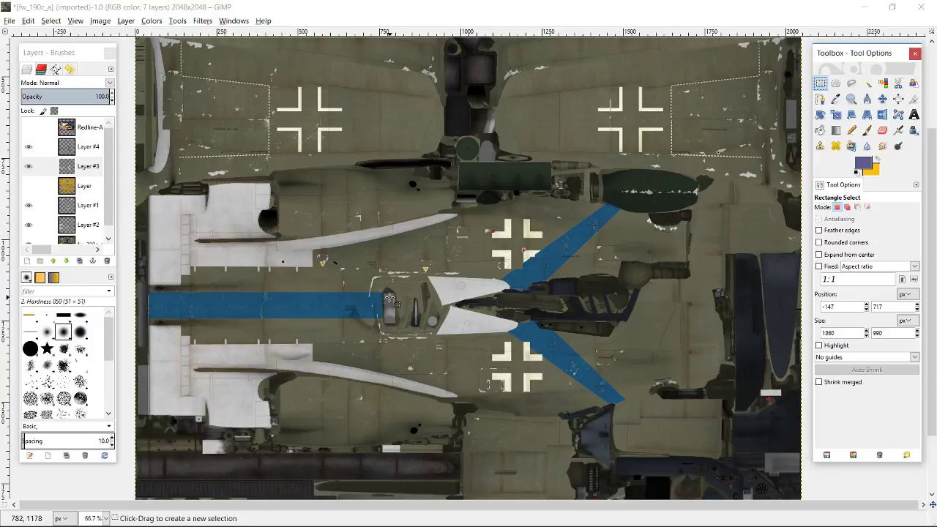
key(plus)
key(plus)
key(plus)
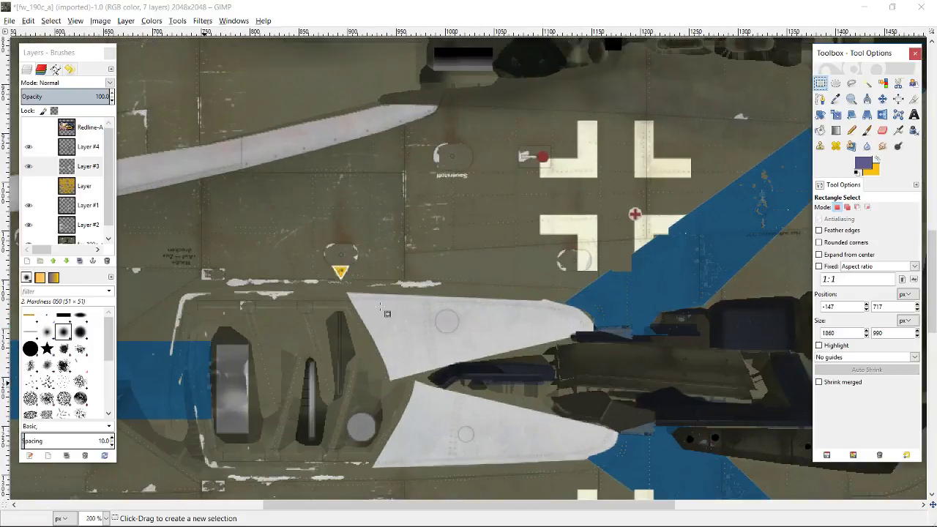
drag(472, 506, 224, 508)
key(minus)
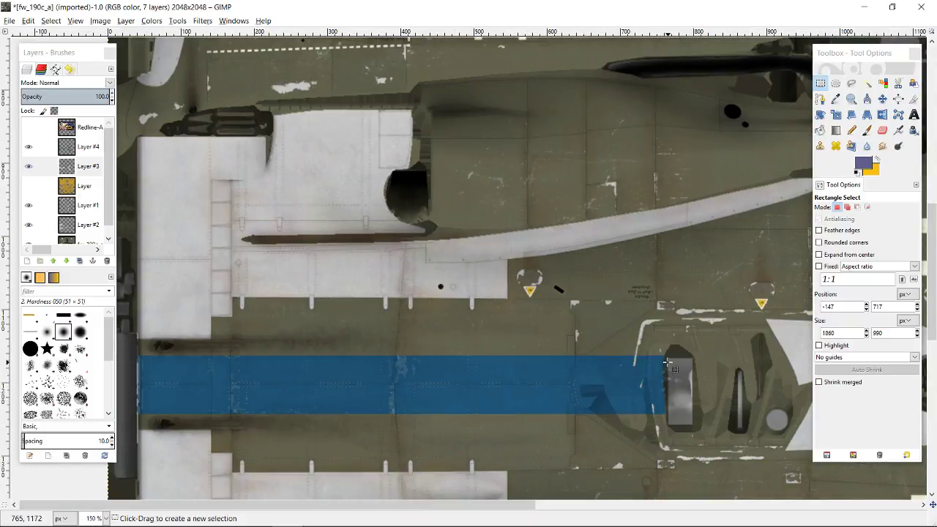
drag(667, 361, 108, 415)
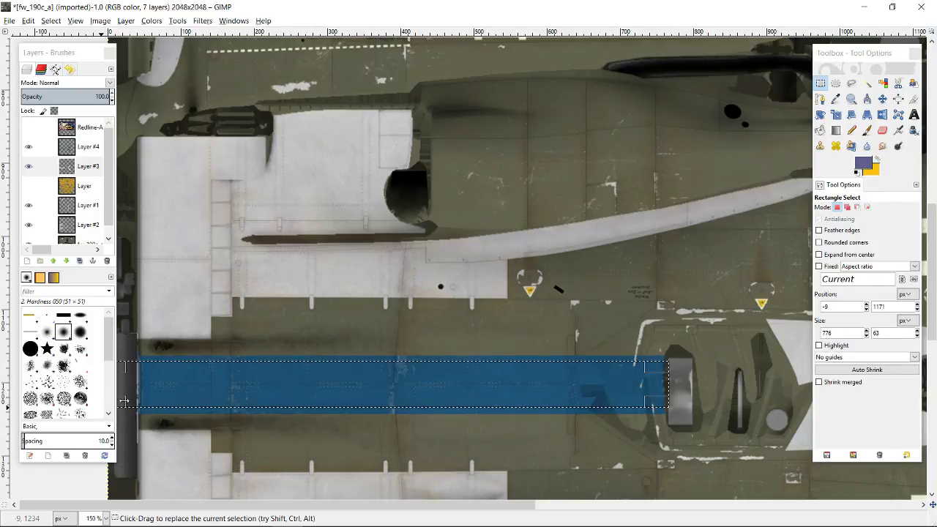
Step: Adjust the selection's lower and upper edges to even the stripe borders, giving a Y position of 1170 and a height of 66 px
scroll(359, 379, up, 8)
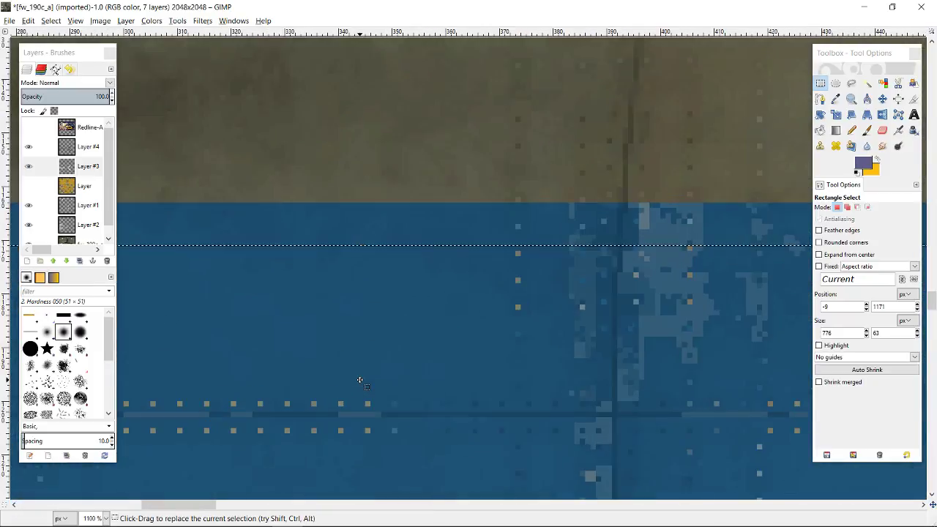
scroll(369, 374, up, 2)
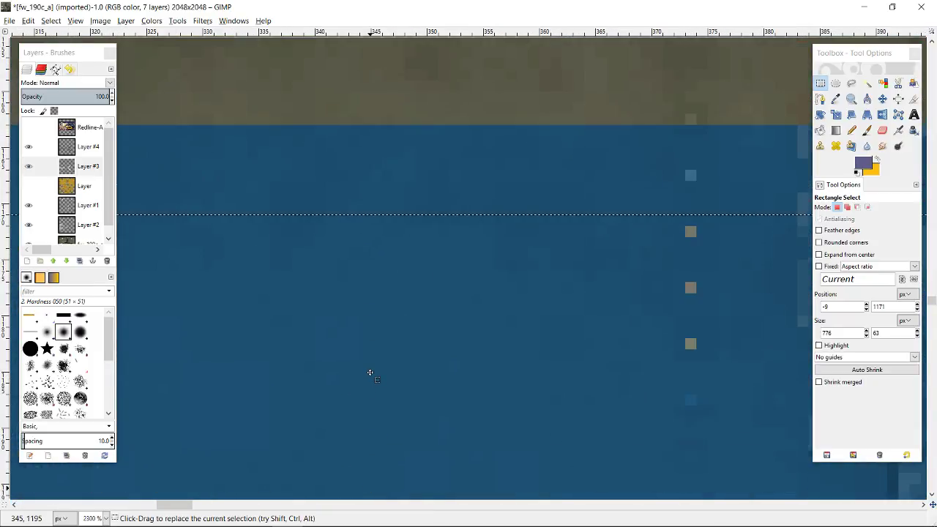
scroll(370, 373, up, 2)
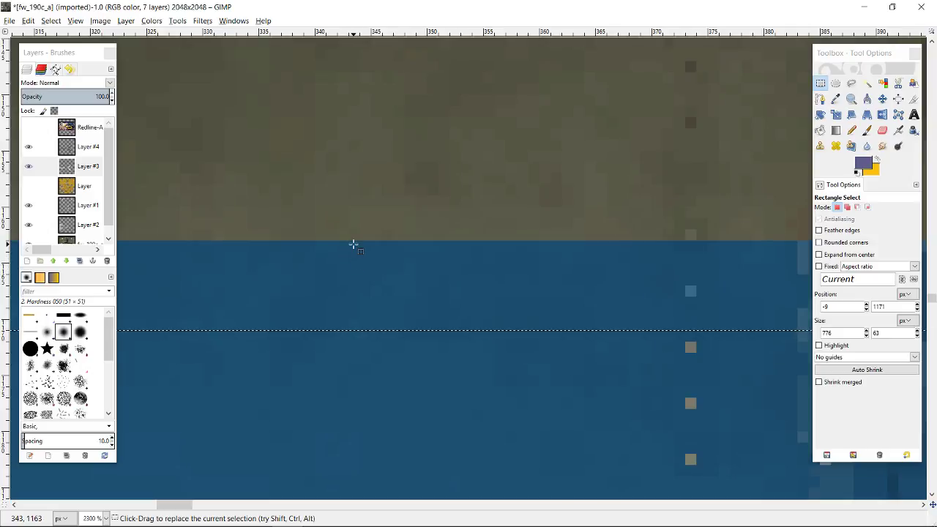
scroll(428, 304, down, 10)
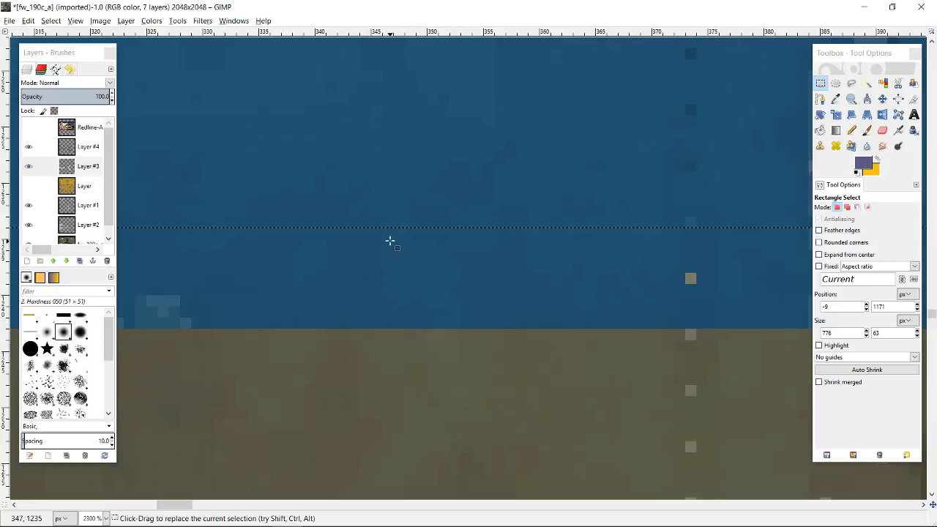
drag(386, 228, 383, 249)
scroll(402, 306, up, 3)
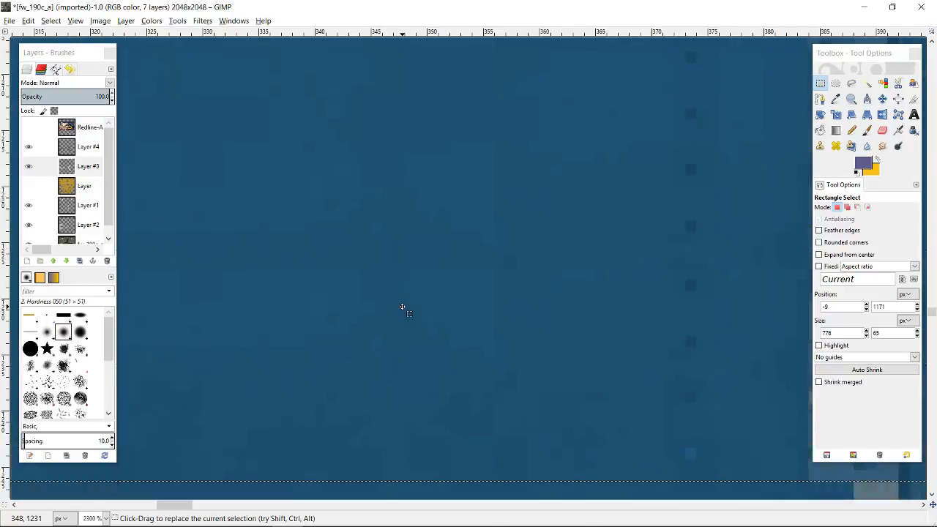
scroll(402, 307, up, 5)
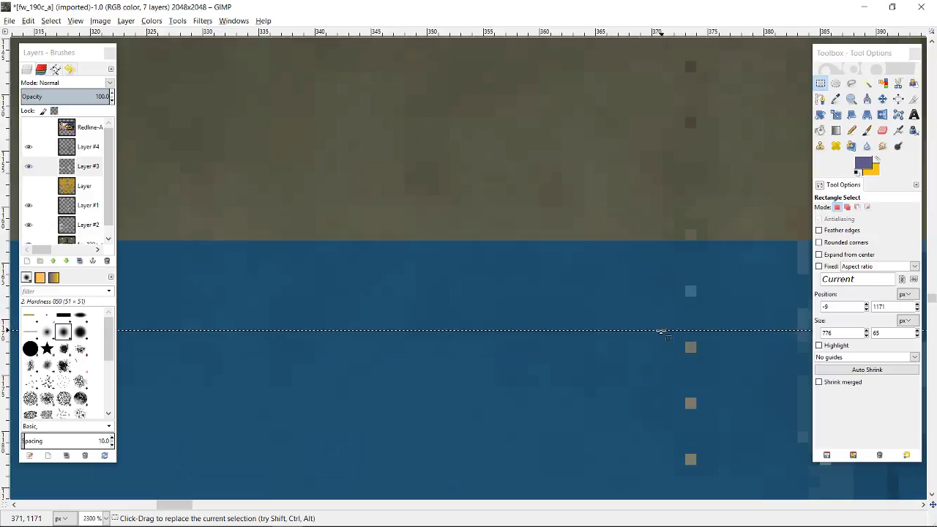
drag(654, 330, 651, 325)
scroll(445, 326, down, 10)
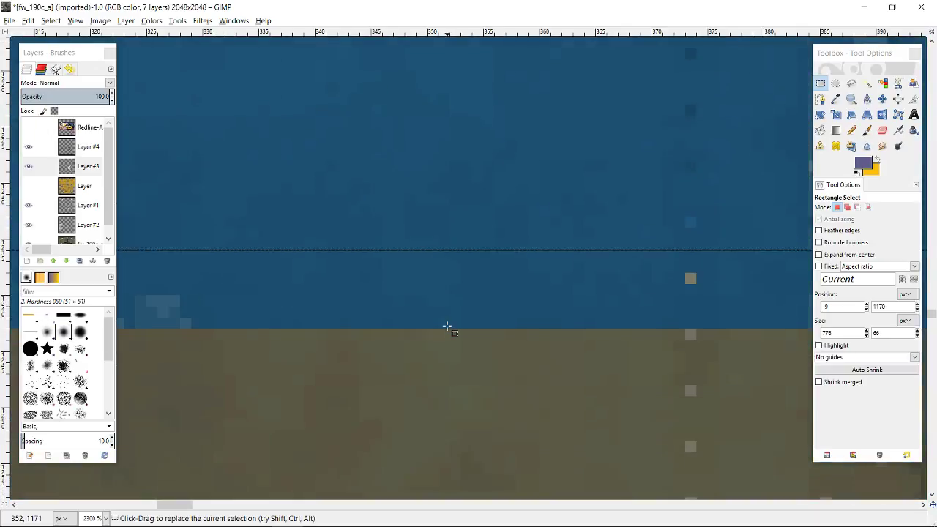
scroll(446, 326, down, 5)
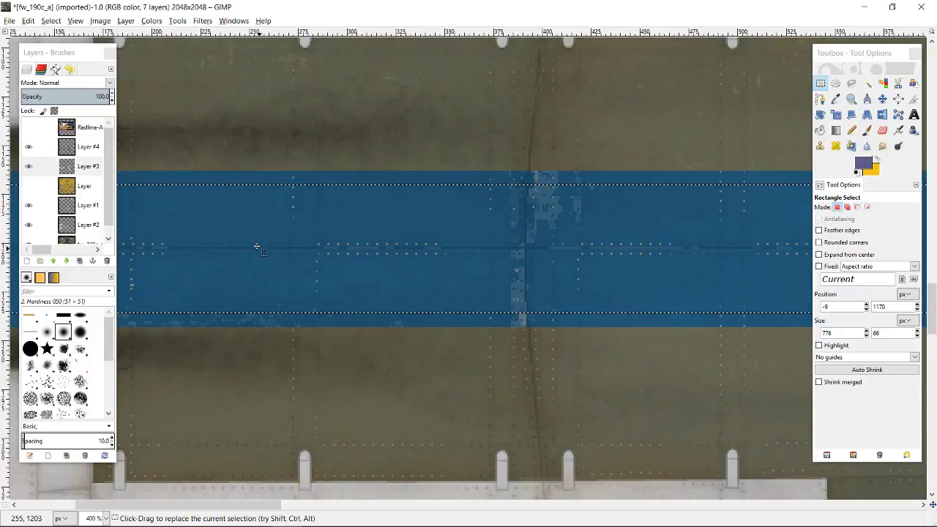
Step: Delete the selected centre of the horizontal blue stripe from Layer #4 and clear the selection
click(87, 147)
key(Delete)
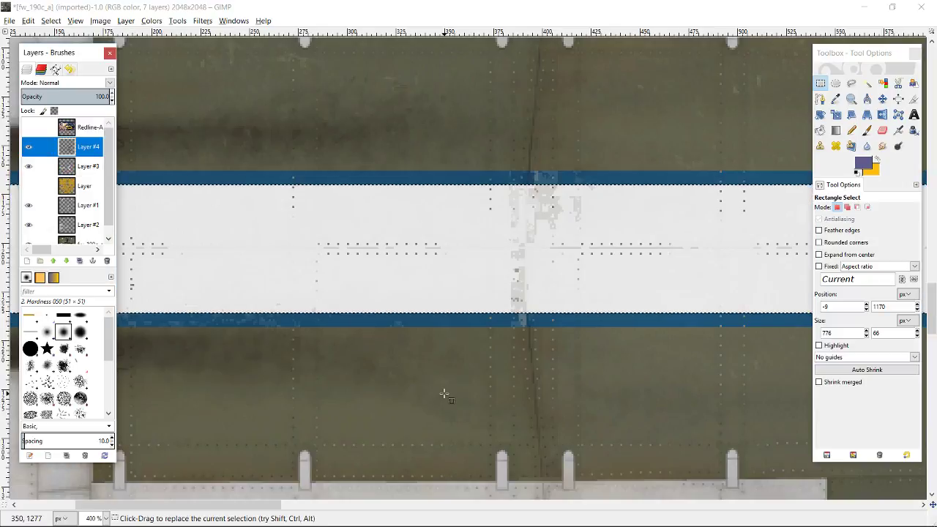
scroll(475, 399, down, 3)
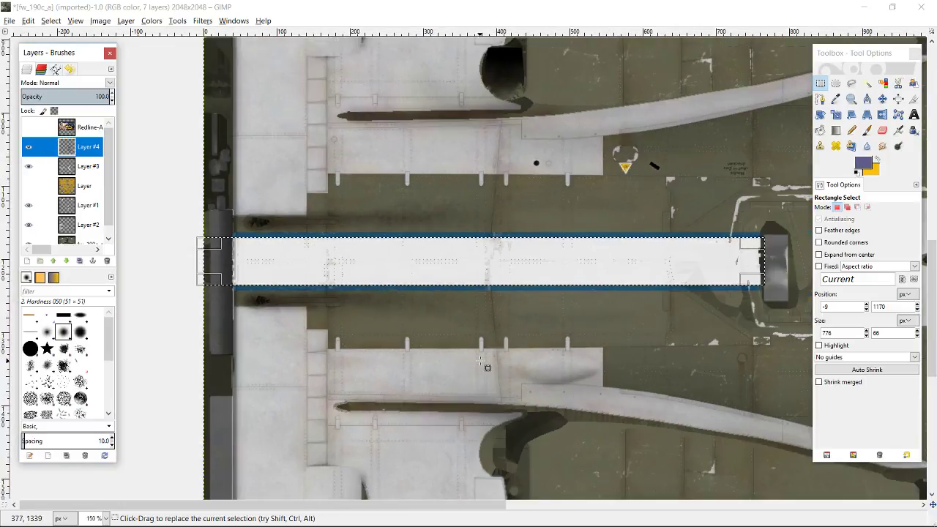
drag(397, 510, 711, 513)
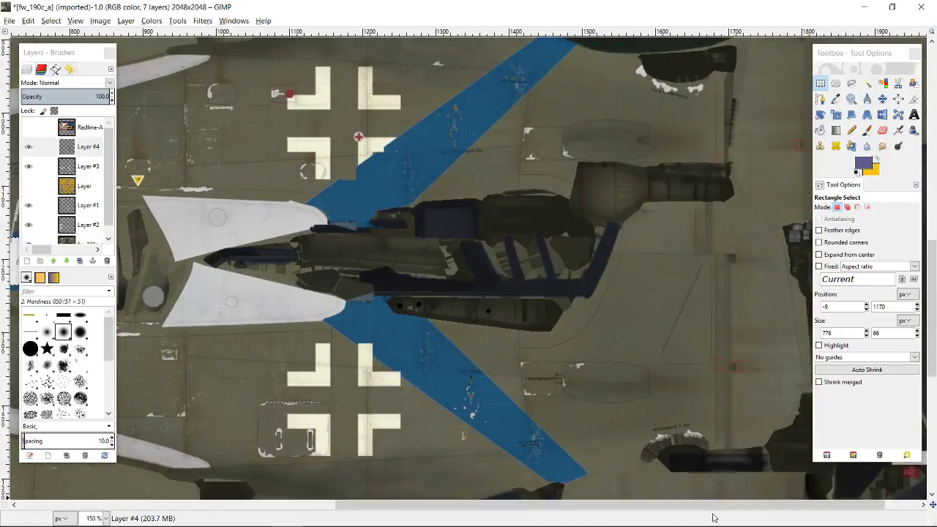
click(51, 21)
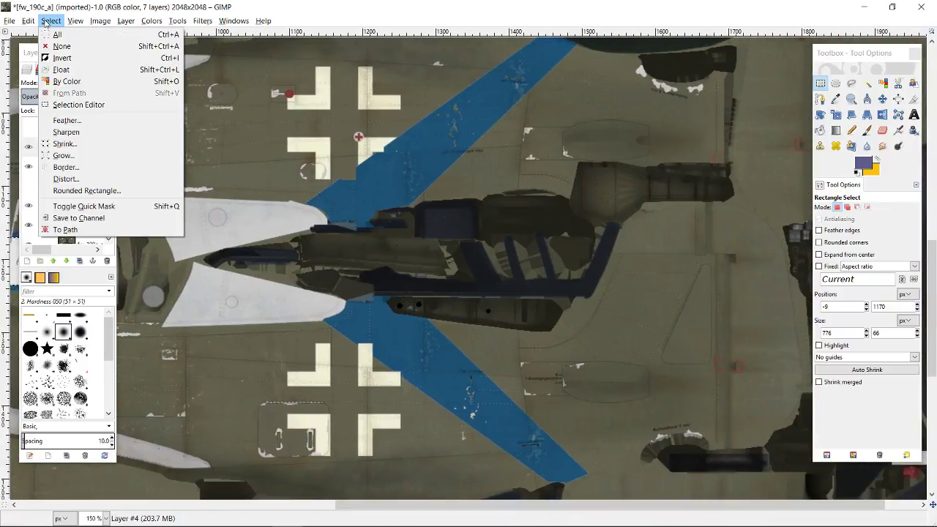
click(53, 41)
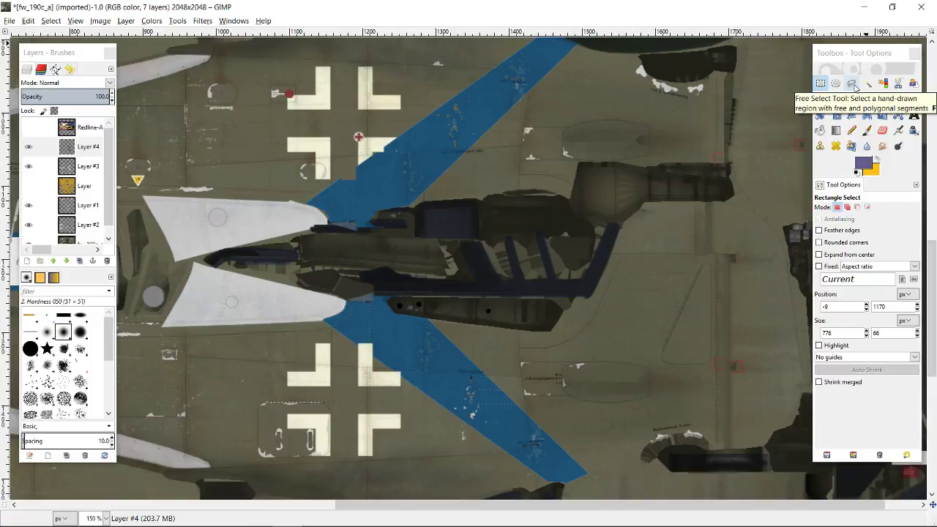
Step: Start a Free Select outline at the lower tip of the upper diagonal blue stripe and carry it below the stripe's base
click(852, 85)
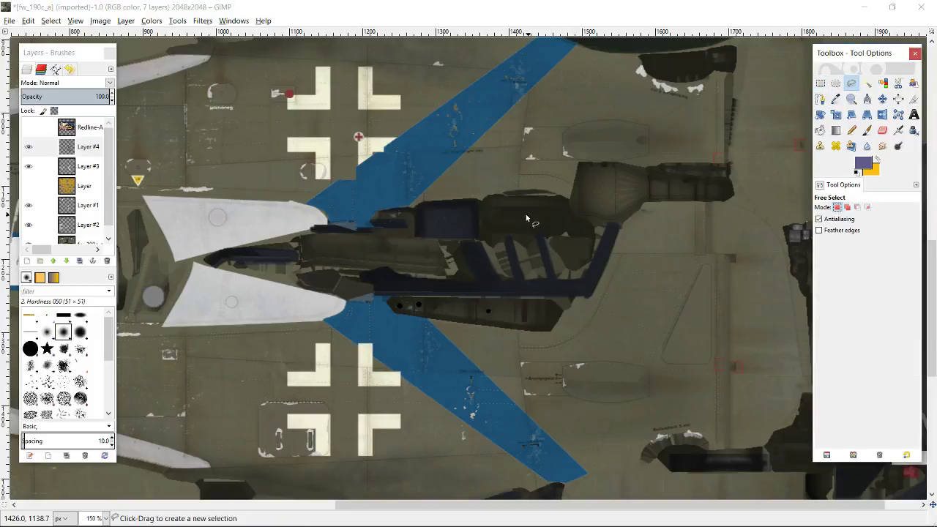
scroll(417, 234, up, 3)
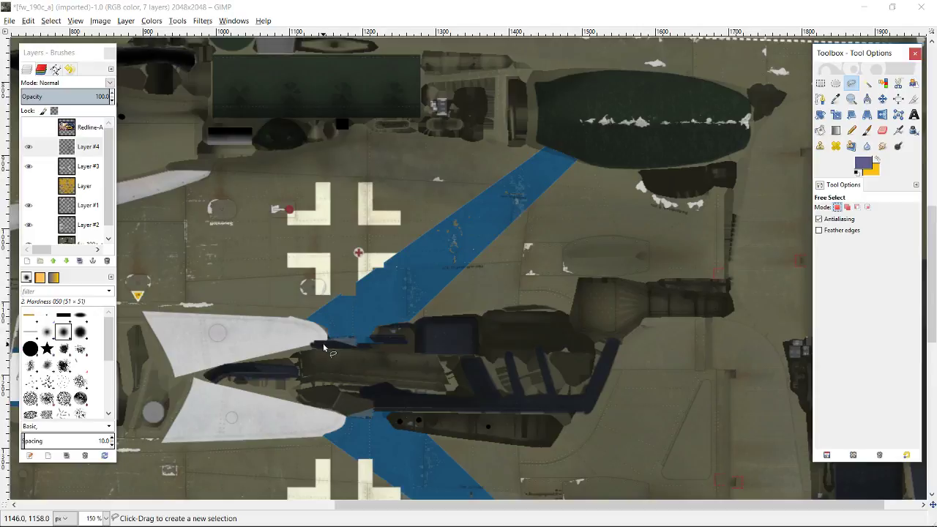
ctrl+scroll(315, 351, up, 5)
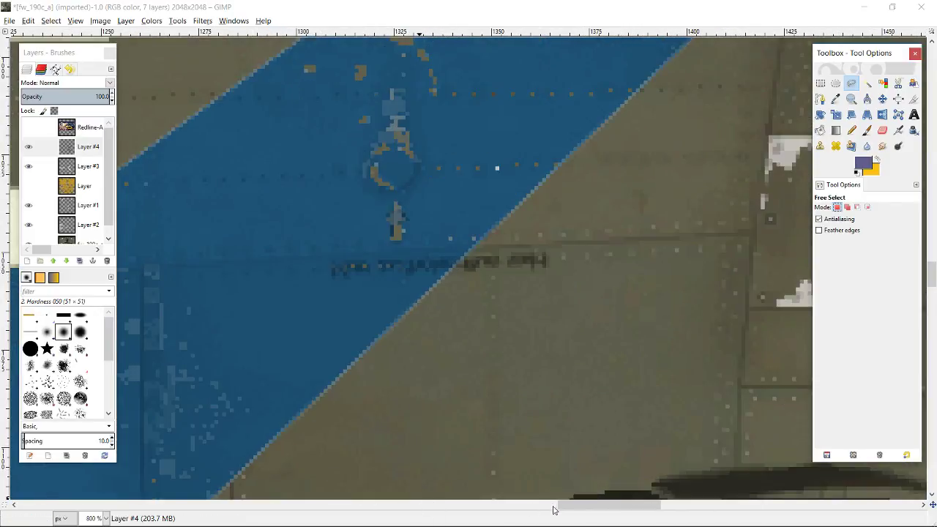
drag(585, 510, 516, 509)
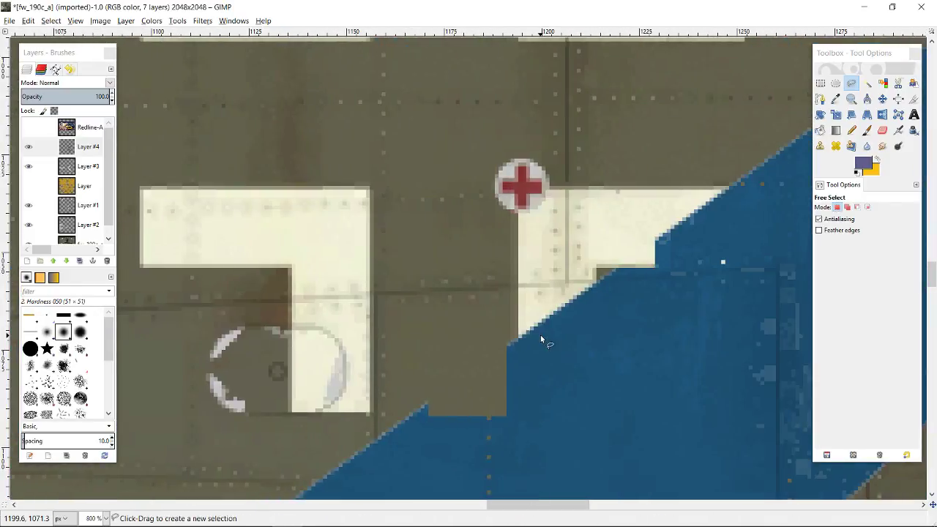
scroll(540, 336, down, 3)
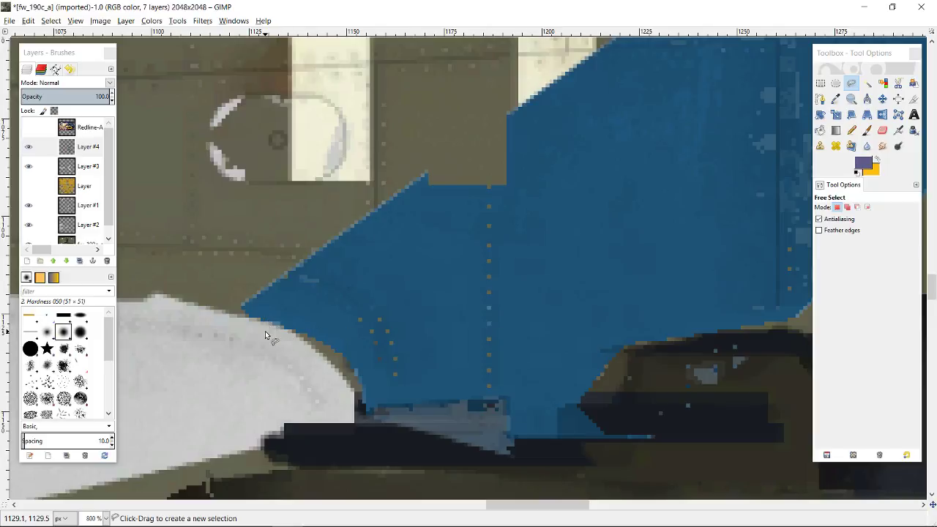
scroll(266, 332, up, 4)
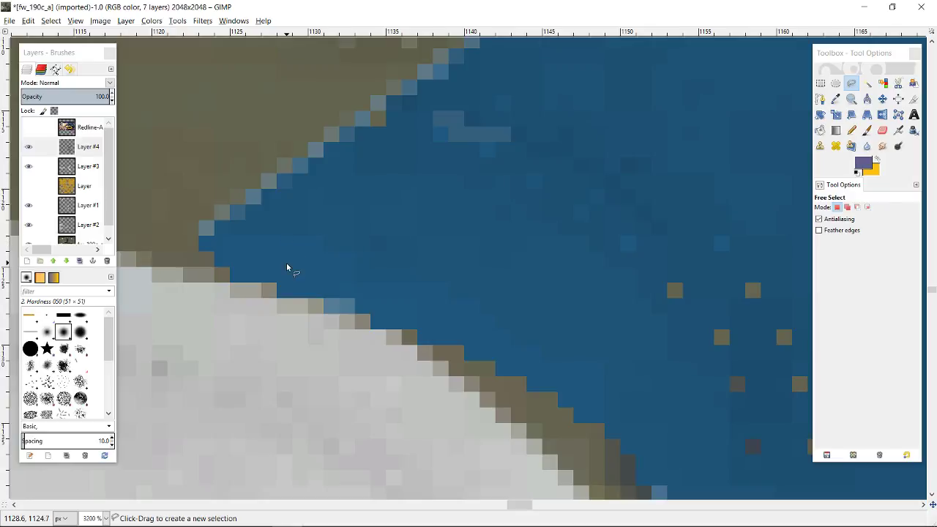
click(285, 310)
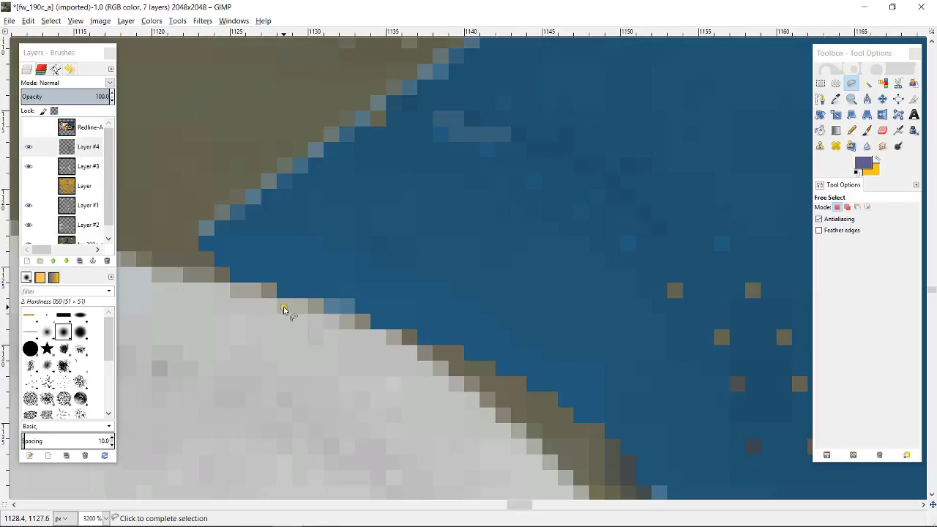
drag(522, 510, 546, 505)
scroll(454, 315, down, 6)
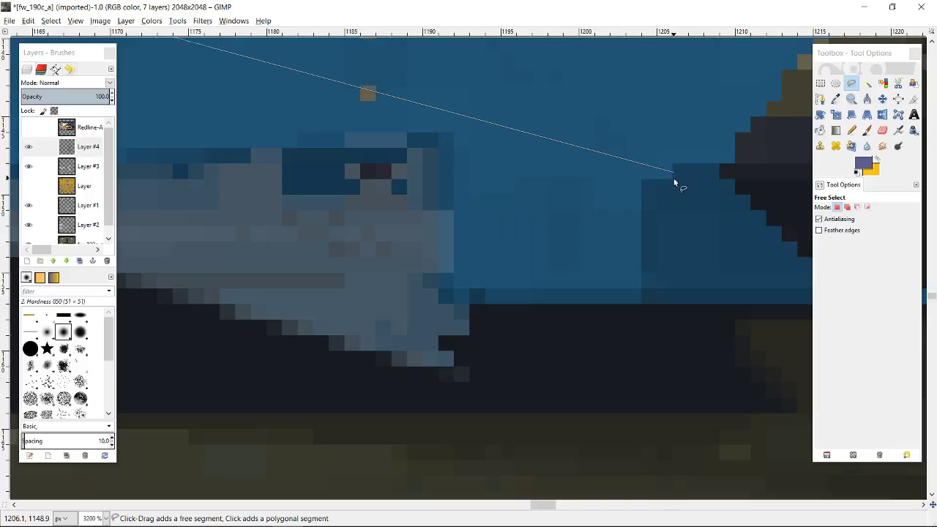
click(566, 473)
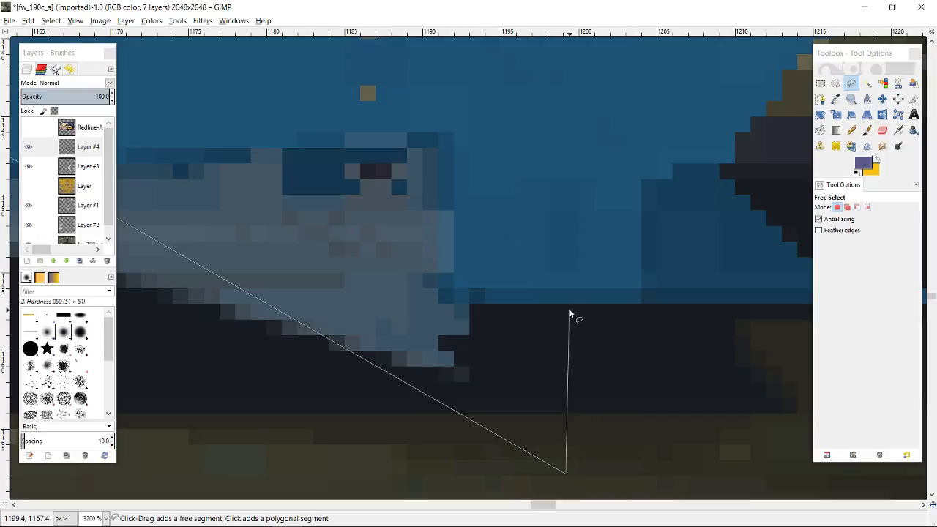
click(521, 309)
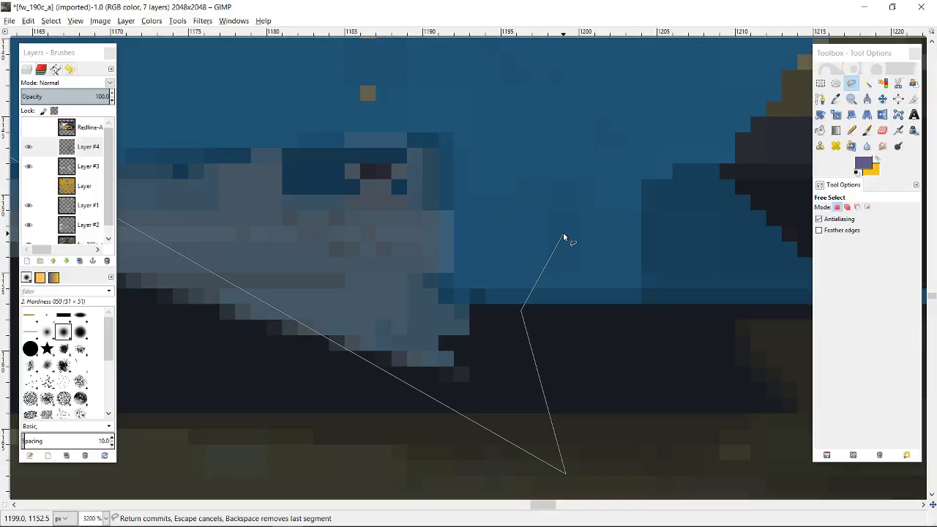
scroll(563, 238, down, 8)
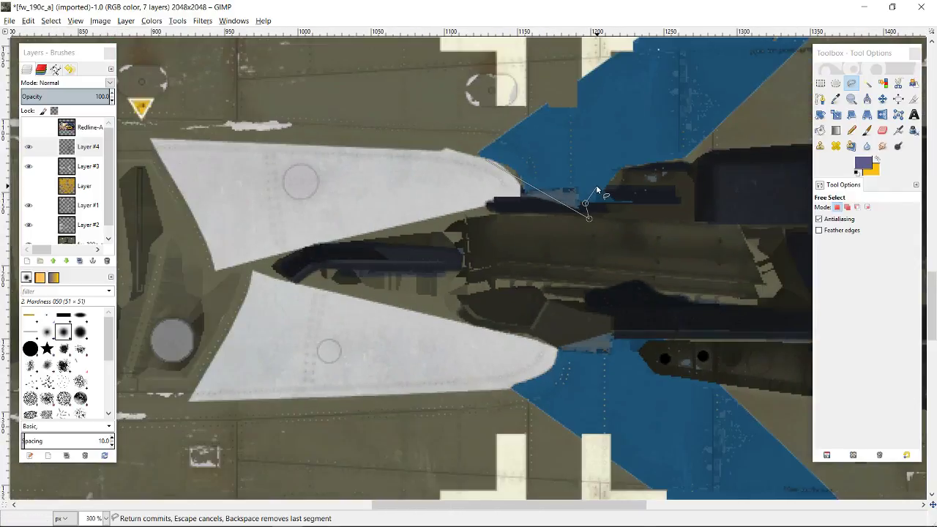
scroll(597, 191, down, 1)
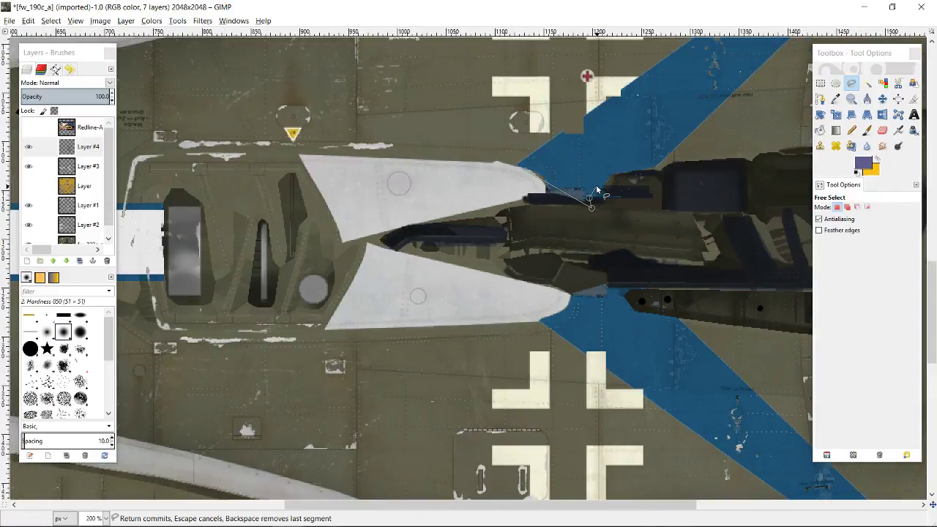
Step: Extend the outline across the dark fuselage parts to just inside the lower corner of the upper stripe's outer edge
click(634, 204)
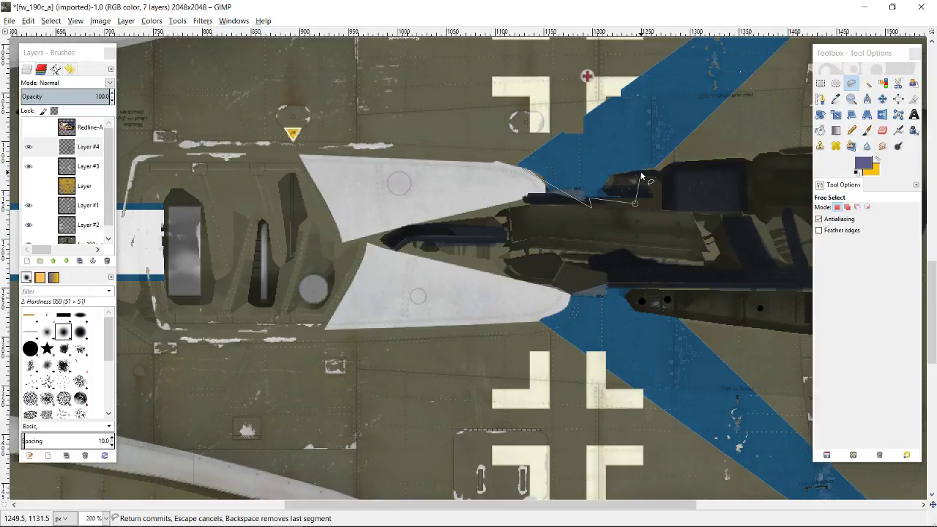
click(641, 175)
scroll(641, 175, up, 7)
scroll(574, 203, up, 1)
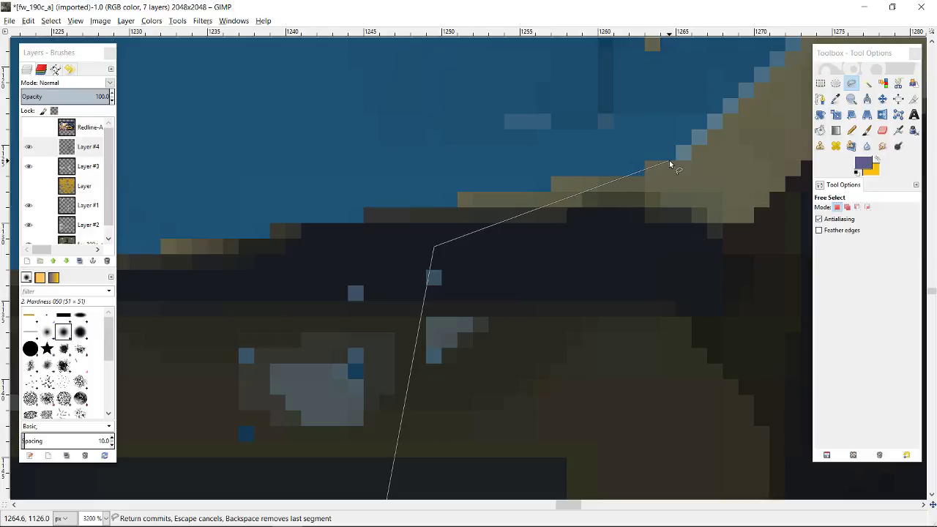
click(606, 185)
ctrl+scroll(622, 161, down, 3)
ctrl+scroll(626, 171, down, 4)
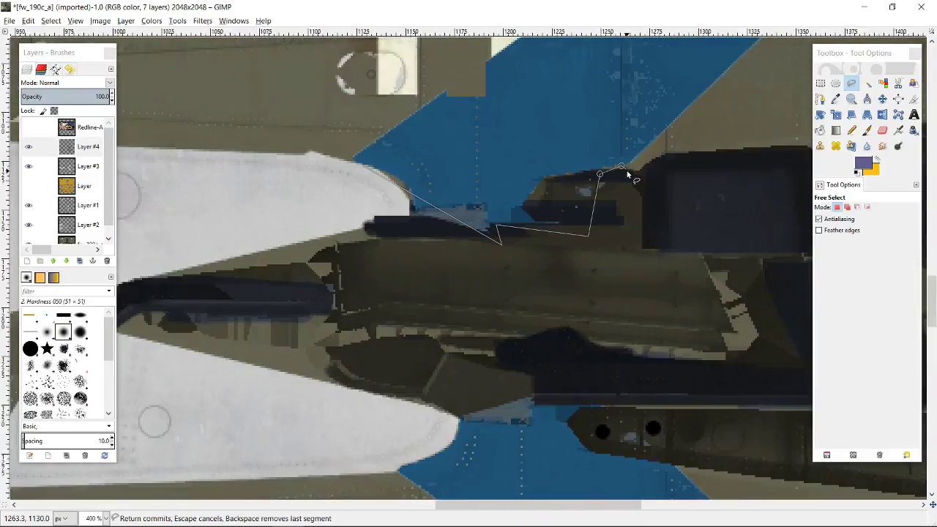
Step: Trace the outline up to the stripe's far end and back inside its opposite edge, closing it as a selection
scroll(626, 176, up, 3)
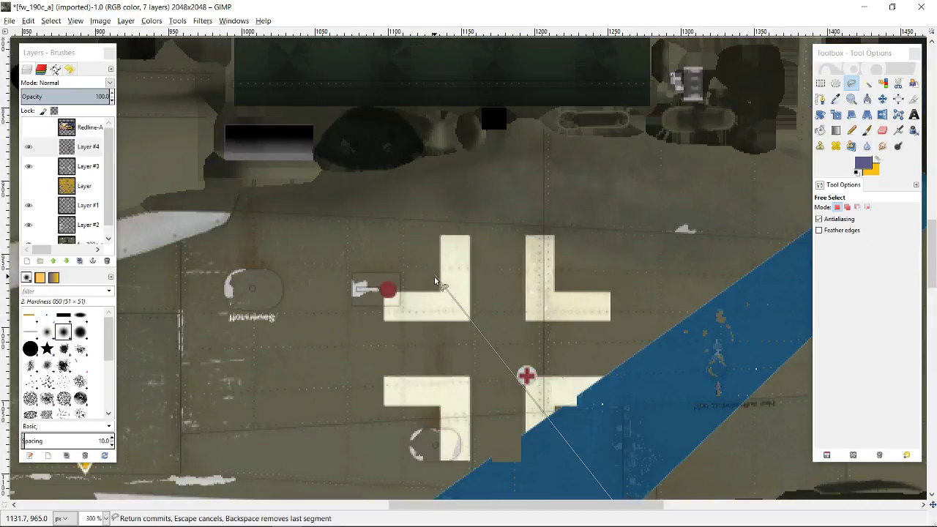
drag(410, 508, 489, 508)
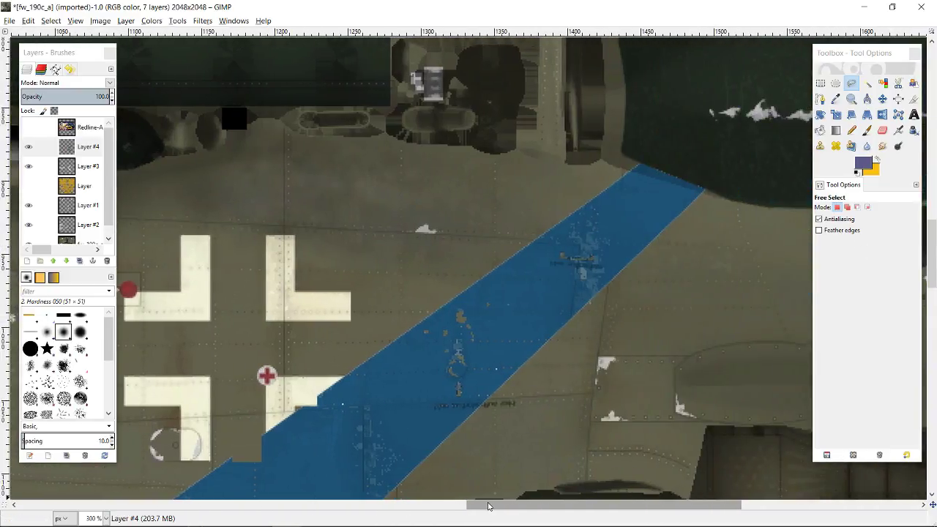
click(683, 174)
click(660, 172)
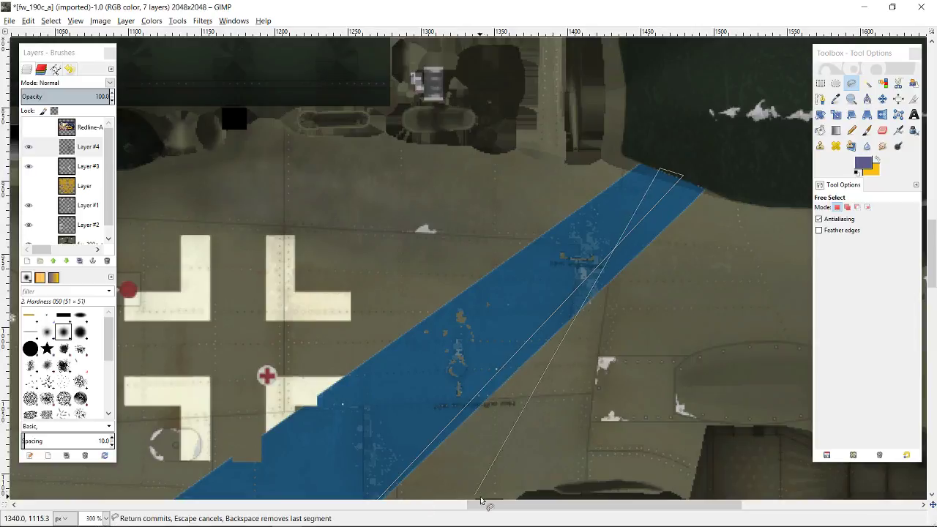
drag(486, 505, 431, 500)
scroll(425, 384, down, 5)
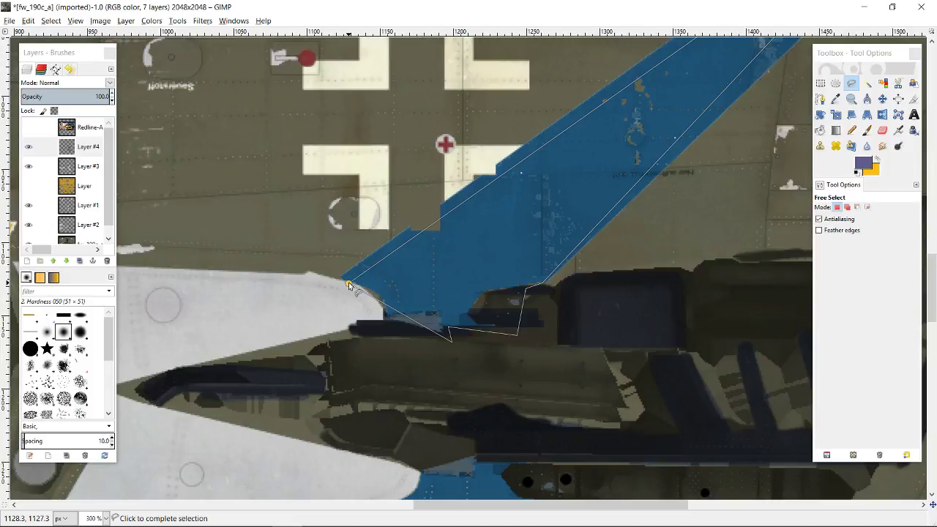
click(349, 285)
key(Return)
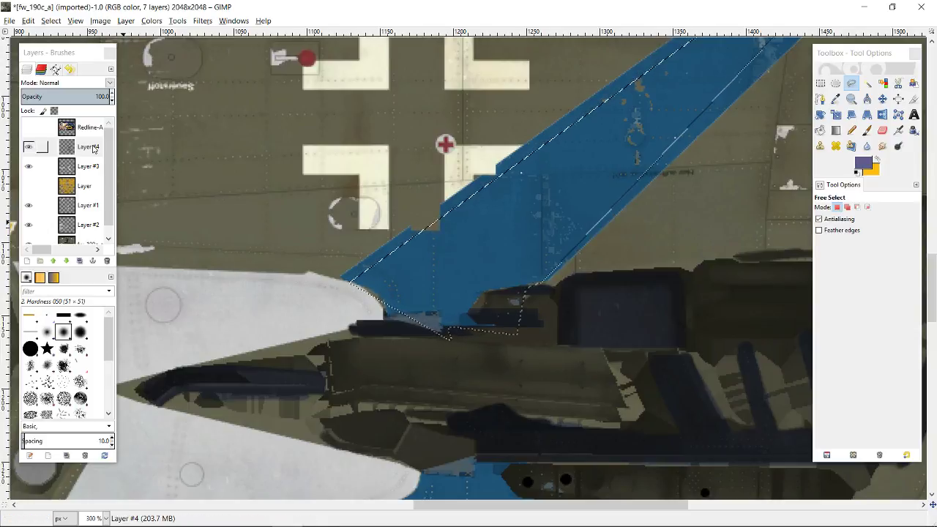
Step: Try deleting the selected stripe centre from Layer #4, undo the deletion and clear the selection
key(Delete)
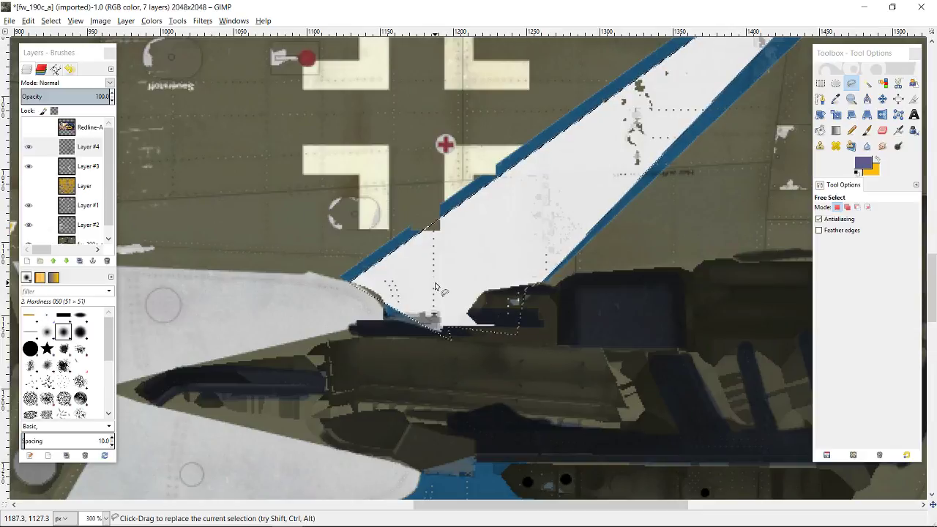
scroll(434, 286, down, 2)
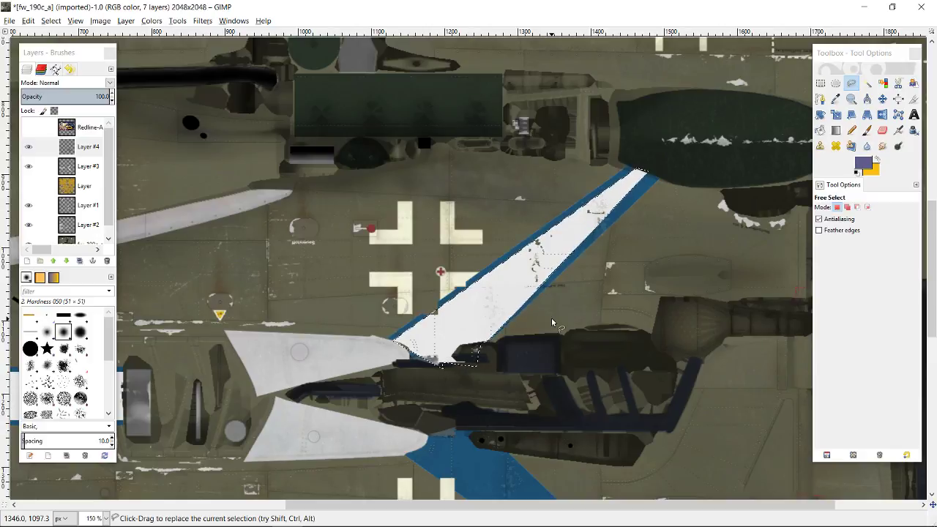
key(ctrl+z)
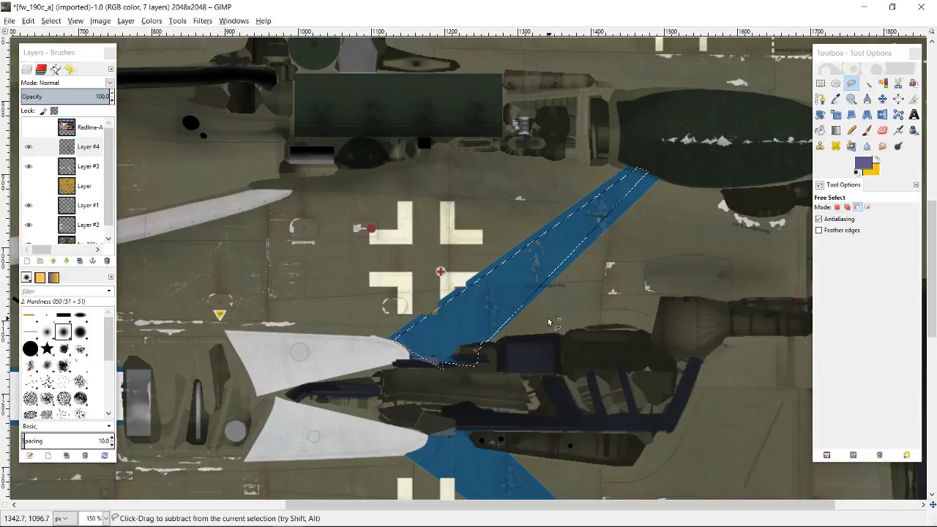
click(50, 19)
click(64, 50)
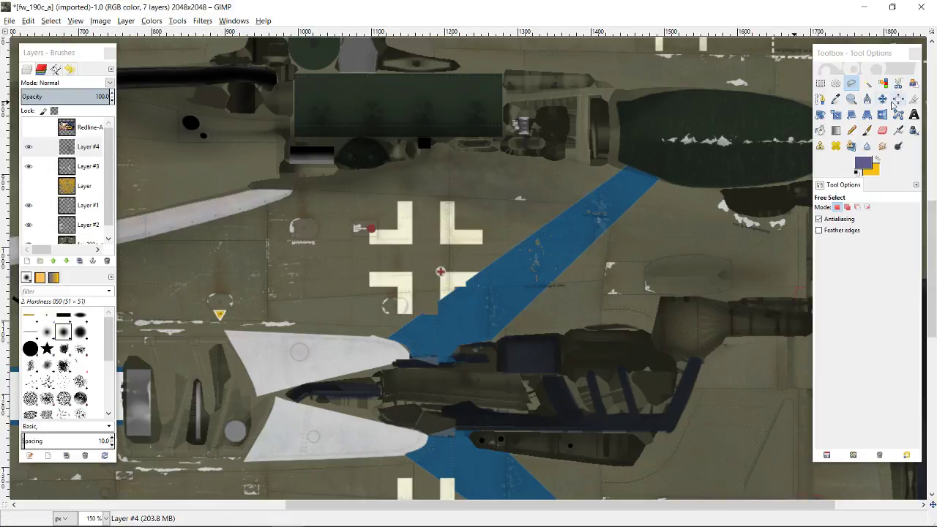
Step: Outline the upper diagonal stripe's centre with a polygonal free selection tapering to a point at its far end, and delete it from Layer #4
click(390, 341)
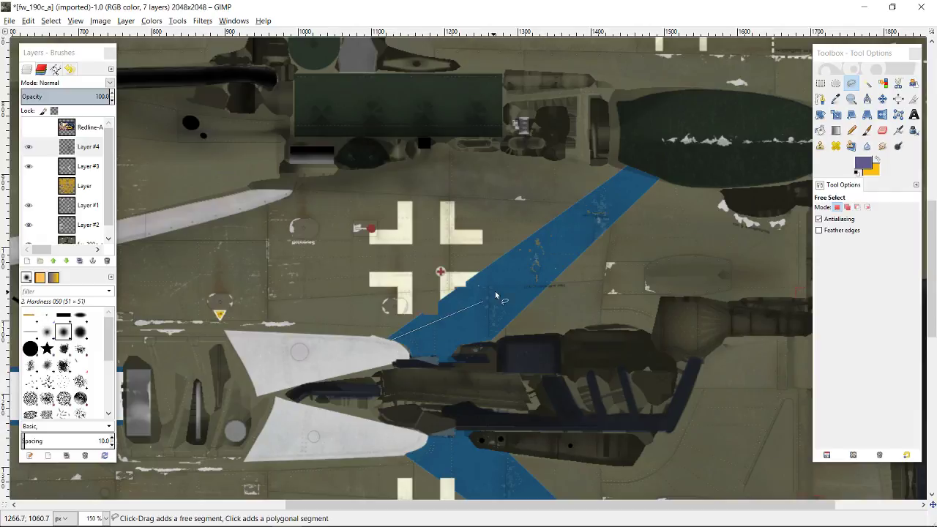
click(643, 171)
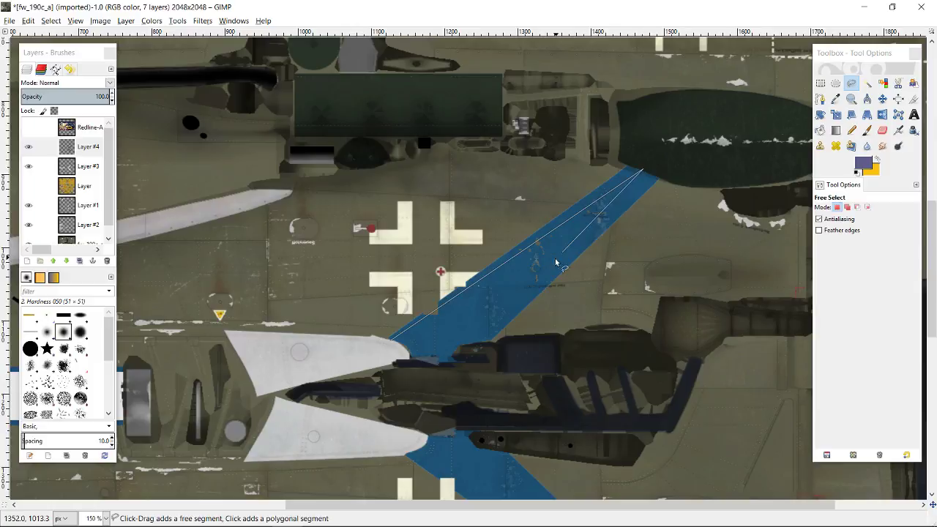
click(474, 351)
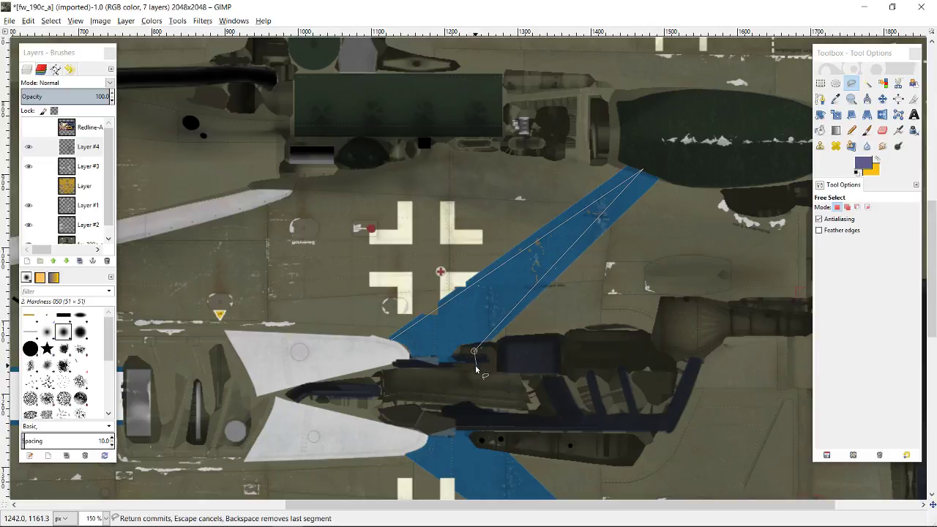
click(474, 370)
click(402, 370)
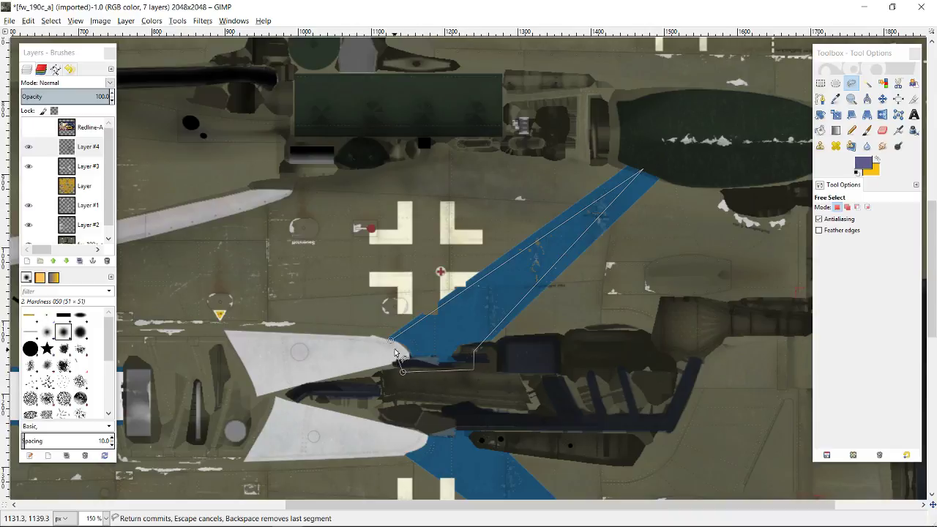
click(391, 340)
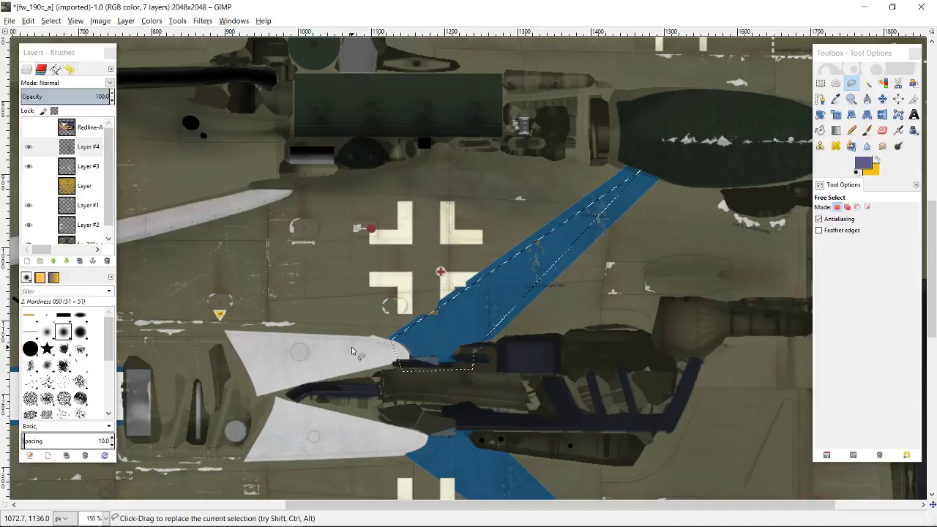
key(Delete)
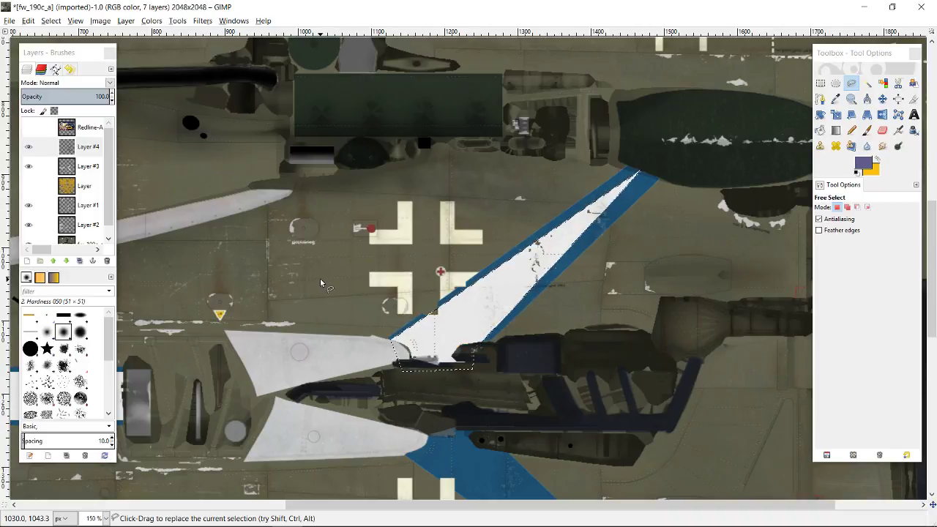
scroll(319, 278, down, 3)
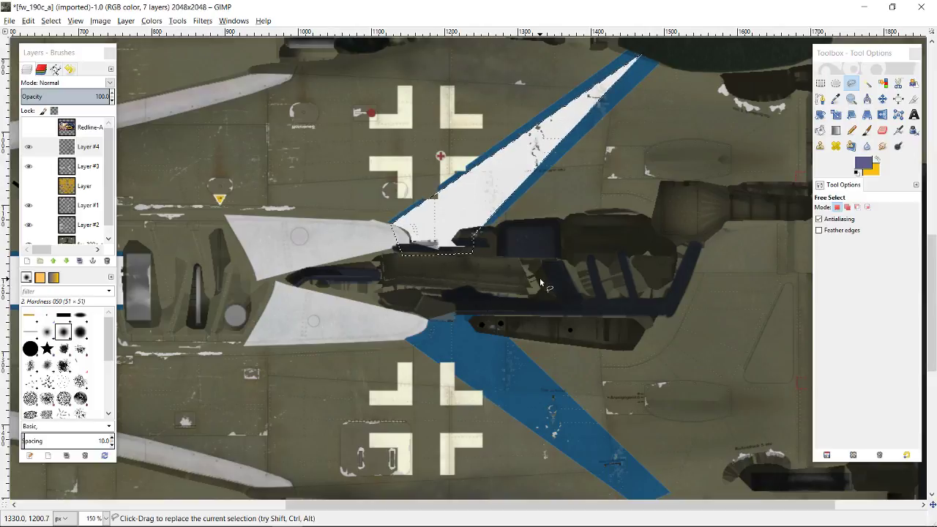
scroll(540, 282, down, 3)
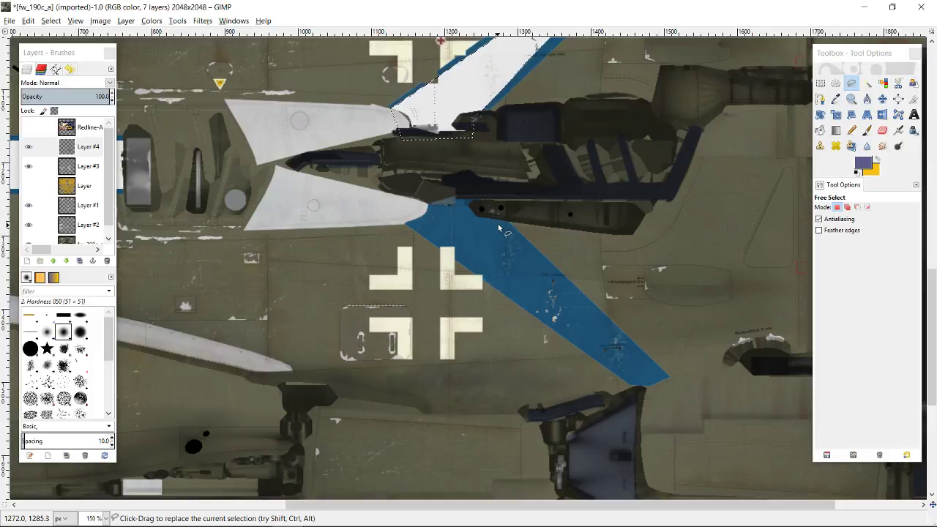
scroll(513, 238, up, 3)
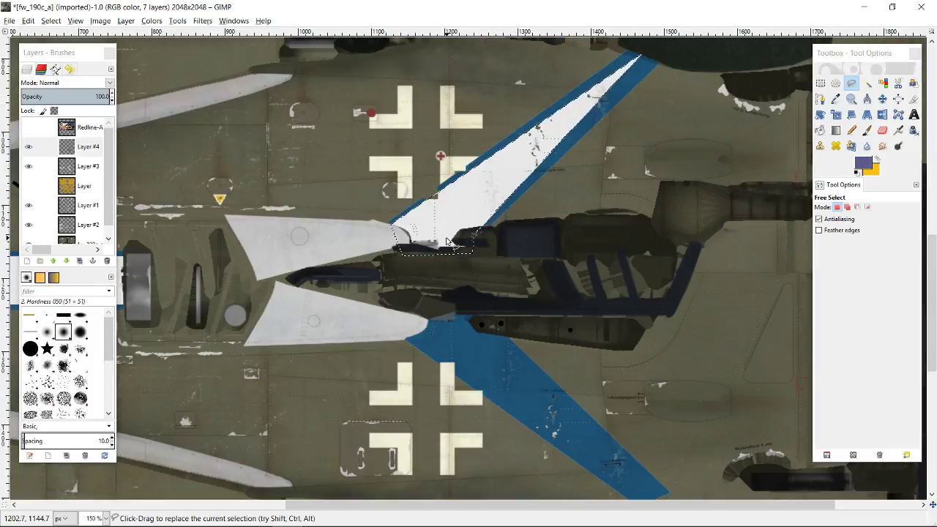
scroll(379, 223, up, 9)
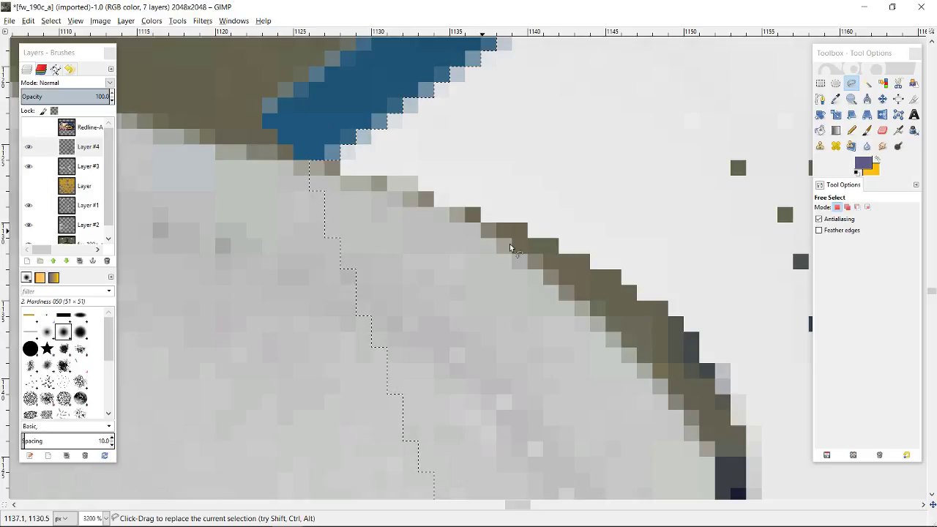
scroll(518, 247, down, 10)
scroll(518, 247, down, 1)
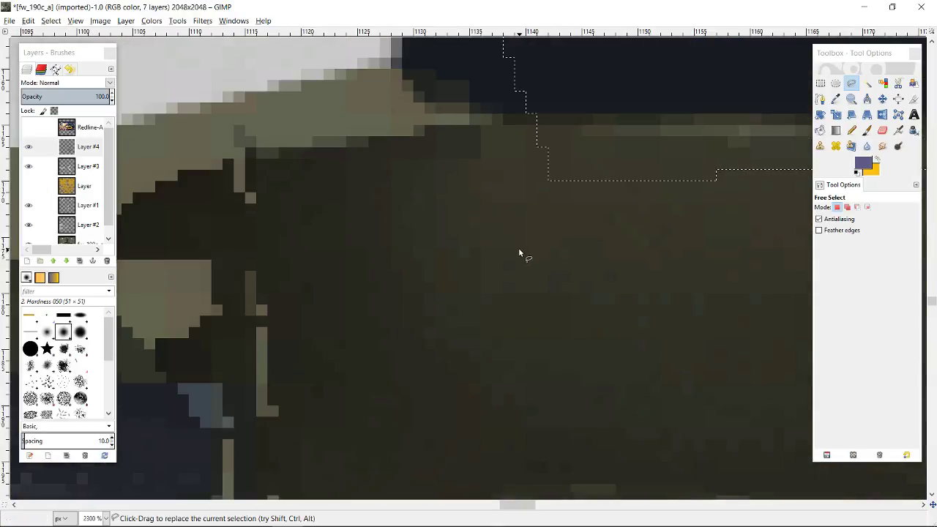
Step: Examine the cut centre and blue borders of the upper diagonal stripe against the solid lower diagonal stripe
scroll(518, 248, down, 4)
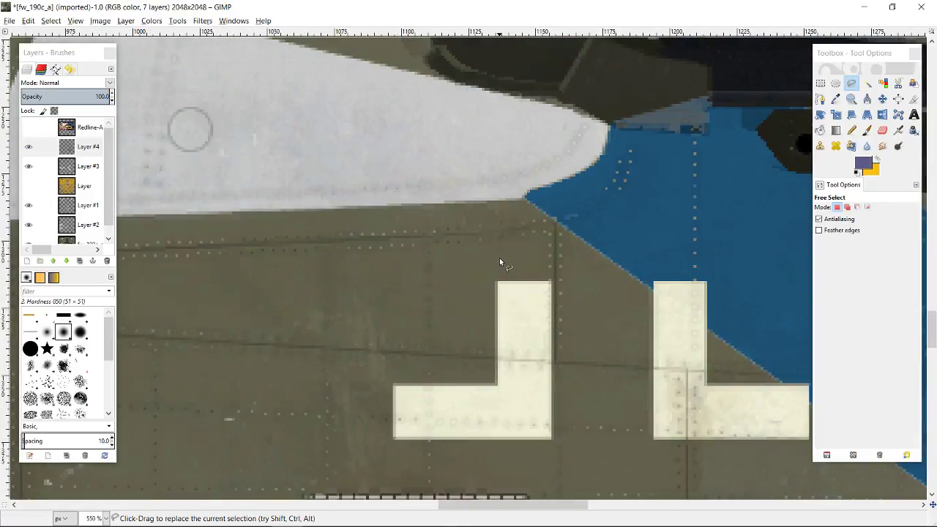
scroll(500, 259, down, 3)
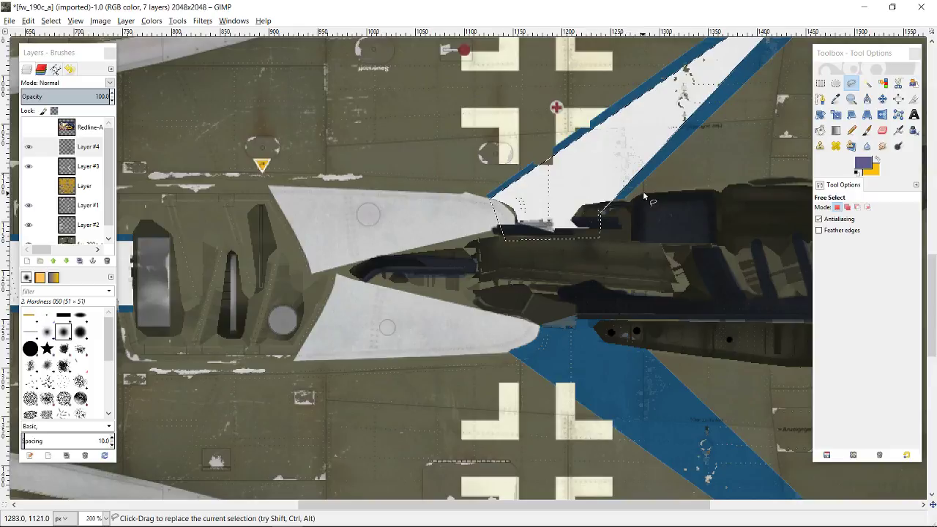
scroll(626, 203, up, 5)
scroll(562, 255, up, 4)
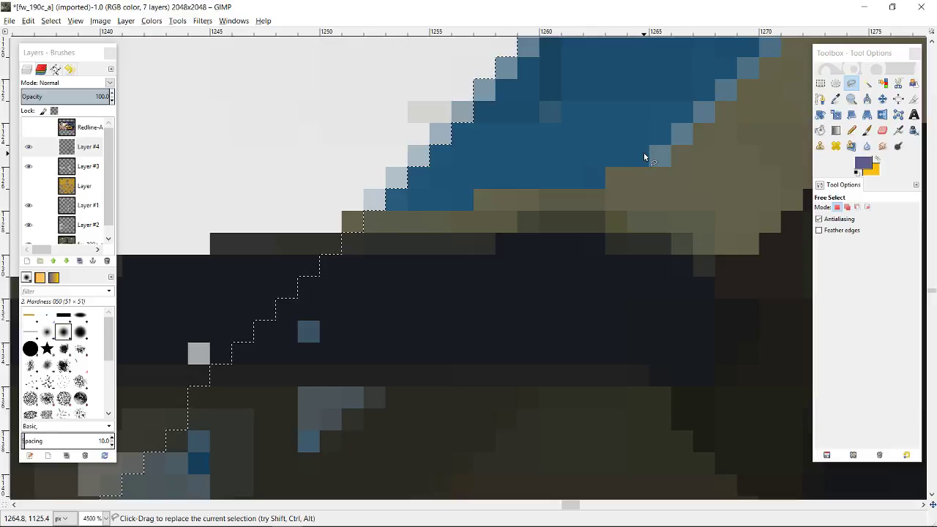
scroll(491, 232, down, 8)
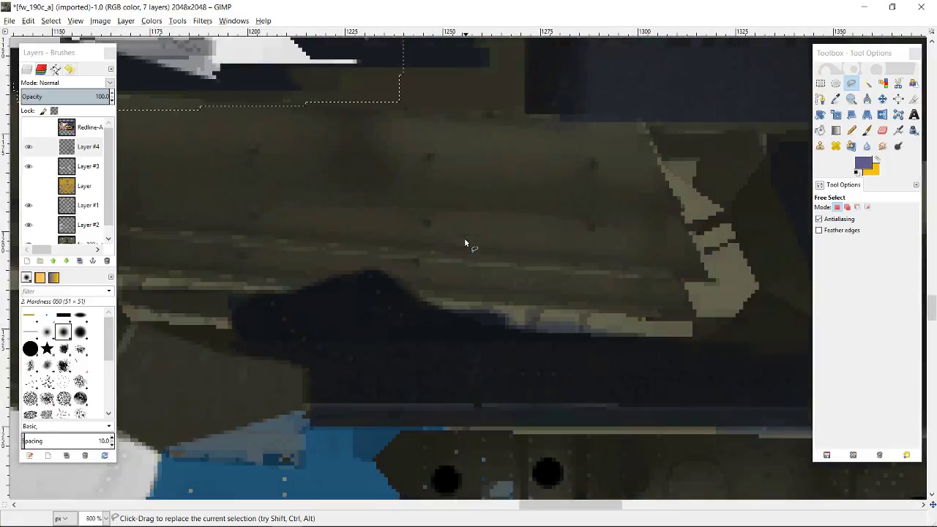
scroll(452, 240, down, 2)
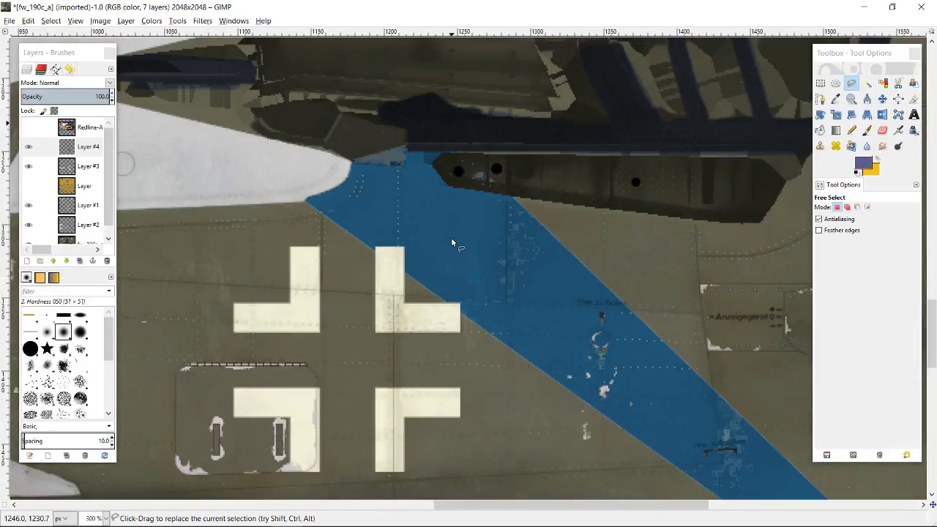
scroll(451, 240, up, 4)
scroll(452, 242, down, 3)
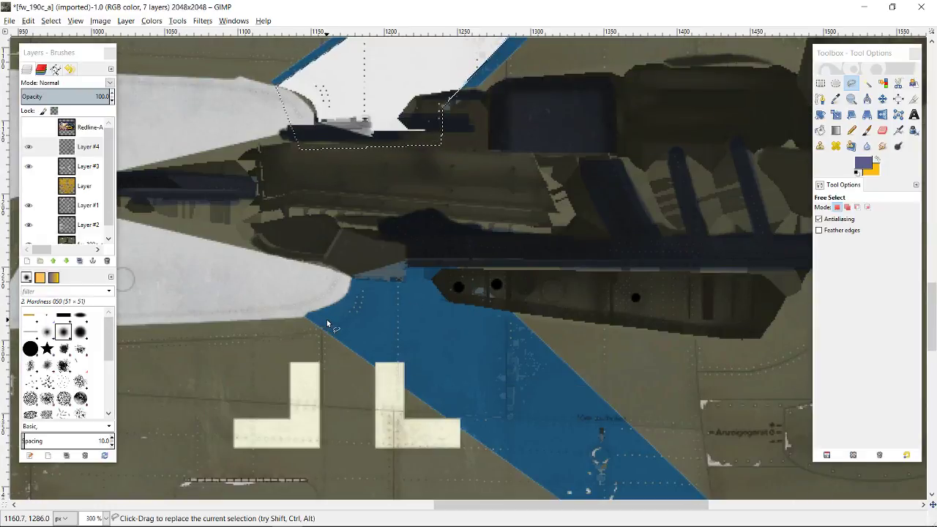
Step: Start a polygonal free selection at the lower diagonal stripe's wing-root corner and run it inside the lower edge to the stripe's far end
scroll(320, 322, up, 5)
scroll(293, 311, up, 2)
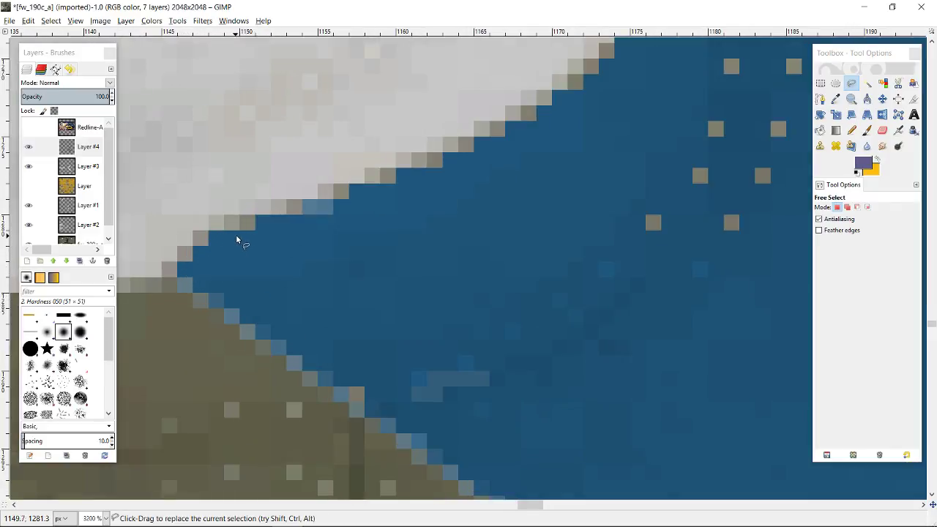
click(282, 207)
scroll(439, 318, down, 8)
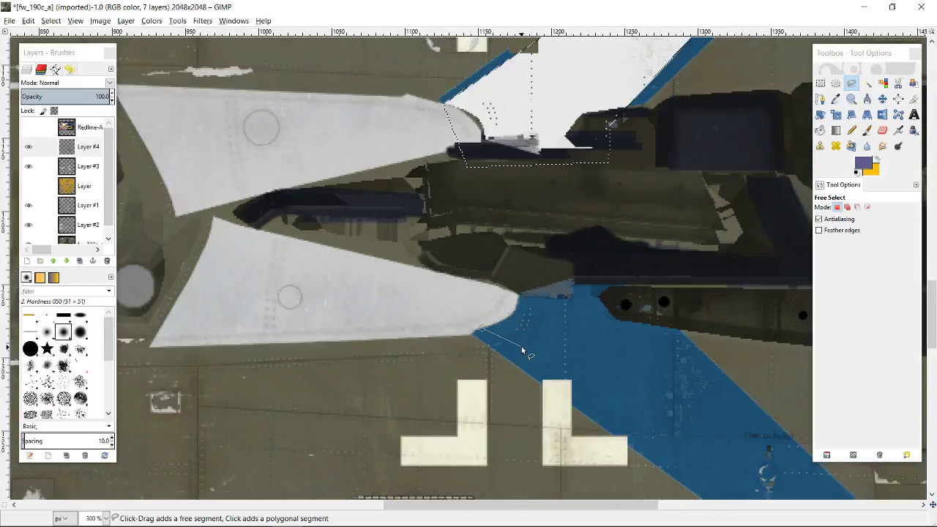
scroll(521, 350, down, 3)
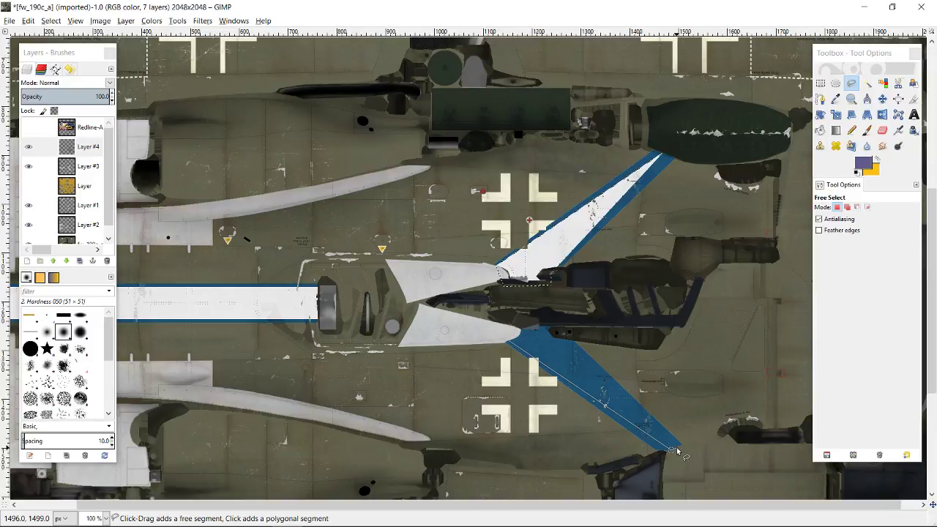
click(677, 452)
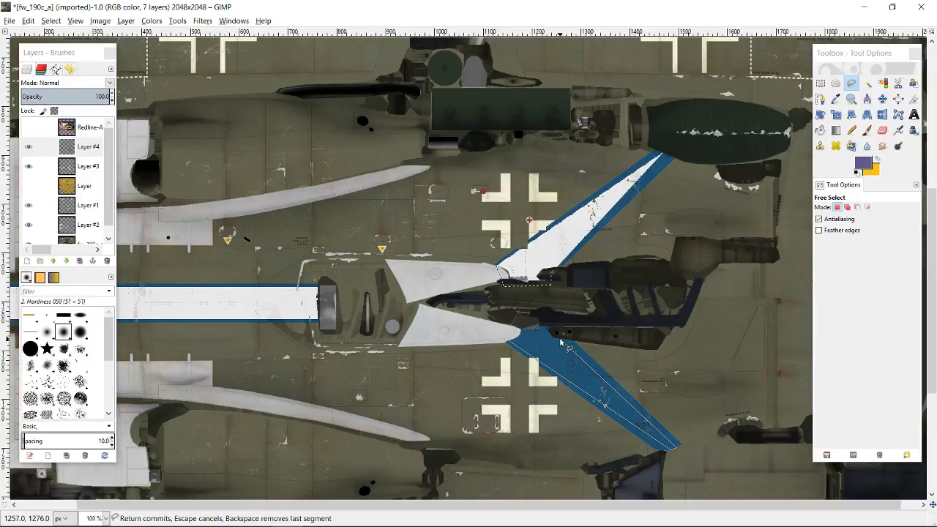
Step: Bring the outline back inside the stripe's opposite edge, around the dark fuselage parts and white fairing tip, and close it as a selection
scroll(560, 341, up, 6)
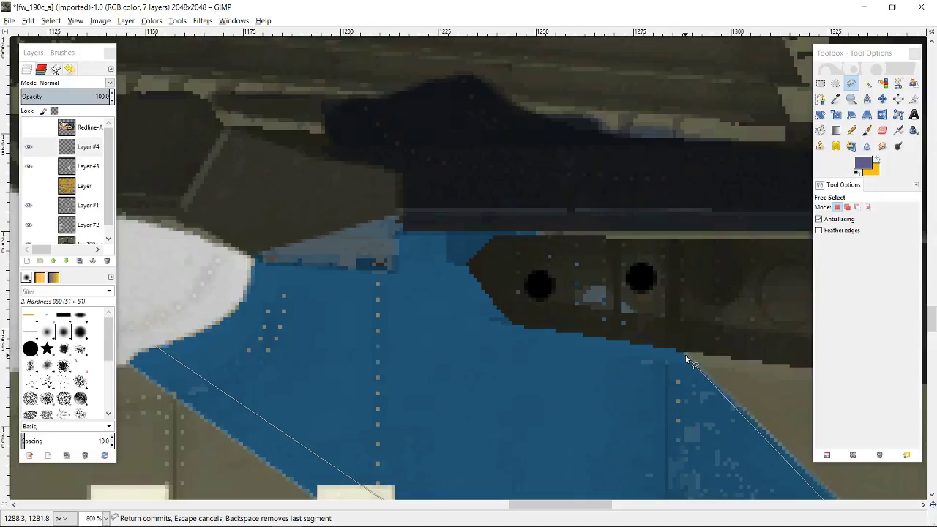
click(638, 341)
click(520, 158)
click(217, 227)
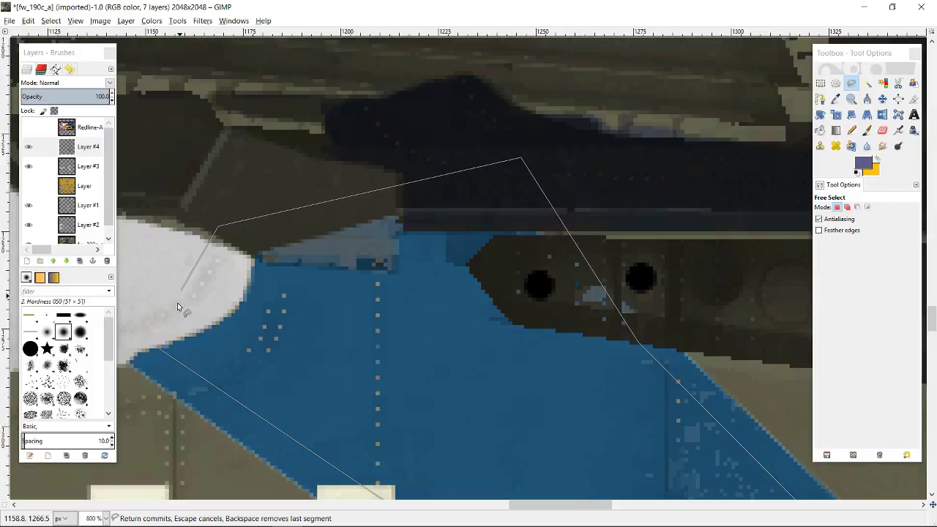
click(145, 323)
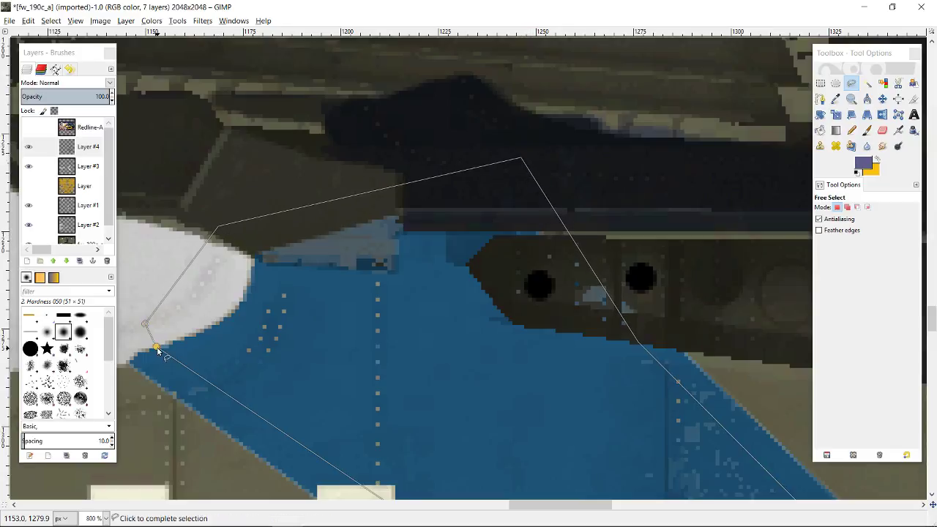
click(156, 349)
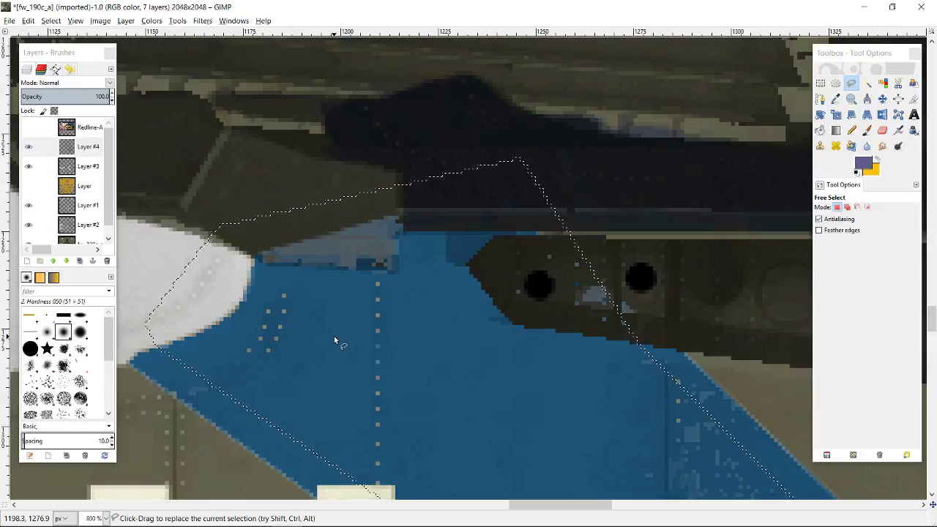
Step: Try deleting the selected lower stripe centre from Layer #4, compare it with the upper stripe, and undo the deletion
key(Delete)
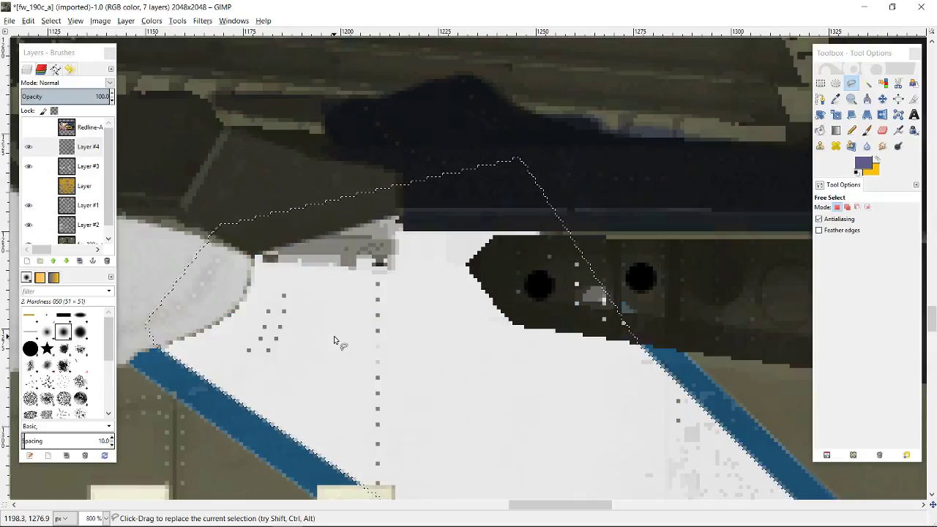
scroll(333, 340, down, 6)
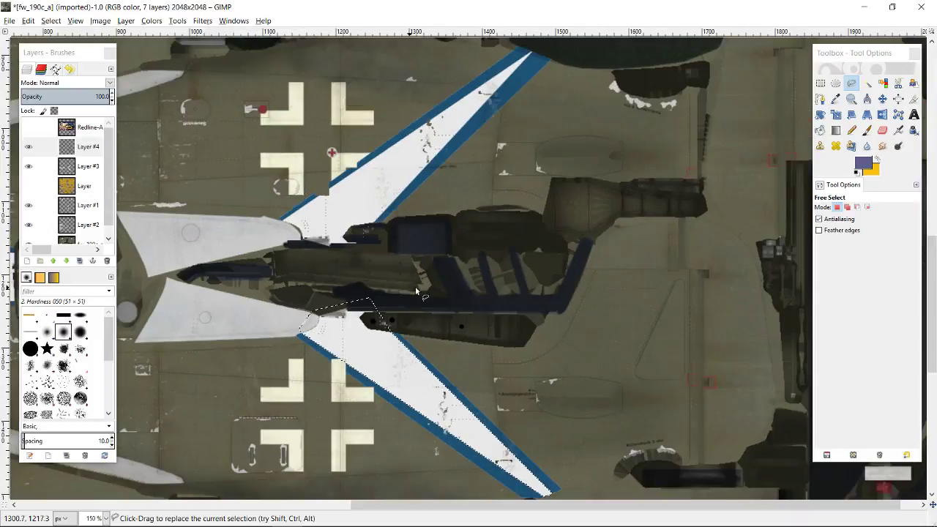
scroll(542, 296, down, 3)
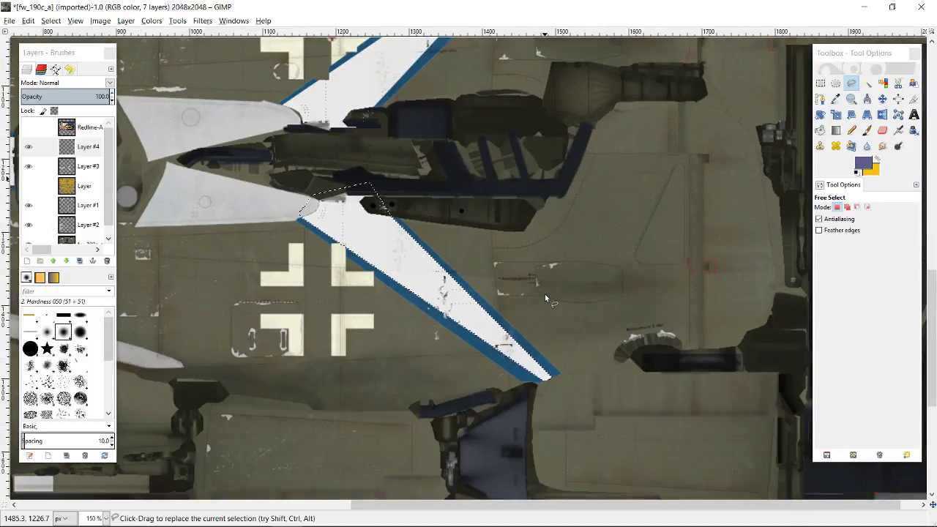
scroll(544, 297, up, 3)
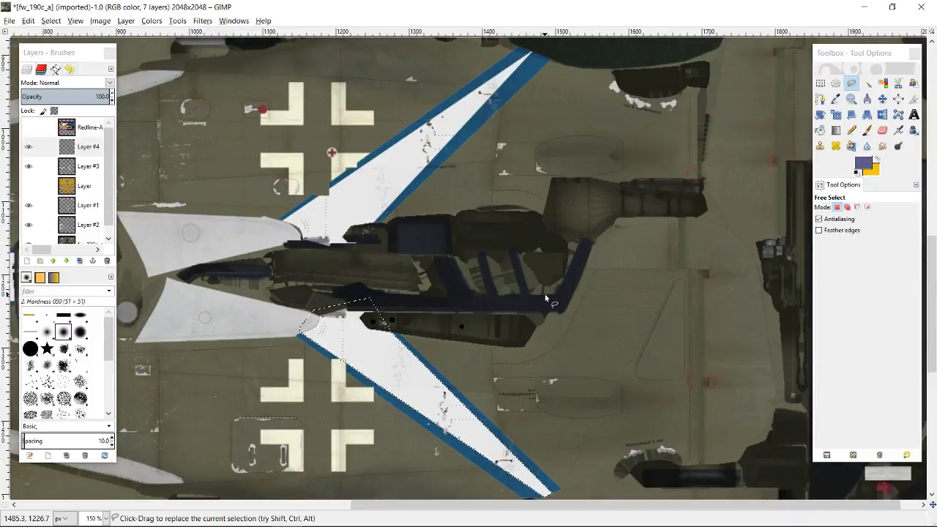
scroll(544, 297, down, 3)
key(ctrl+comma)
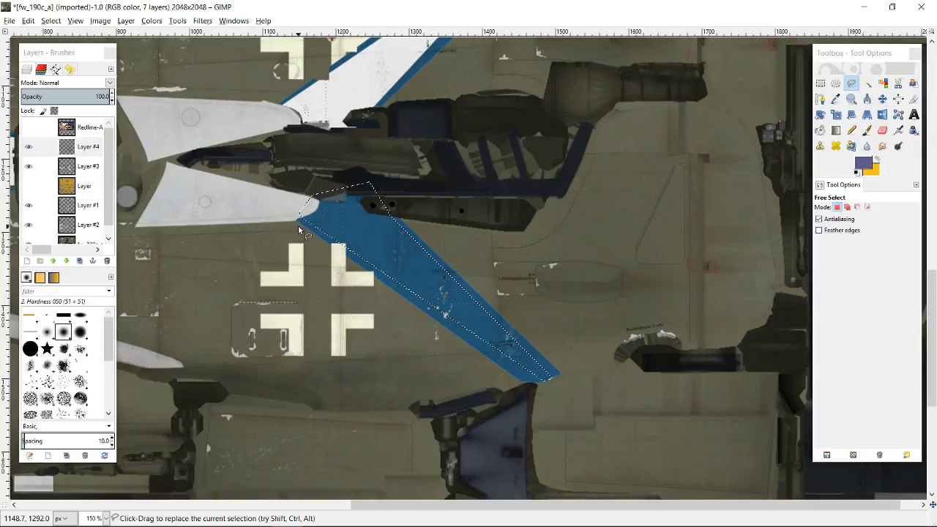
Step: Begin a new polygonal outline at the lower stripe's wing-root corner, following its lower edge to a narrow tip at the far end
scroll(300, 218, up, 7)
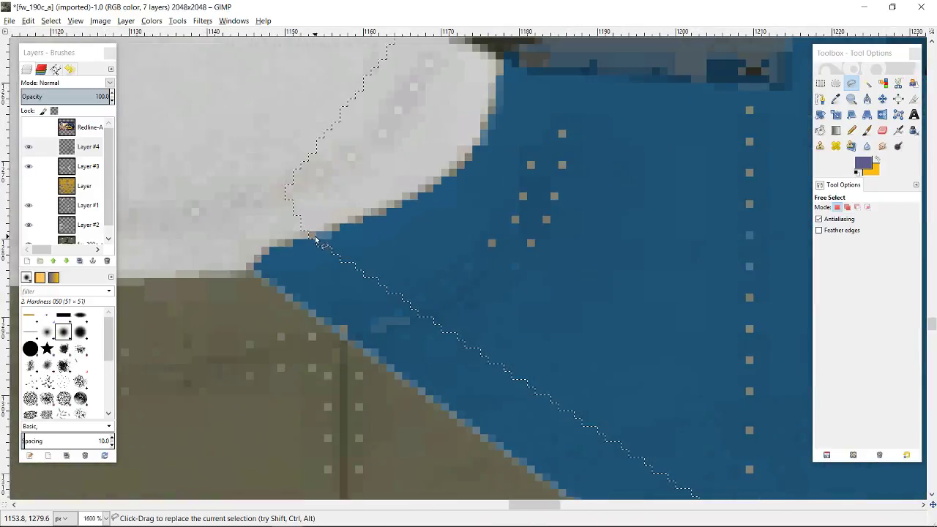
click(311, 233)
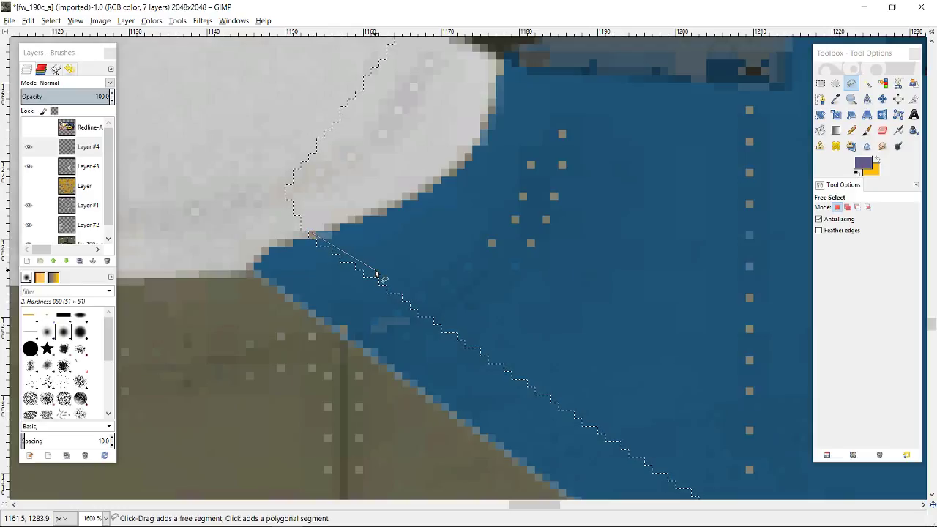
scroll(376, 275, down, 8)
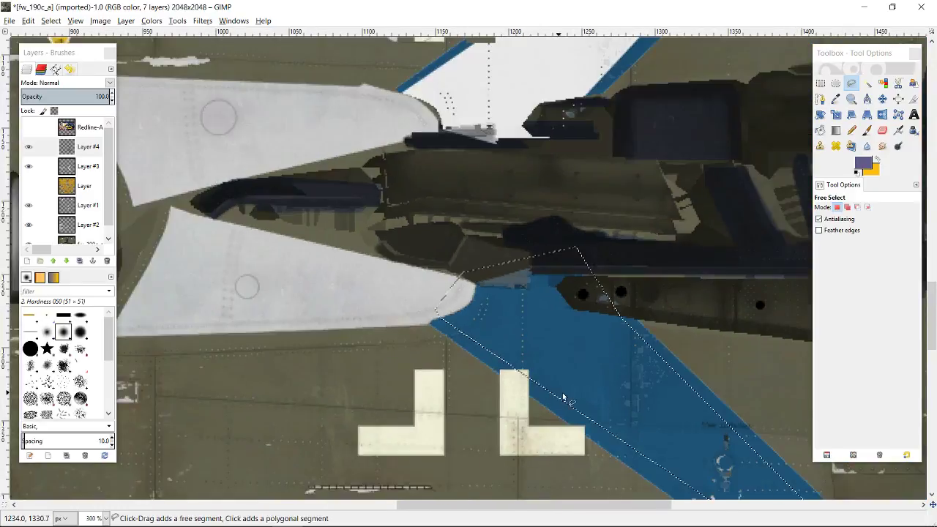
scroll(693, 405, down, 4)
scroll(692, 404, up, 4)
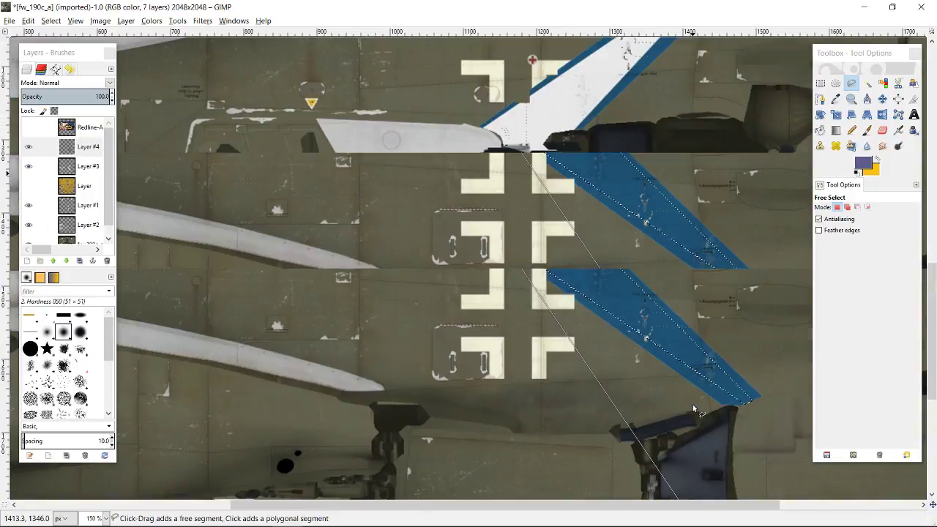
scroll(695, 350, down, 3)
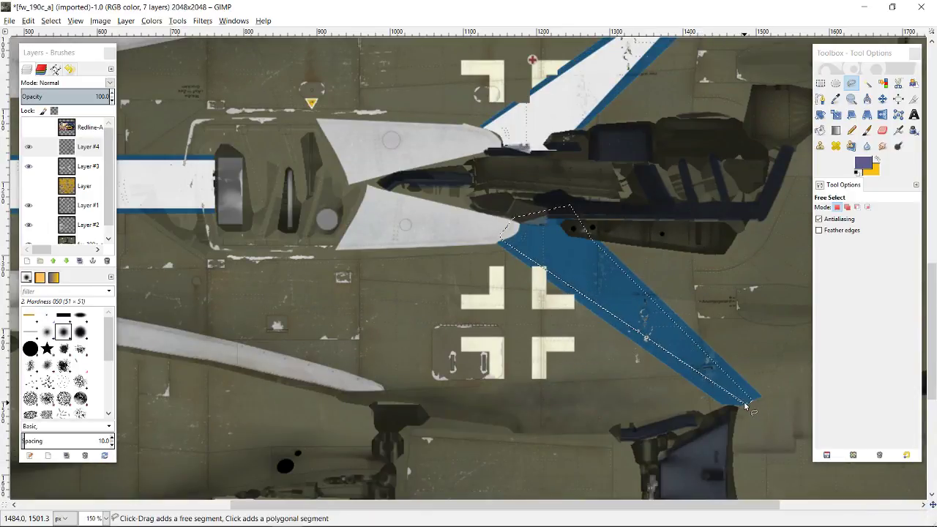
scroll(747, 406, up, 3)
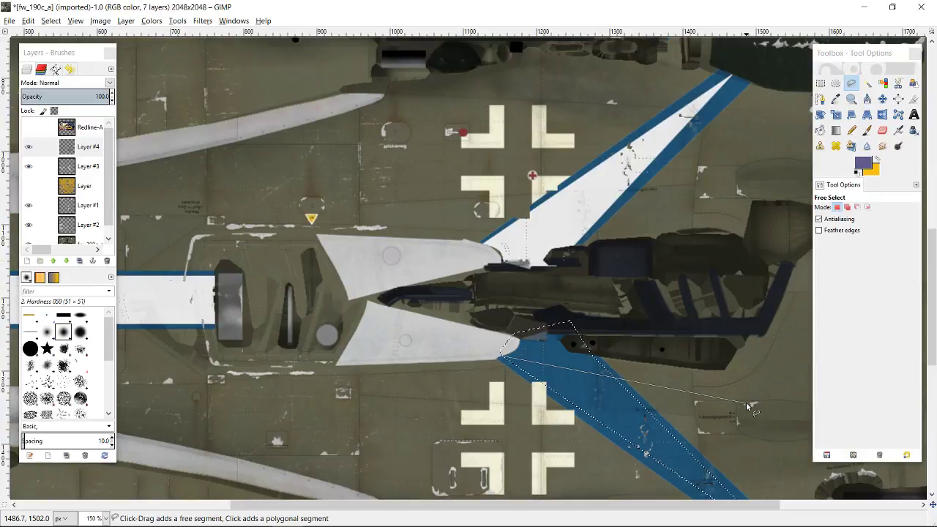
scroll(747, 406, down, 3)
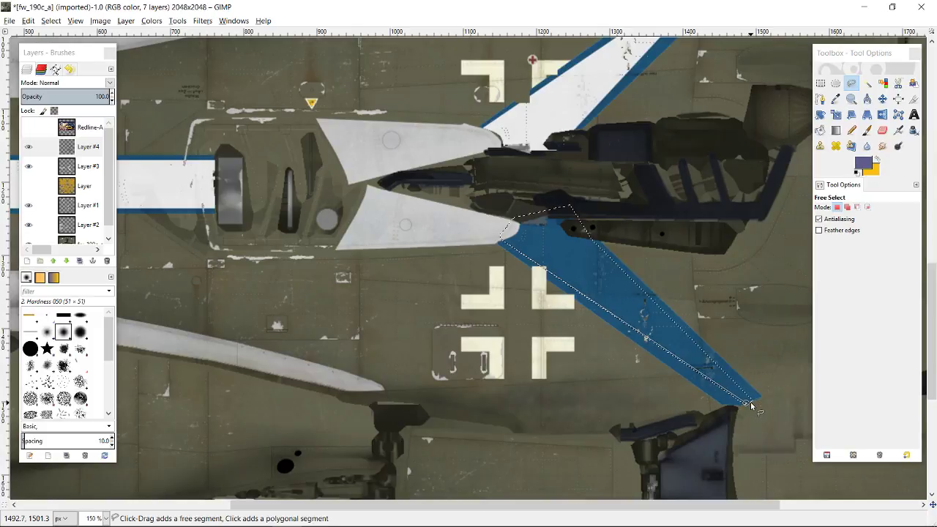
scroll(750, 402, up, 1)
scroll(750, 401, up, 8)
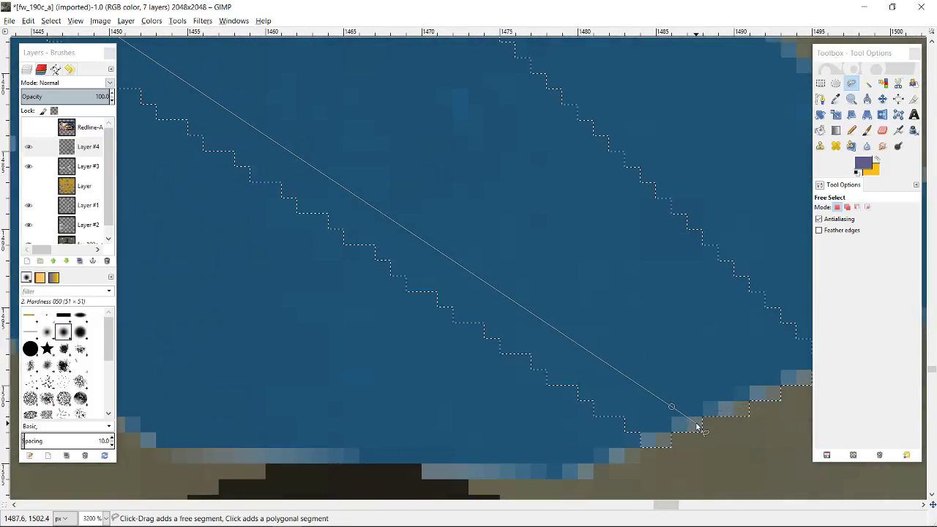
click(696, 422)
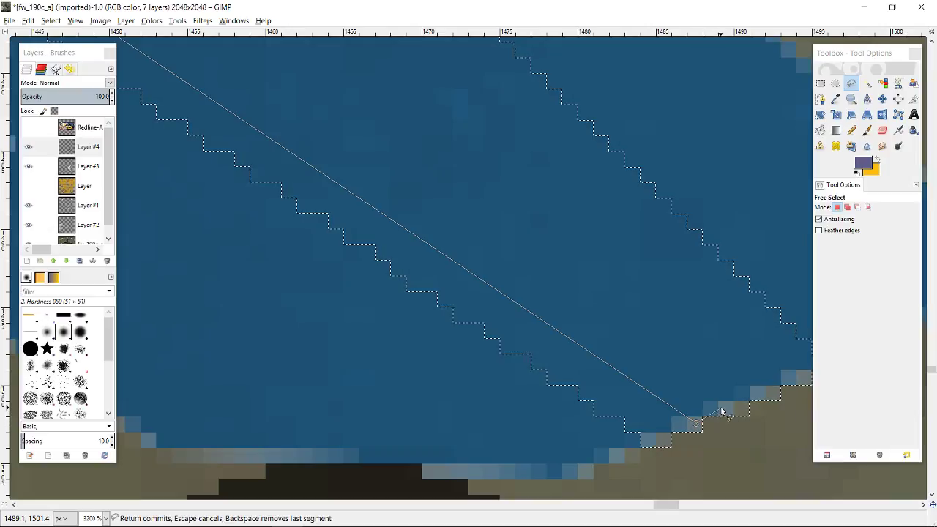
click(725, 408)
Step: Extend the outline from the narrow tip back inside the stripe's upper edge to the dark fuselage panel
scroll(548, 267, down, 5)
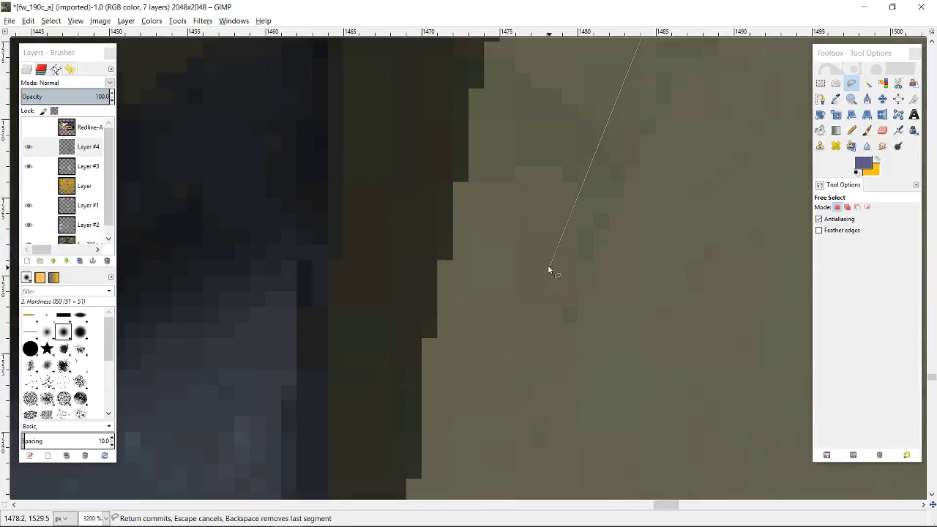
scroll(546, 258, up, 4)
scroll(546, 261, down, 5)
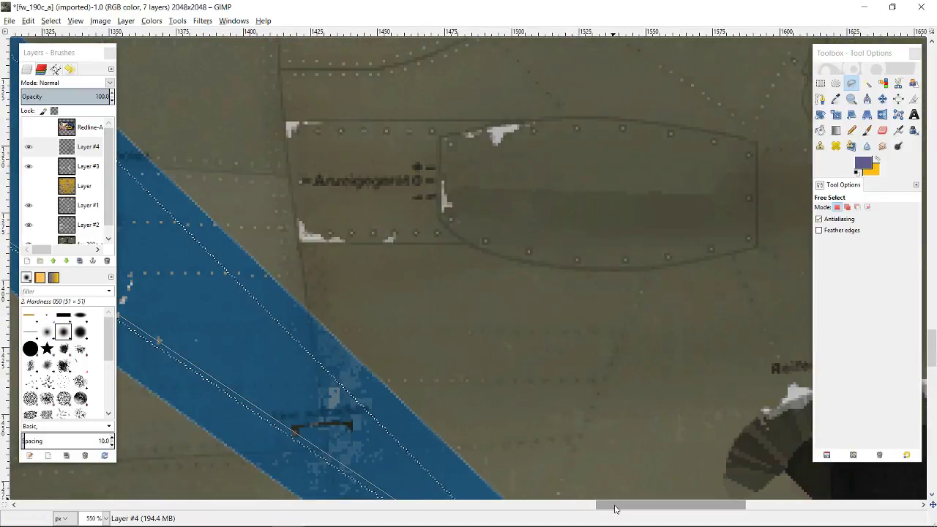
drag(617, 504, 509, 506)
scroll(482, 229, up, 5)
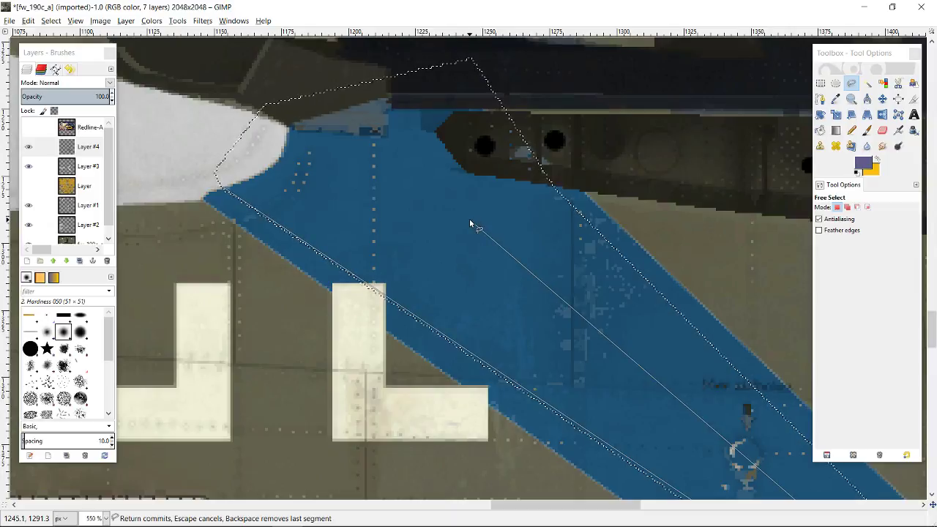
click(550, 185)
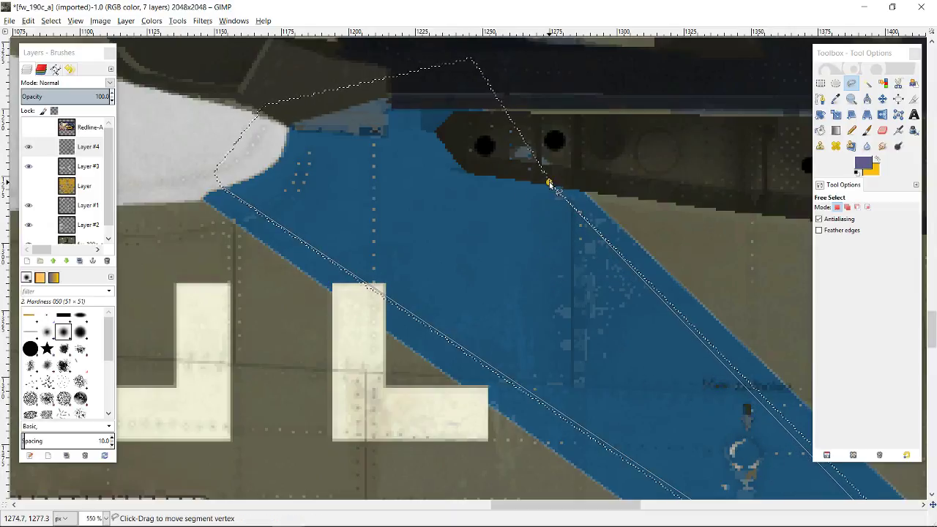
Step: Carry the outline over the dark fuselage parts and white fairing tip to its starting corner, and commit it as a selection
click(468, 60)
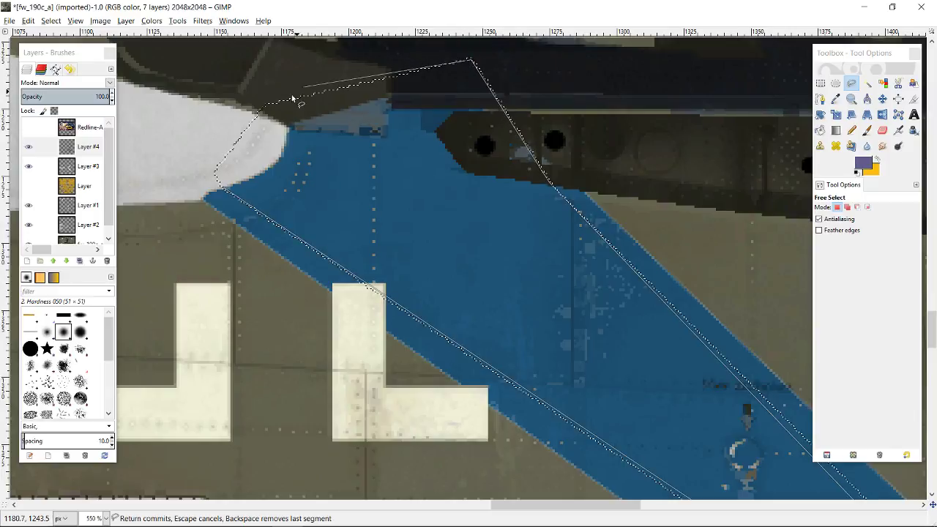
click(267, 100)
click(207, 167)
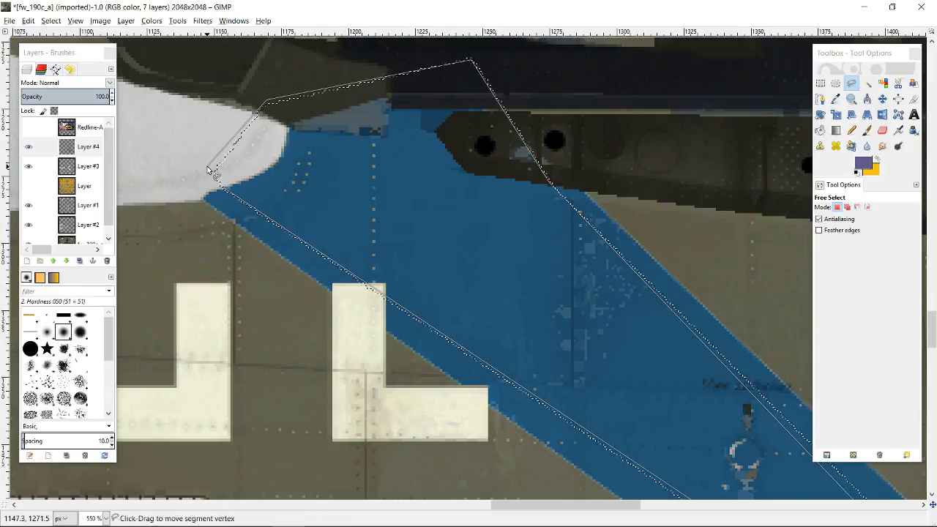
click(219, 189)
key(Return)
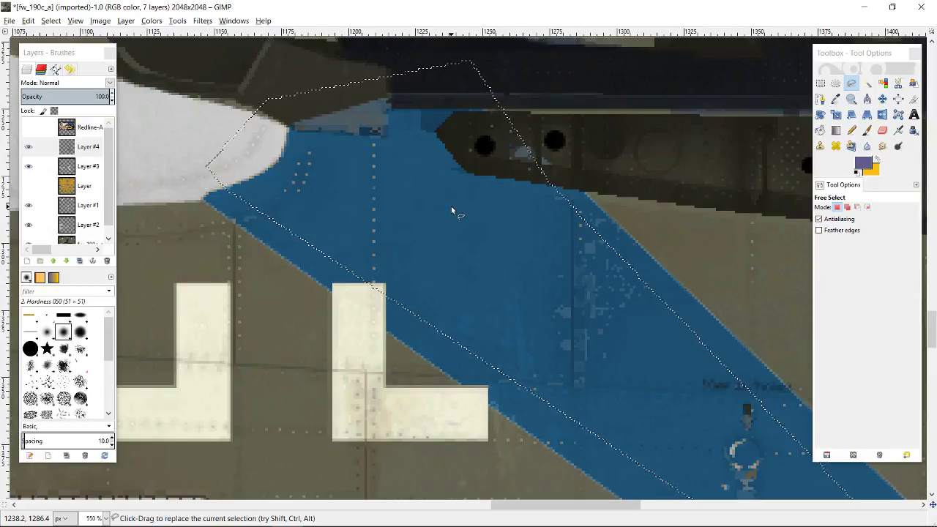
Step: Delete the selected lower stripe centre from Layer #4 and compare the result with the upper stripe
key(Delete)
scroll(455, 209, down, 4)
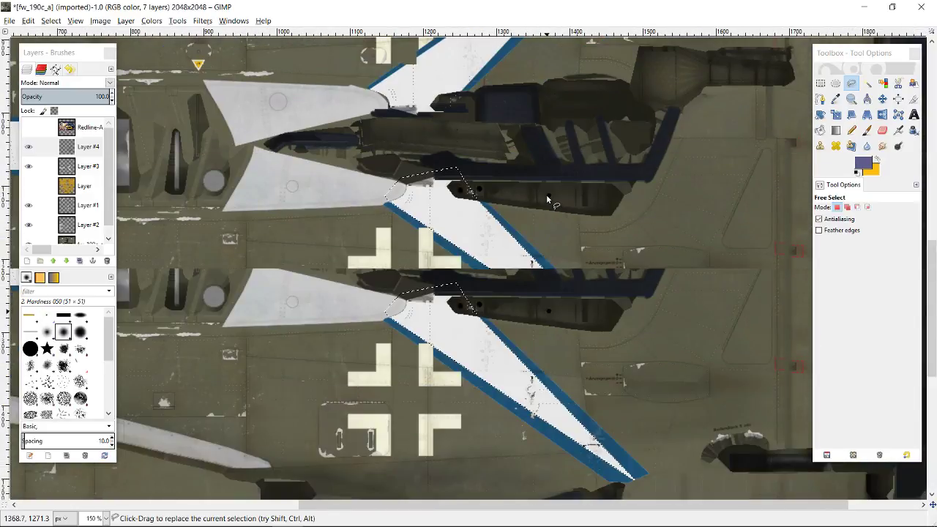
scroll(547, 199, up, 3)
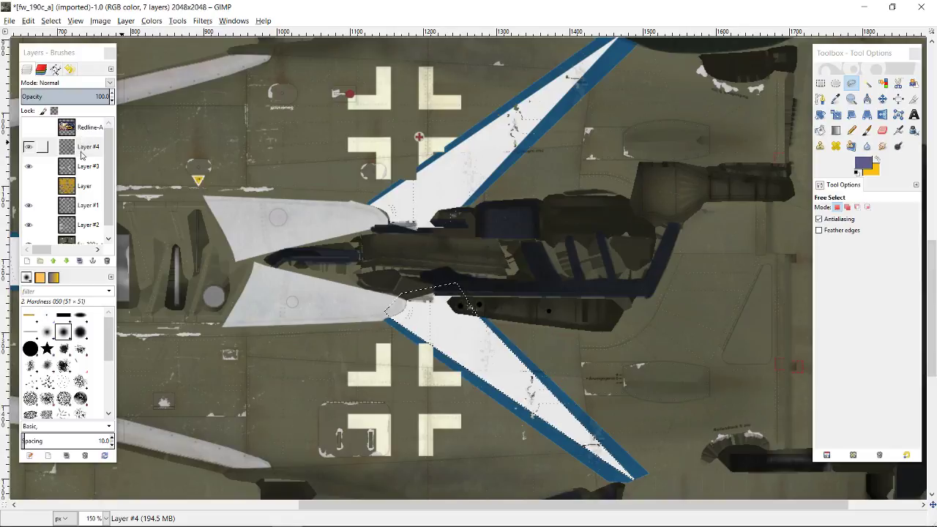
scroll(442, 230, down, 6)
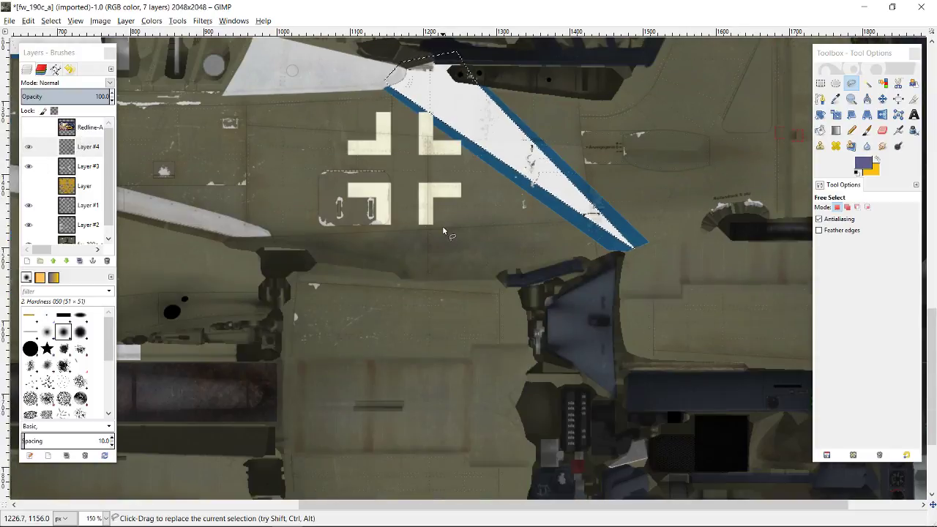
scroll(442, 231, up, 3)
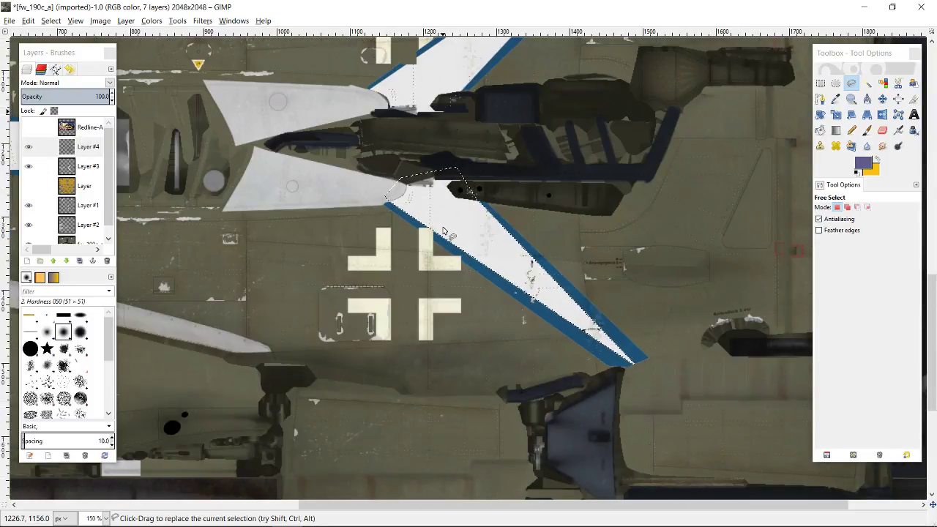
scroll(424, 225, down, 2)
scroll(418, 225, up, 3)
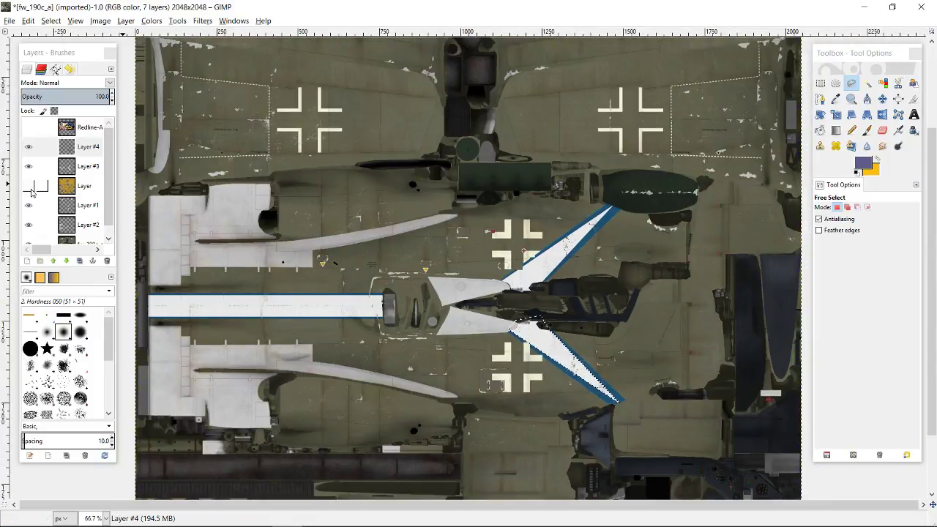
Step: Show the yellow camouflage layer and inspect the white and blue stripes against it across the whole skin
click(28, 187)
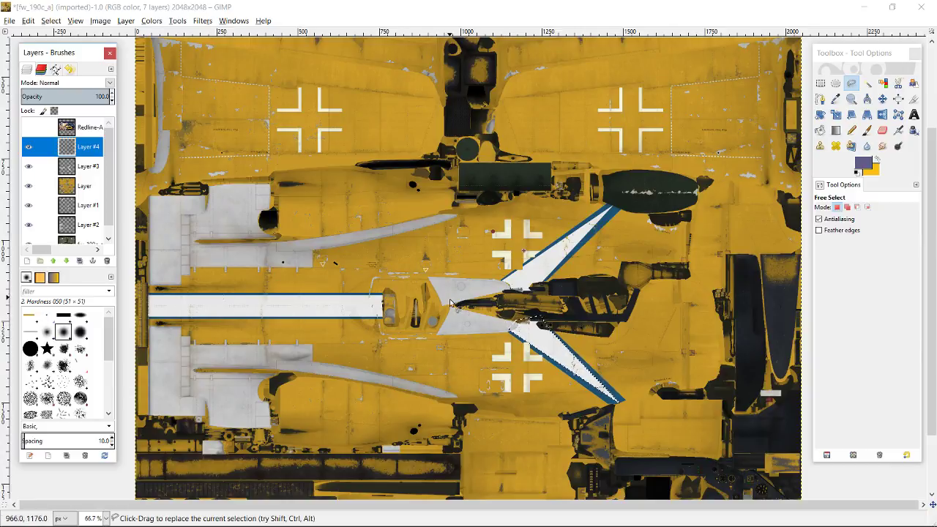
scroll(477, 319, down, 2)
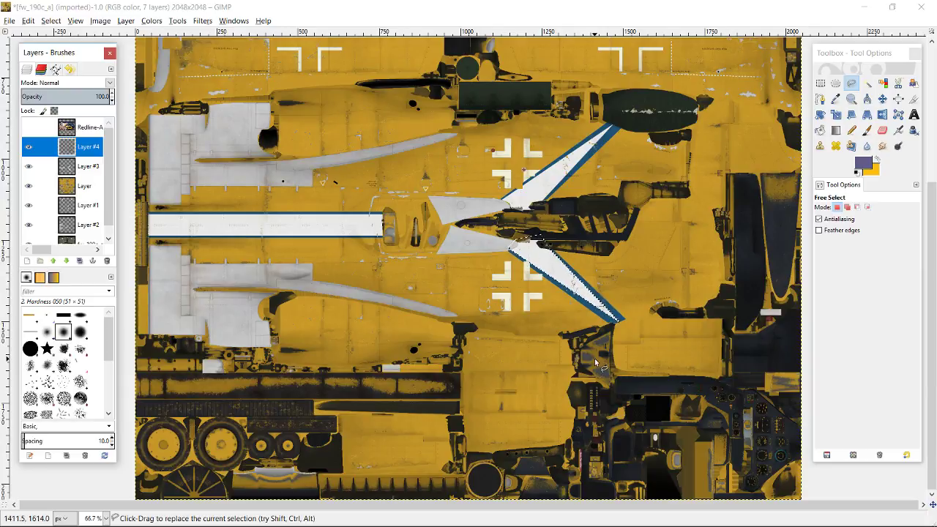
scroll(468, 285, up, 5)
scroll(431, 272, down, 5)
scroll(377, 305, up, 5)
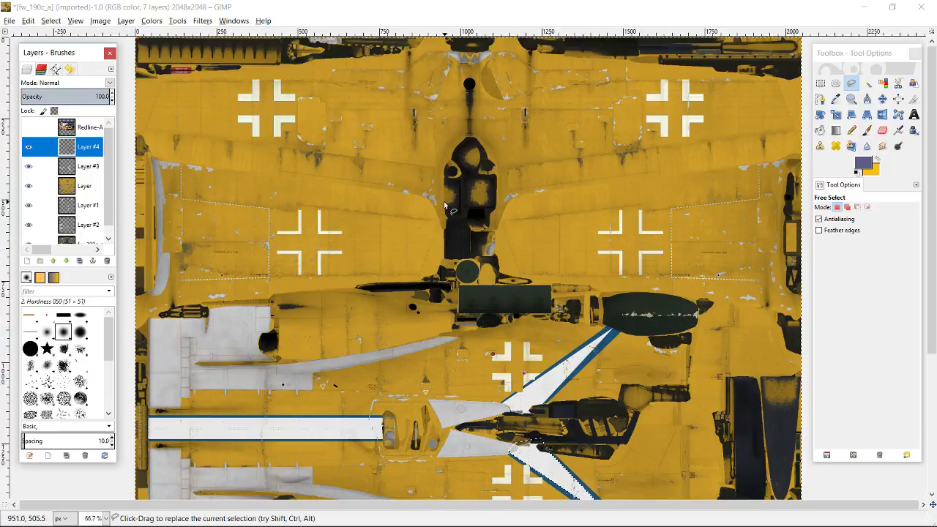
scroll(272, 352, down, 5)
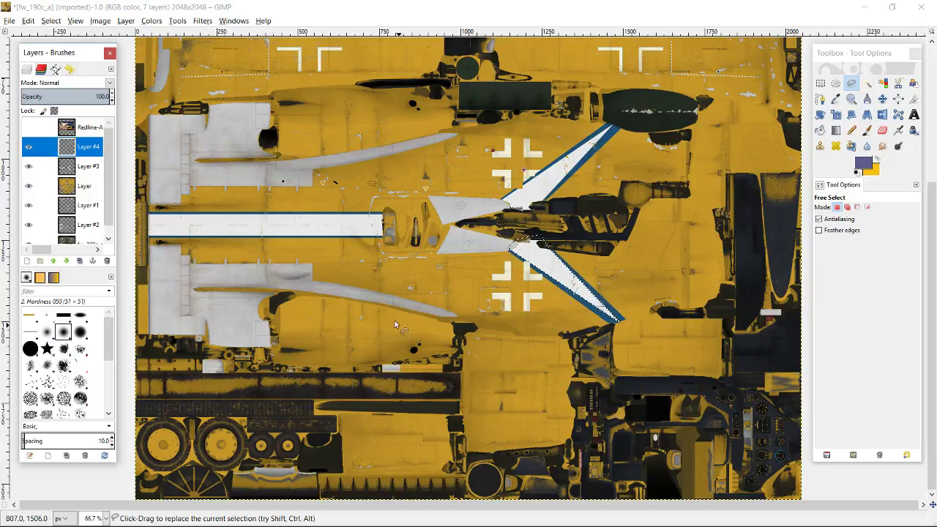
Step: Merge Layer #4 down into Layer #3, merge that into the yellow layer below, and clear the selection
right_click(91, 151)
click(128, 240)
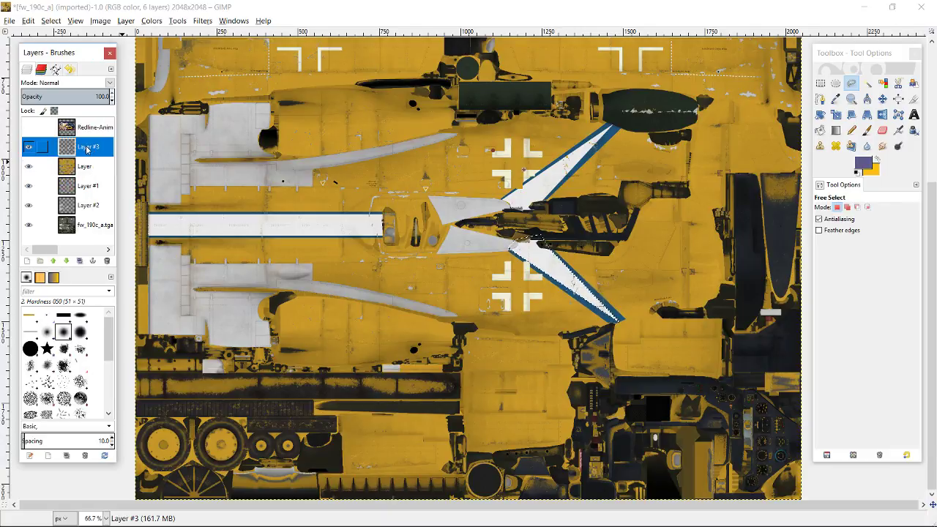
right_click(87, 149)
click(125, 240)
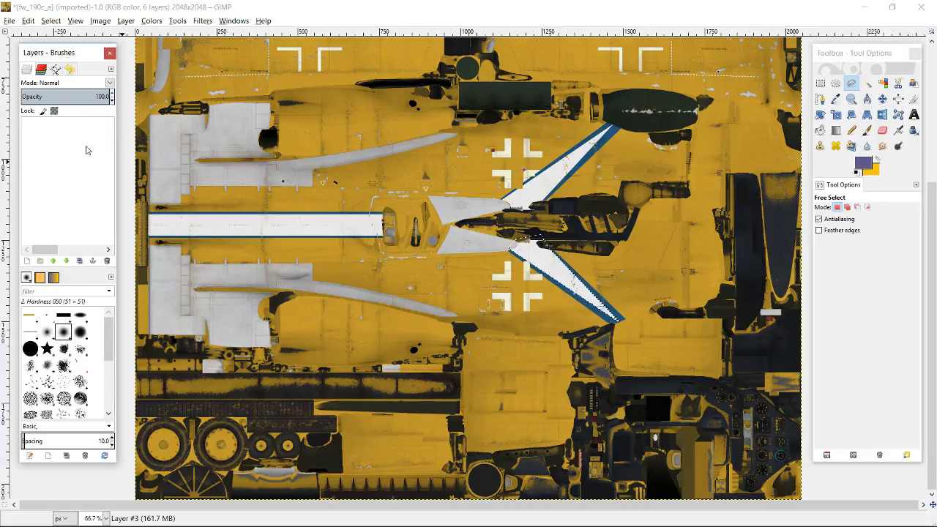
click(44, 21)
click(44, 46)
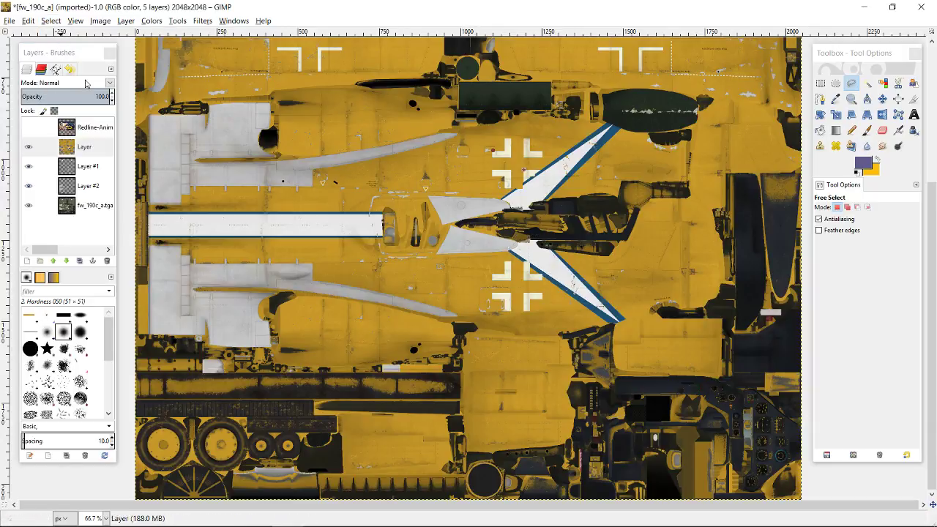
Step: Switch to the YouTube live dashboard in Firefox, check the stream preview and chat, and return to GIMP
scroll(397, 334, up, 5)
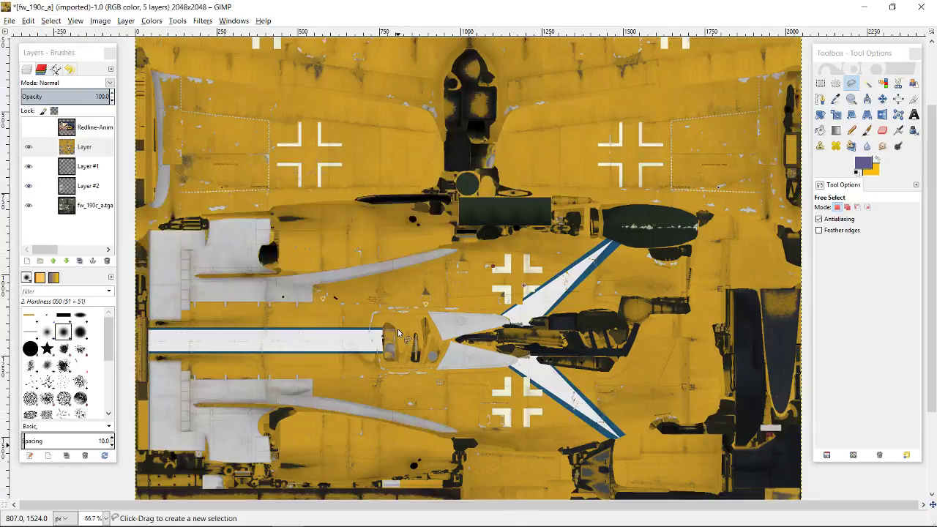
key(alt+Tab)
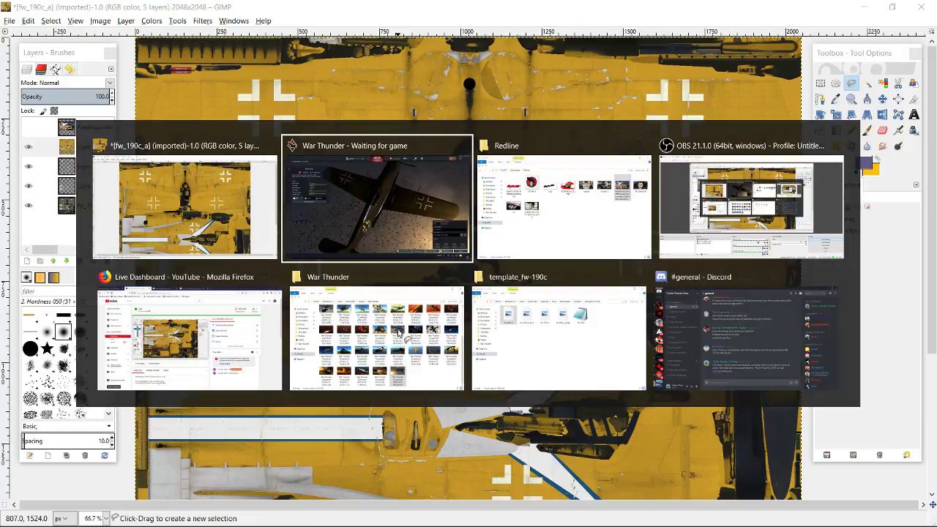
key(Tab)
key(Tab)
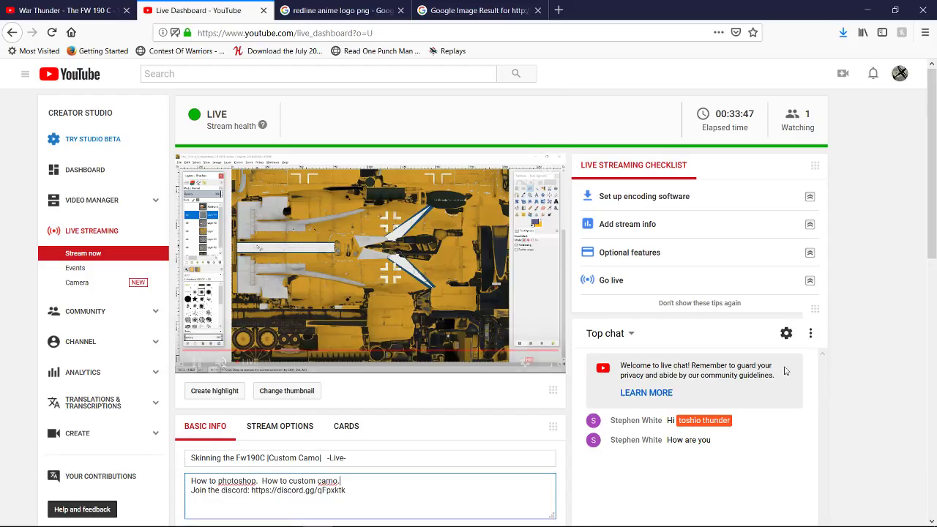
scroll(882, 401, down, 1)
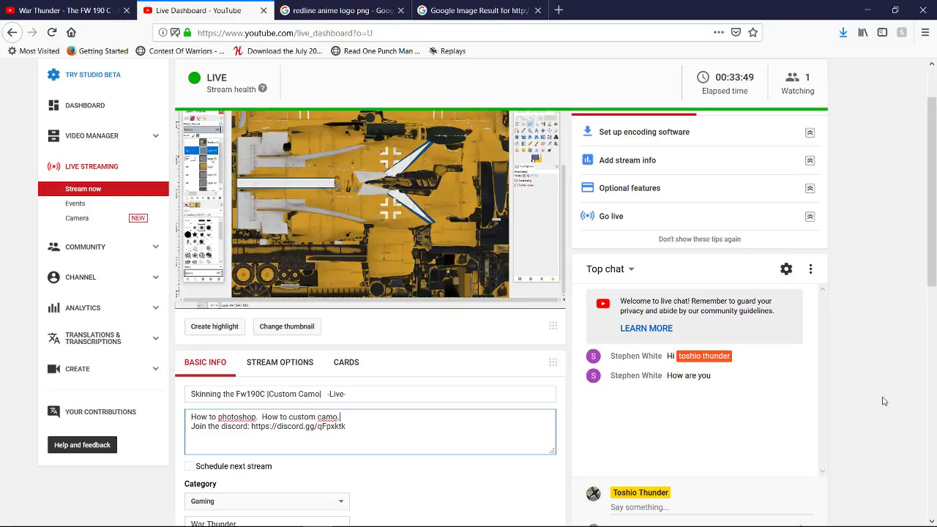
scroll(883, 401, up, 1)
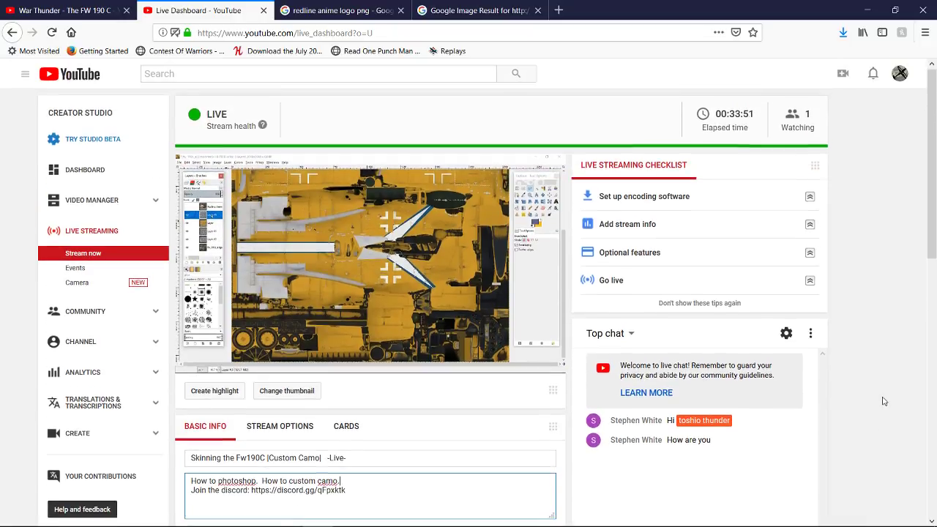
key(alt+Tab)
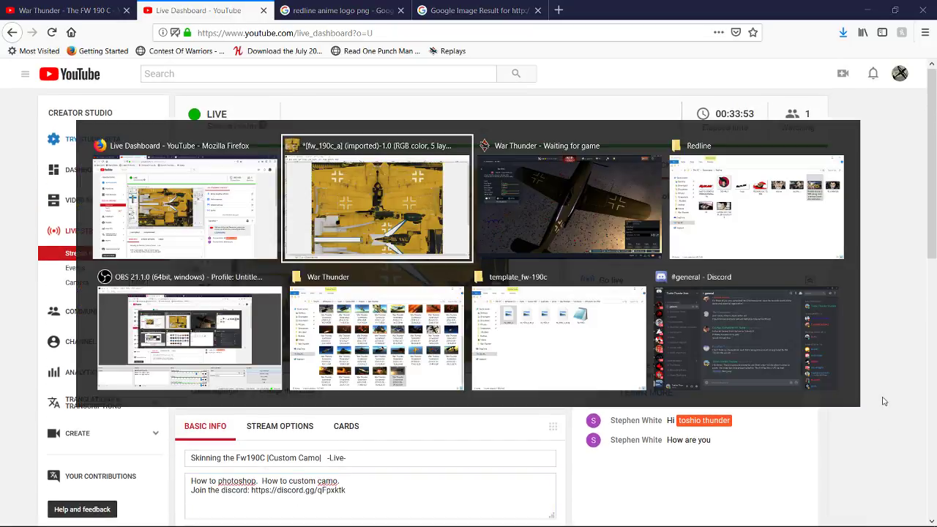
Step: Examine the whole merged yellow skin with its stripes for leftover flaws
scroll(622, 326, down, 3)
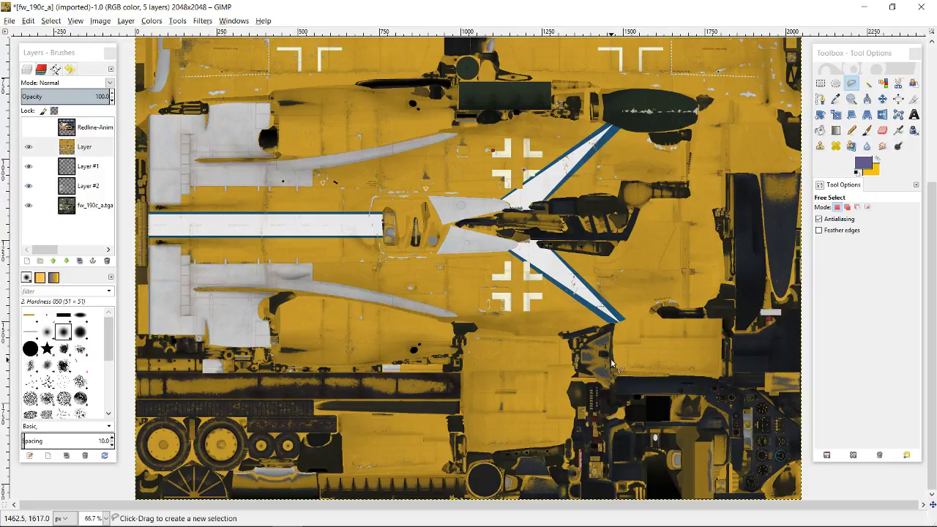
scroll(559, 384, up, 3)
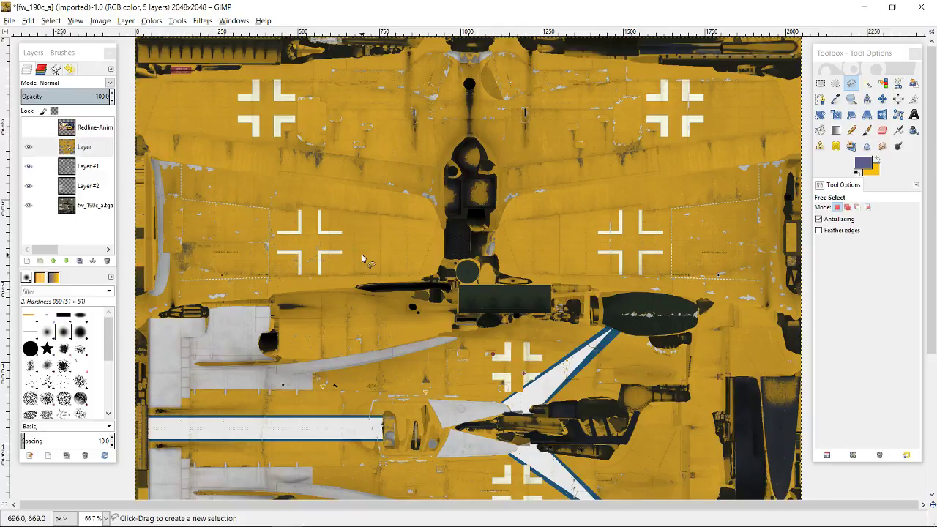
scroll(362, 255, down, 3)
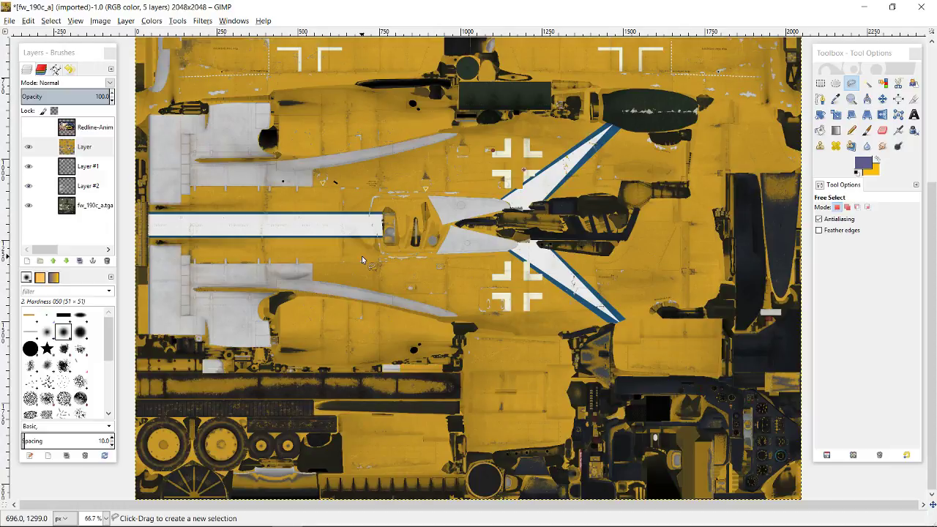
scroll(361, 257, up, 2)
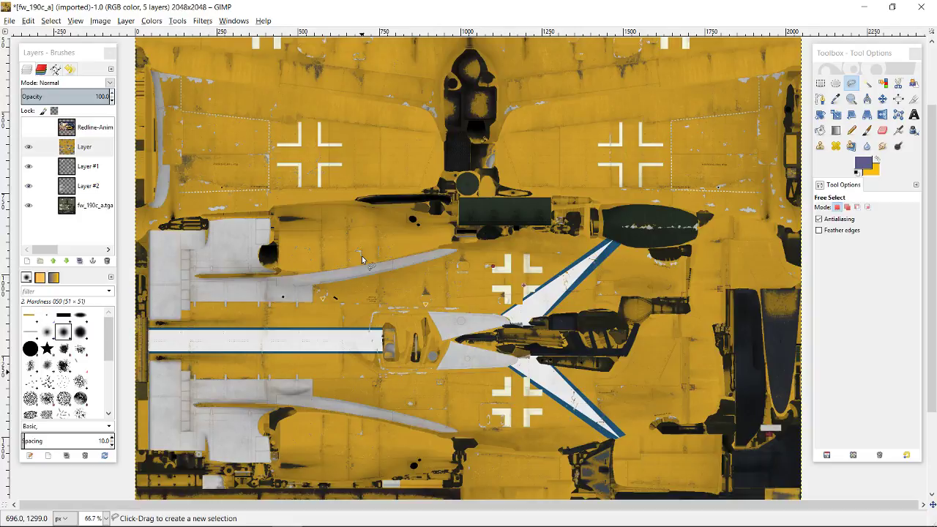
click(28, 148)
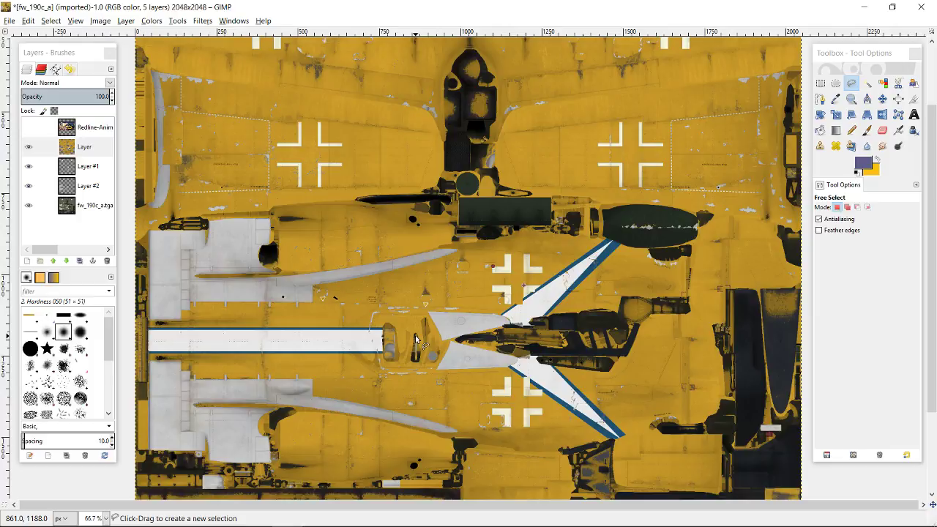
Step: Outline the missing section of the upper stripe's blue border beside the fuselage cross with Free Select and close it as a selection
scroll(415, 339, down, 4)
scroll(499, 299, up, 4)
scroll(525, 309, up, 8)
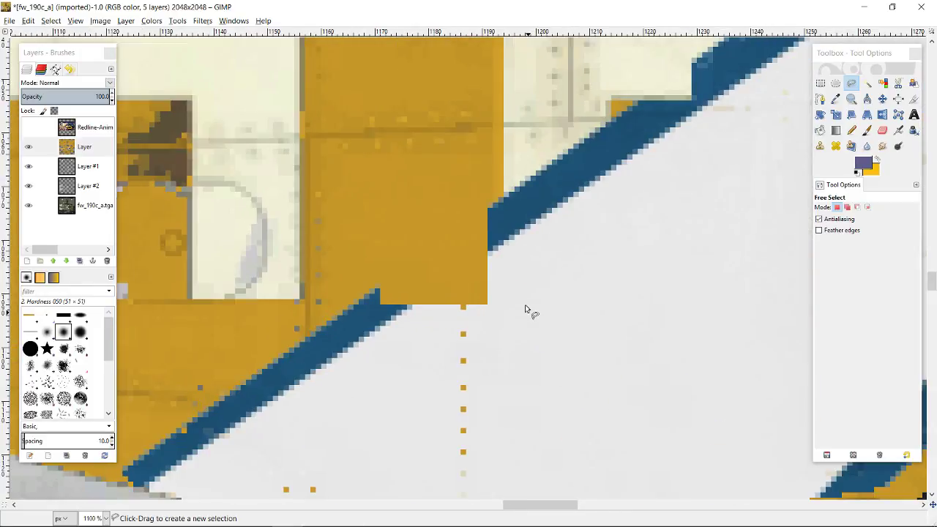
click(851, 84)
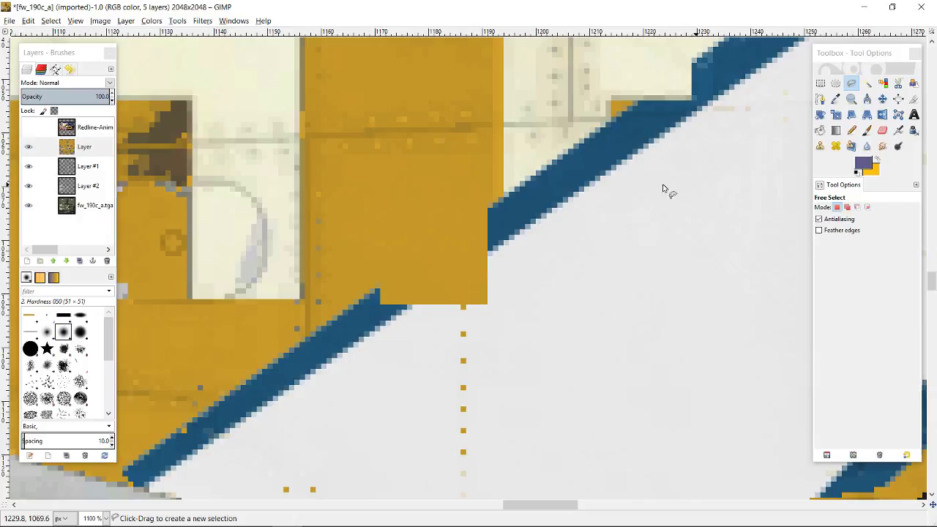
click(375, 289)
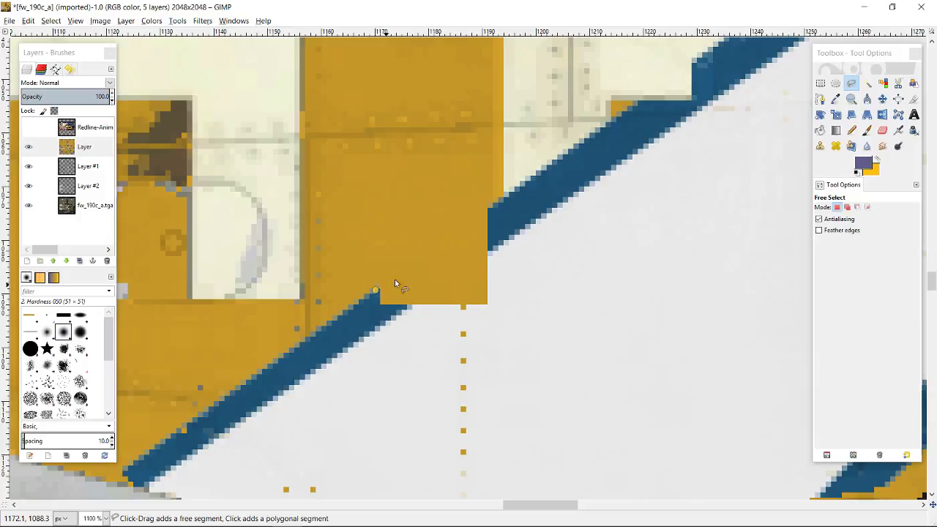
click(490, 209)
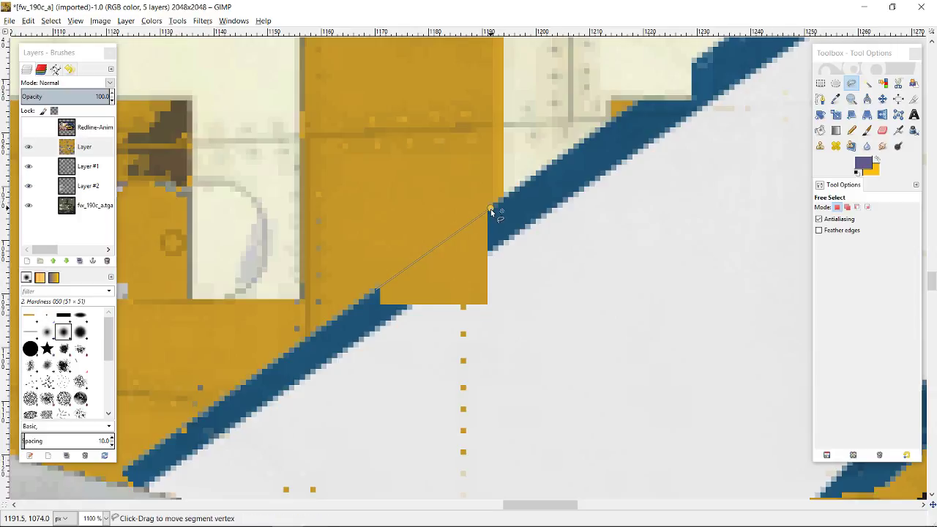
click(497, 249)
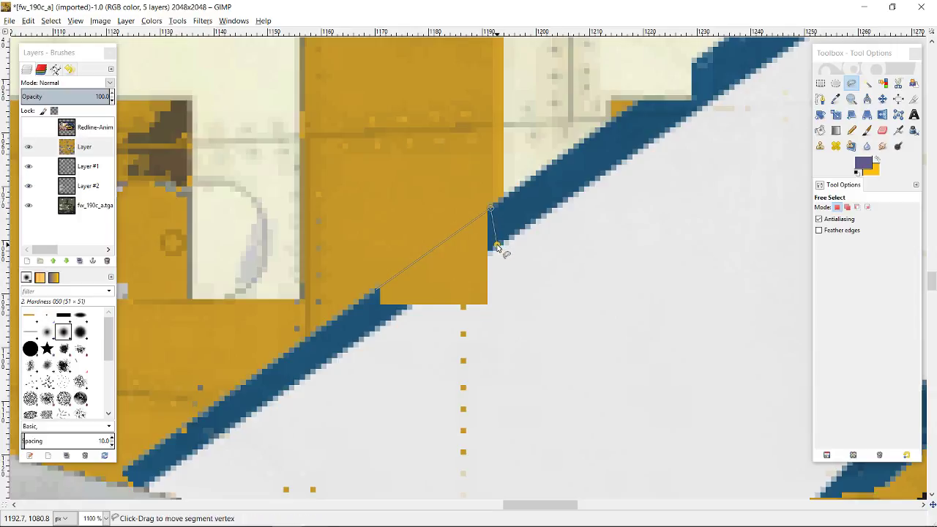
click(401, 308)
click(374, 308)
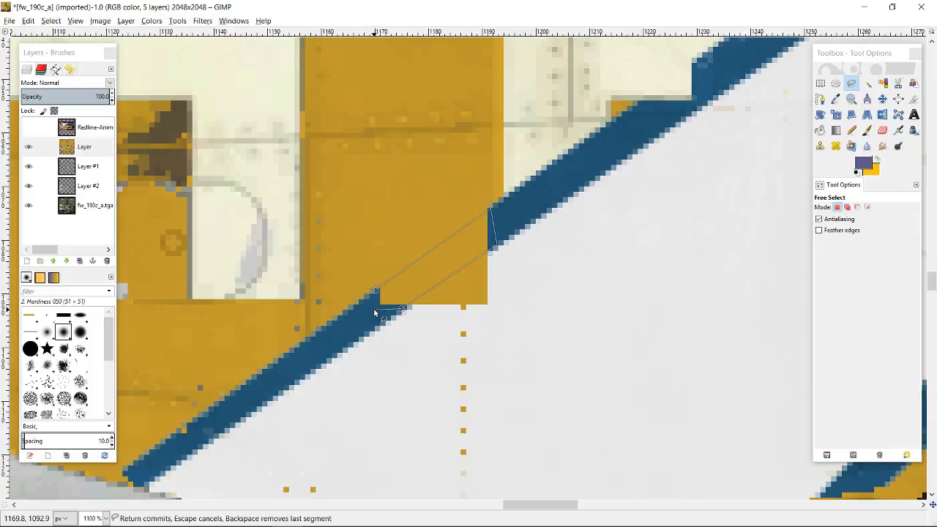
click(375, 293)
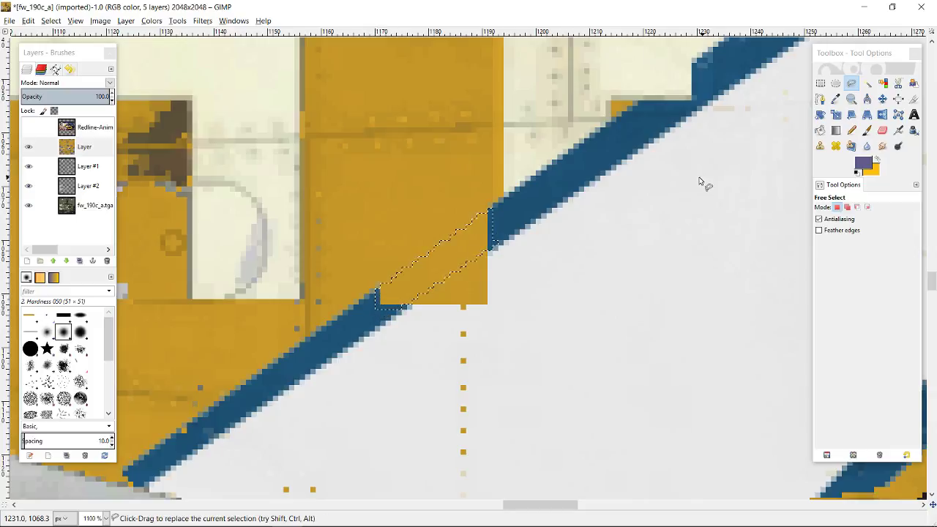
key(Return)
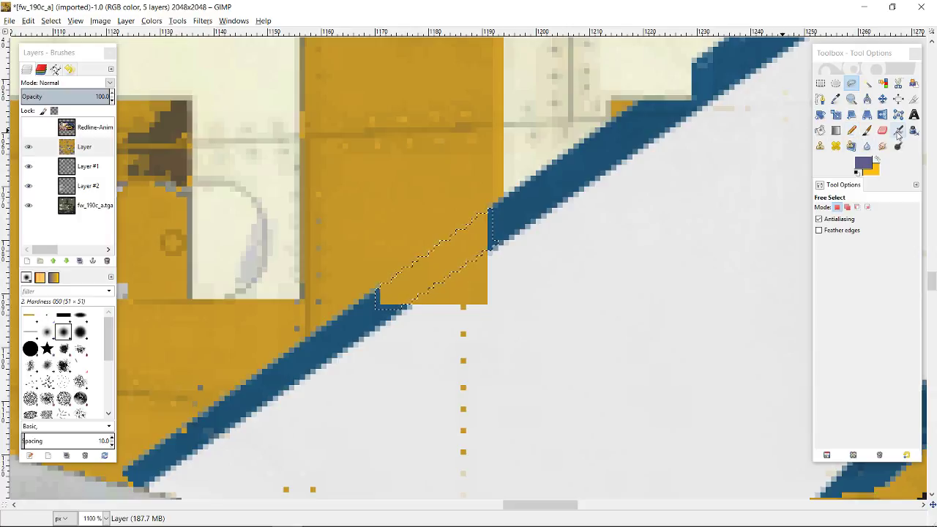
Step: Sample the stripe's blue as the foreground colour, bucket-fill the selected border gap with it, and return to Free Select
click(835, 98)
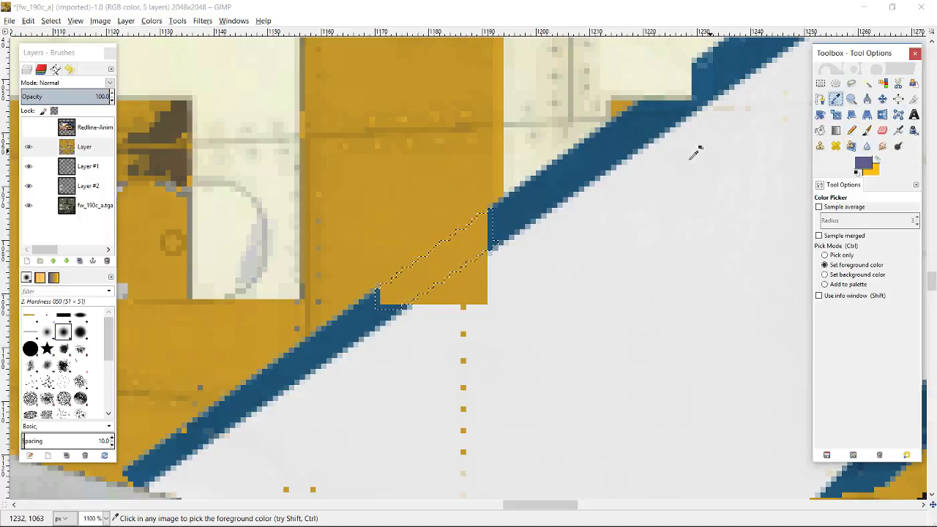
click(501, 210)
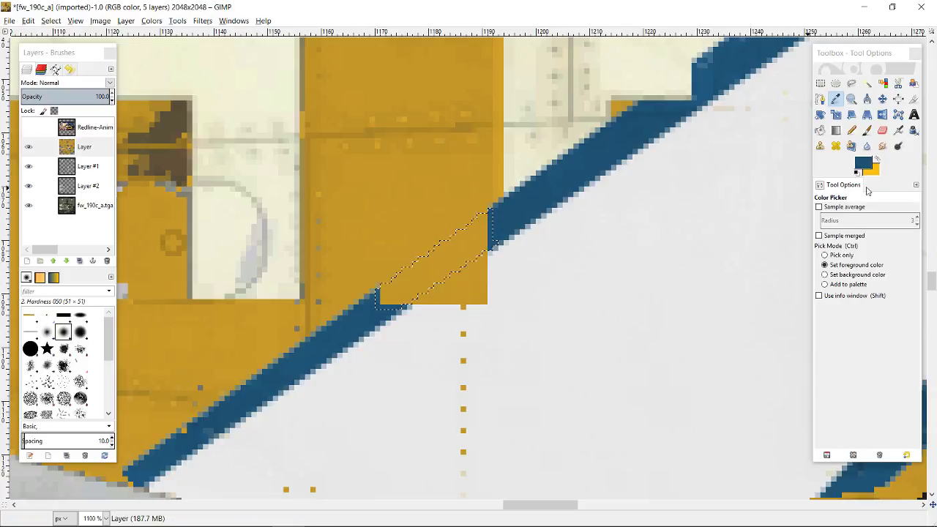
click(819, 130)
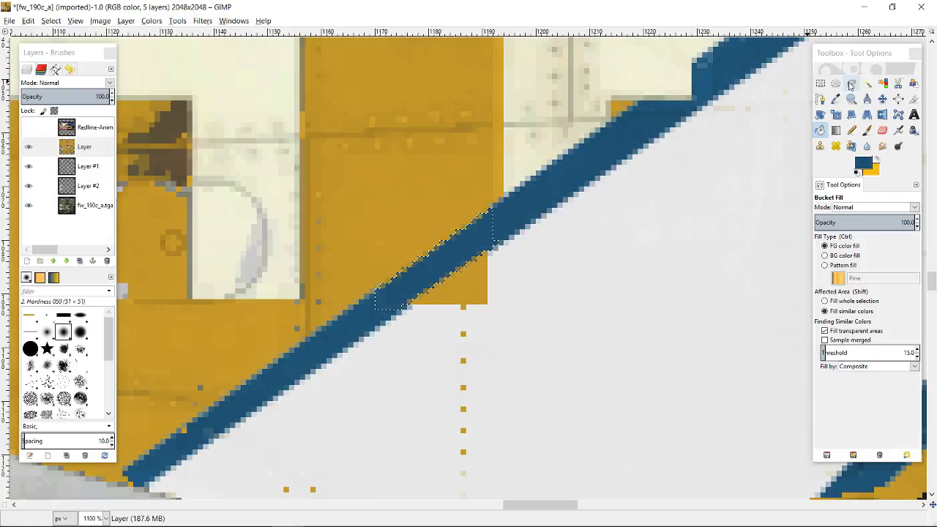
click(851, 85)
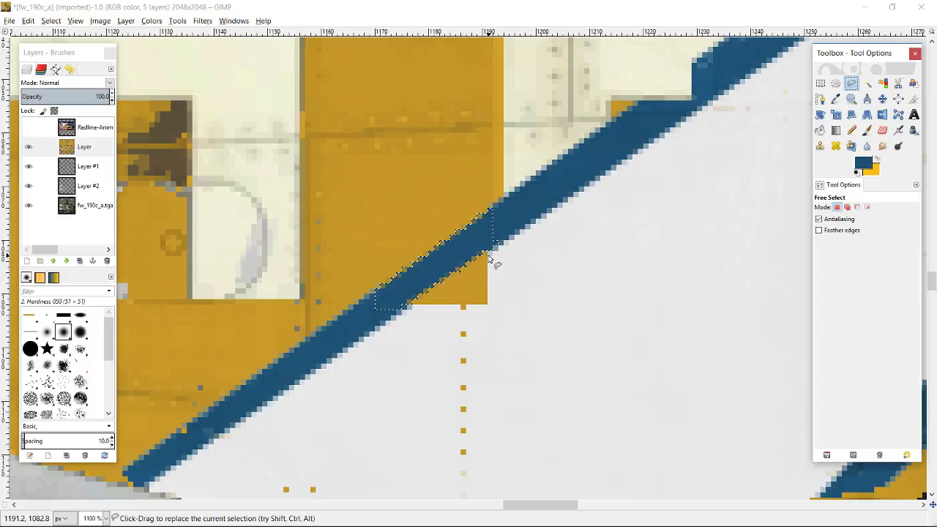
Step: Outline the leftover yellow triangle inside the white stripe, just below the repaired blue border, with Free Select and close the selection
click(485, 254)
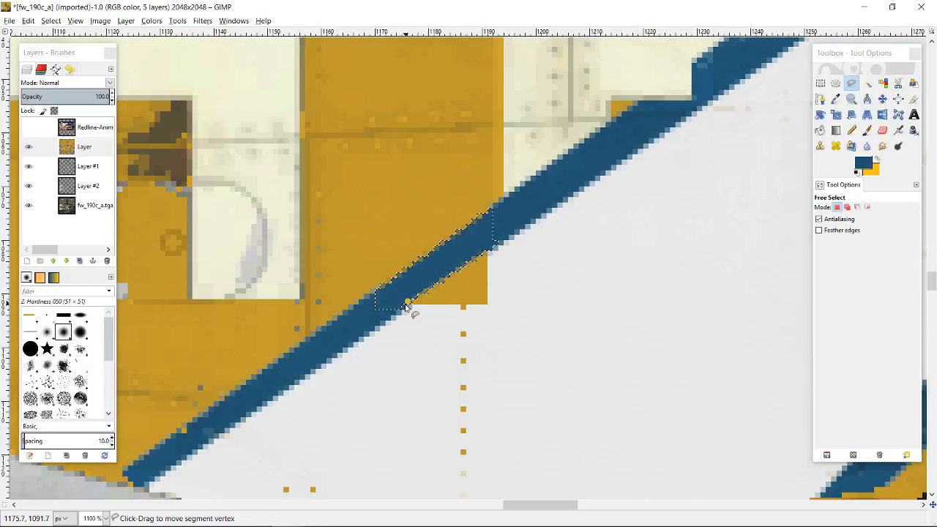
click(411, 337)
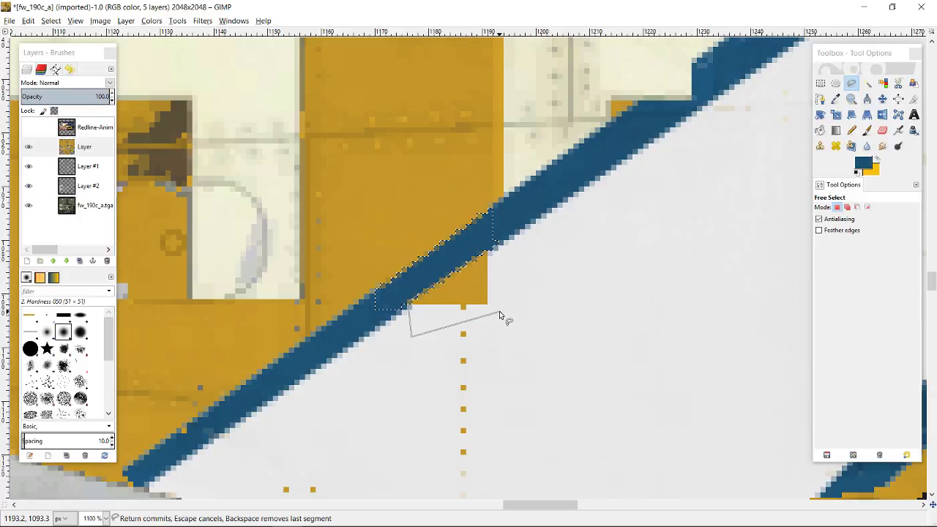
click(496, 243)
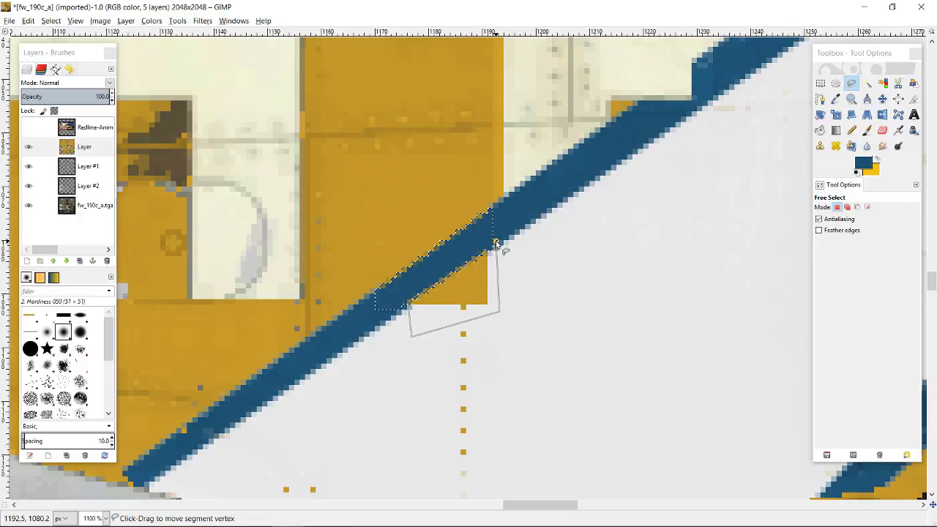
click(488, 252)
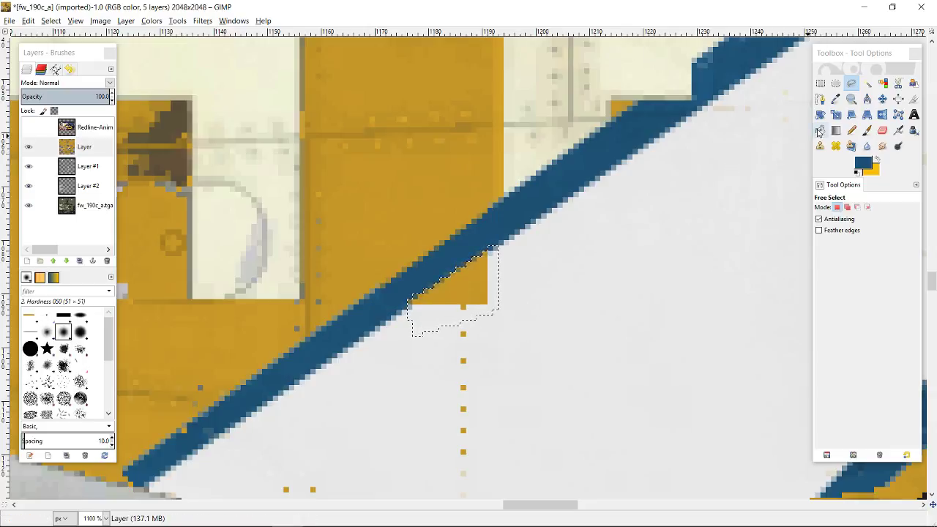
Step: Sample the stripe's white as the foreground colour and bucket-fill the selected yellow triangle with it
click(877, 160)
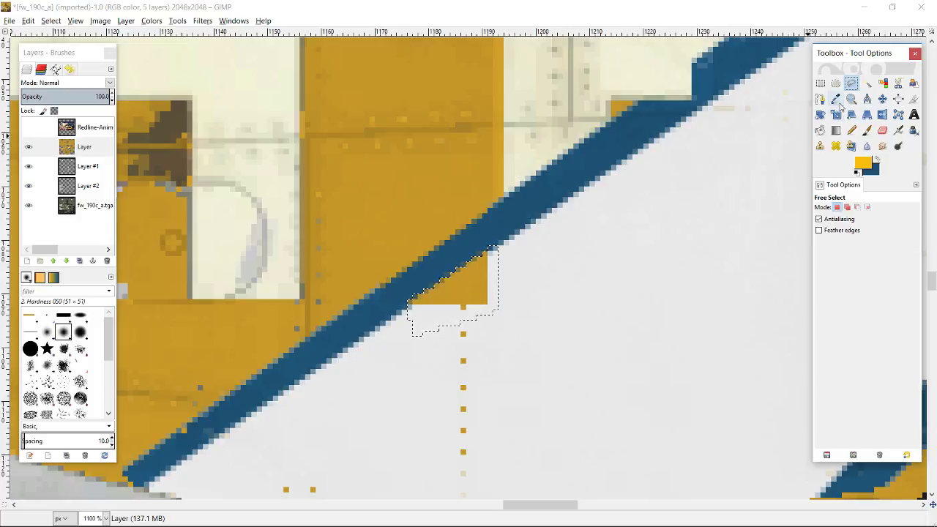
click(835, 99)
click(493, 273)
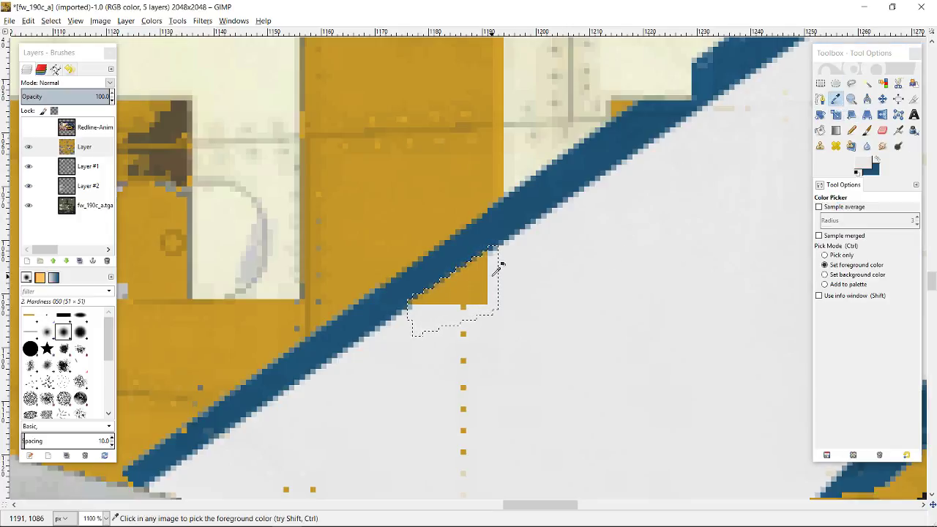
click(820, 130)
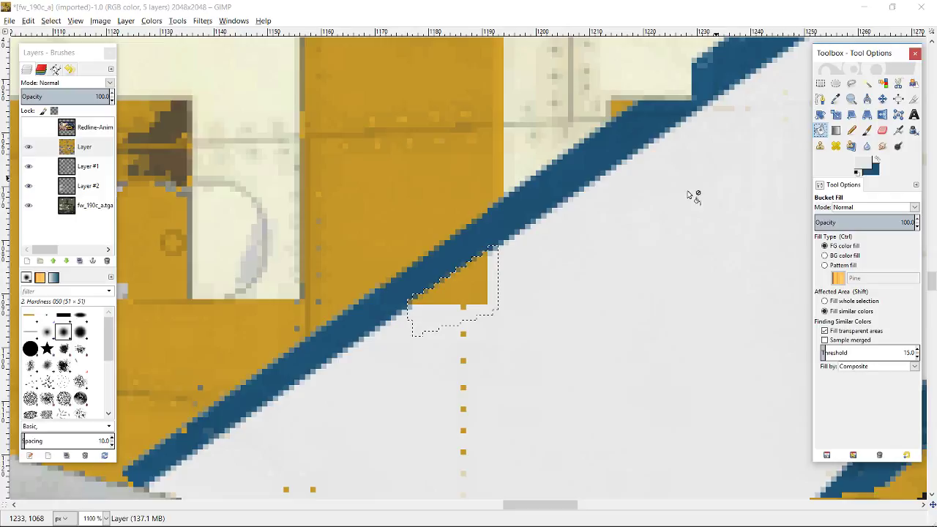
click(468, 293)
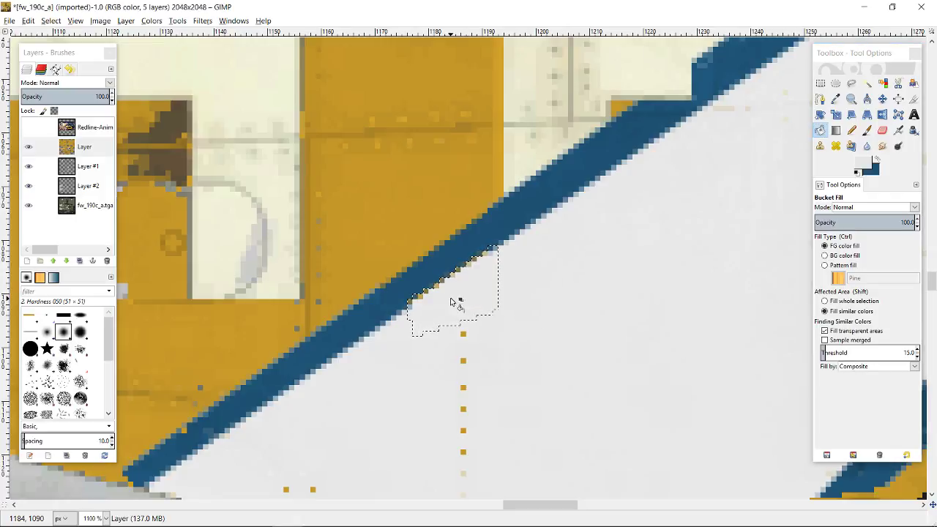
Step: Outline the notch in the upper stripe's blue border at the cross's cream corner with Free Select and close the selection
scroll(540, 300, down, 5)
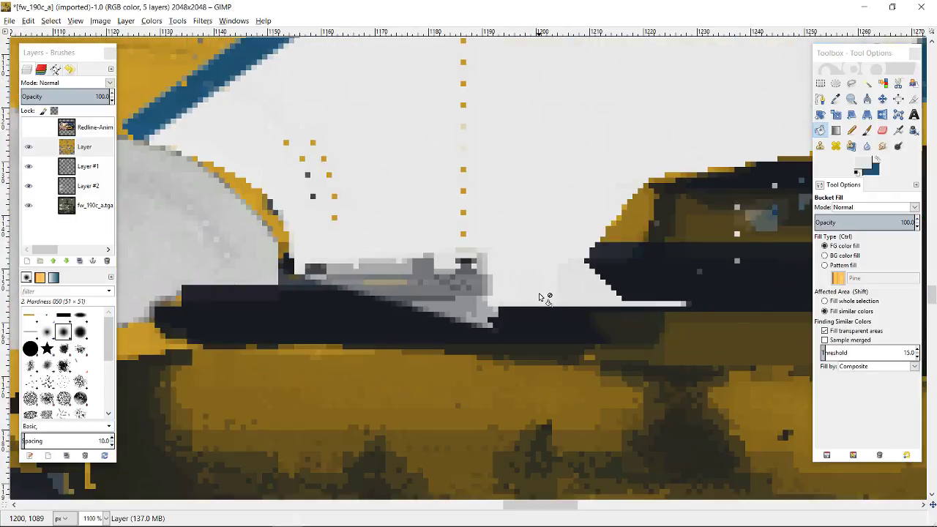
scroll(540, 299, down, 3)
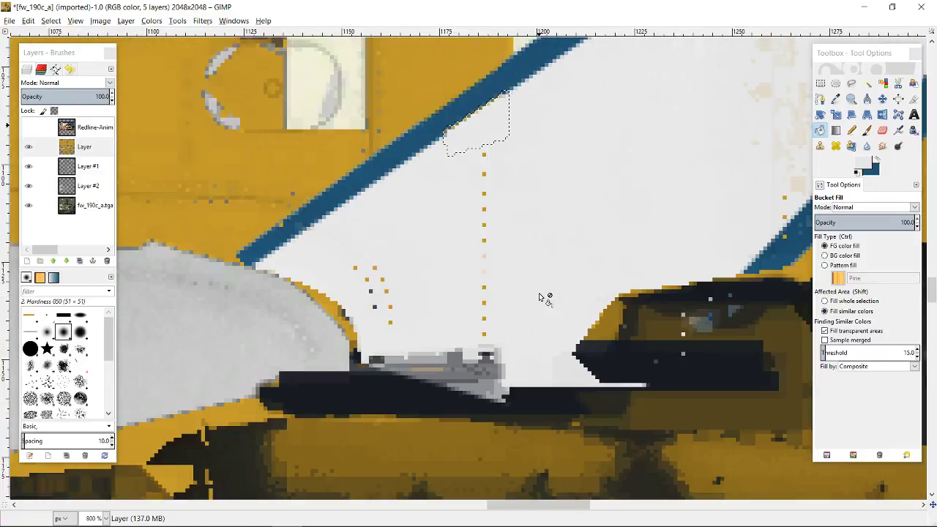
scroll(540, 298, down, 1)
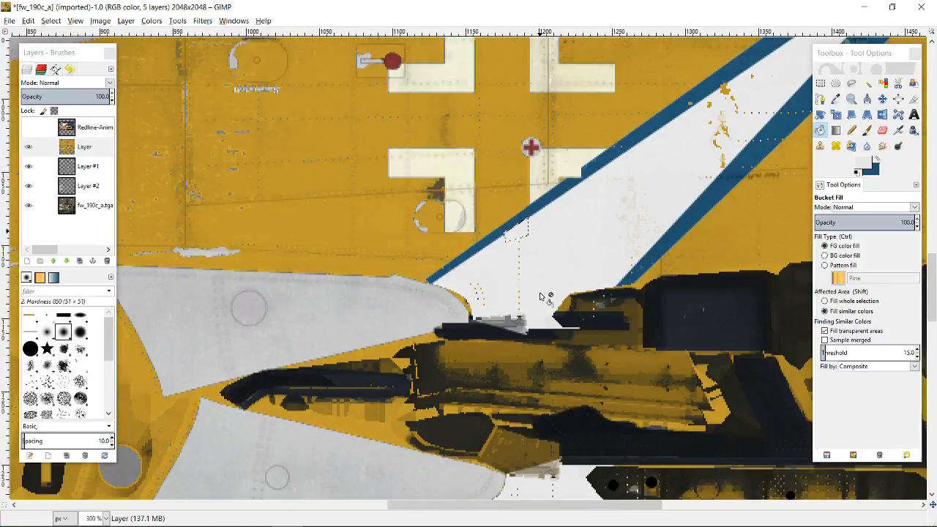
scroll(562, 241, up, 3)
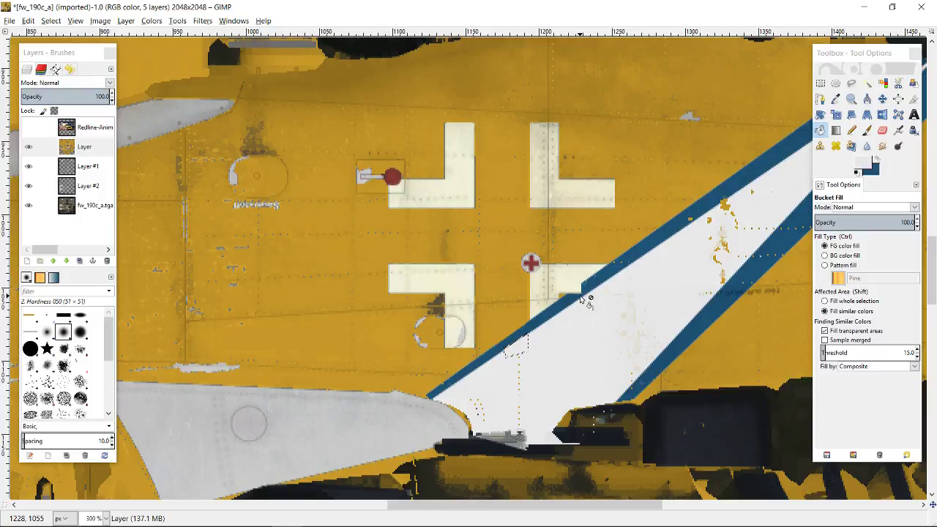
scroll(580, 297, up, 6)
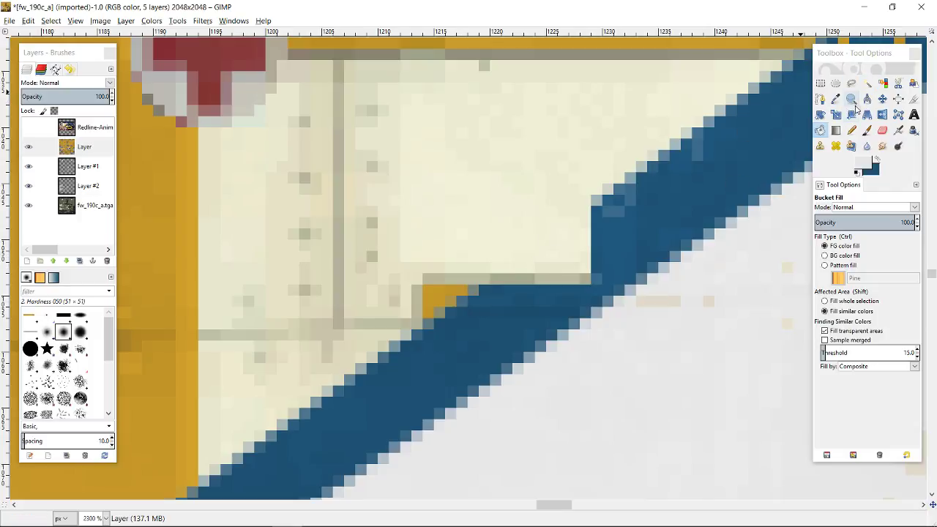
click(851, 84)
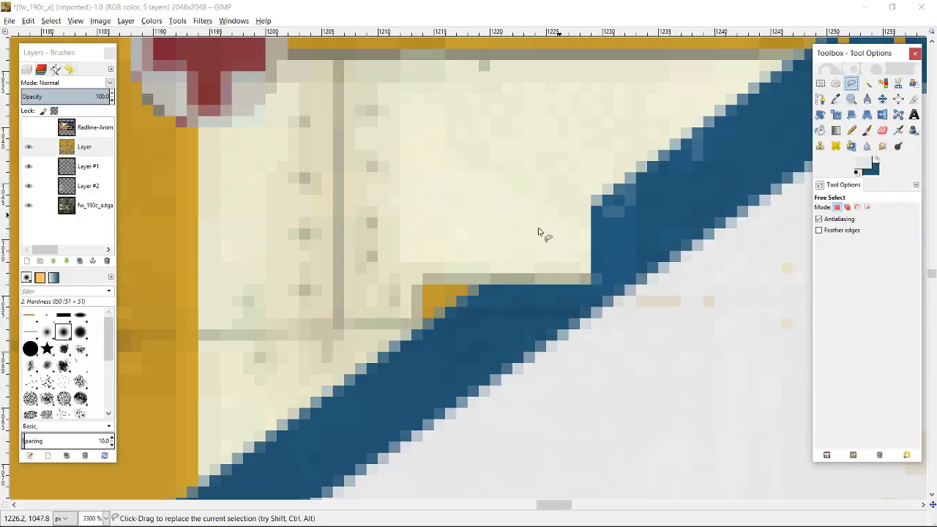
click(483, 286)
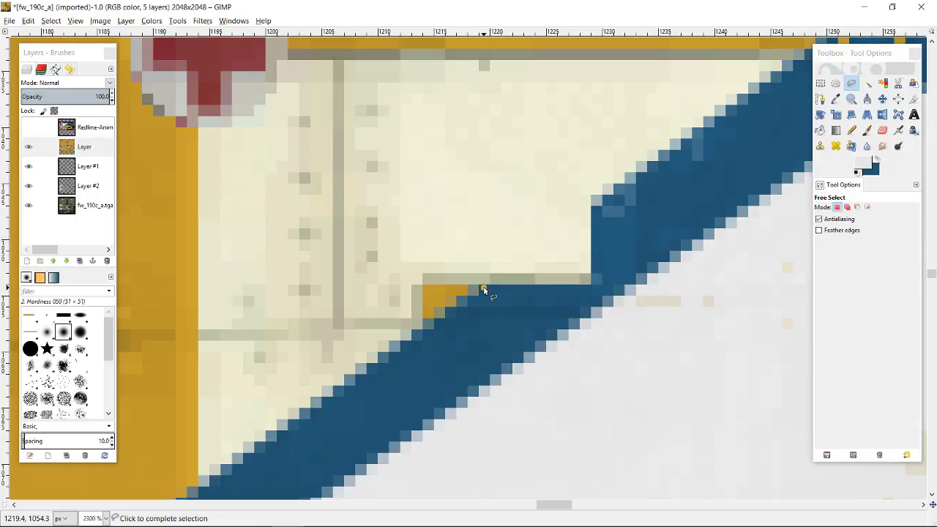
click(621, 189)
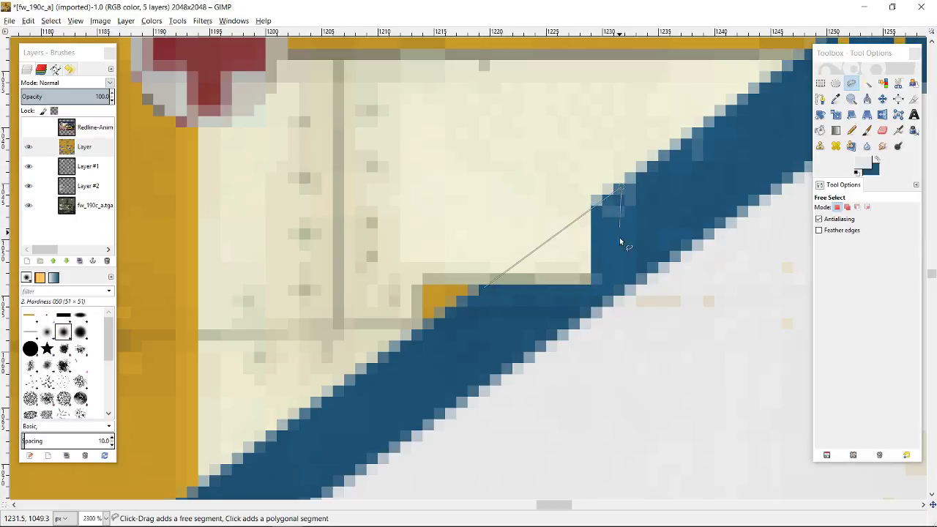
click(601, 291)
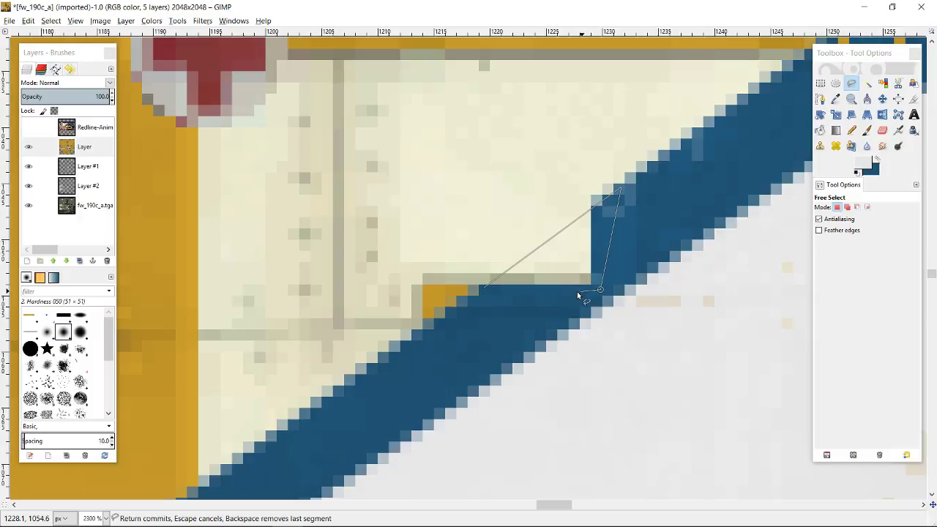
click(483, 289)
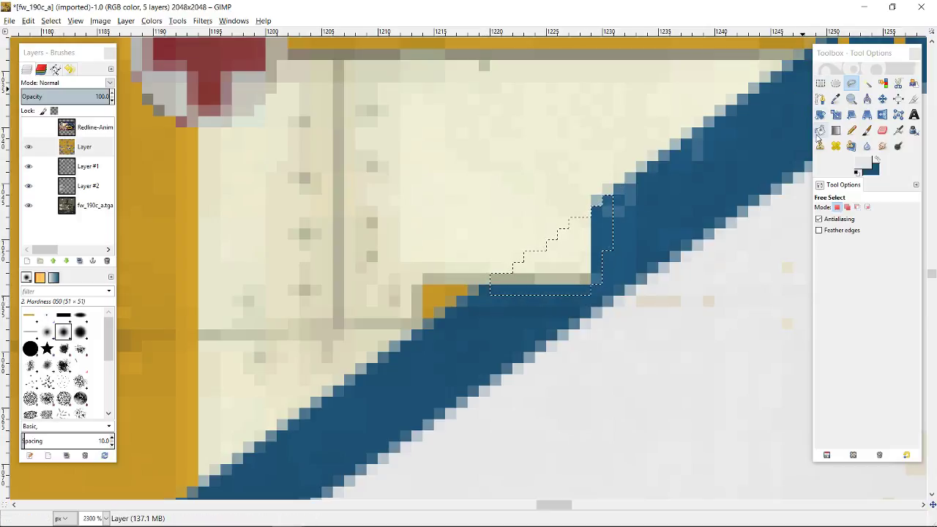
Step: Swap the foreground colour back to blue and bucket-fill the selected notch in the upper stripe's border
click(820, 130)
click(876, 158)
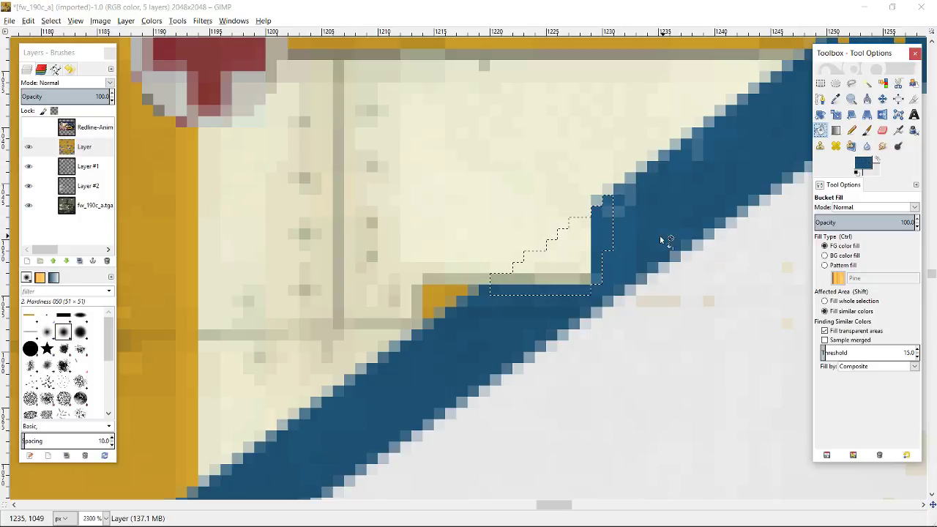
click(579, 261)
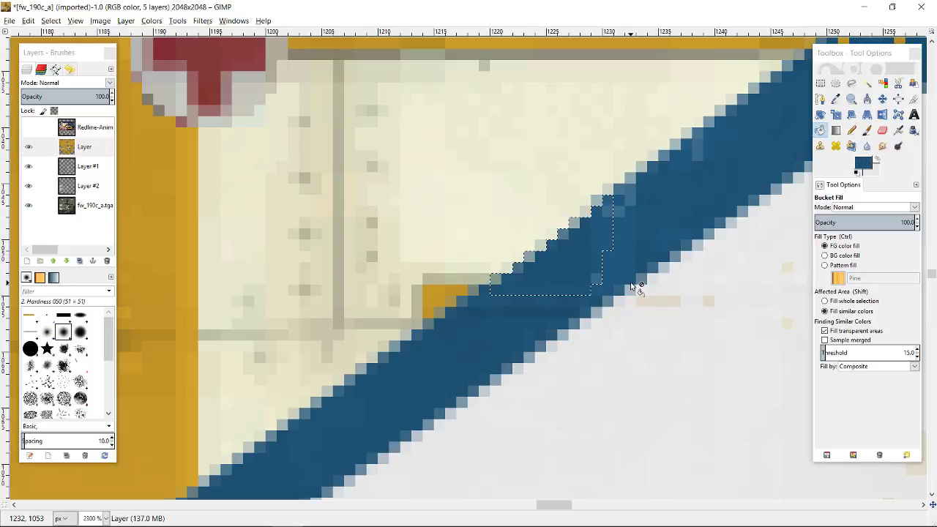
Step: On the lower stripe, select the blue border's gap across the cross's cream vertical arm with Free Select and bucket-fill it with blue
scroll(631, 285, down, 8)
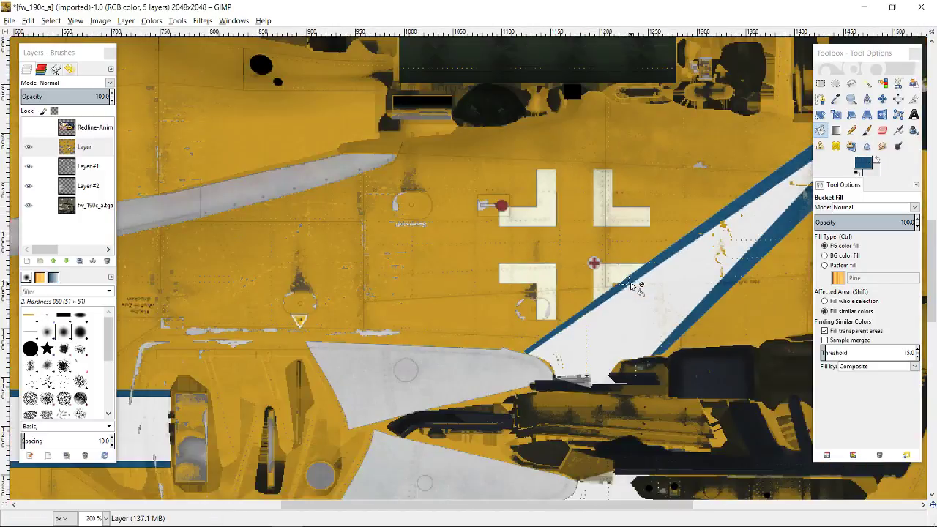
scroll(631, 285, down, 3)
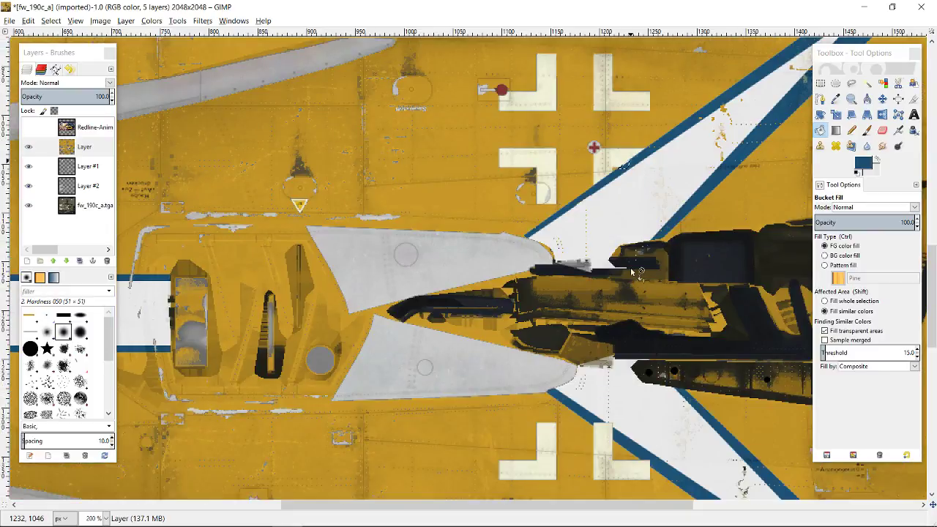
scroll(627, 251, down, 3)
scroll(629, 252, down, 3)
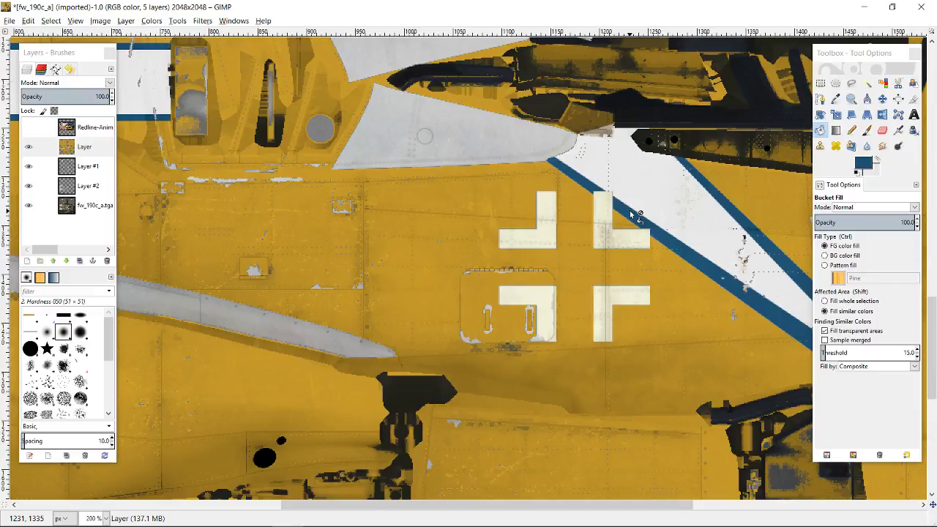
ctrl+scroll(629, 210, up, 5)
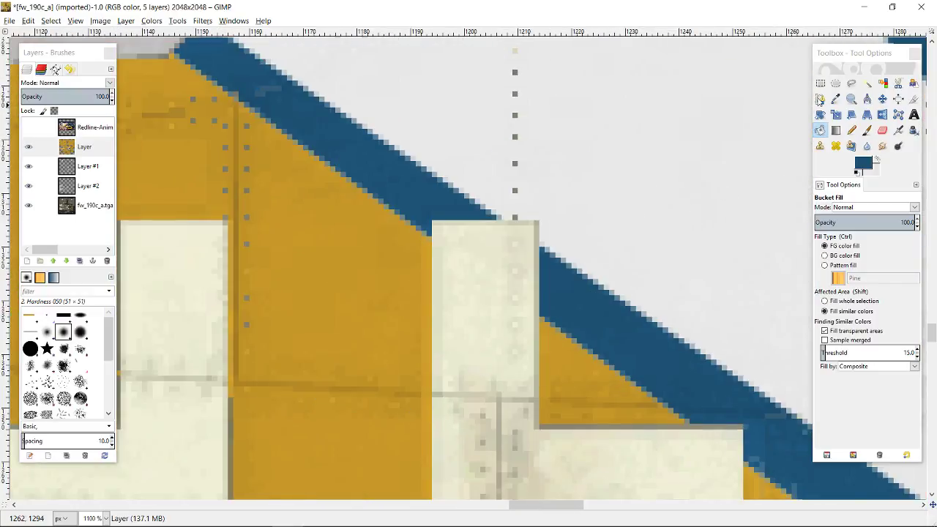
click(851, 84)
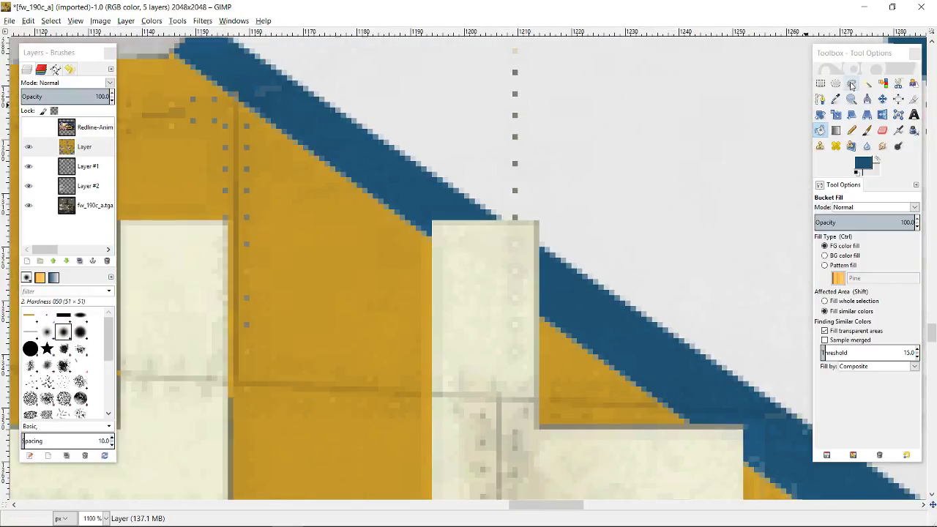
click(429, 234)
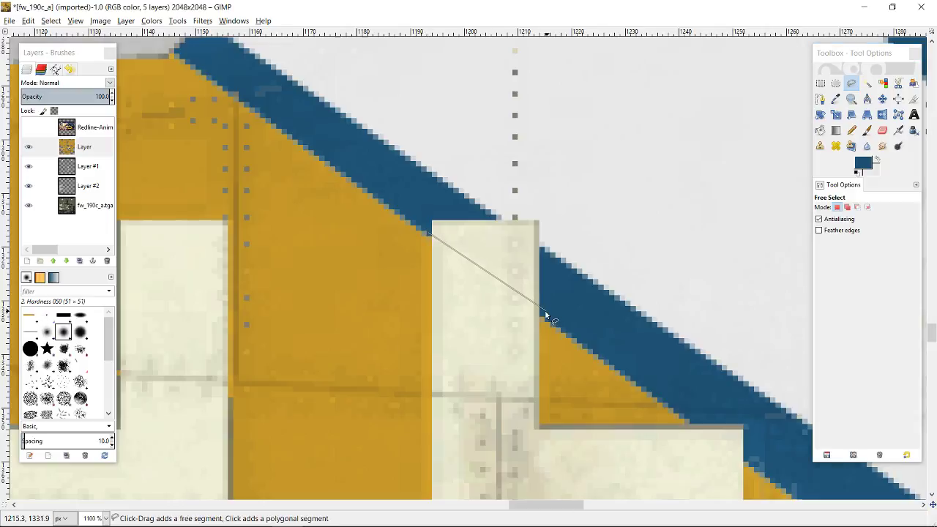
click(541, 315)
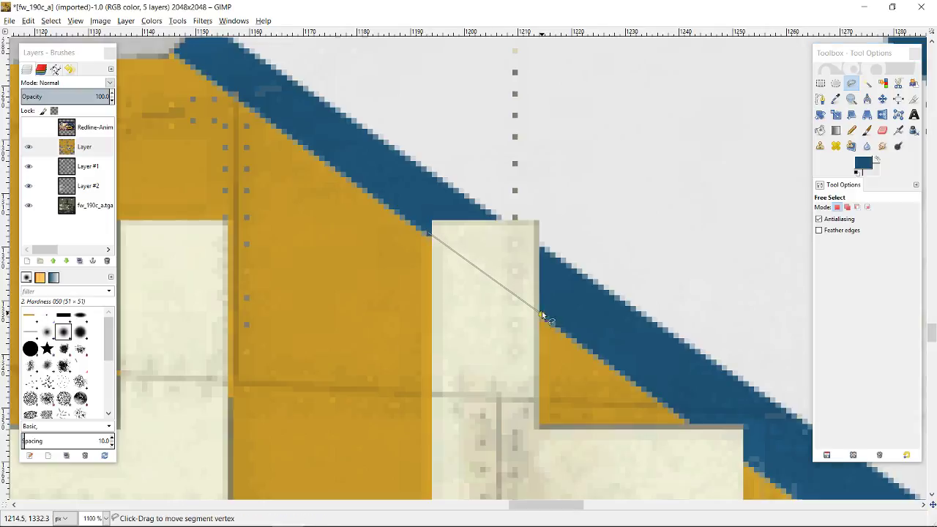
click(541, 251)
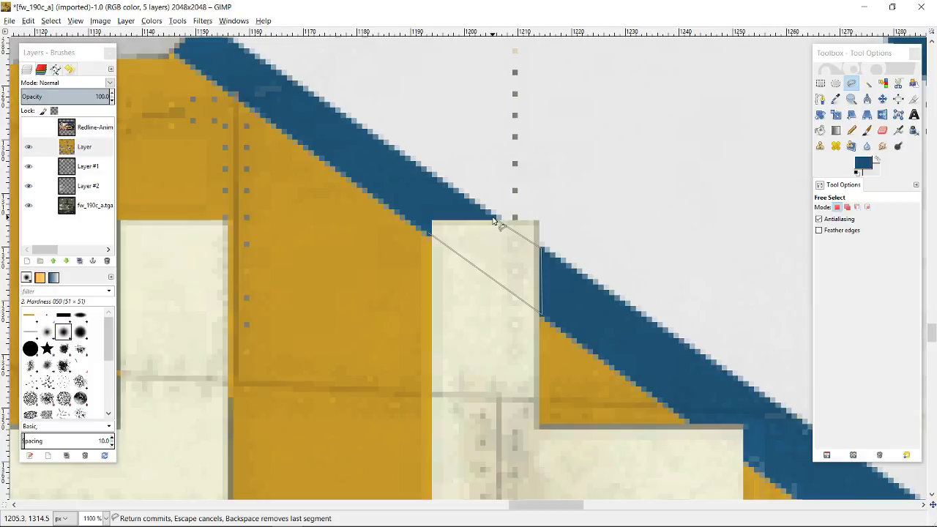
click(496, 218)
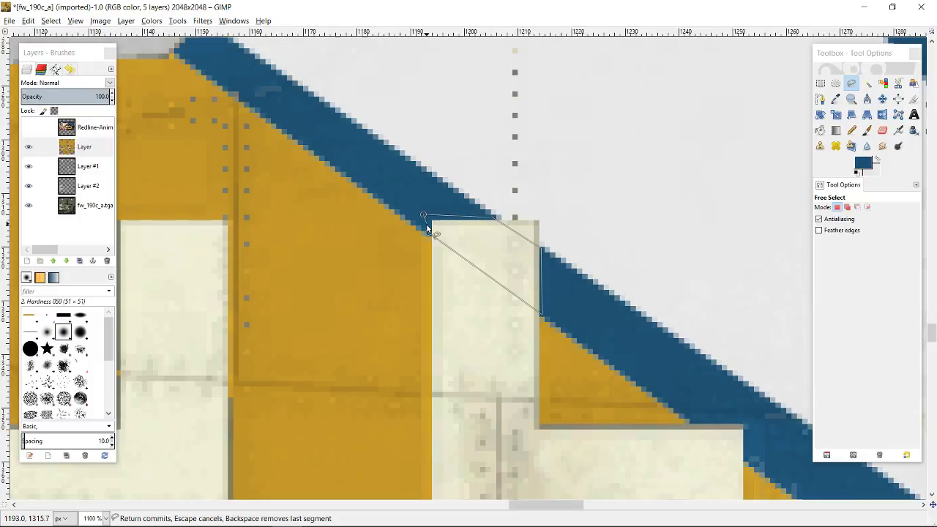
click(429, 231)
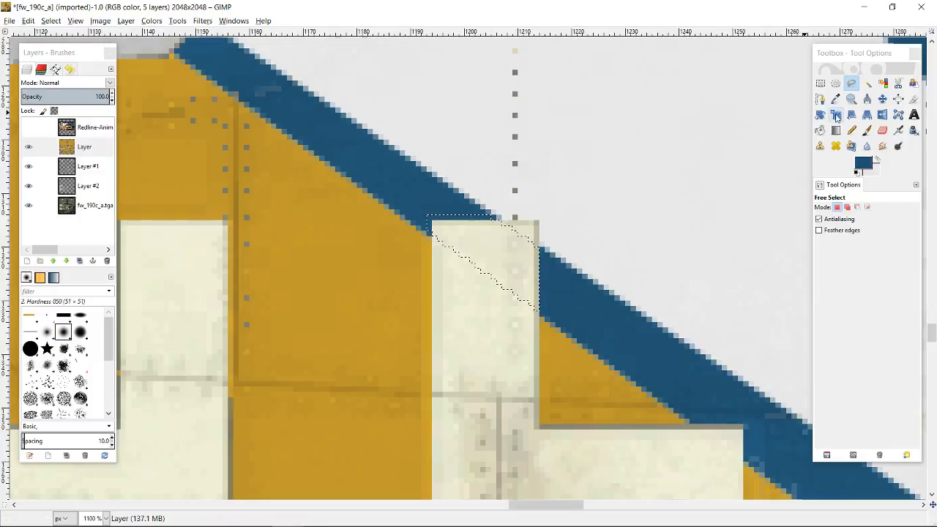
click(819, 131)
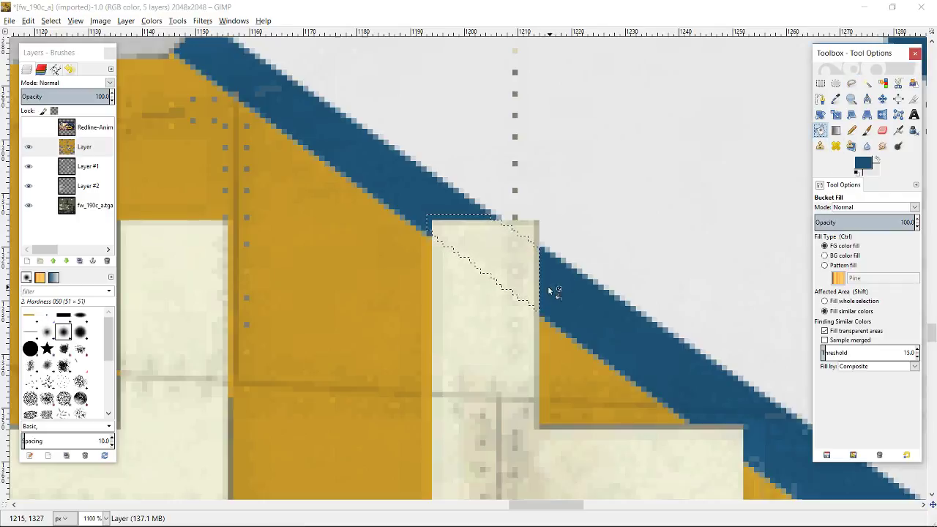
click(503, 260)
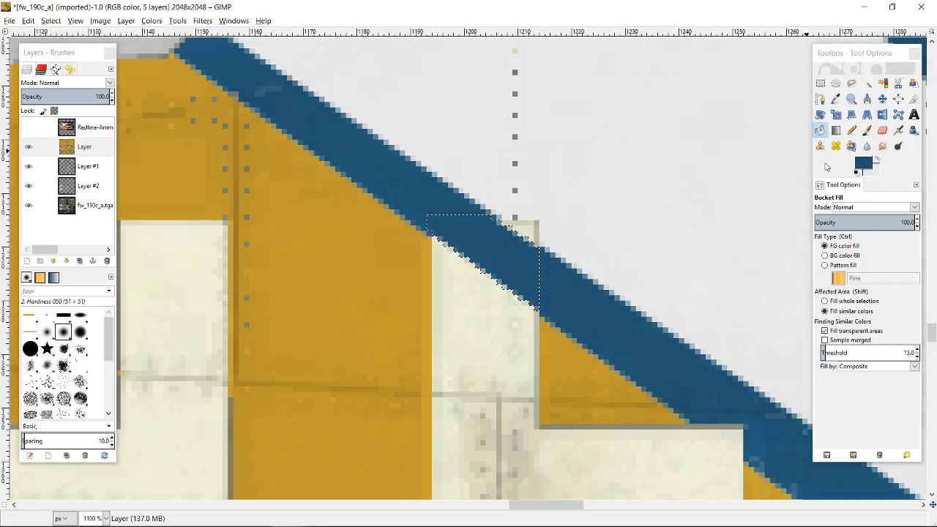
Step: Select the cream cross remnant inside the lower stripe, along its blue border, with Free Select and bucket-fill it with the stripe's white
click(876, 160)
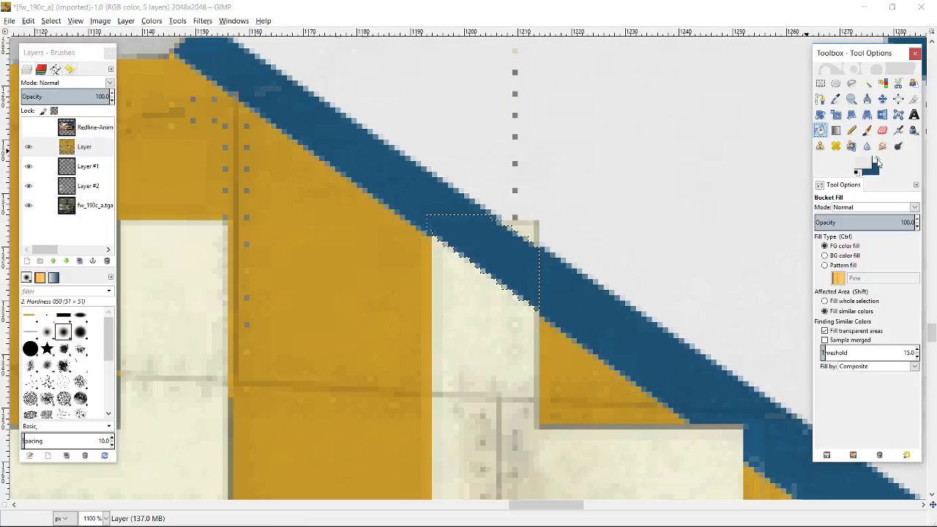
click(851, 84)
click(498, 218)
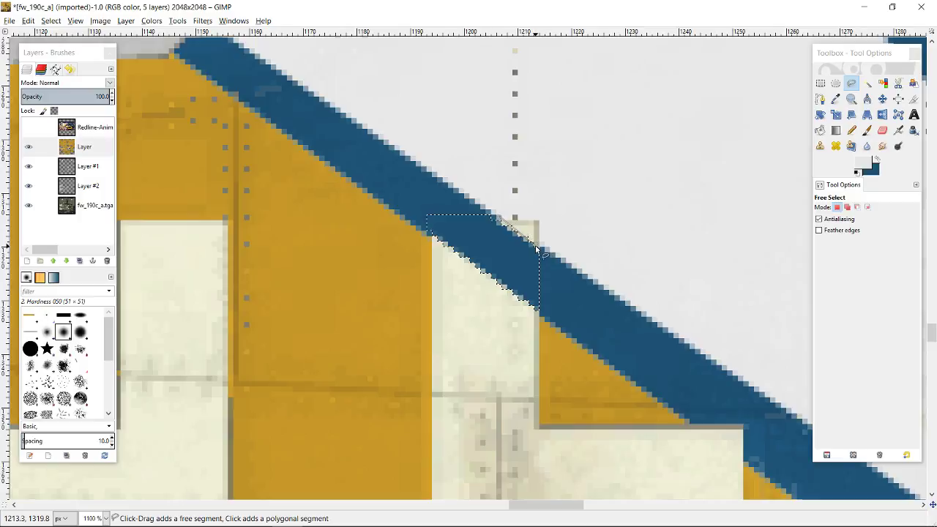
click(558, 225)
click(488, 192)
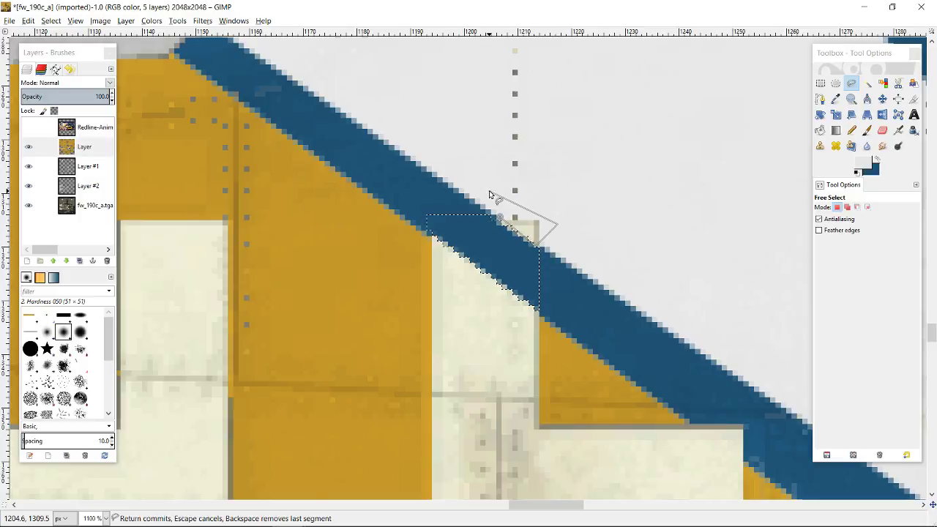
click(498, 218)
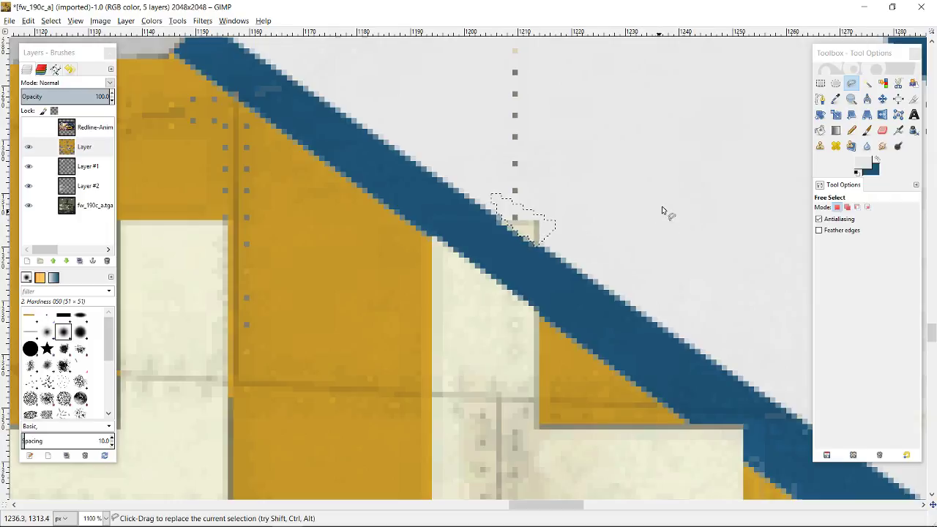
click(819, 130)
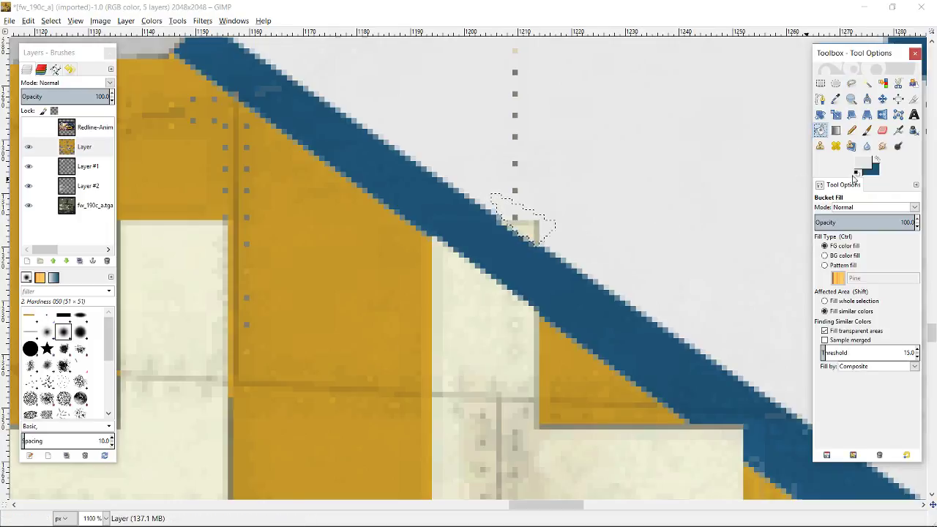
click(535, 227)
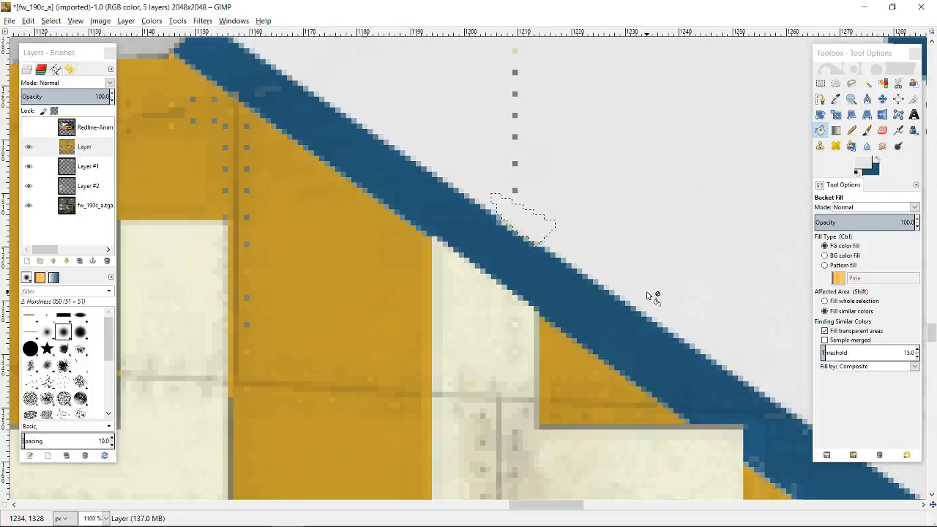
click(851, 84)
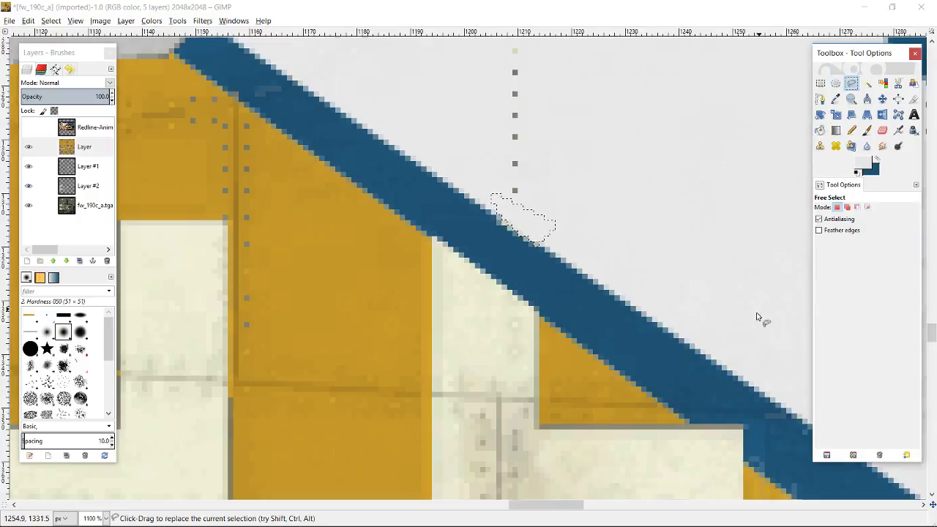
click(689, 424)
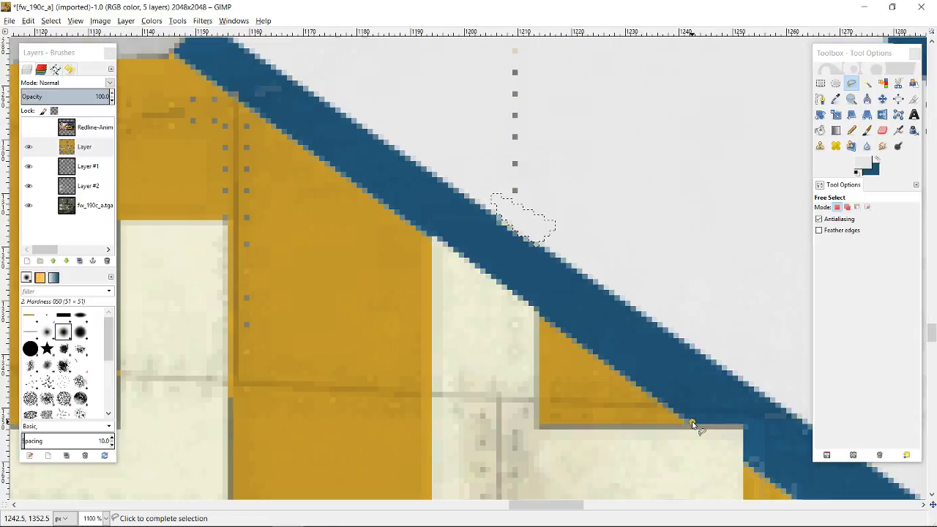
click(744, 459)
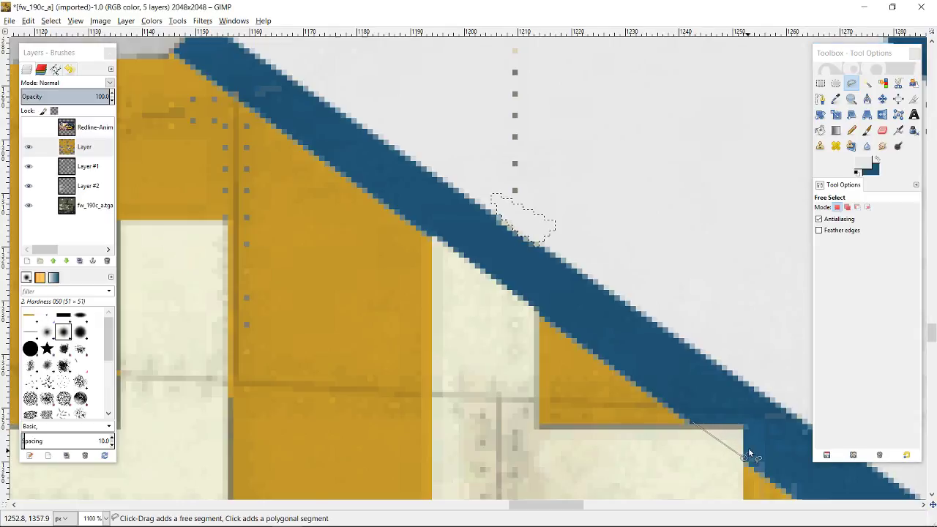
click(761, 432)
click(729, 403)
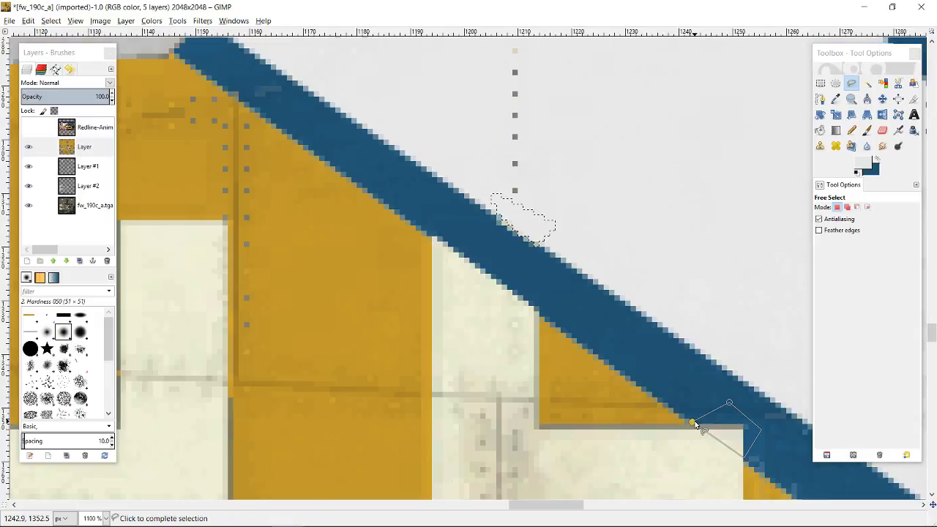
click(692, 421)
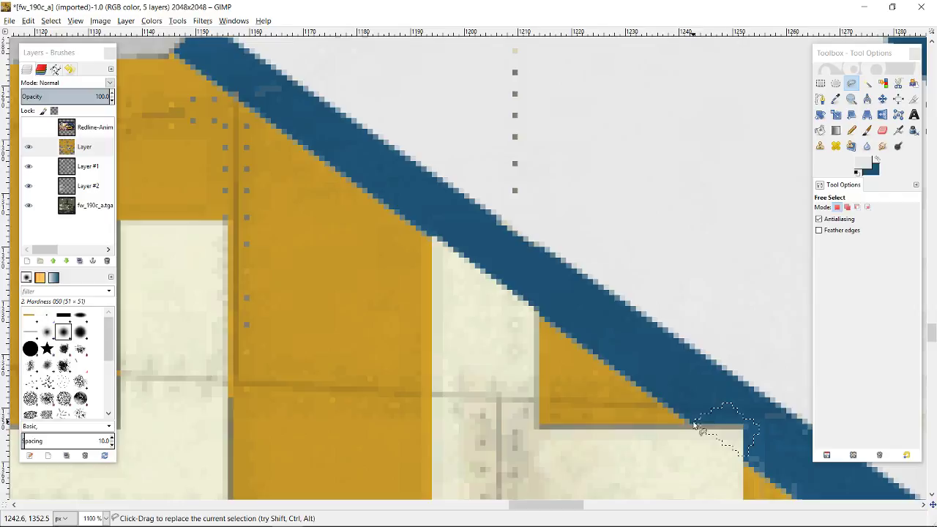
Step: Swap the foreground to blue, reselect the border notch at the end of the cross's horizontal arm with Free Select, and bucket-fill it
click(876, 160)
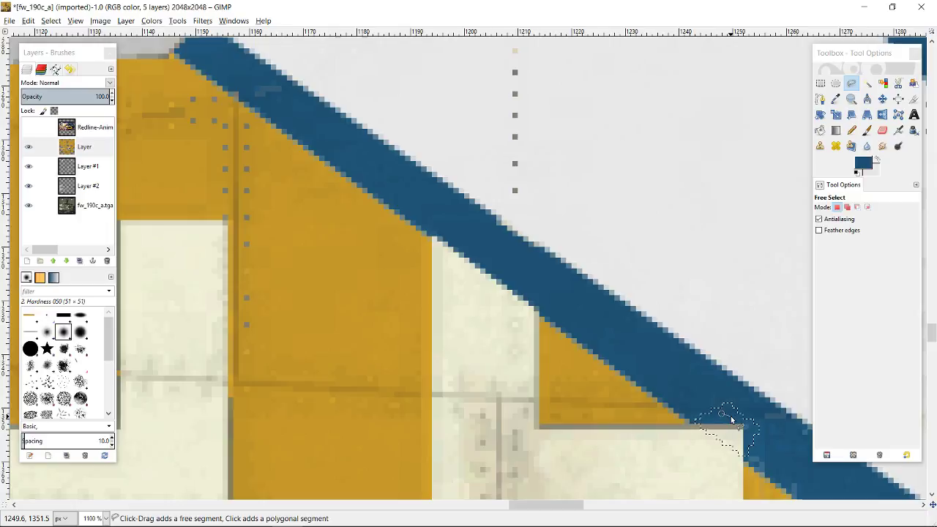
key(ctrl+z)
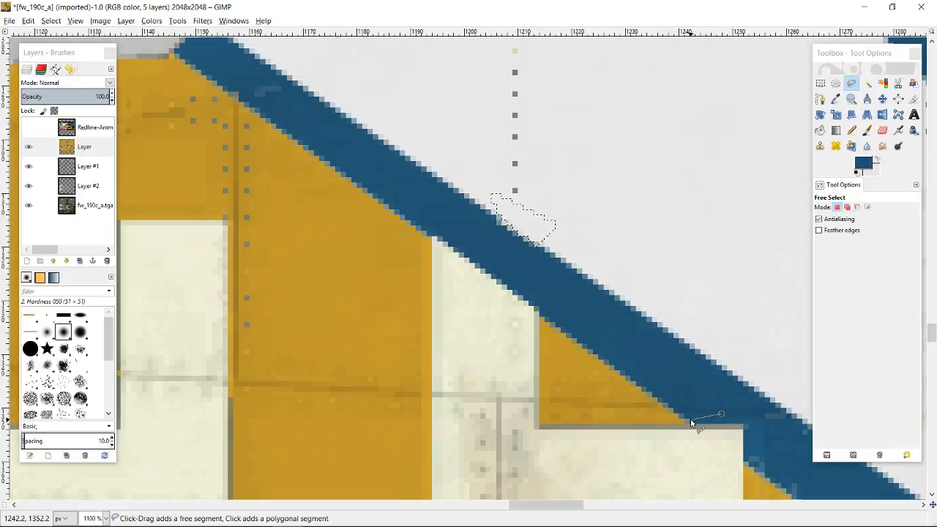
click(692, 422)
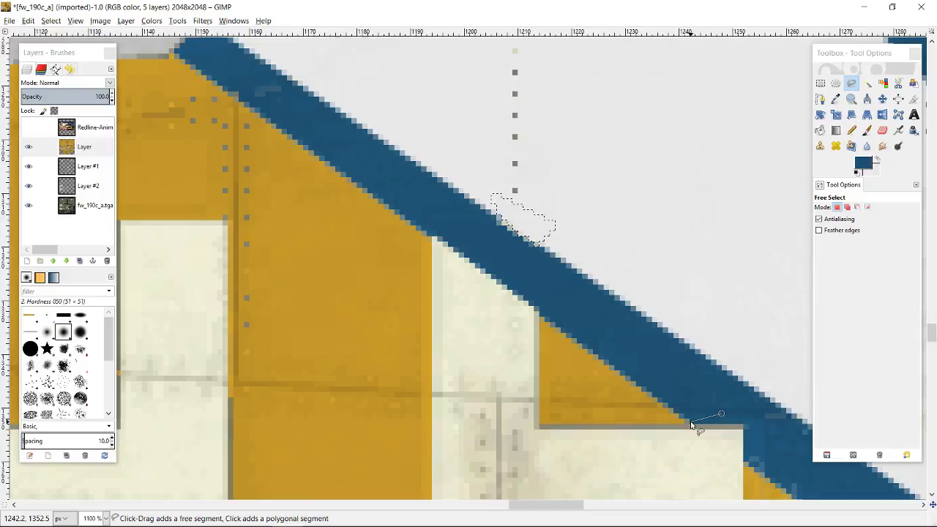
click(746, 461)
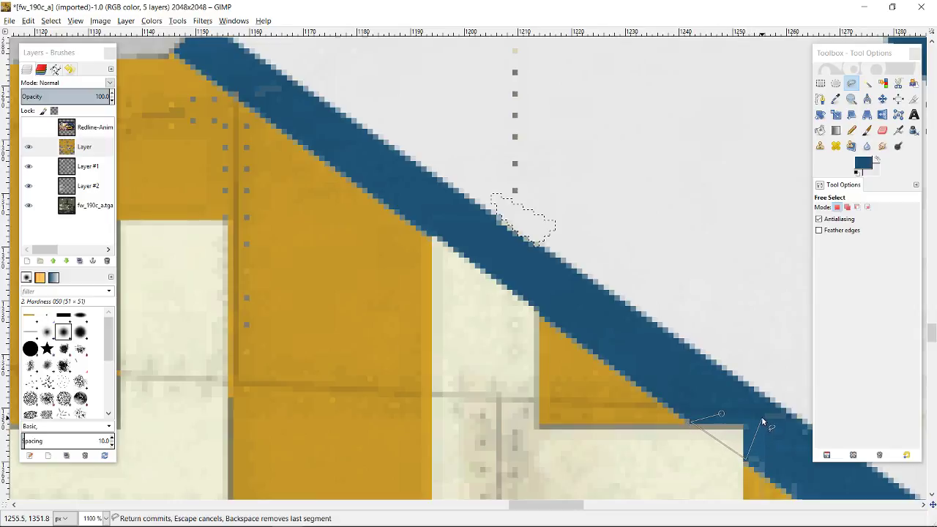
click(758, 417)
click(722, 415)
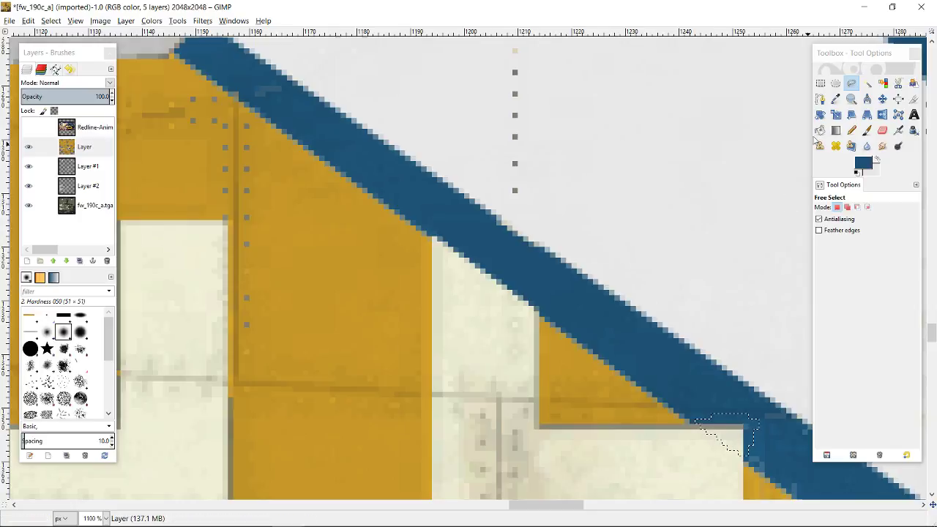
key(shift+b)
click(736, 442)
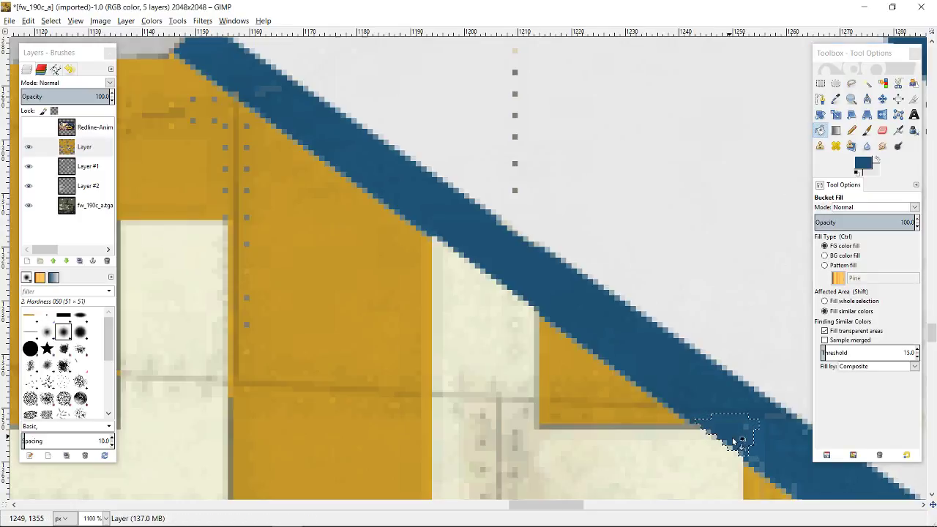
Step: Add a new layer directly above the yellow camouflage layer named Layer
scroll(666, 358, down, 5)
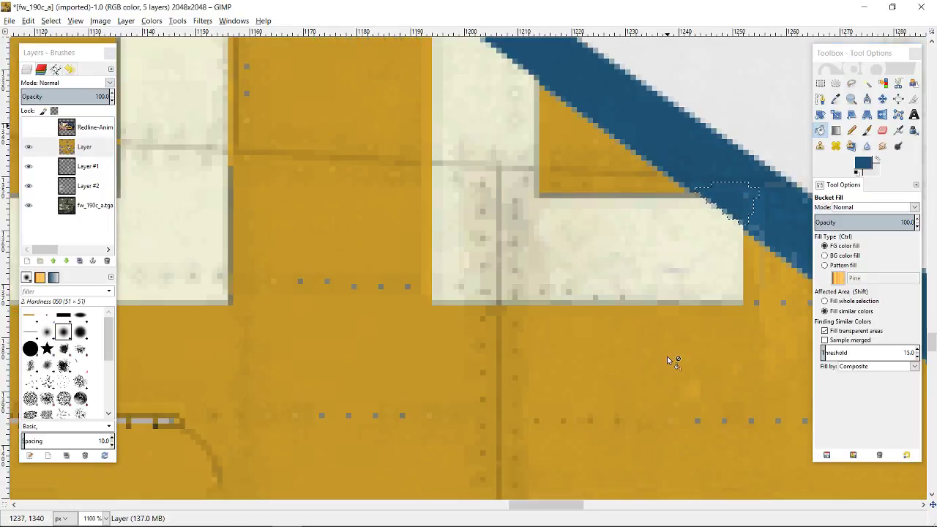
scroll(666, 355, down, 6)
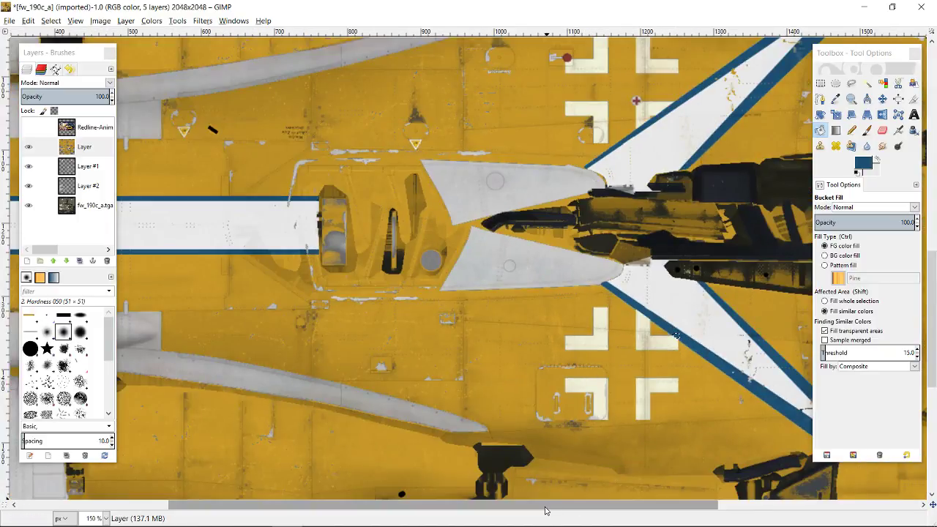
drag(548, 510, 621, 508)
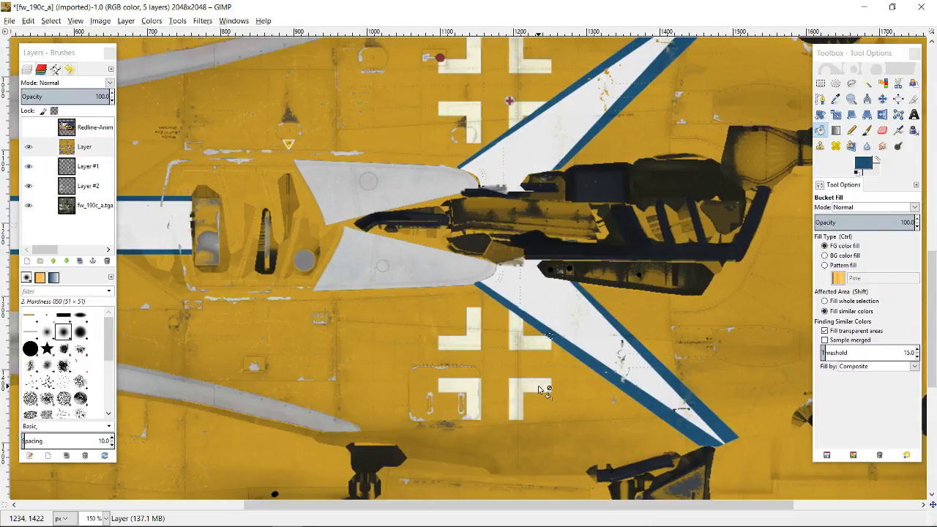
scroll(540, 388, up, 5)
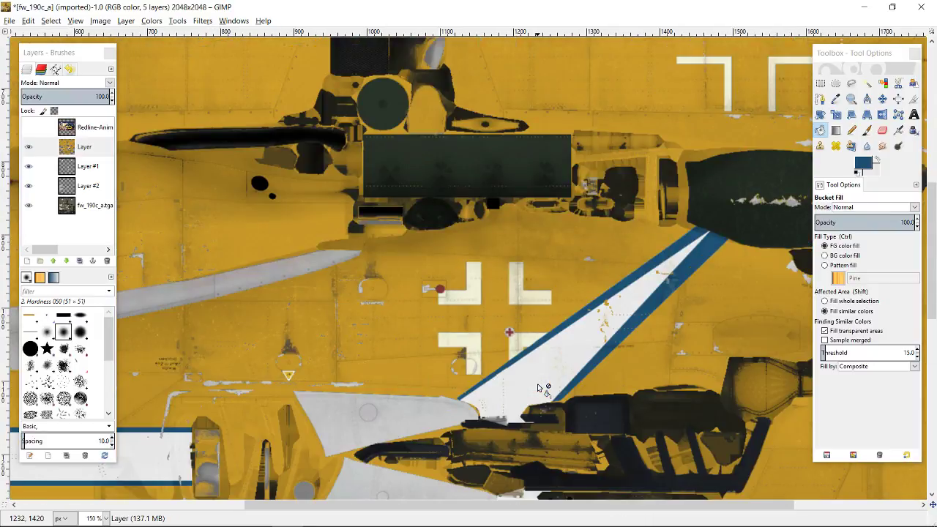
scroll(539, 387, down, 5)
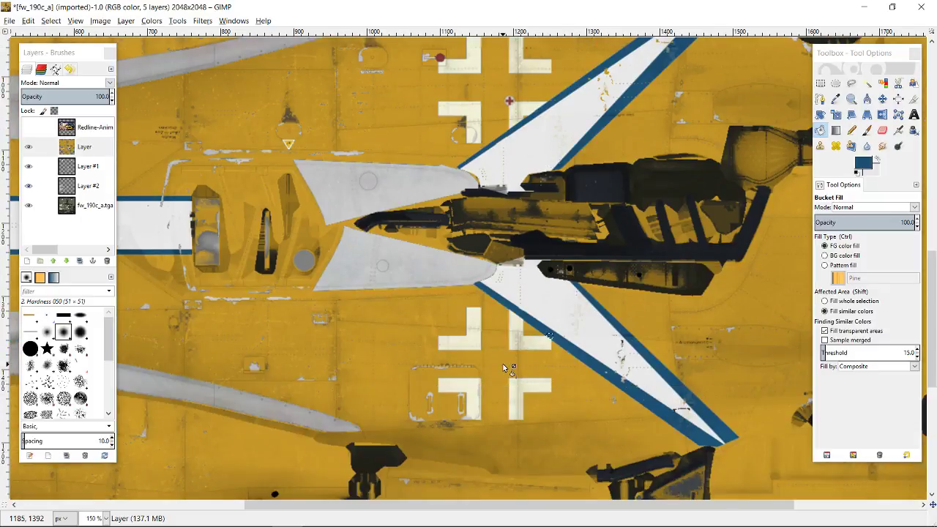
scroll(502, 364, down, 3)
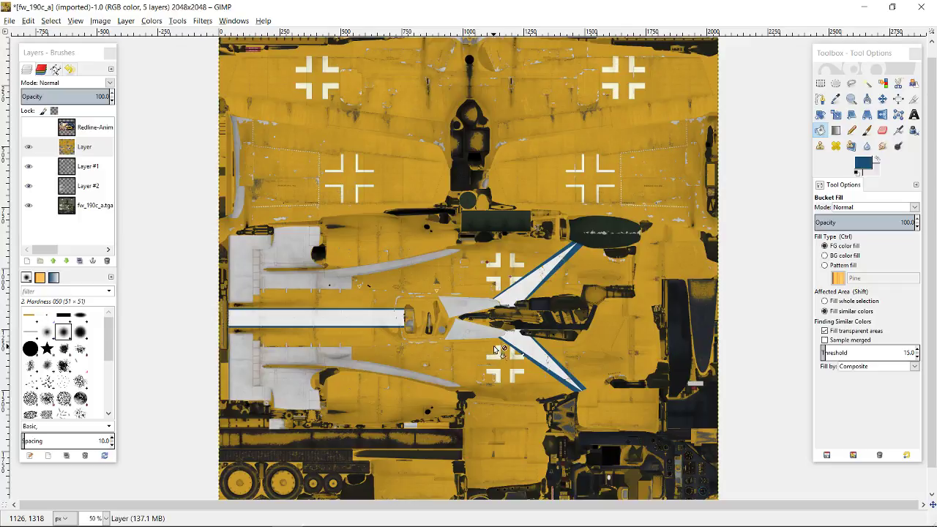
click(23, 168)
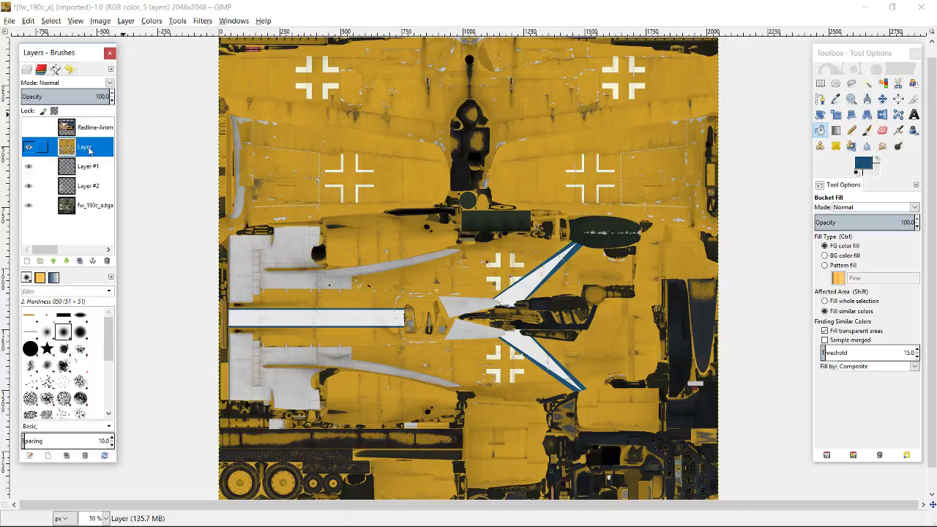
click(24, 262)
click(68, 354)
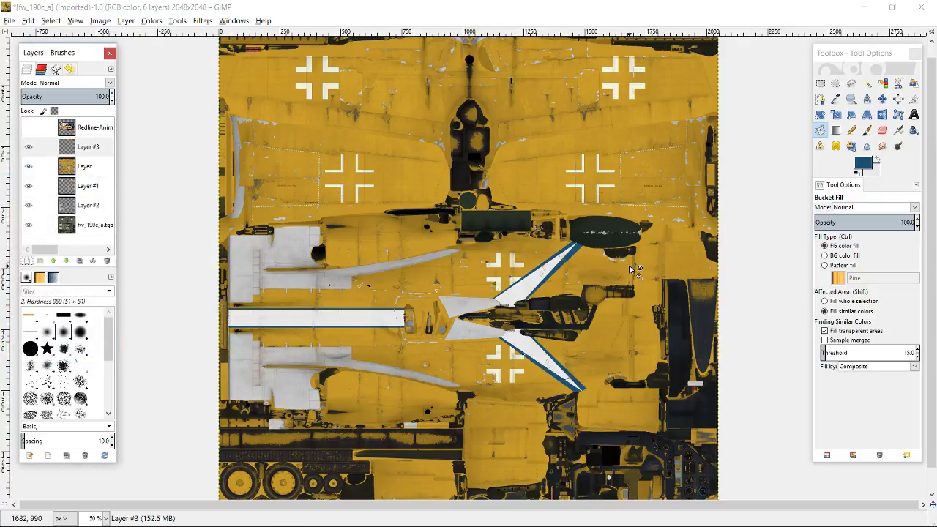
key(alt+Tab)
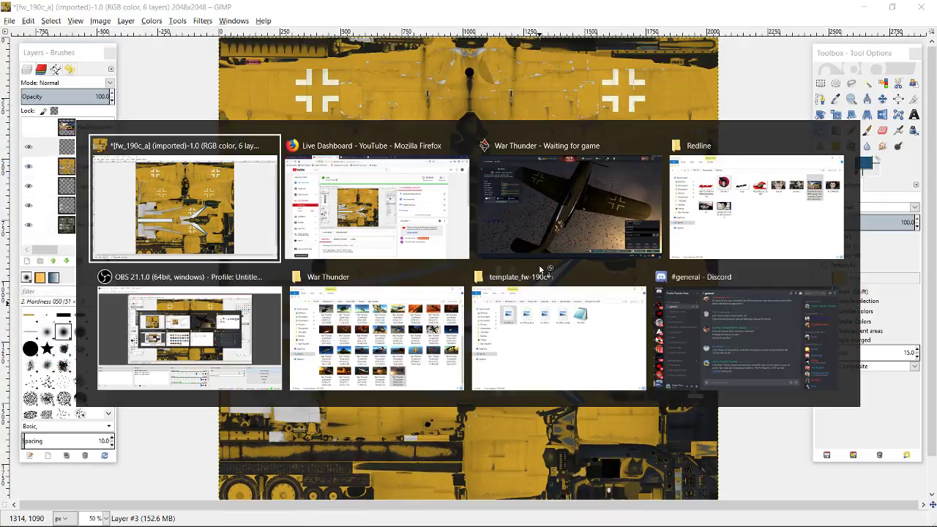
key(alt+Tab)
key(alt+Tab)
key(alt+Tab)
key(alt+Tab)
key(alt+Tab)
key(alt+Tab)
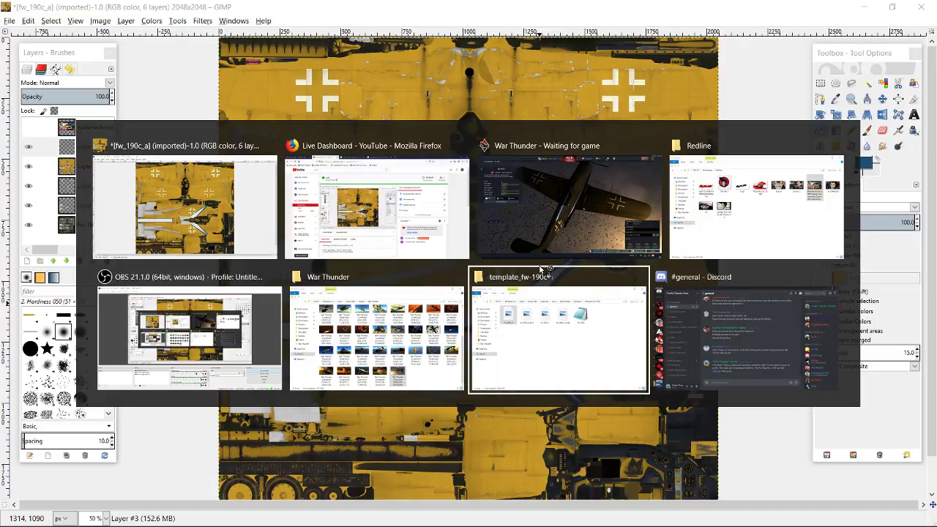
key(alt+Tab)
key(alt+Tab)
key(alt+Tab)
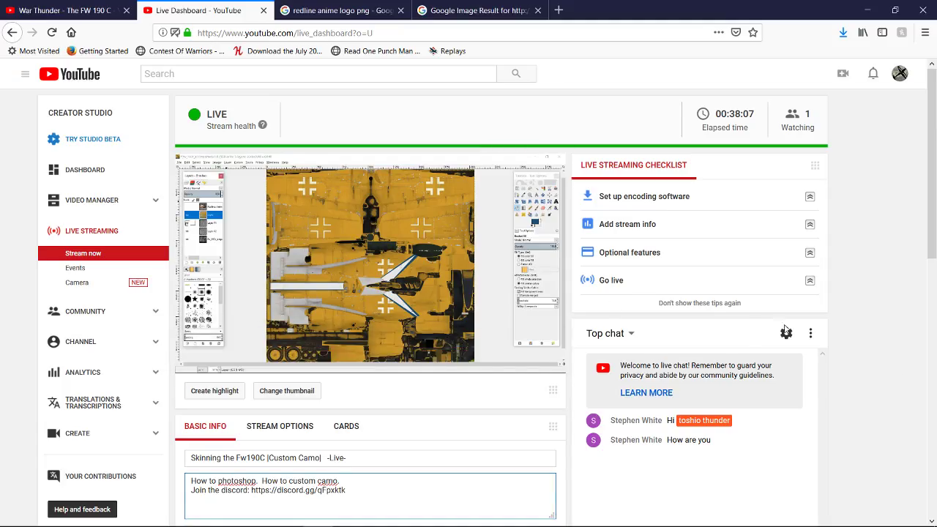
Step: Switch to the Redline folder in File Explorer and bring the logo image into the GIMP skin document as a new layer
key(alt+Tab)
key(alt+Tab)
key(alt+Tab)
key(alt+Tab)
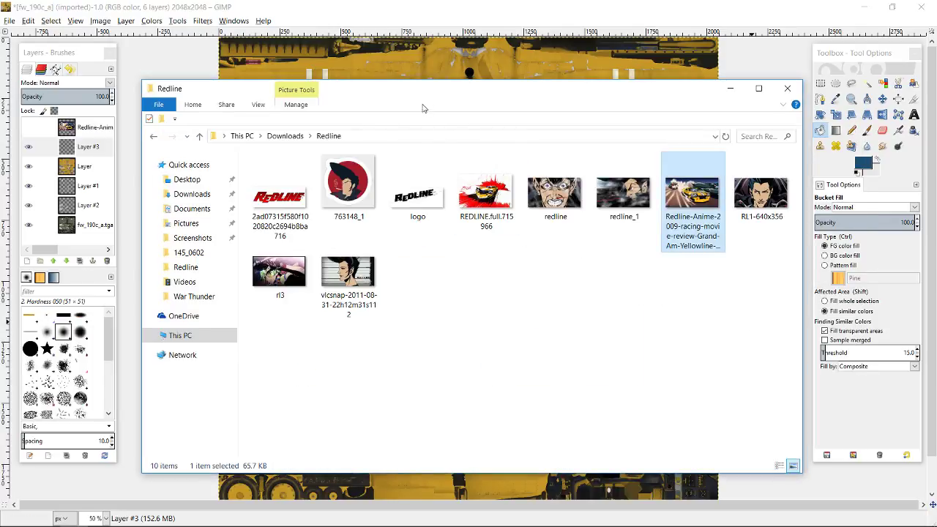
drag(421, 108, 609, 251)
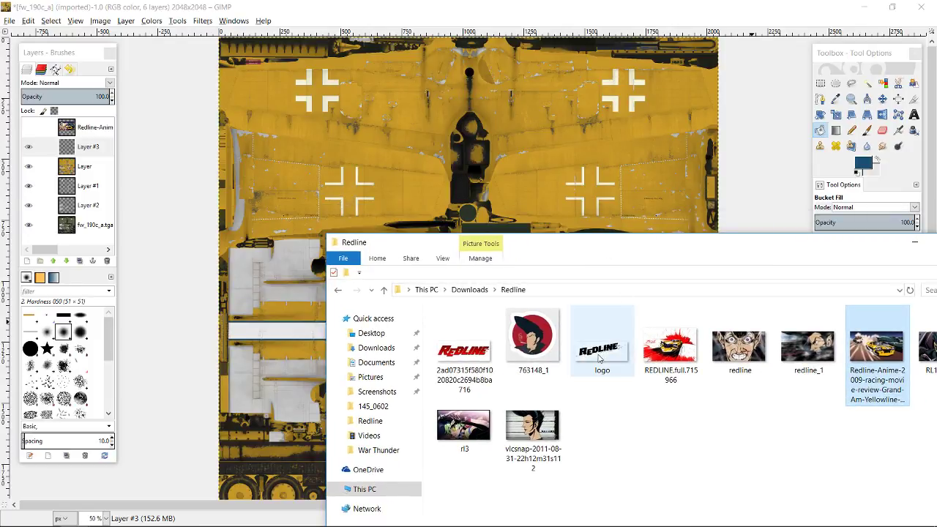
drag(599, 357, 553, 148)
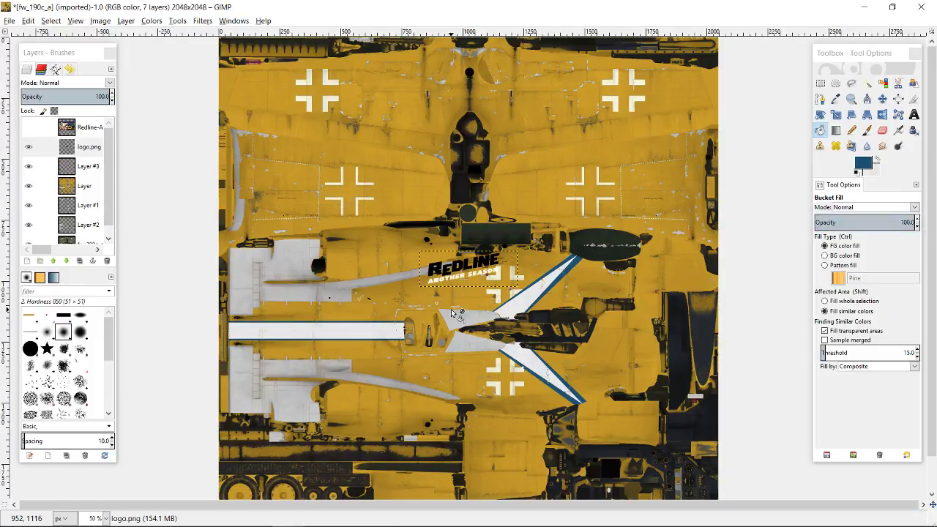
Step: Outline the black REDLINE lettering on the logo layer with Free Select, excluding the ANOTHER SEASON text below it
scroll(459, 282, up, 5)
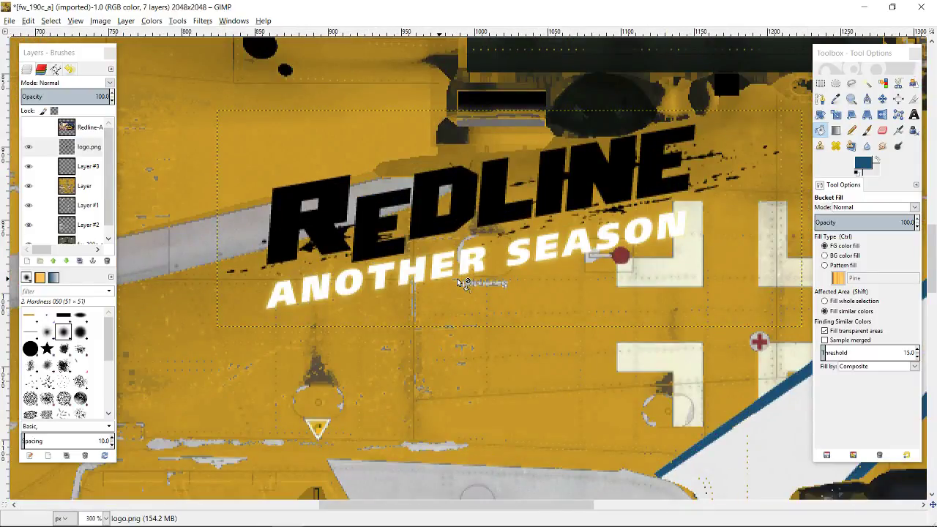
scroll(459, 281, down, 1)
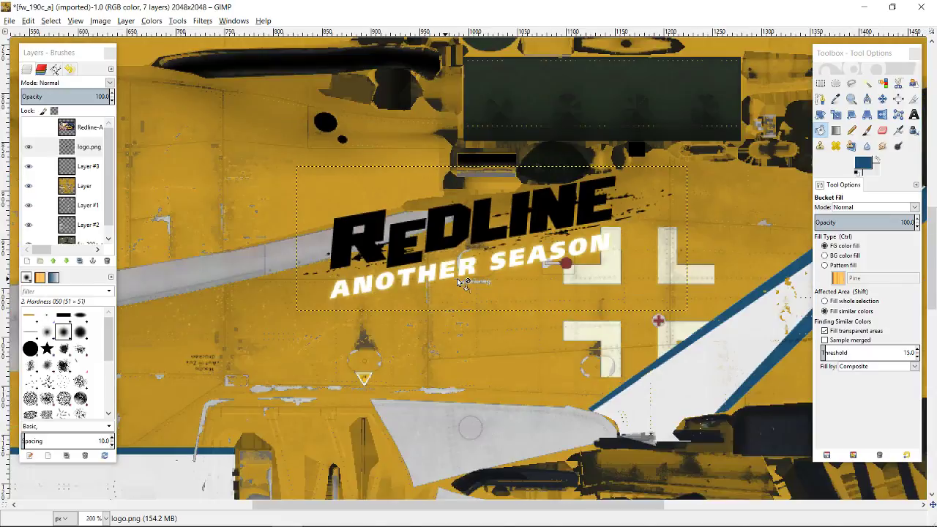
click(849, 85)
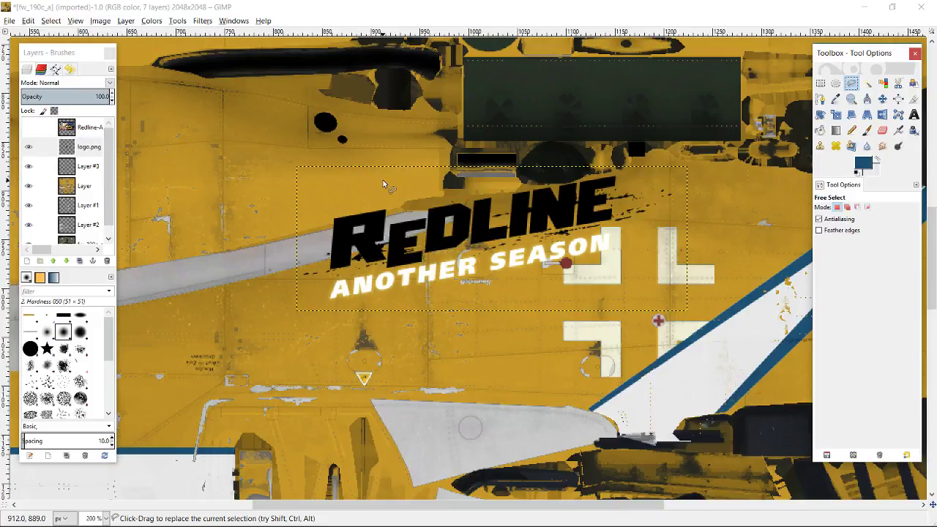
mouse_move(381, 184)
mouse_down()
mouse_move(325, 186)
mouse_move(272, 257)
mouse_move(285, 279)
mouse_move(301, 287)
mouse_move(480, 260)
mouse_move(687, 216)
mouse_move(708, 145)
mouse_move(594, 87)
mouse_move(447, 119)
mouse_move(417, 183)
mouse_move(373, 183)
mouse_up()
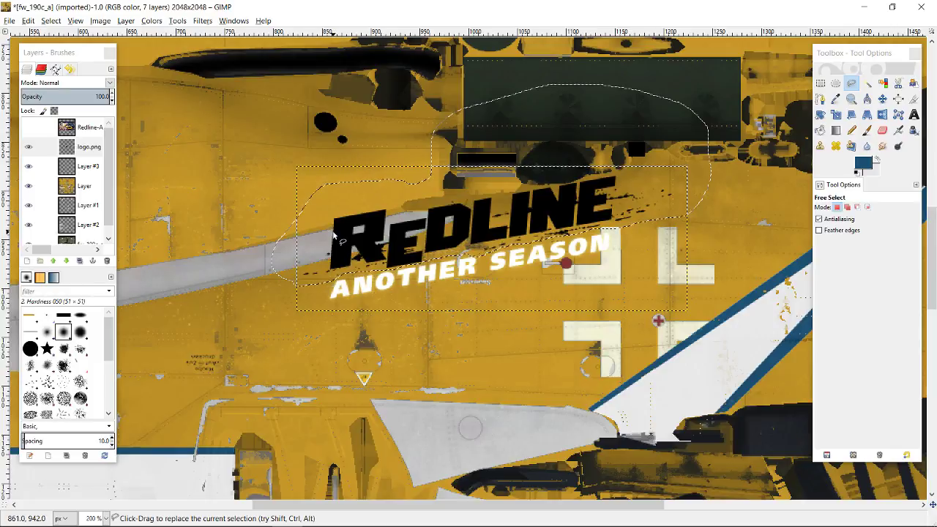
Step: Copy the outlined REDLINE lettering, hide the logo.png layer, and paste the lettering with Layer #3 as the target layer
key(ctrl+c)
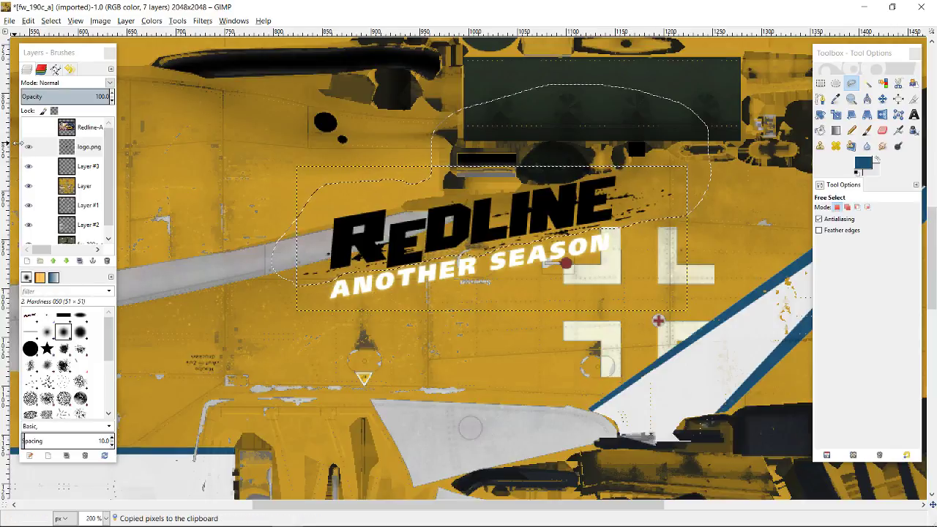
click(29, 146)
click(94, 169)
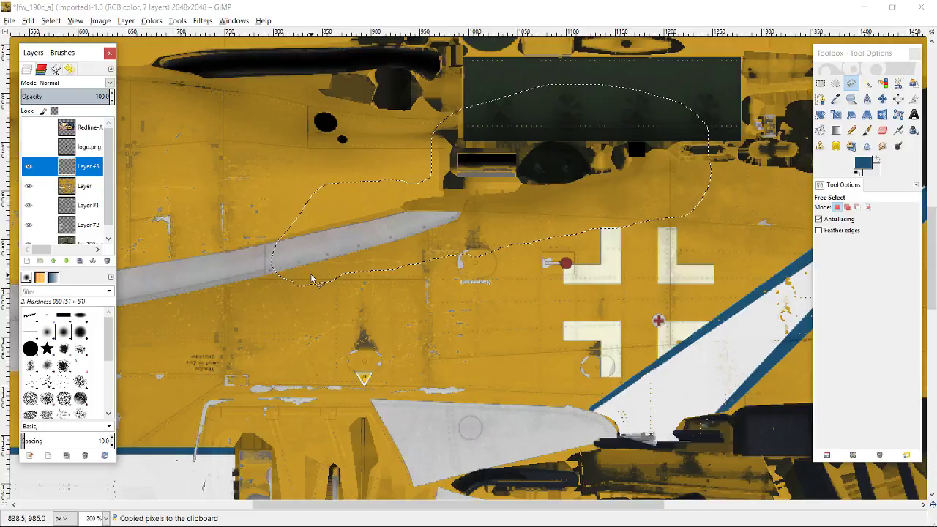
scroll(311, 278, down, 5)
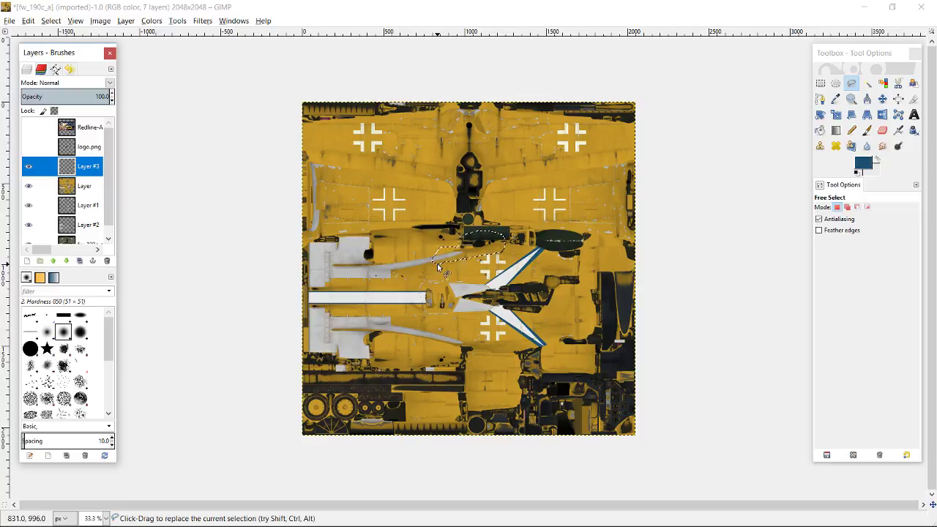
key(ctrl+v)
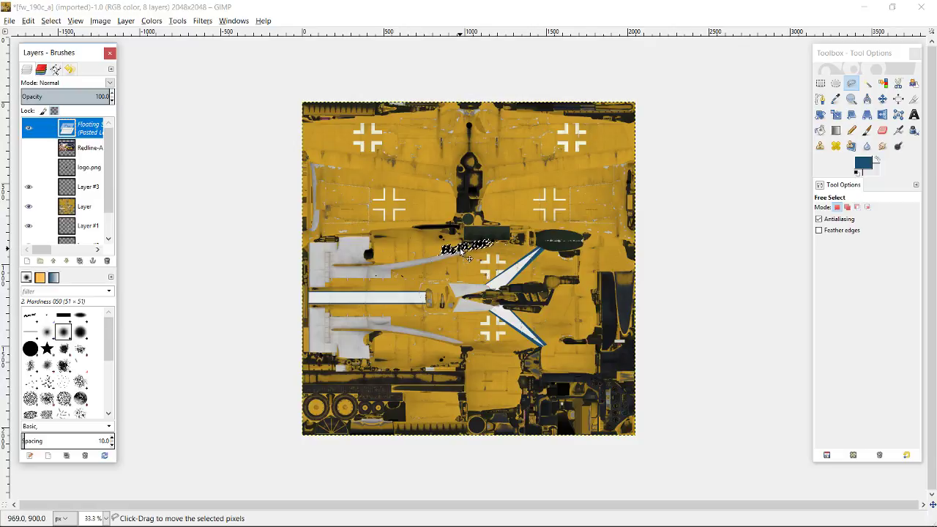
Step: Move the pasted REDLINE lettering onto the lower fuselage side just ahead of the white cross and anchor it to Layer #3
scroll(460, 249, up, 3)
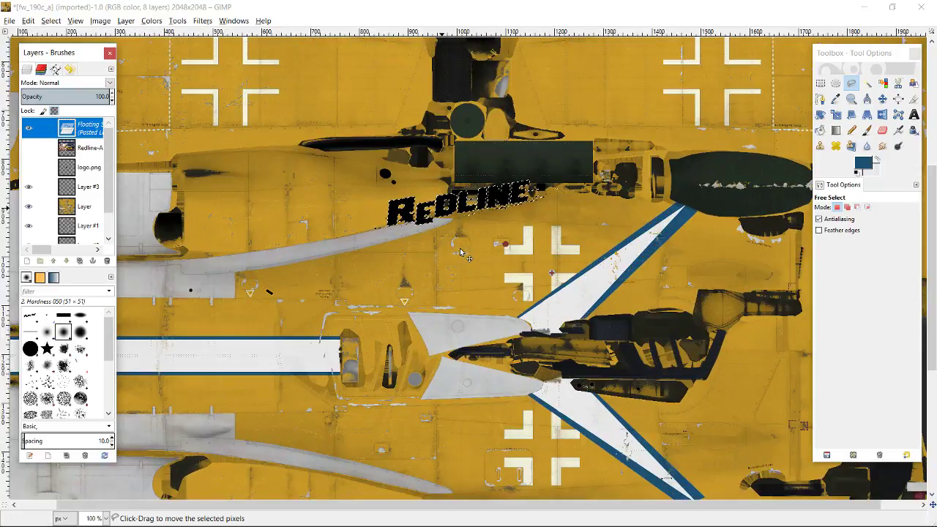
scroll(459, 251, down, 2)
scroll(459, 251, up, 2)
drag(416, 208, 322, 450)
scroll(322, 450, down, 2)
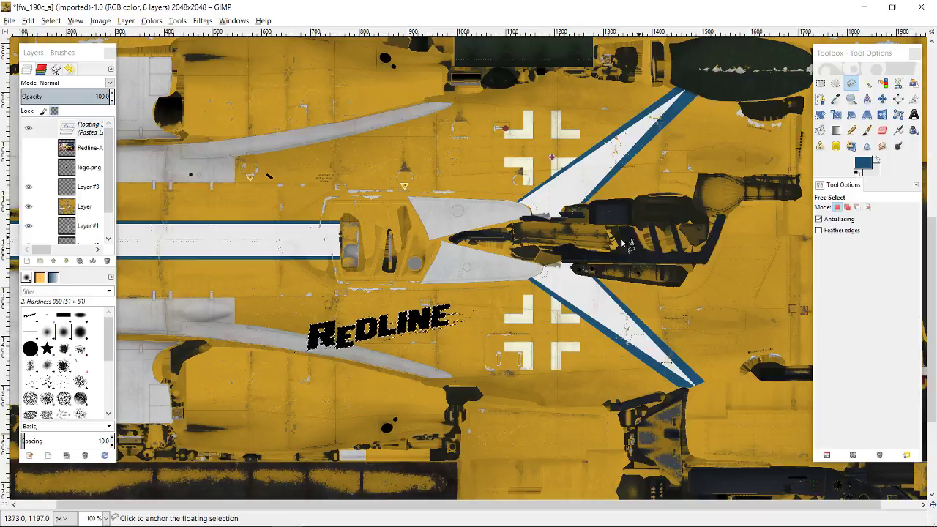
drag(445, 333, 494, 320)
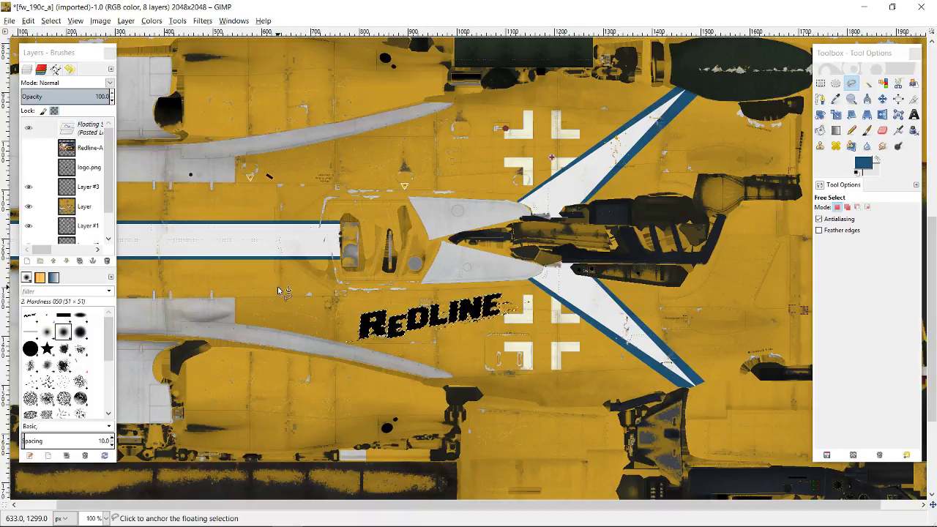
right_click(92, 129)
click(127, 198)
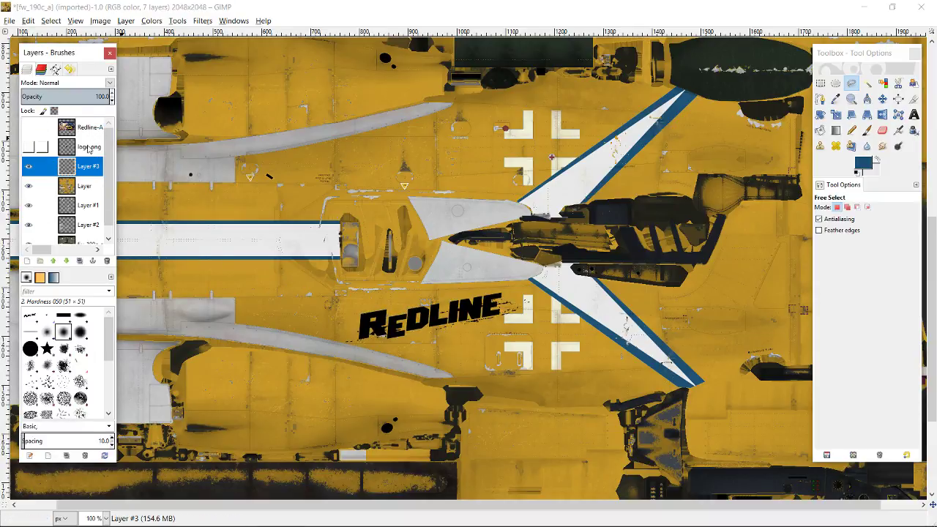
Step: Delete the logo.png layer and the hidden Redline reference picture layer above it
right_click(89, 148)
click(123, 244)
right_click(92, 129)
click(126, 224)
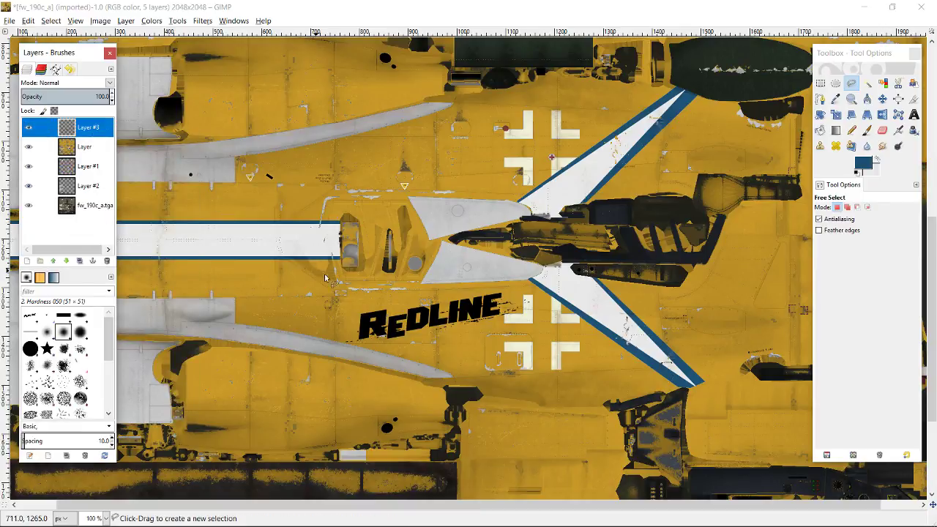
Step: Switch to the Redline folder in File Explorer and bring image 763148_1 into the GIMP skin document as a new layer
key(alt+Tab)
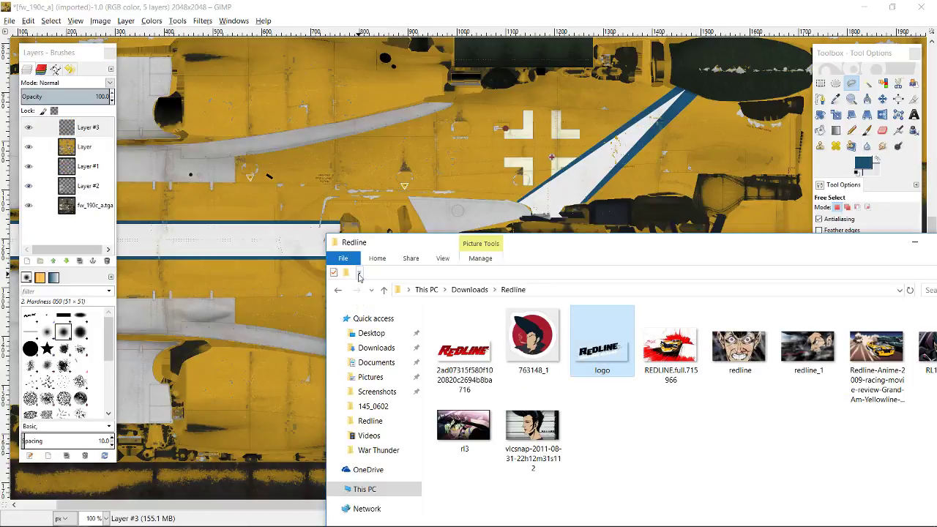
drag(534, 338, 509, 150)
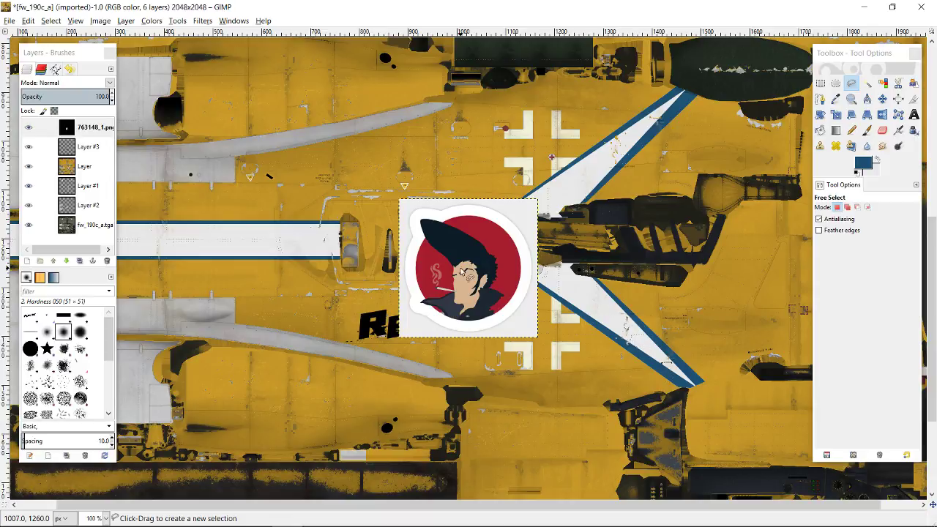
scroll(464, 268, up, 3)
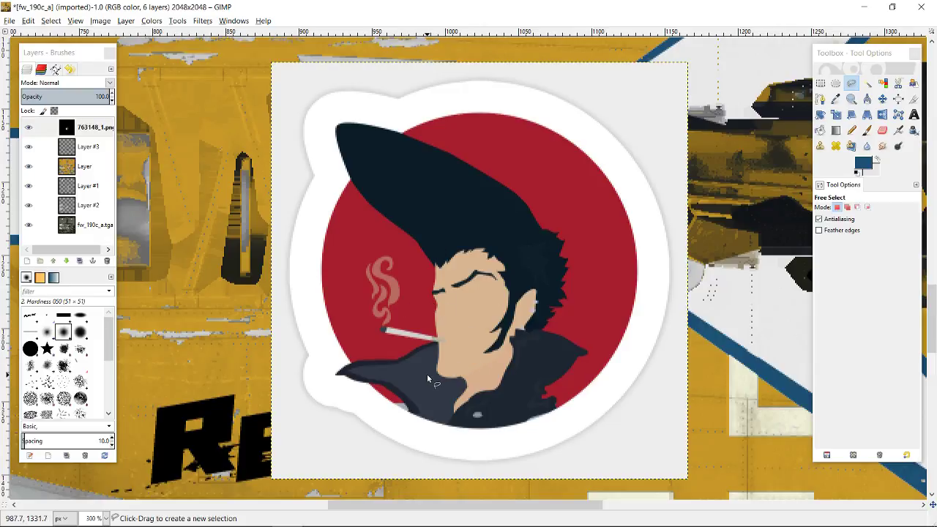
click(866, 84)
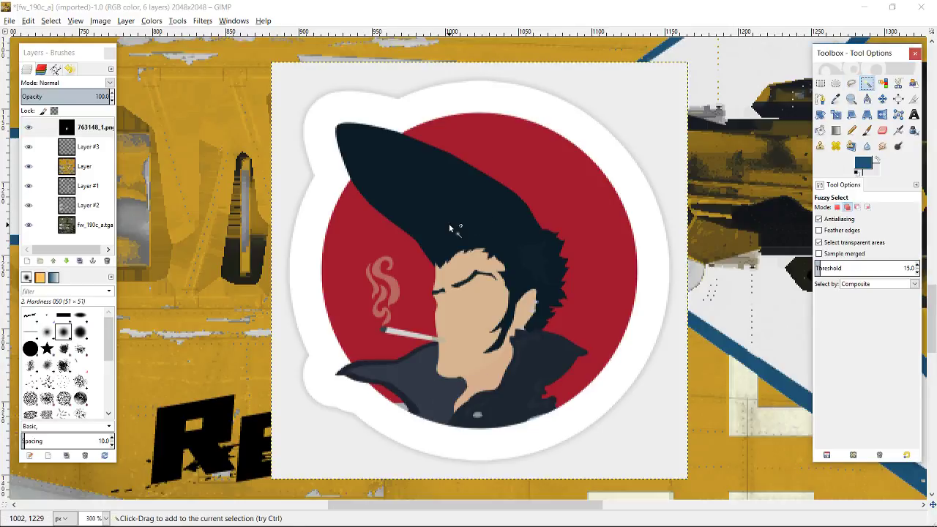
click(437, 194)
drag(469, 308, 476, 289)
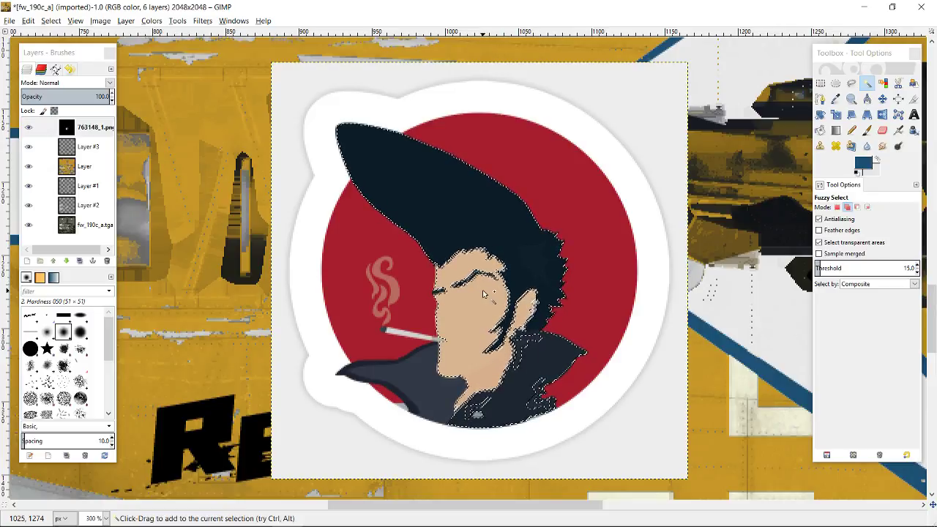
click(56, 22)
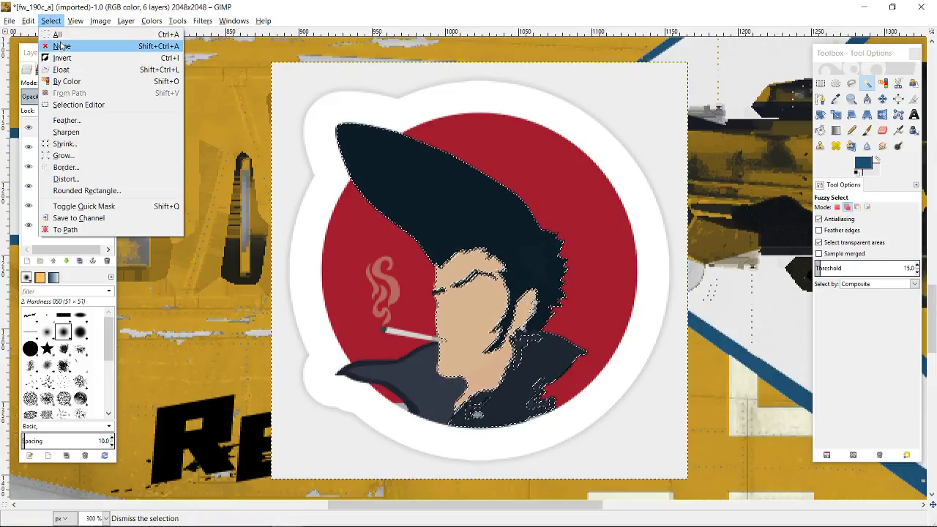
click(62, 46)
Step: Select the skin tone of the character's face and neck on the 763148_1 layer with Select by Color
click(883, 83)
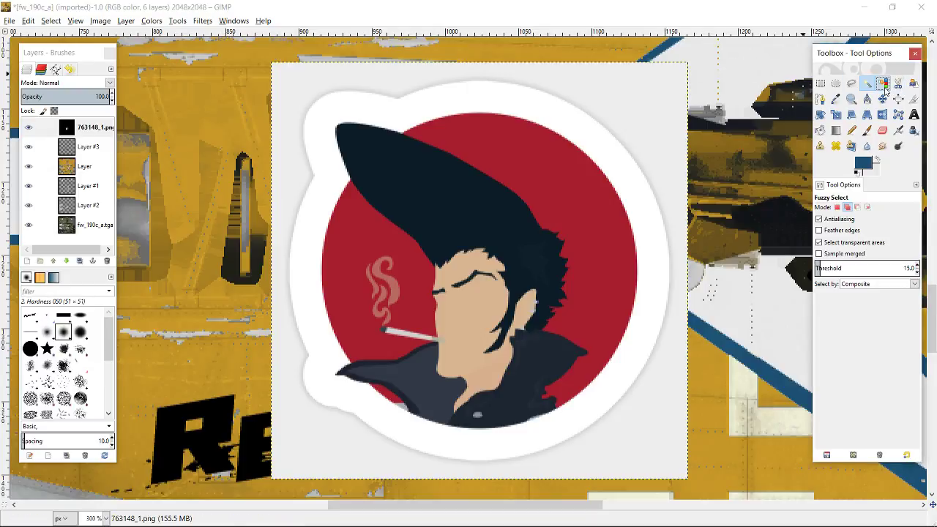
click(458, 262)
click(468, 270)
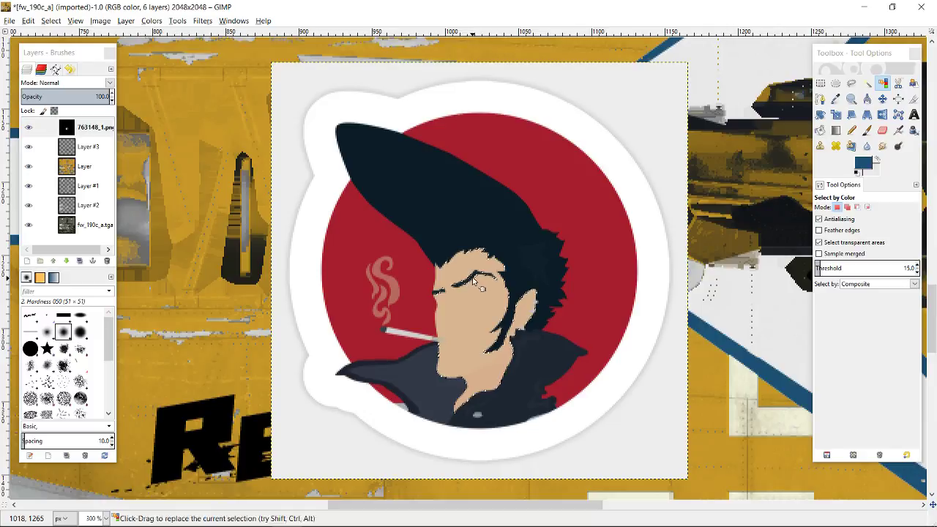
drag(479, 282, 488, 278)
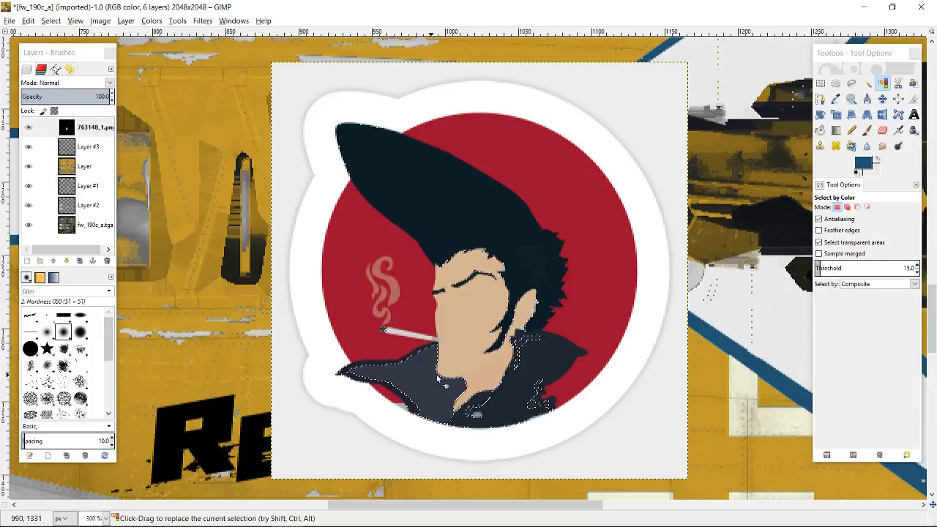
drag(461, 372, 464, 368)
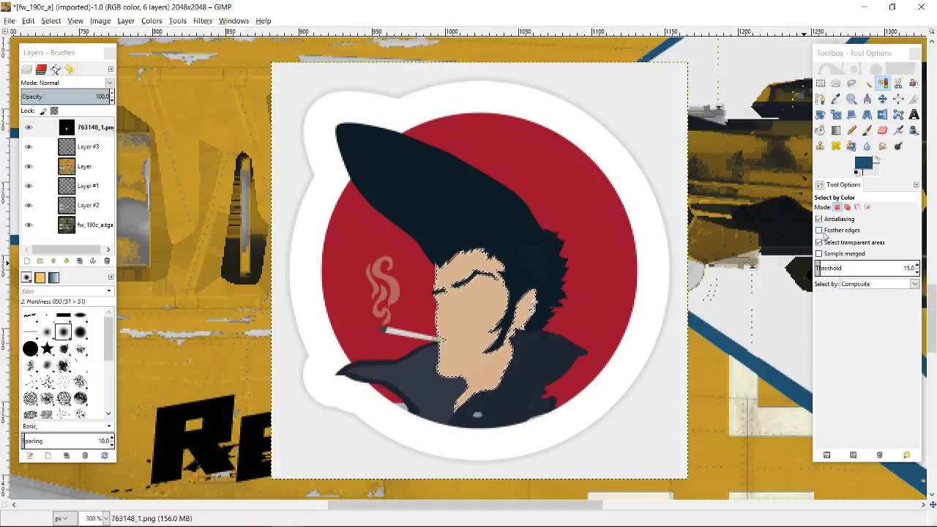
Step: Set Select by Color to add mode and add the character's dark hair and jacket shades to the selection, leaving out the cigarette
click(846, 208)
click(511, 247)
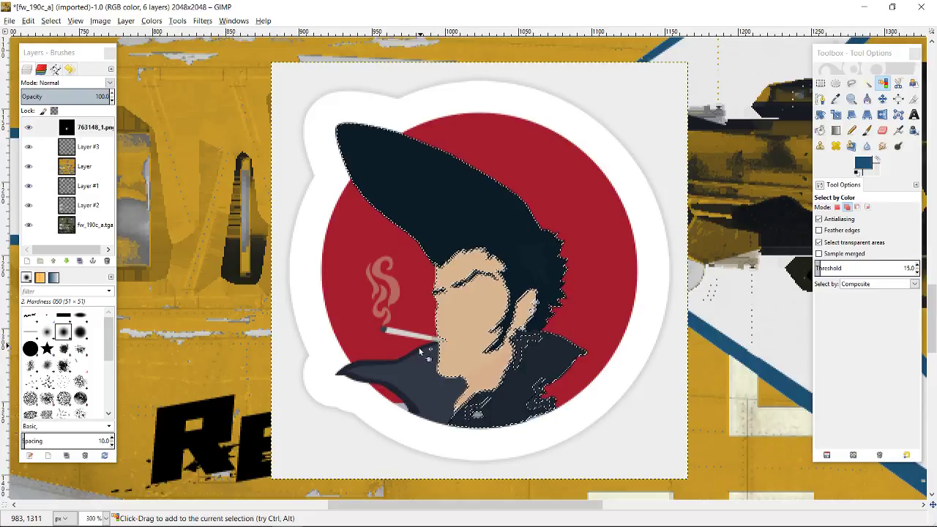
click(414, 367)
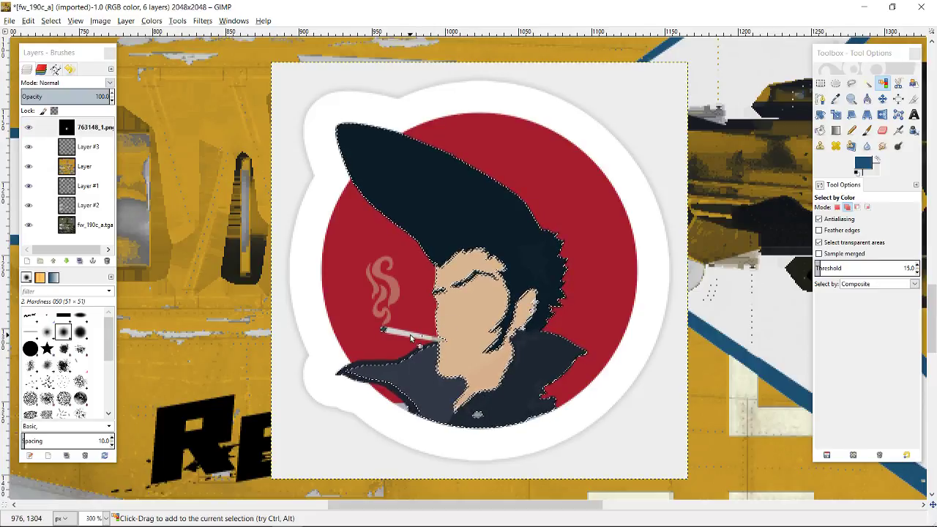
click(410, 338)
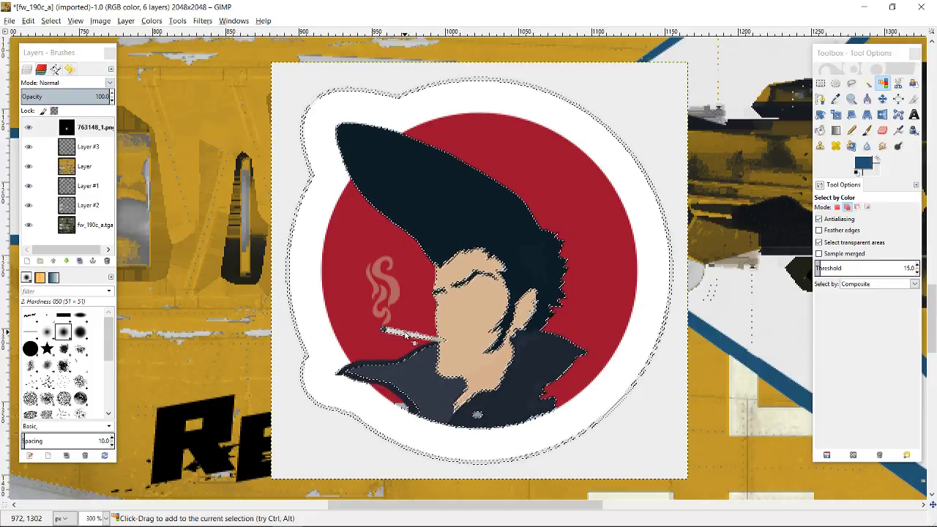
ctrl+click(407, 335)
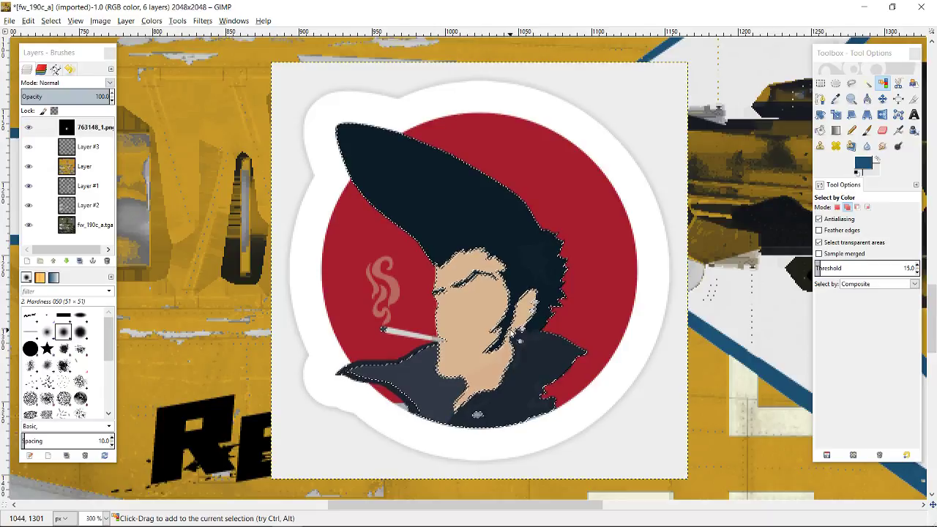
Step: Add the unselected gaps around the character's ear, earrings and sideburn to the selection with Free Select
scroll(511, 333, up, 4)
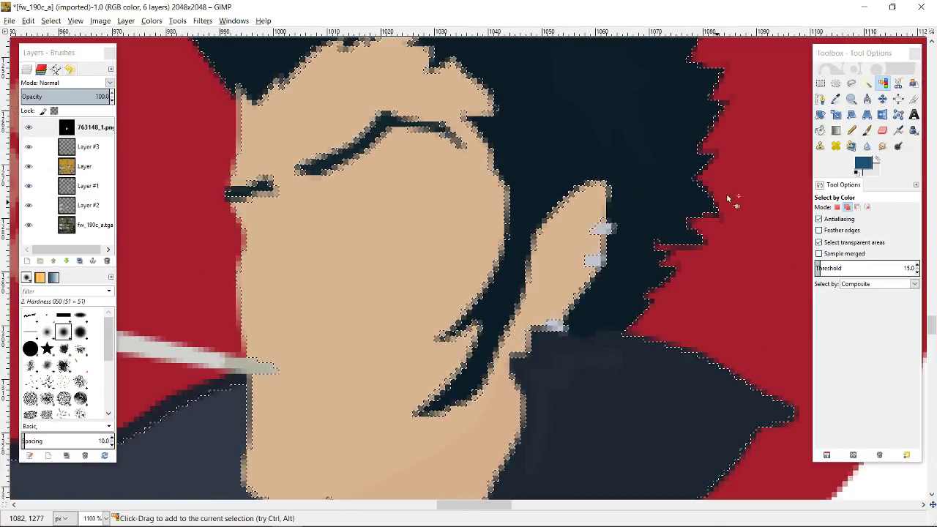
click(849, 83)
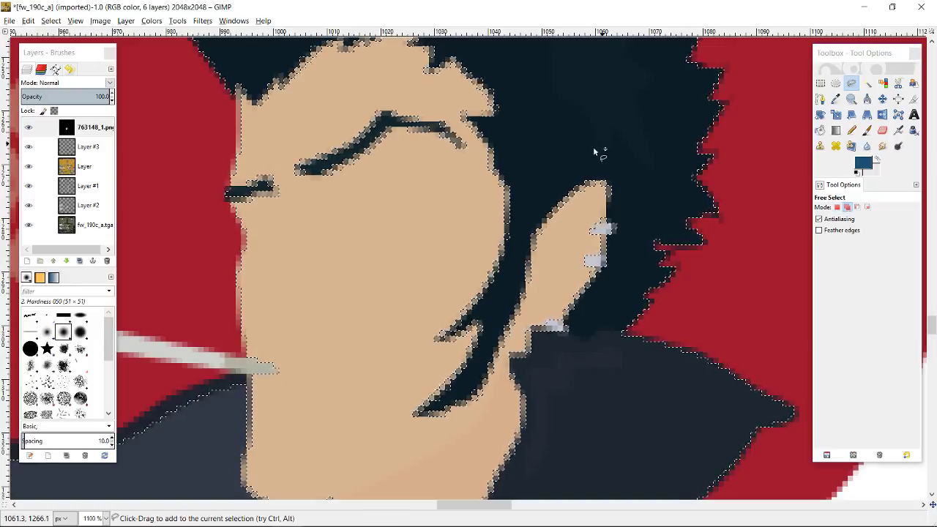
mouse_move(607, 141)
mouse_down()
mouse_move(456, 304)
mouse_move(469, 373)
mouse_up()
mouse_move(633, 227)
mouse_down()
mouse_move(633, 179)
mouse_move(610, 141)
mouse_up()
Step: Outline the forehead, hairline, eyebrow and eye area with Free Select to add their unselected edges to the selection
scroll(460, 165, up, 3)
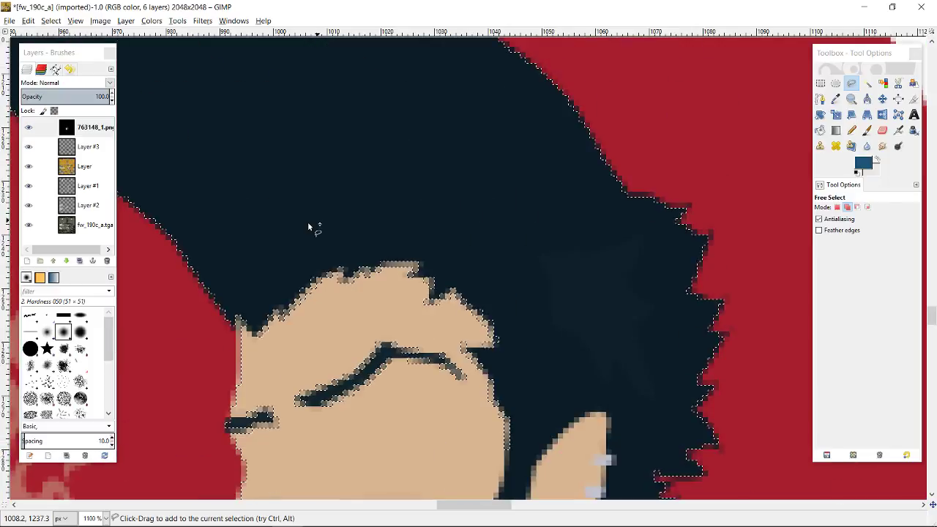
drag(226, 307, 232, 321)
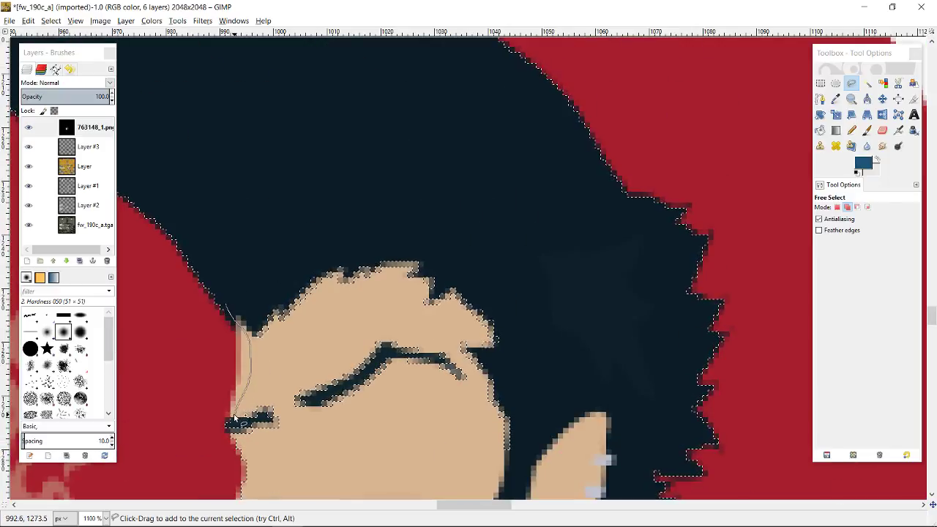
drag(228, 425, 242, 445)
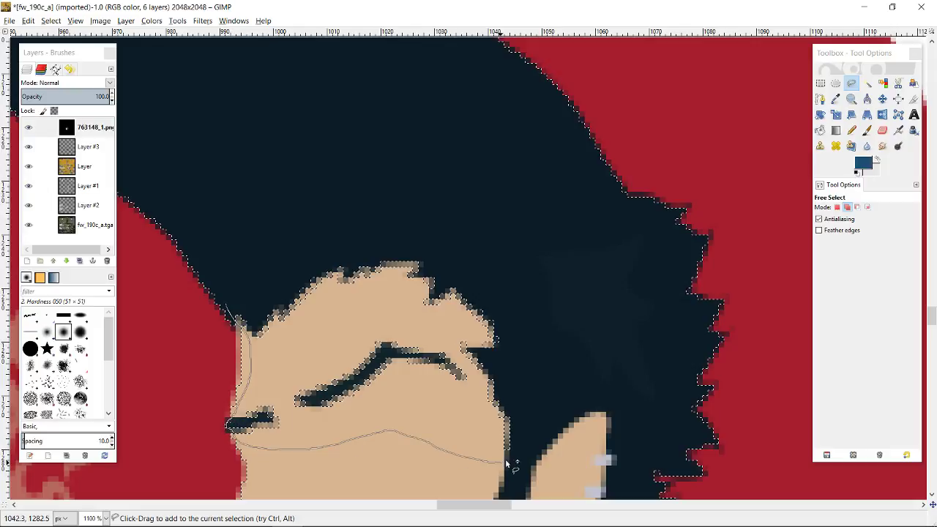
mouse_move(505, 463)
mouse_down()
mouse_move(555, 396)
mouse_move(555, 250)
mouse_up()
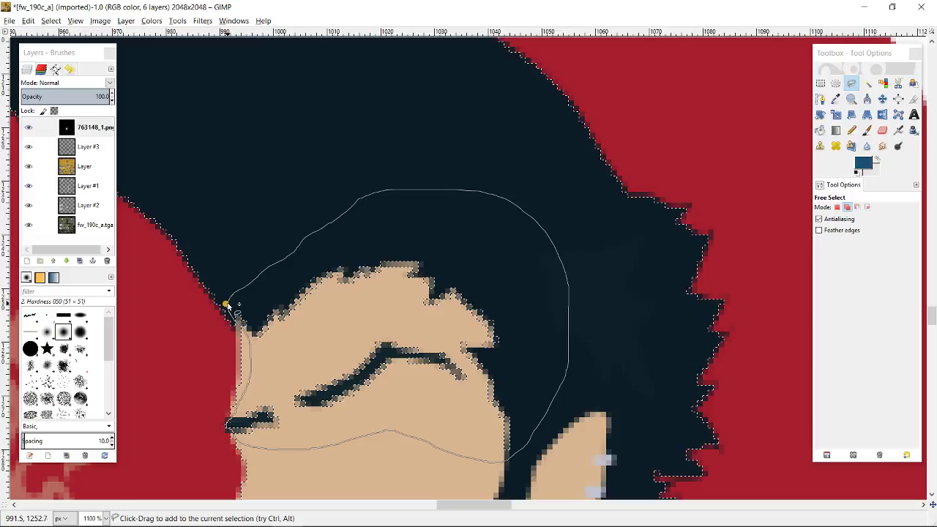
drag(227, 305, 226, 304)
scroll(257, 244, up, 2)
scroll(324, 295, down, 2)
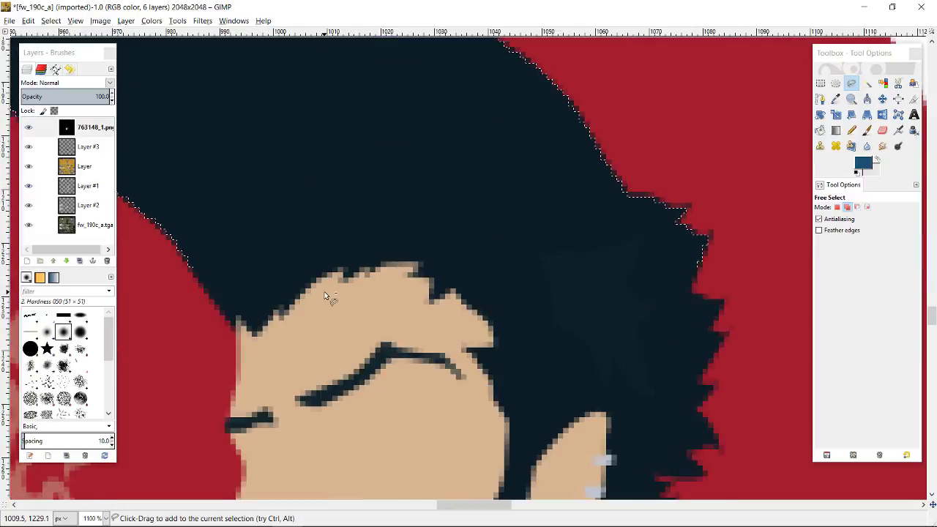
Step: Outline the jacket collar, chin and neck area with Free Select to add their unselected edges to the selection
scroll(324, 296, down, 4)
scroll(336, 286, down, 1)
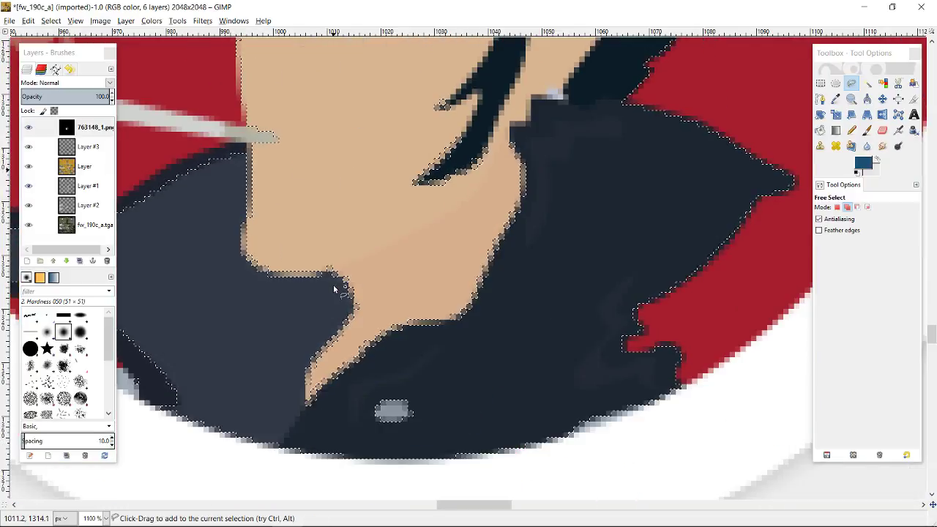
drag(463, 504, 439, 508)
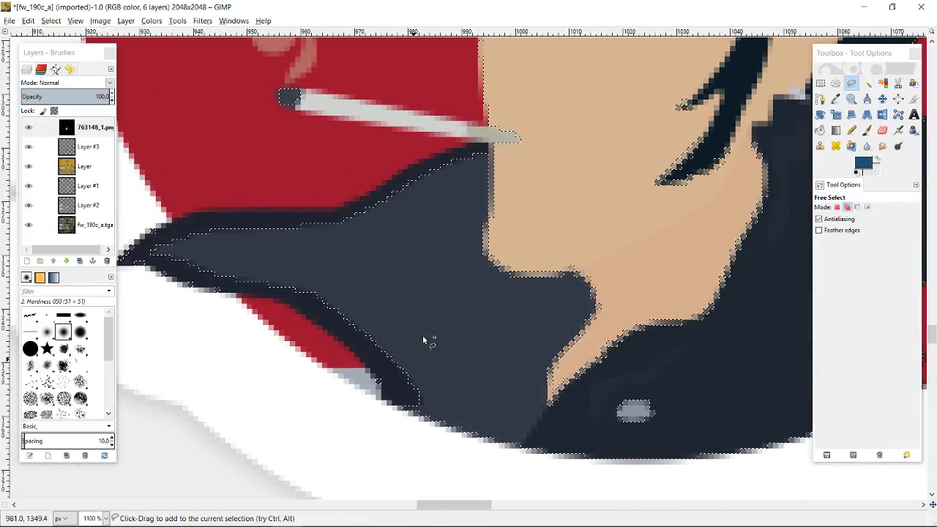
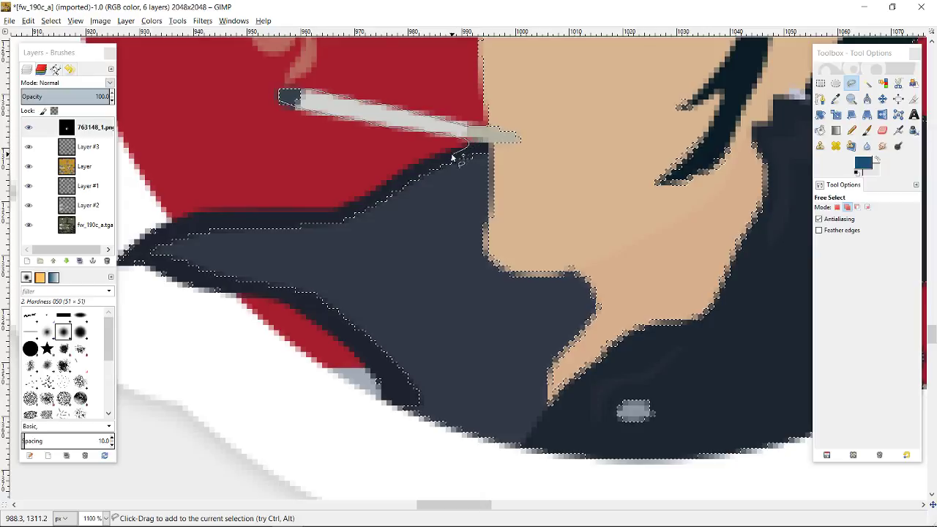
mouse_move(395, 184)
mouse_down()
mouse_move(345, 213)
mouse_move(208, 222)
mouse_up()
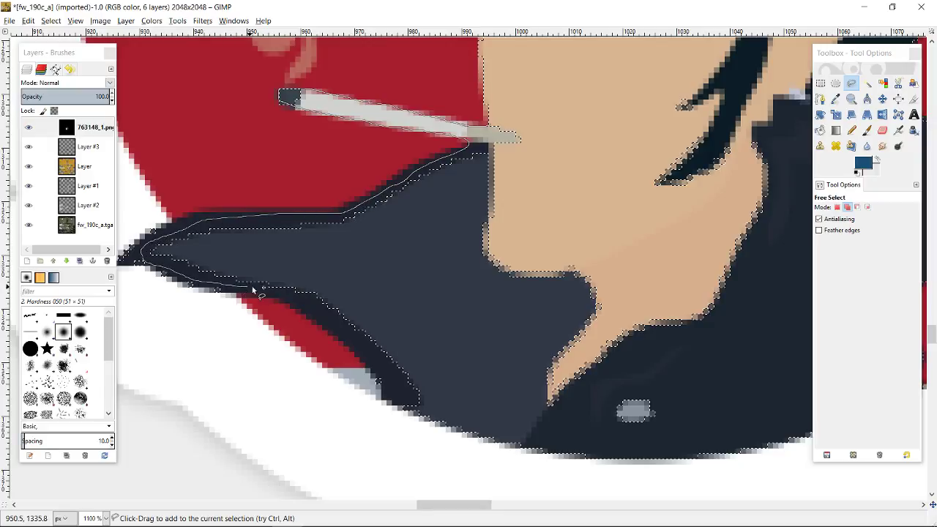
drag(280, 293, 325, 313)
mouse_move(391, 391)
mouse_down()
mouse_move(418, 421)
mouse_move(457, 435)
mouse_up()
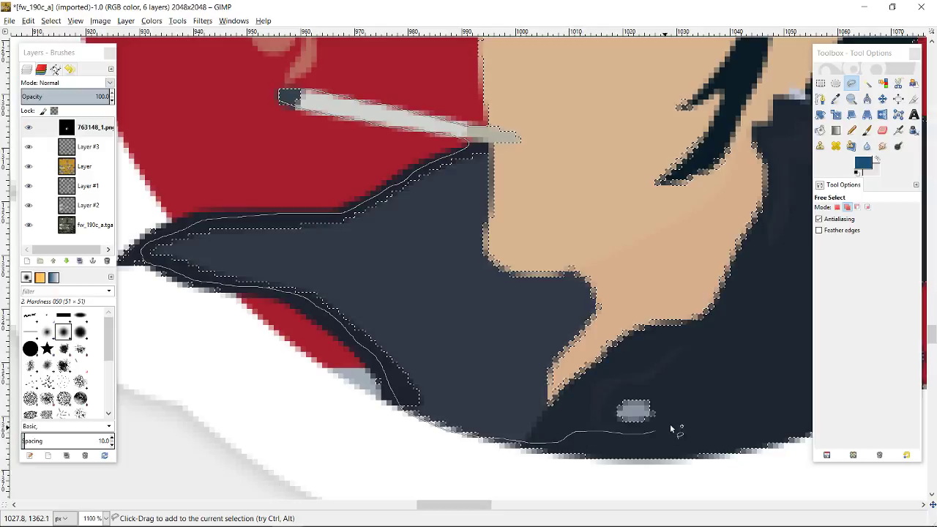
mouse_move(785, 319)
mouse_down()
mouse_move(809, 252)
mouse_move(806, 180)
mouse_move(791, 137)
mouse_up()
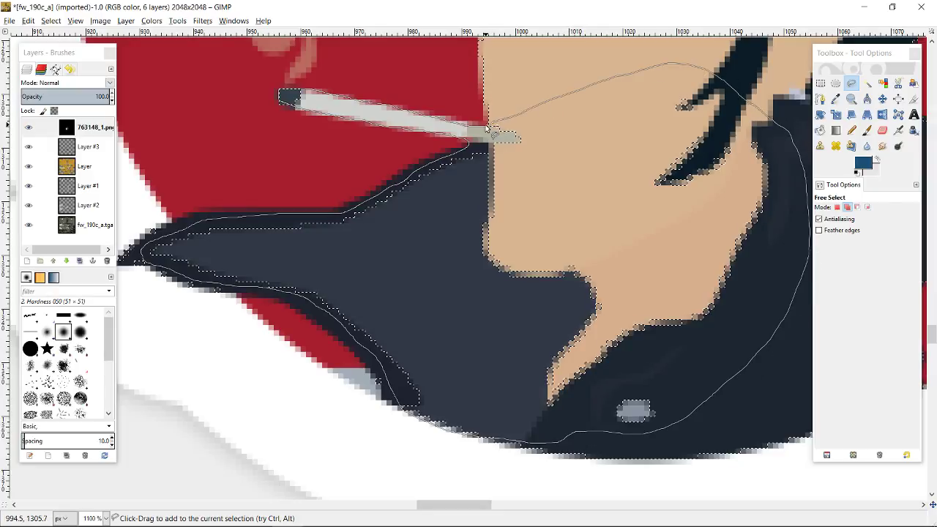
key(Return)
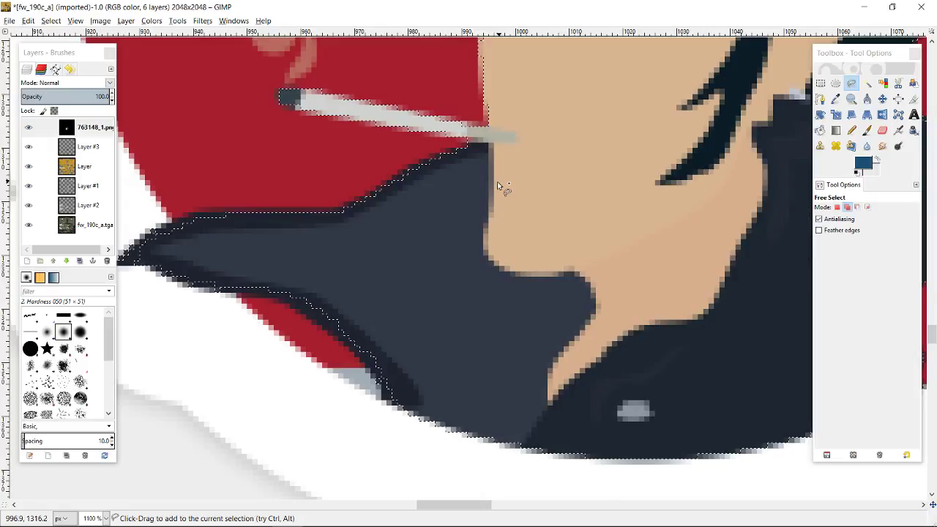
Step: Add the dark border shade of the jacket collar to the selection with Select by Color and check the character's outline
click(882, 83)
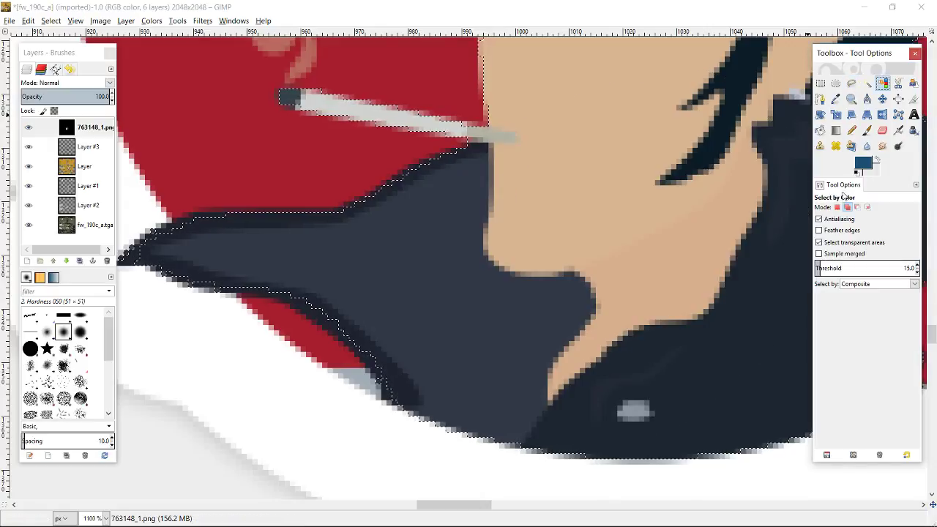
shift+click(267, 221)
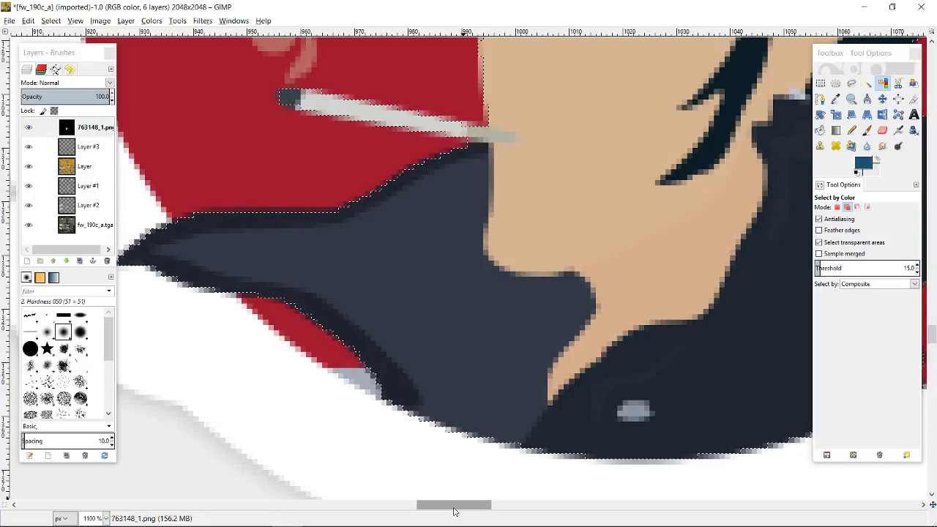
scroll(453, 507, right, 3)
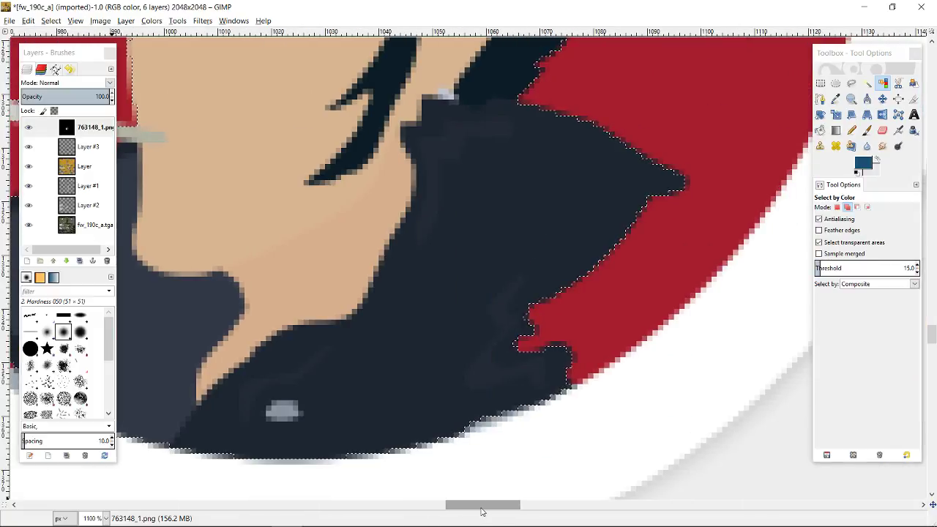
scroll(574, 369, up, 10)
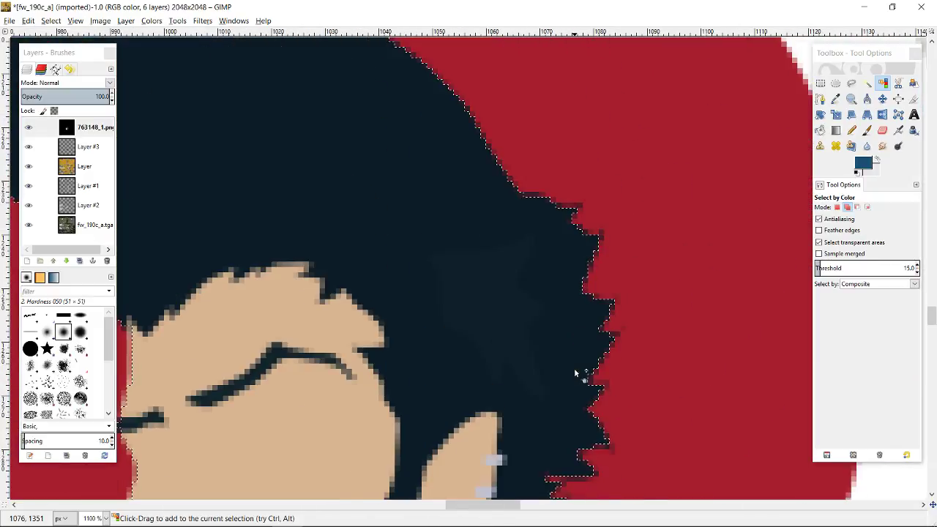
scroll(574, 369, up, 2)
scroll(544, 376, down, 2)
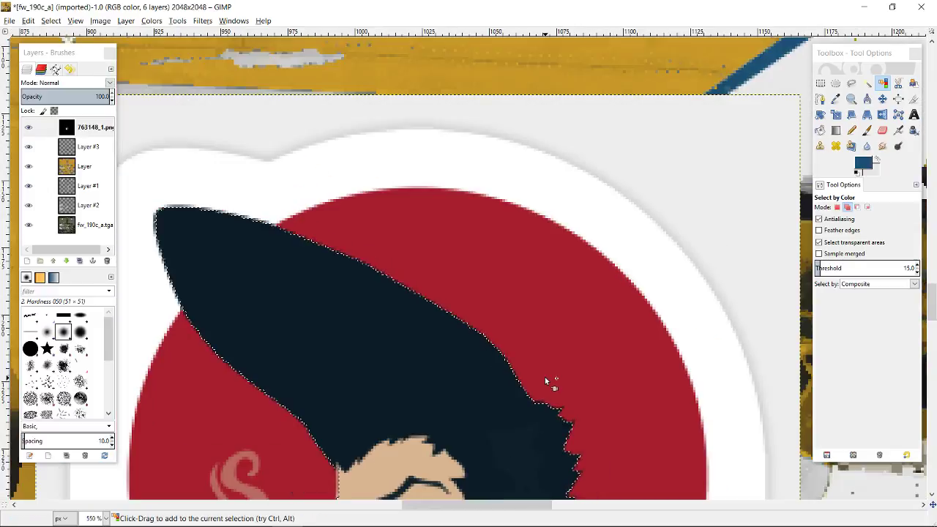
scroll(544, 377, down, 5)
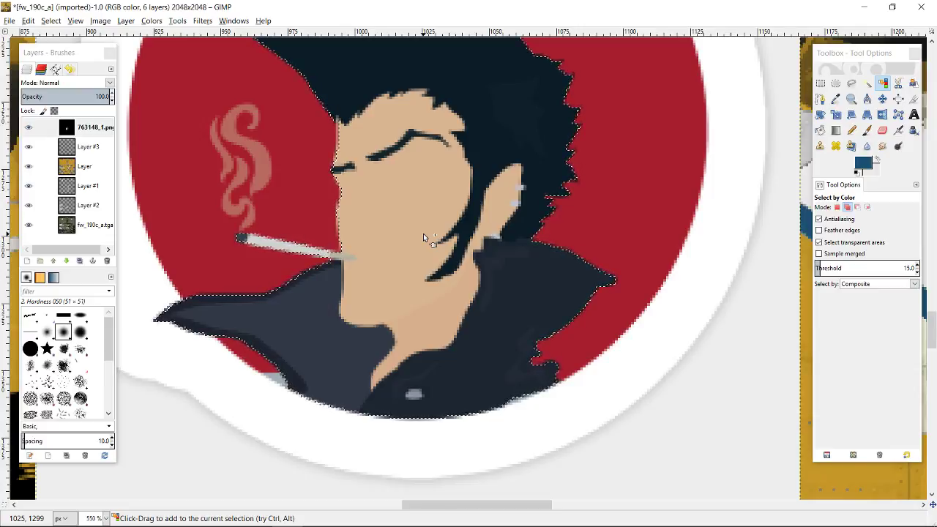
scroll(423, 236, up, 5)
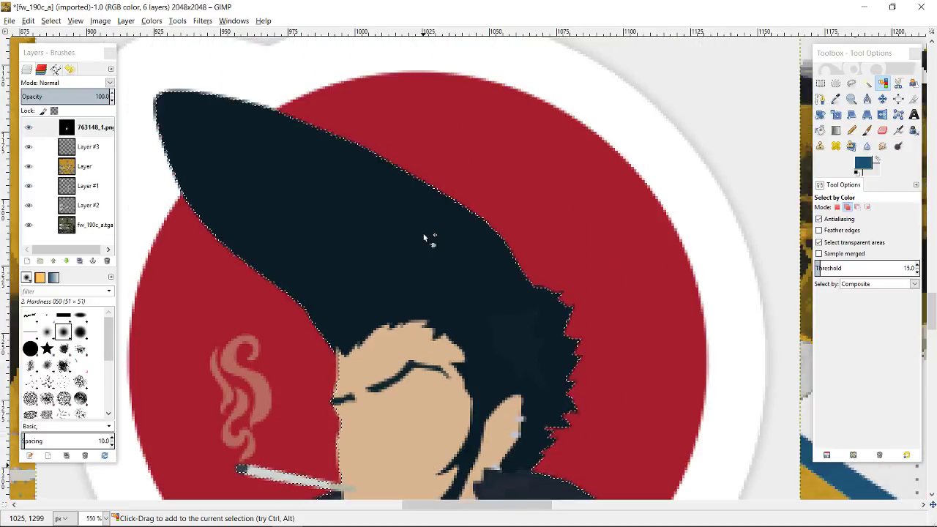
Step: Copy the selected character and, with the 763148_1 layer hidden, create a new transparent layer above Layer #3
key(ctrl+c)
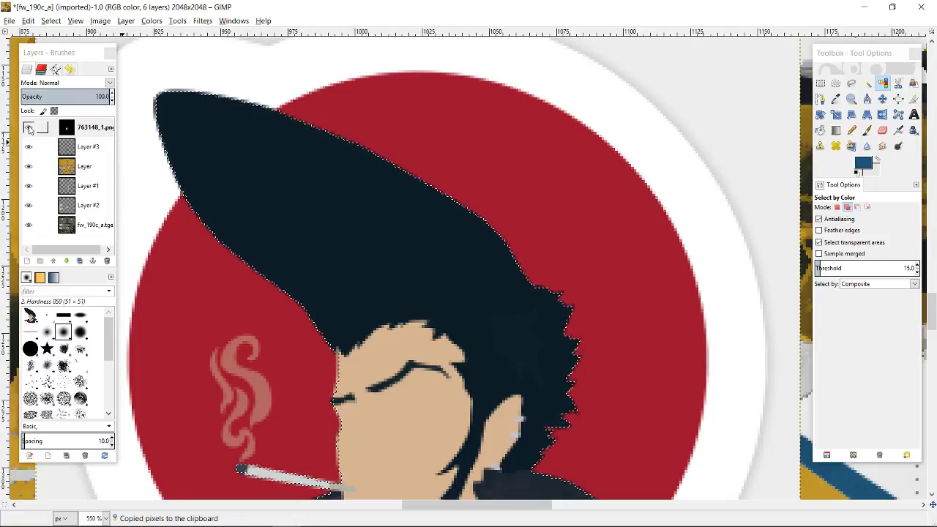
click(81, 132)
click(73, 147)
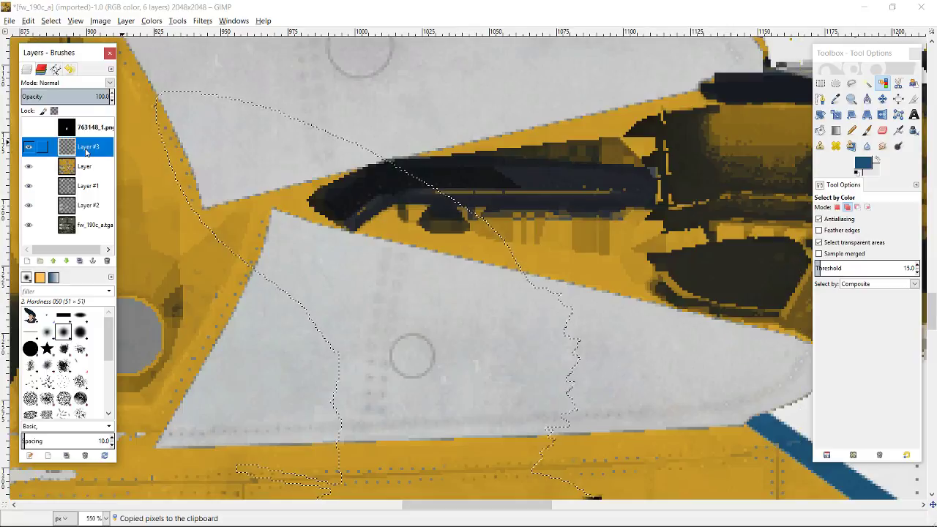
click(27, 260)
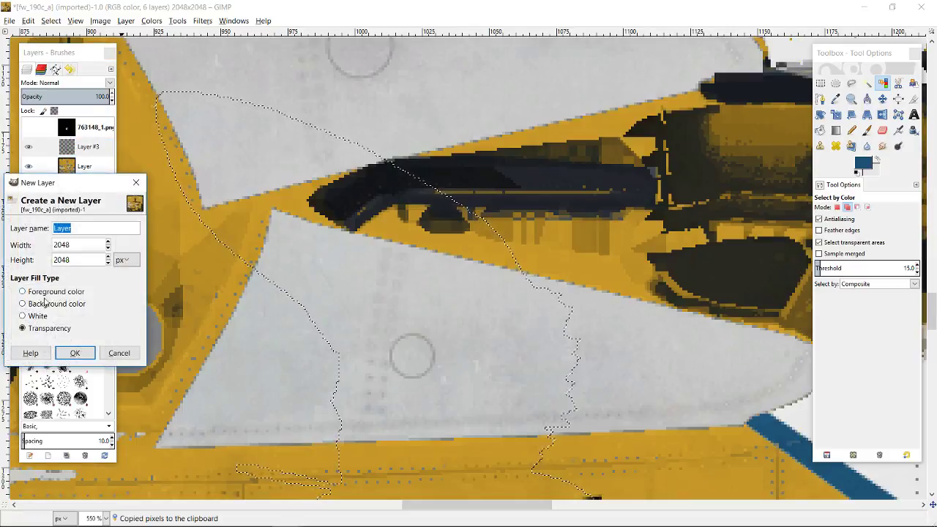
click(79, 359)
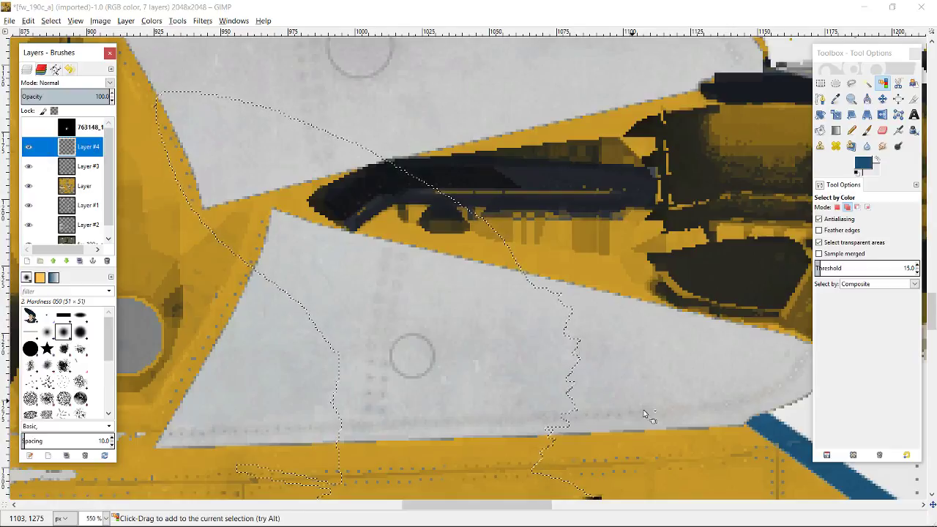
Step: Paste the character and move it just behind the REDLINE lettering, over the white cross on that fuselage side
key(ctrl+v)
scroll(707, 467, down, 5)
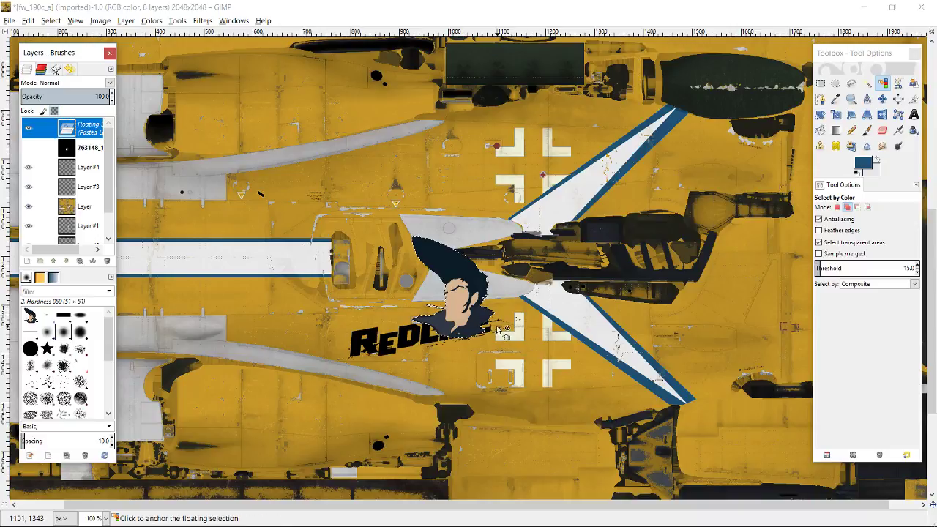
click(463, 303)
drag(462, 303, 545, 362)
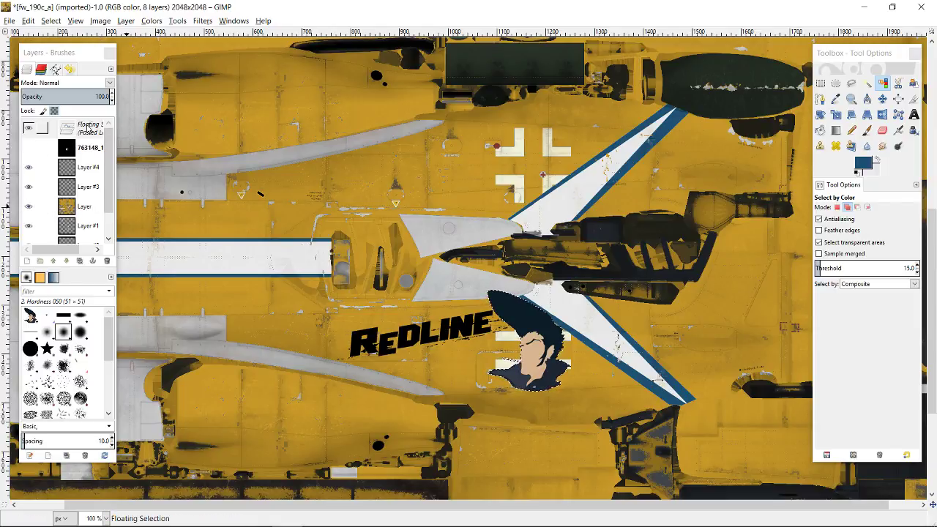
Step: Paste a second copy of the character at the same spot and flip it vertically
key(ctrl)
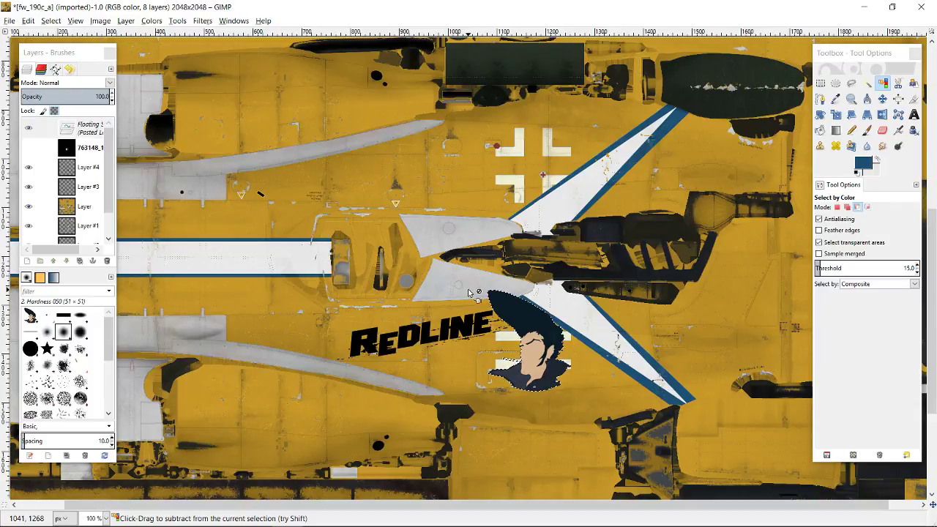
click(883, 114)
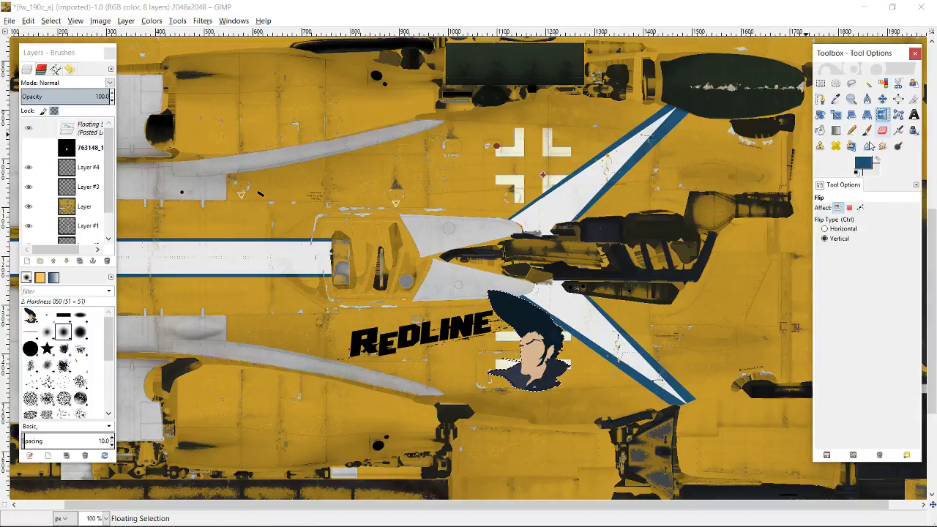
click(543, 350)
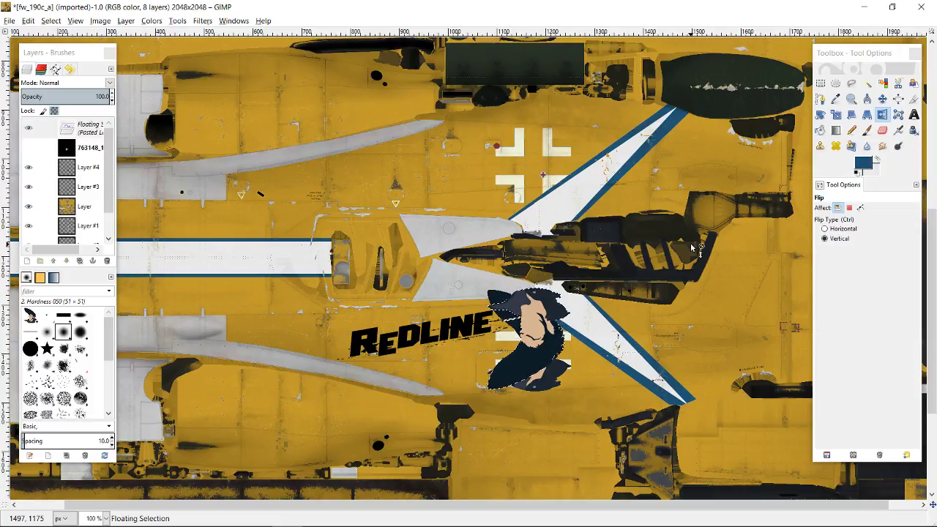
Step: Move the flipped character straight up over the white cross on the opposite fuselage side, mirroring the first emblem
key(m)
key(shift+Up)
key(shift+Up)
key(shift+Up)
key(shift+Up)
key(shift+Up)
key(shift+Up)
key(shift+Up)
key(shift+Up)
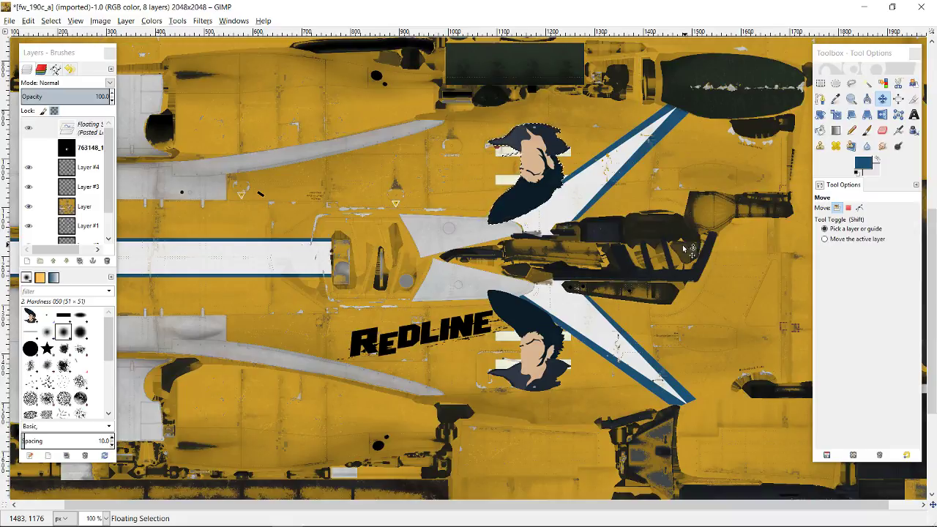
Step: Examine the flipped character's edges and compare its placement with the emblem beside the REDLINE lettering
scroll(524, 245, up, 2)
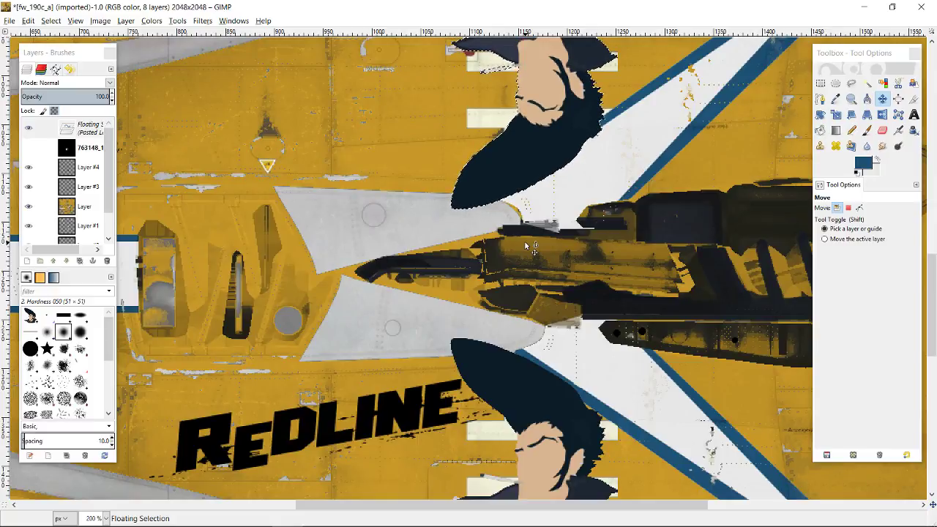
scroll(525, 246, up, 5)
drag(525, 246, 535, 249)
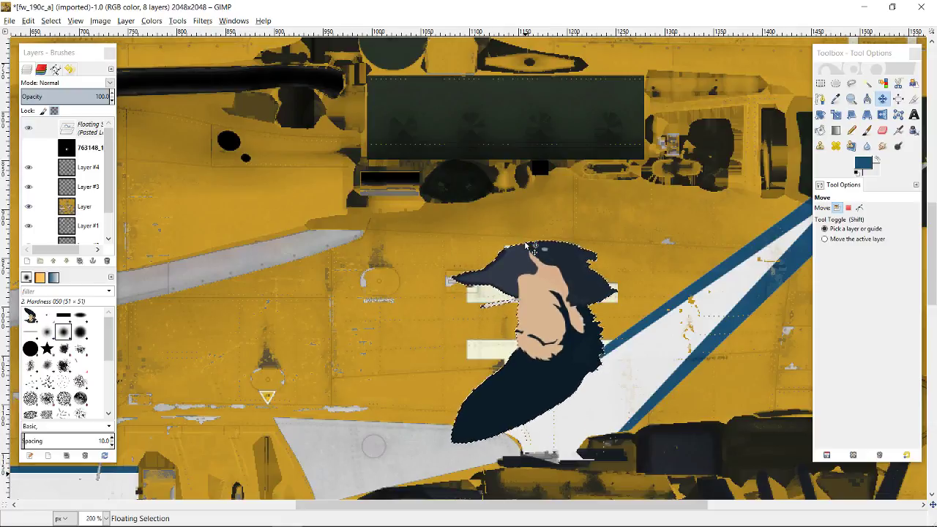
scroll(525, 245, down, 5)
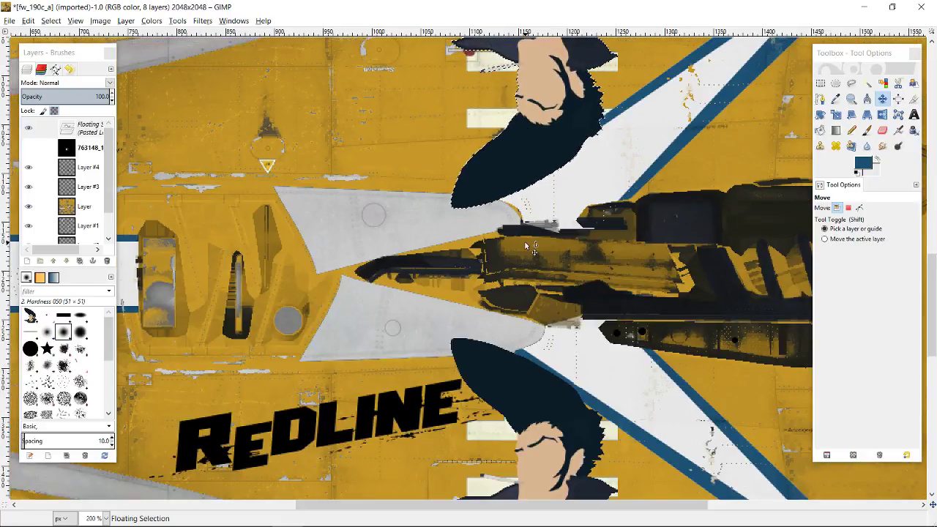
scroll(499, 135, up, 3)
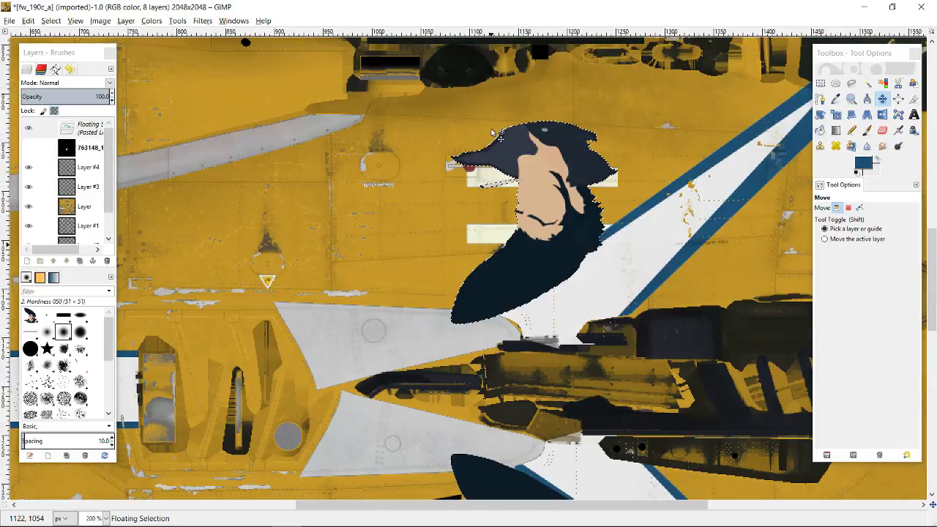
ctrl+scroll(481, 162, up, 4)
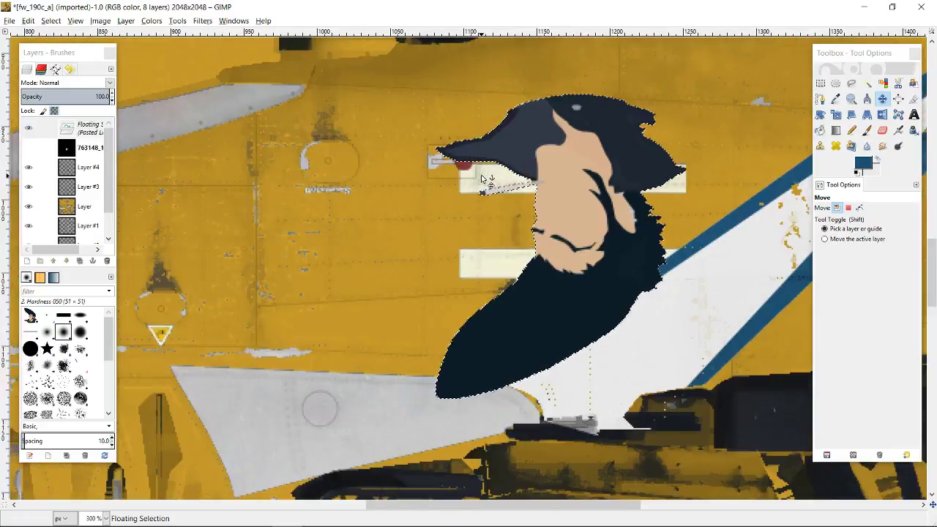
ctrl+scroll(484, 172, up, 3)
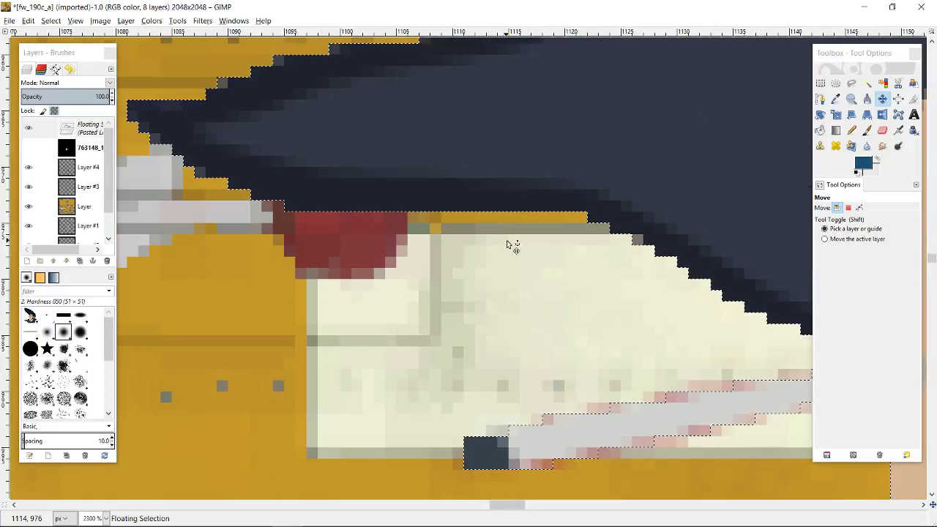
scroll(556, 259, down, 6)
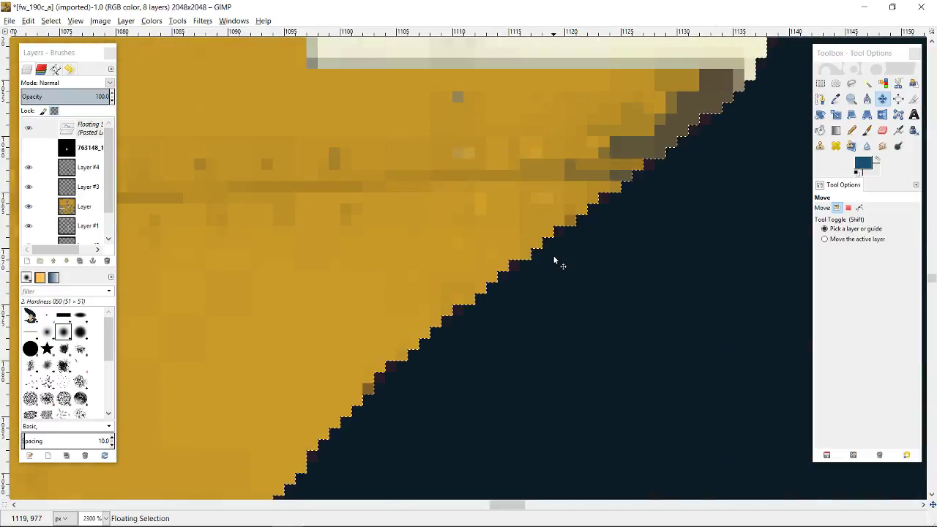
scroll(554, 257, down, 11)
scroll(554, 257, up, 4)
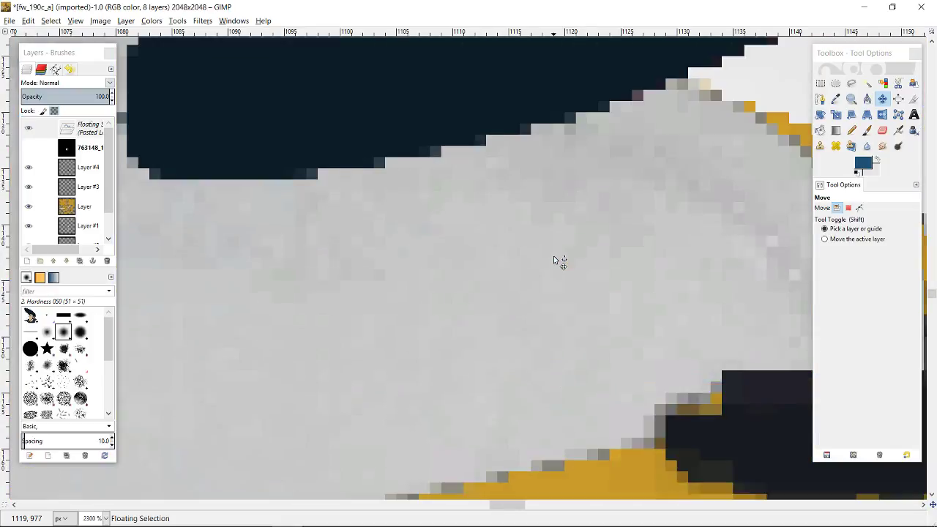
scroll(554, 260, down, 8)
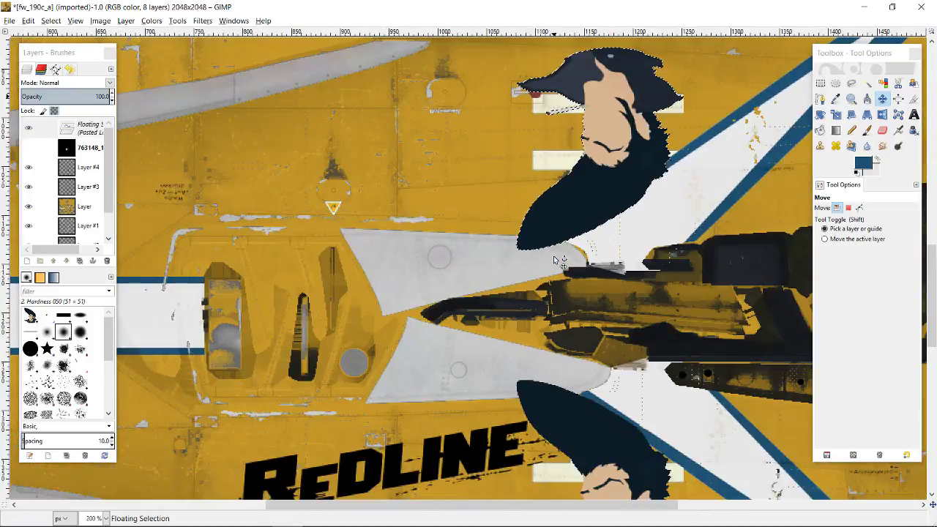
scroll(558, 261, down, 6)
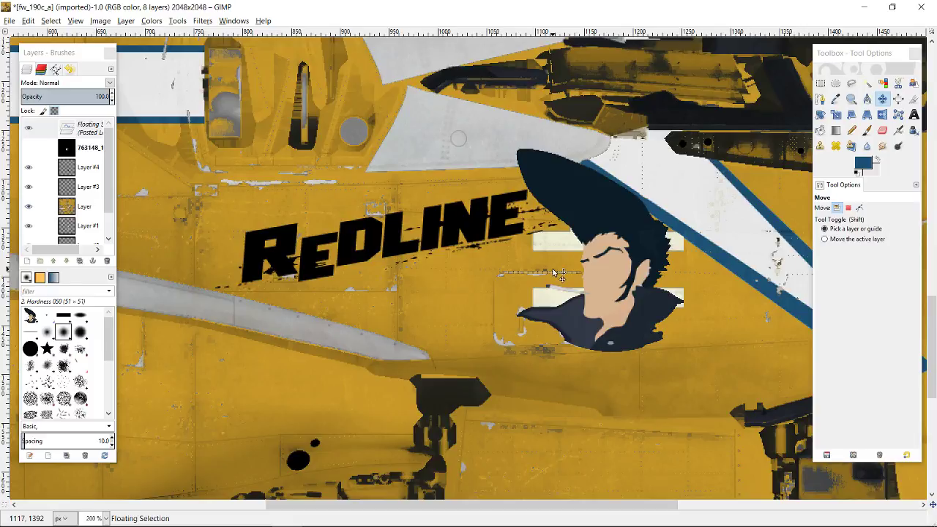
scroll(554, 295, up, 10)
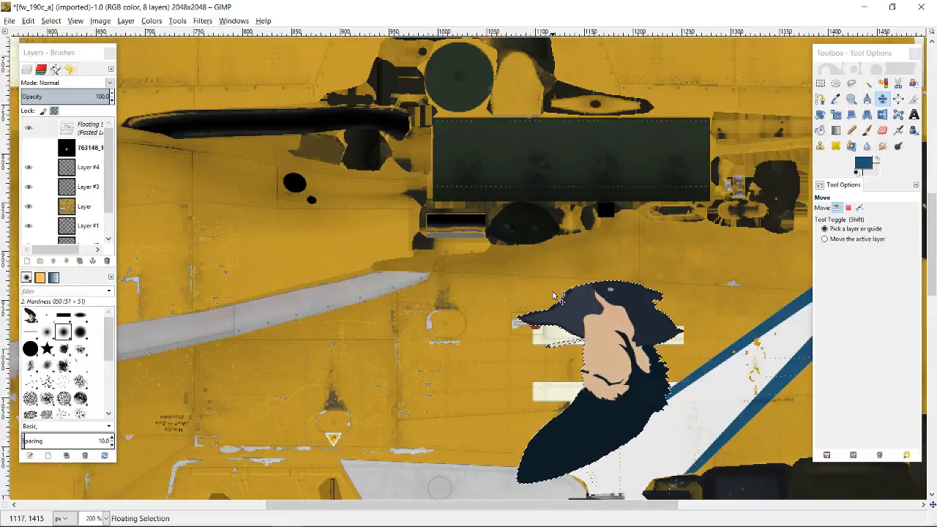
Step: Compare the placement of both character emblems and anchor the flipped character onto Layer #4
scroll(554, 295, down, 10)
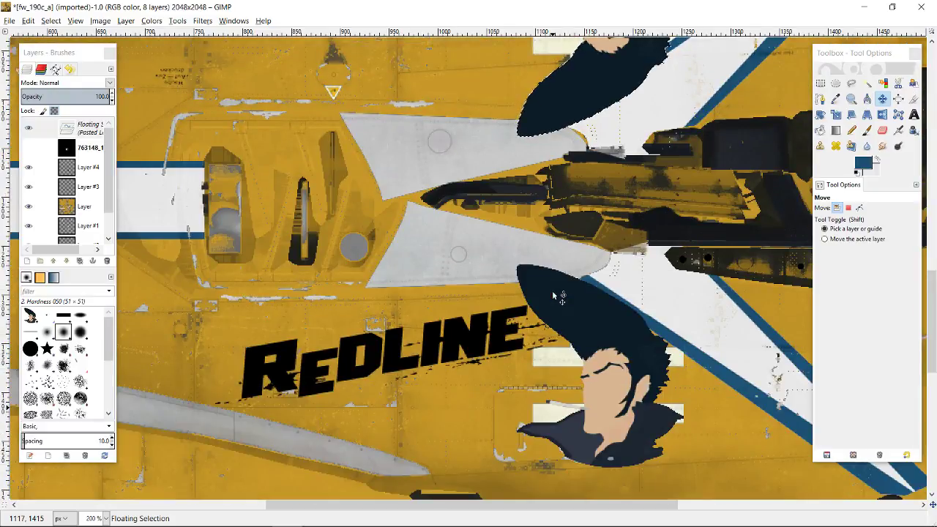
scroll(554, 296, up, 3)
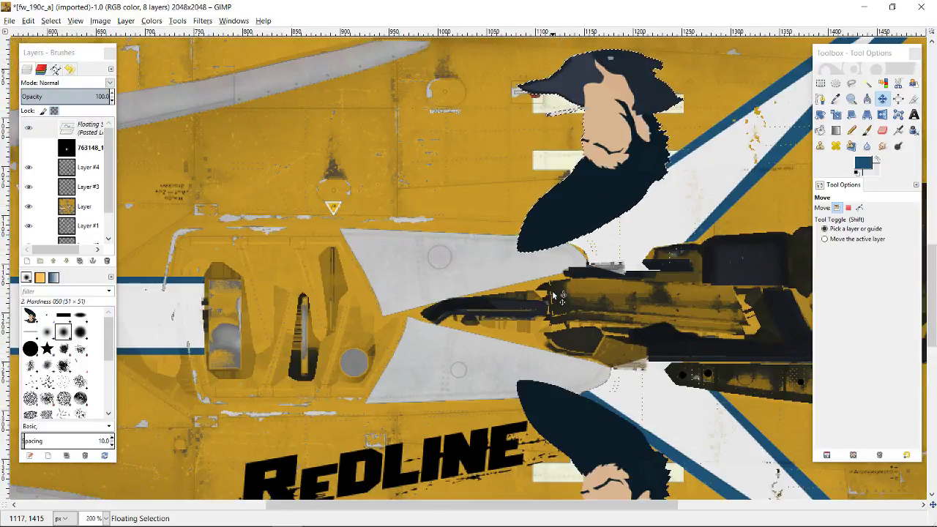
scroll(553, 295, down, 6)
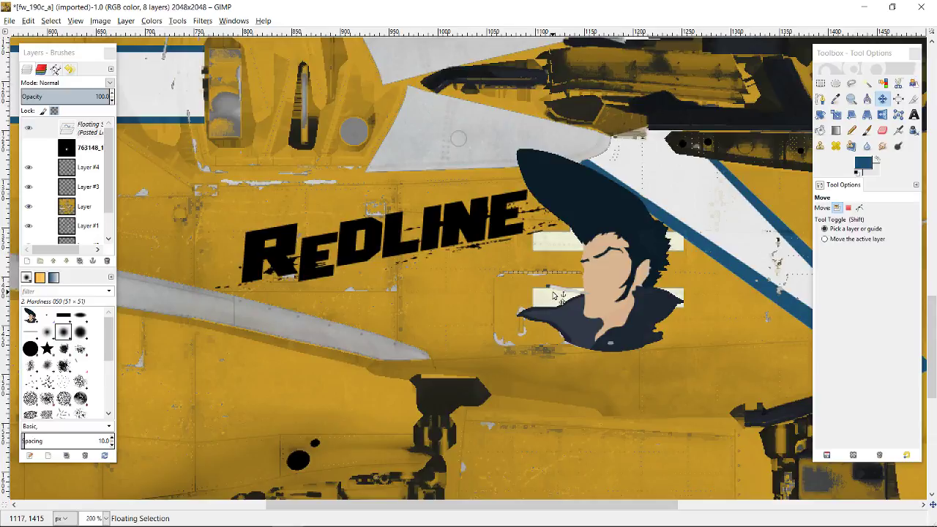
scroll(554, 296, up, 10)
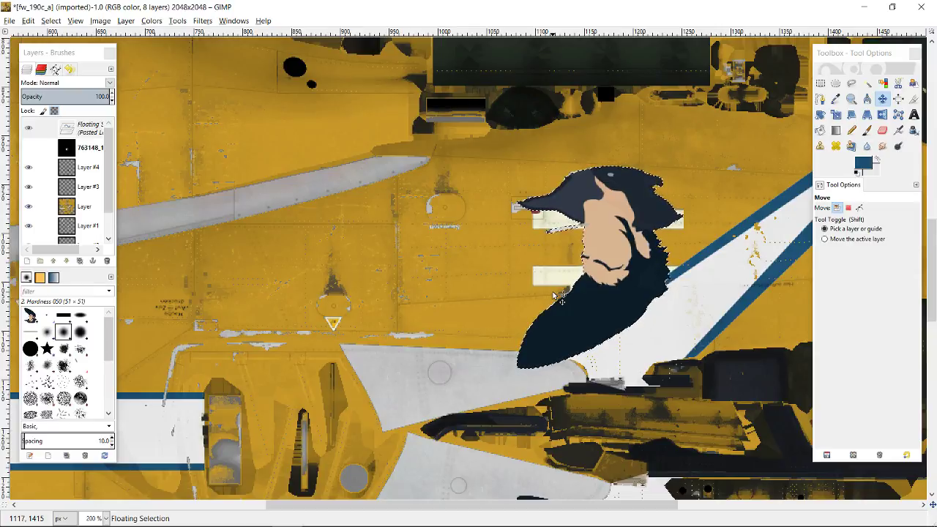
scroll(554, 296, down, 3)
scroll(554, 296, down, 3)
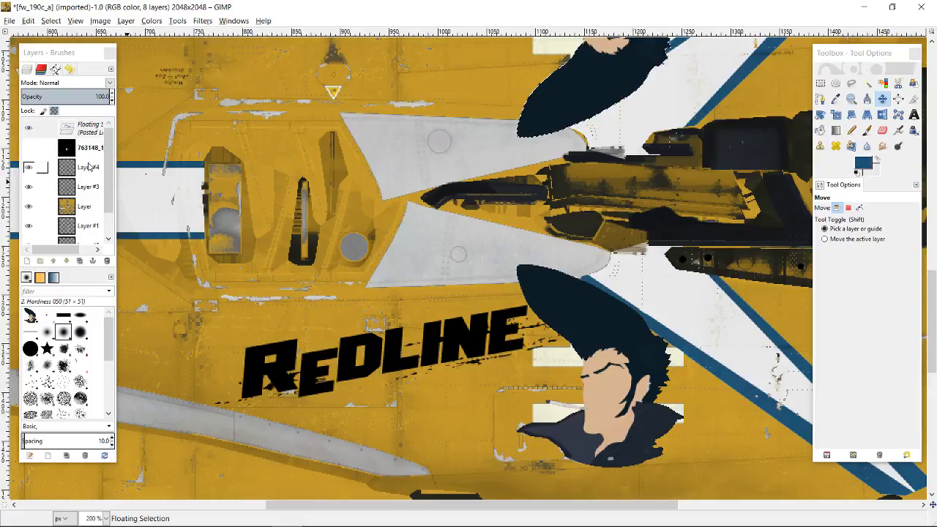
key(ctrl+h)
scroll(441, 241, up, 6)
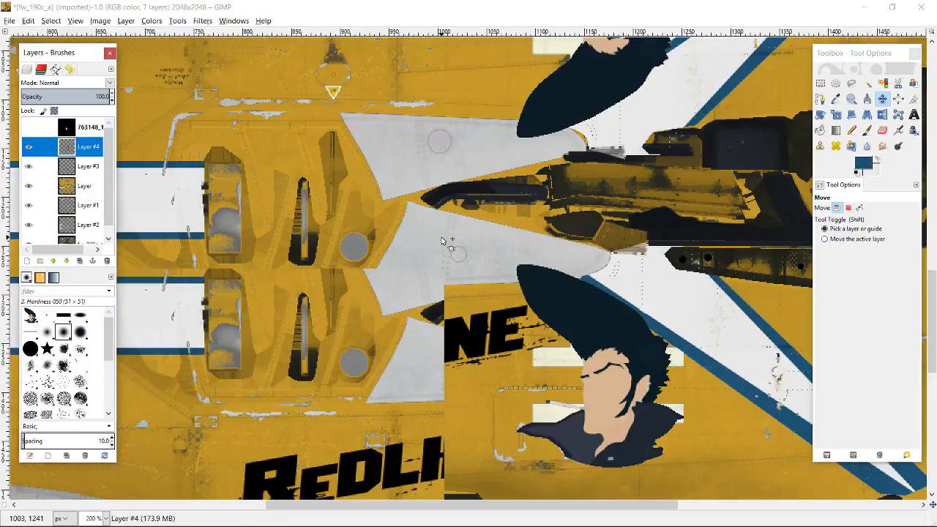
scroll(441, 240, down, 3)
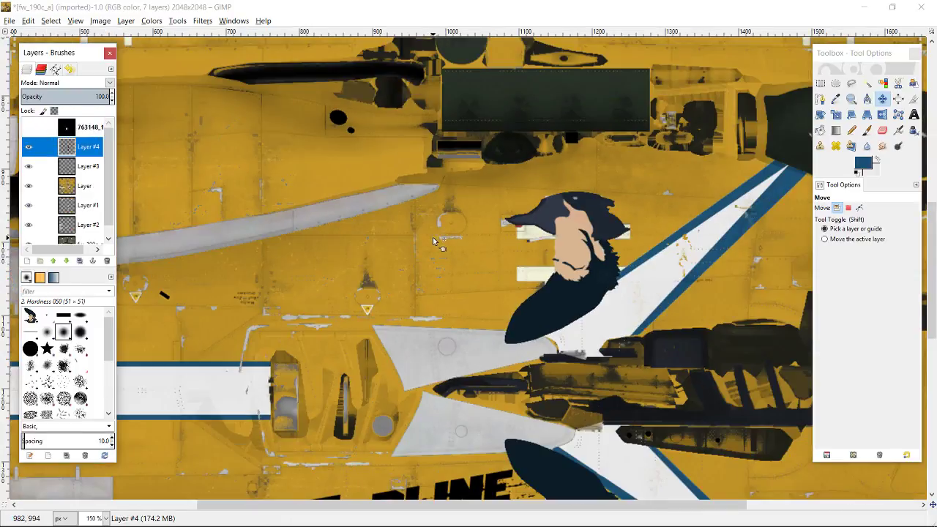
scroll(434, 241, down, 3)
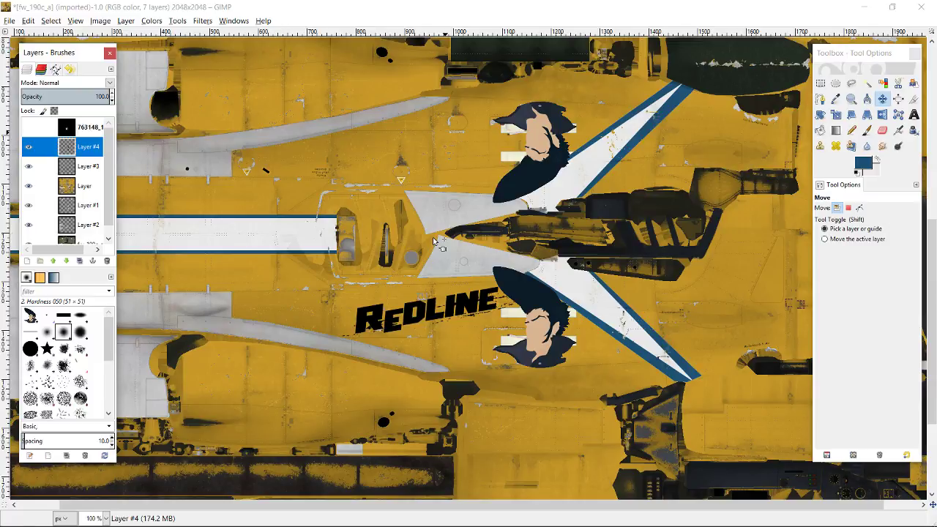
Step: Merge Layer #4 down into Layer #3 so the lettering and emblems share one layer
click(848, 84)
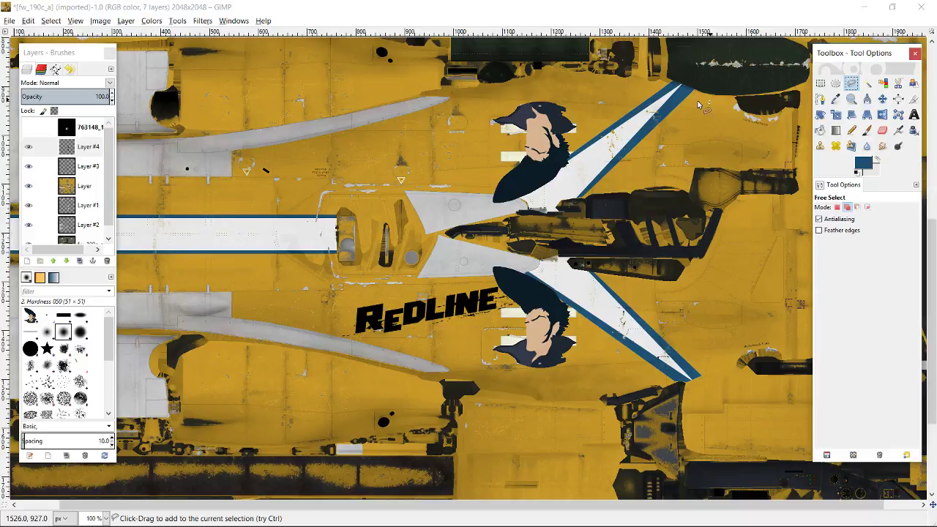
right_click(88, 151)
click(119, 229)
Step: Select the upright REDLINE lettering and its character emblem with a freehand outline, then copy and paste them in place
click(826, 87)
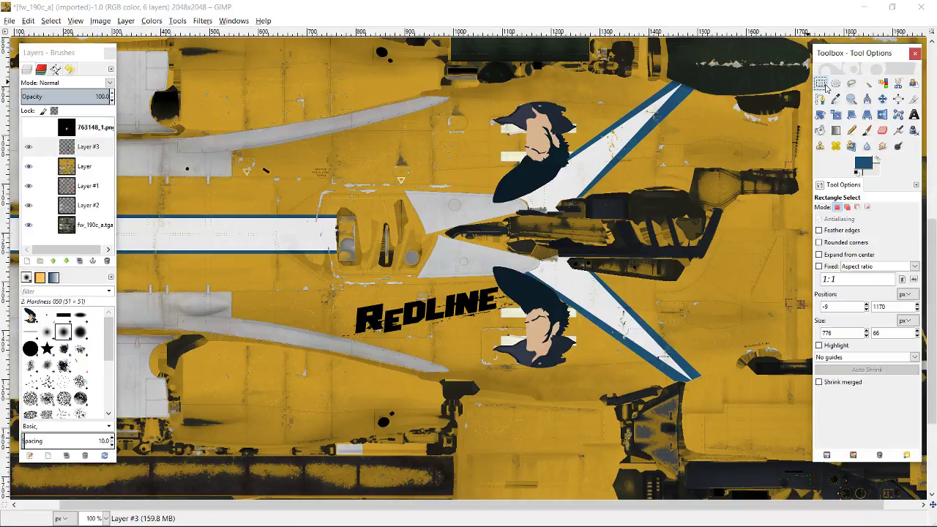
click(851, 83)
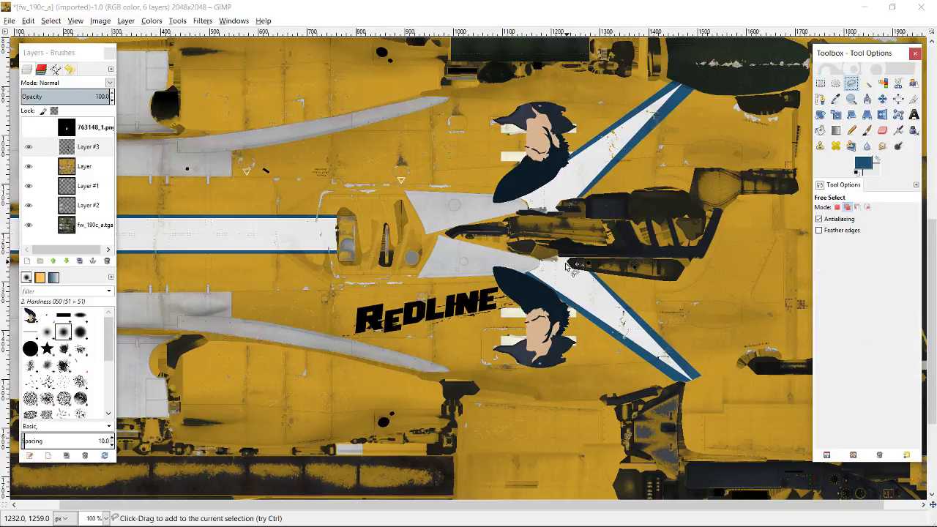
mouse_move(597, 245)
mouse_down()
mouse_move(254, 324)
mouse_move(393, 388)
mouse_move(598, 397)
mouse_move(646, 353)
mouse_move(634, 277)
mouse_move(604, 254)
mouse_up()
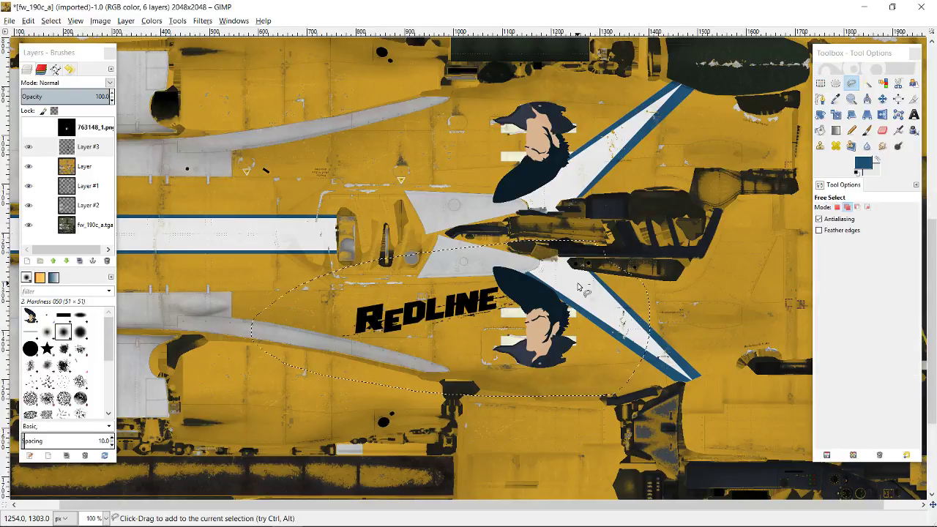
key(Return)
key(ctrl+c)
key(ctrl+v)
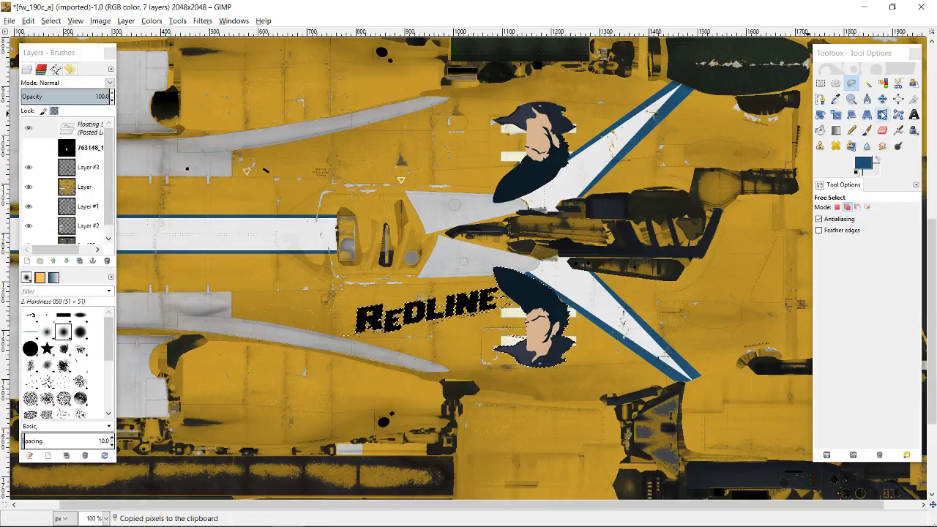
Step: Flip the pasted copy vertically, move it straight up until its character covers the opposite side's emblem, and anchor it
click(881, 114)
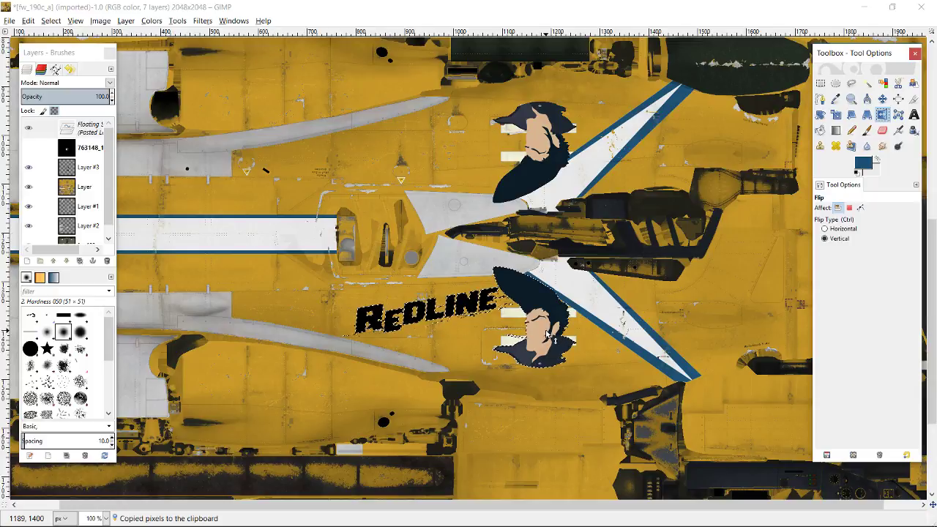
click(547, 335)
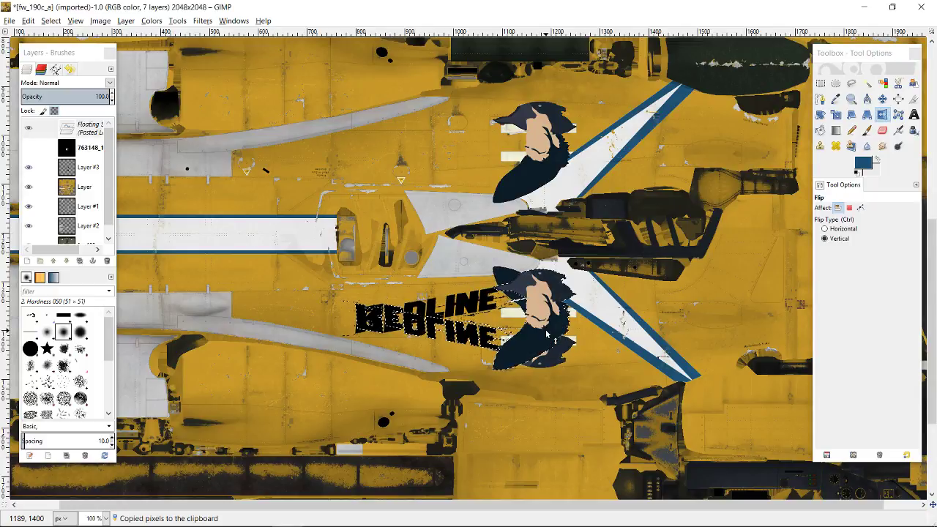
key(m)
key(shift+Up)
key(shift+Up)
key(shift+Up)
key(shift+Up)
key(shift+Up)
key(shift+Up)
key(shift+Up)
key(shift+Up)
key(shift+Up)
key(shift+Up)
key(shift+Up)
key(shift+Up)
key(shift+Up)
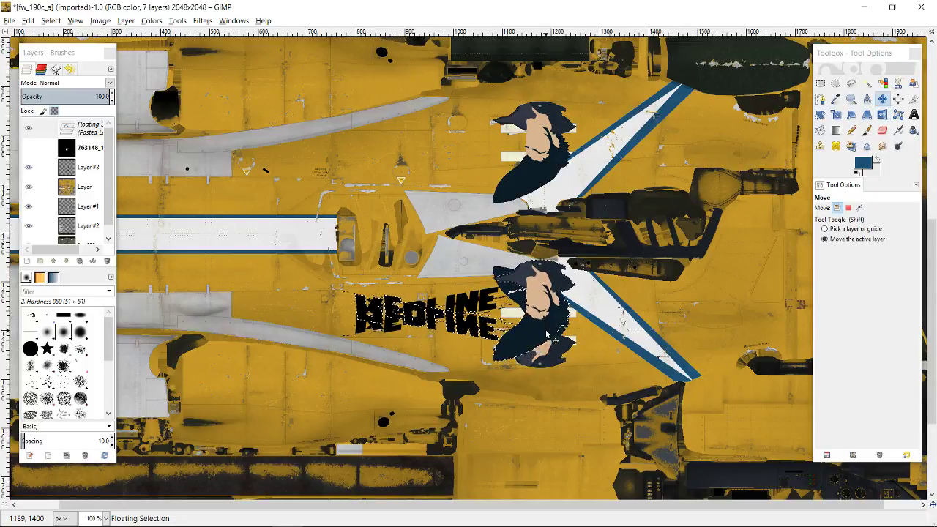
key(shift+Up)
key(shift+Down)
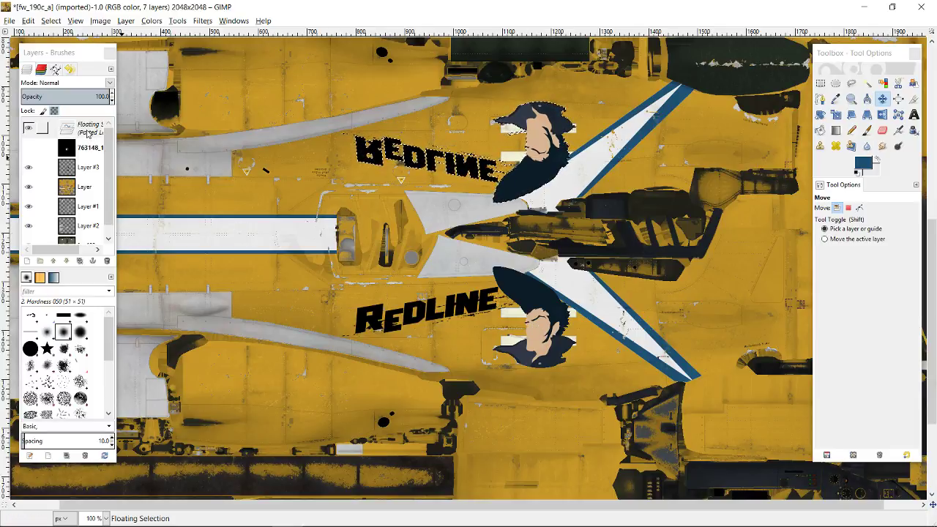
key(ctrl+h)
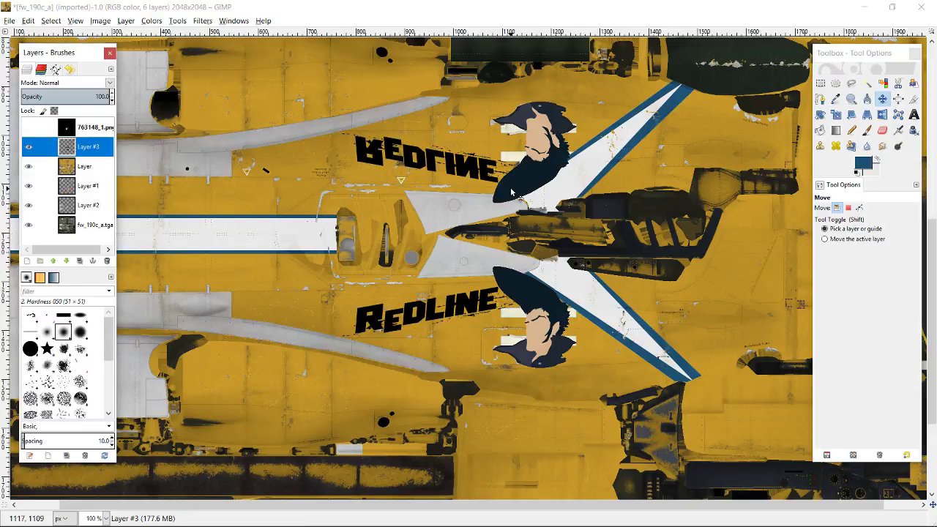
Step: Outline only the upside-down REDLINE lettering freehand, copy and delete it, and paste it back as a floating selection
key(plus)
key(plus)
scroll(511, 192, up, 5)
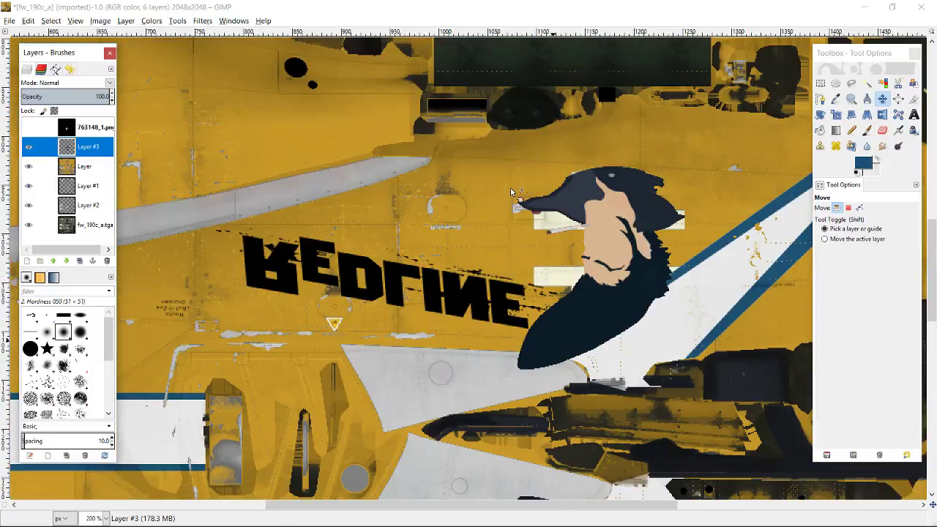
click(851, 83)
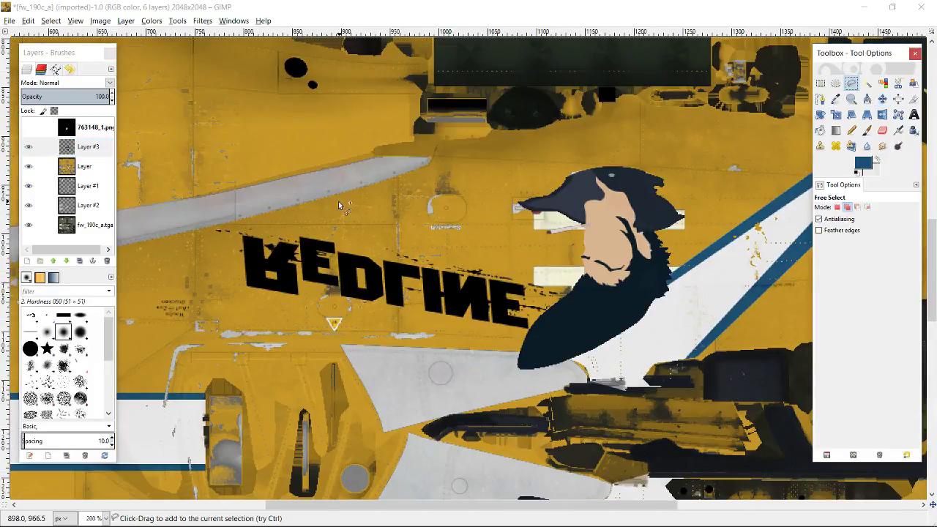
mouse_move(430, 203)
mouse_down()
mouse_move(341, 195)
mouse_move(179, 213)
mouse_move(148, 289)
mouse_move(512, 338)
mouse_move(564, 291)
mouse_move(554, 270)
mouse_move(403, 213)
mouse_up()
key(Return)
key(ctrl+c)
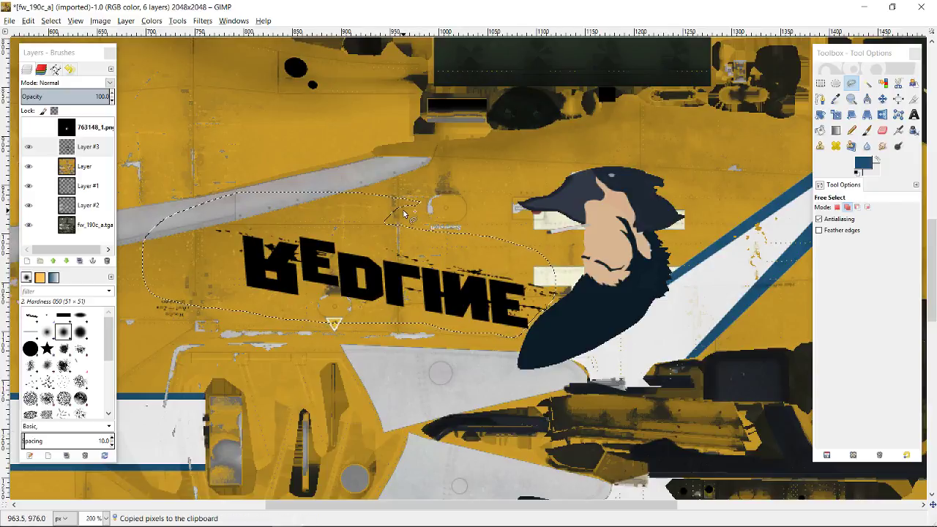
key(Delete)
key(ctrl+v)
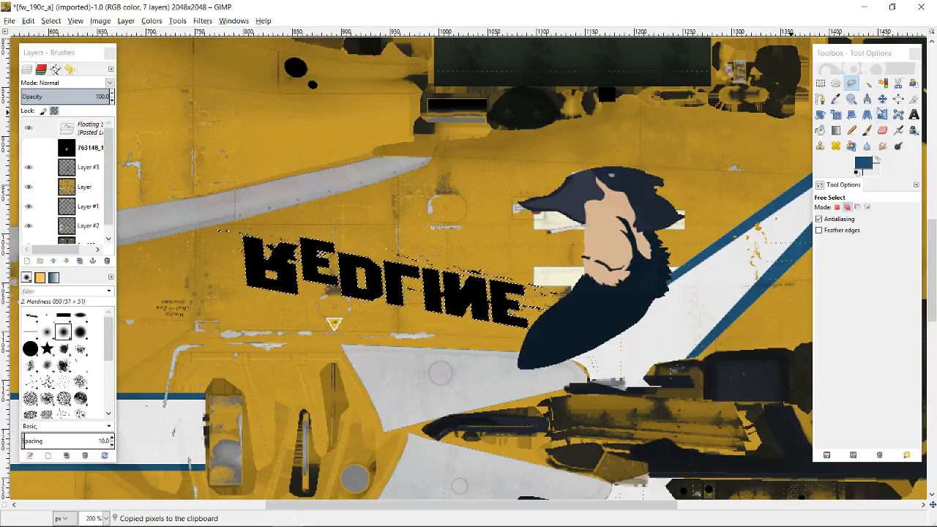
Step: Flip the floating REDLINE lettering horizontally so that it reads correctly on that fuselage side
click(882, 114)
click(838, 237)
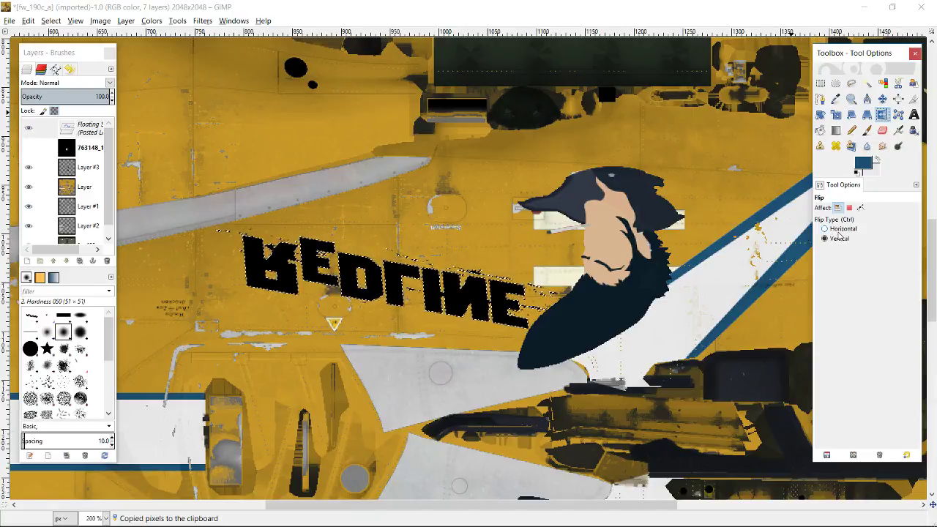
click(834, 229)
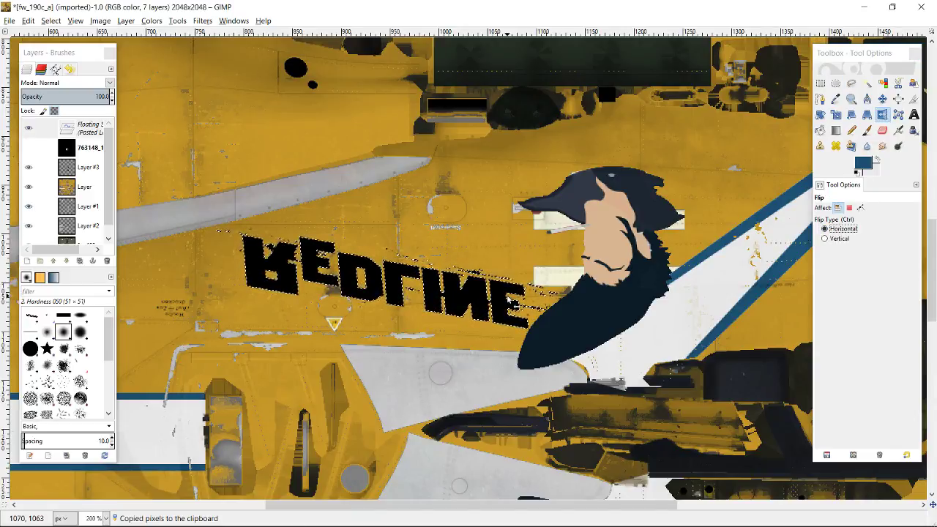
click(507, 300)
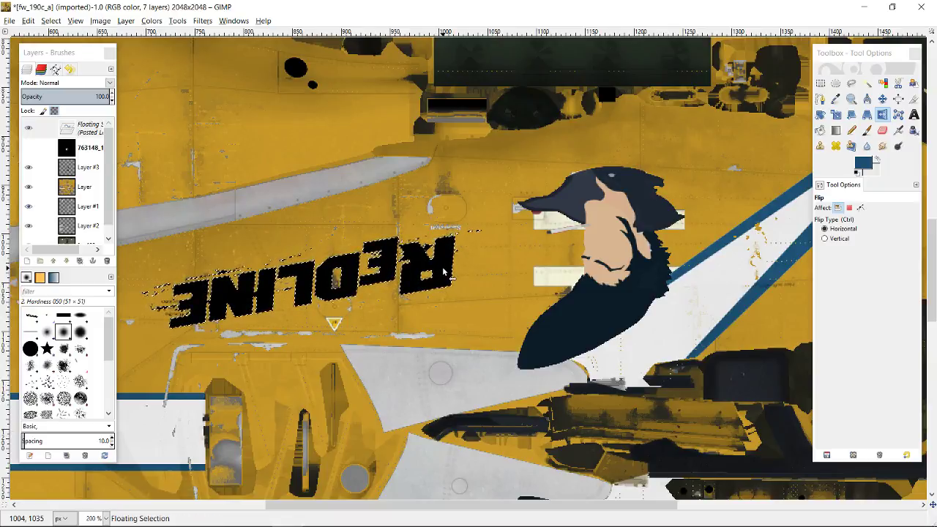
Step: Move the flipped REDLINE lettering closer to the character emblem, matching the other side, and anchor it onto Layer #3
scroll(443, 272, down, 3)
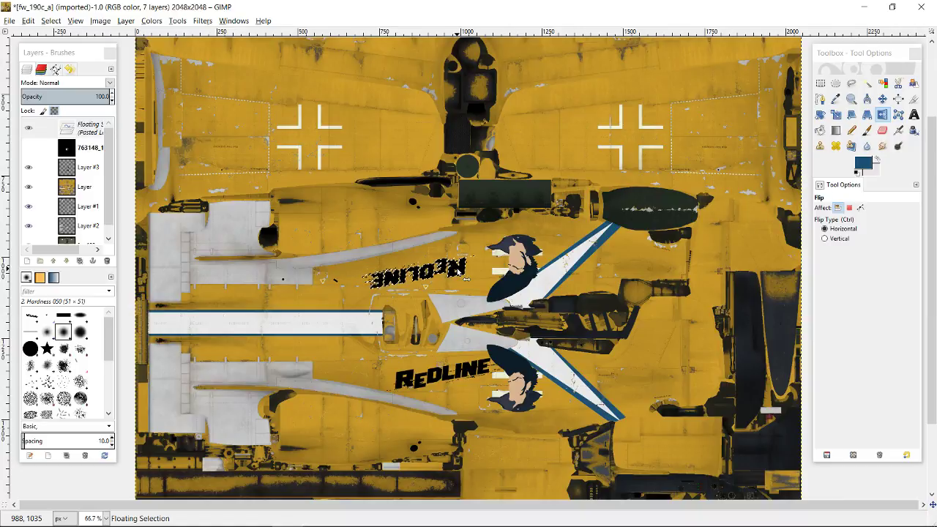
key(m)
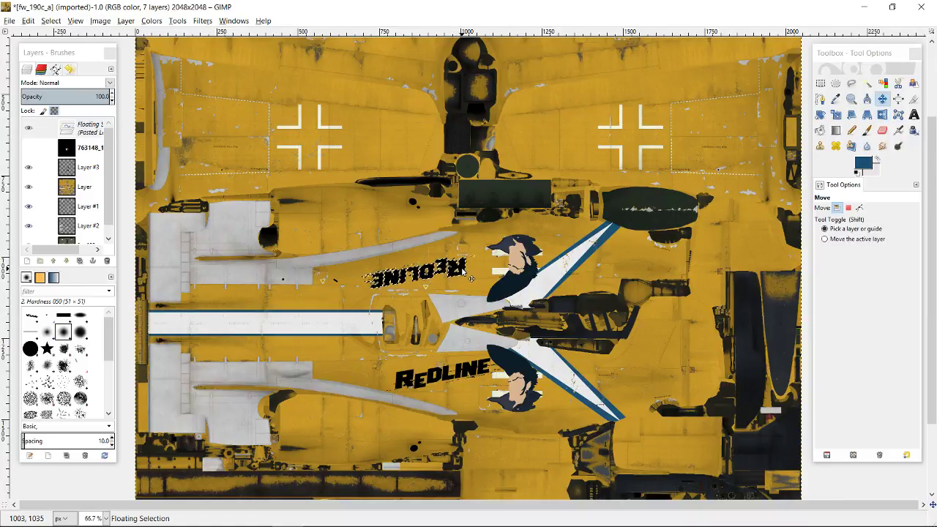
drag(469, 278, 471, 274)
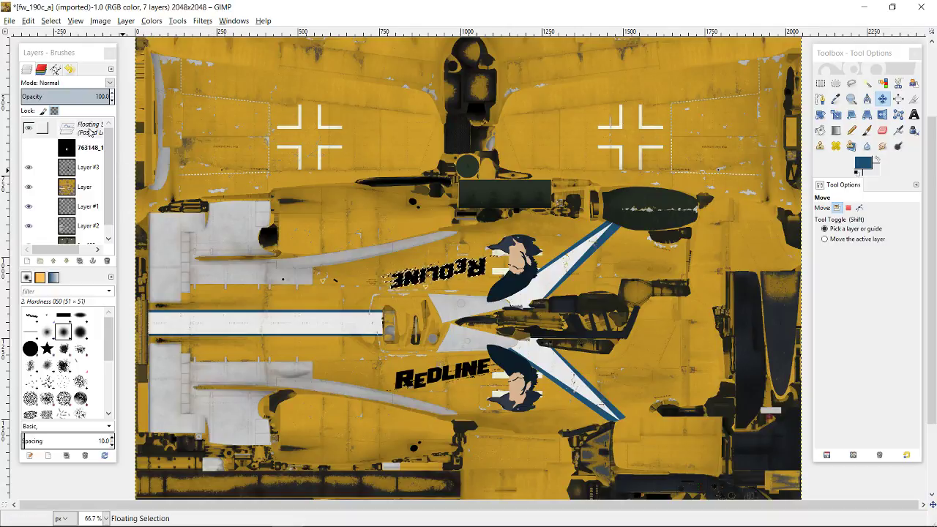
click(89, 132)
key(ctrl+h)
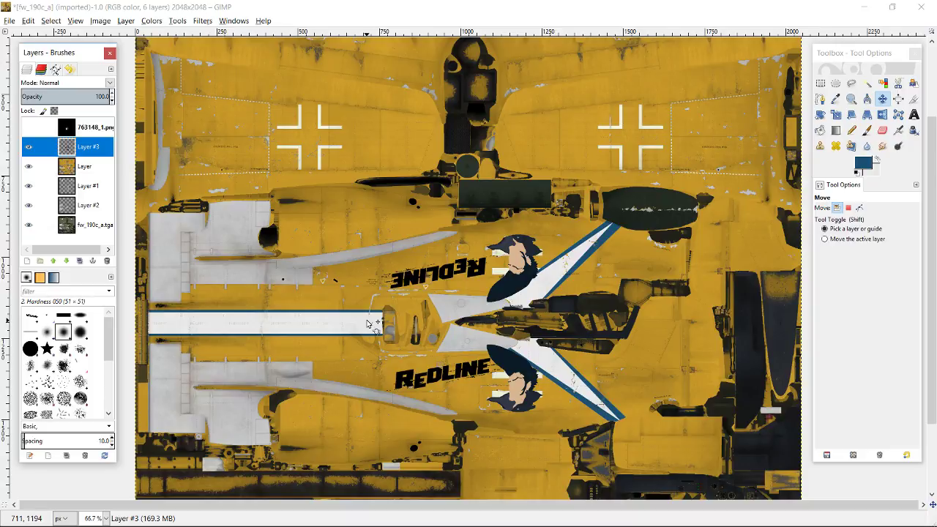
Step: Examine the complete skin template, including wings, fuselage markings and lower parts
scroll(429, 279, down, 3)
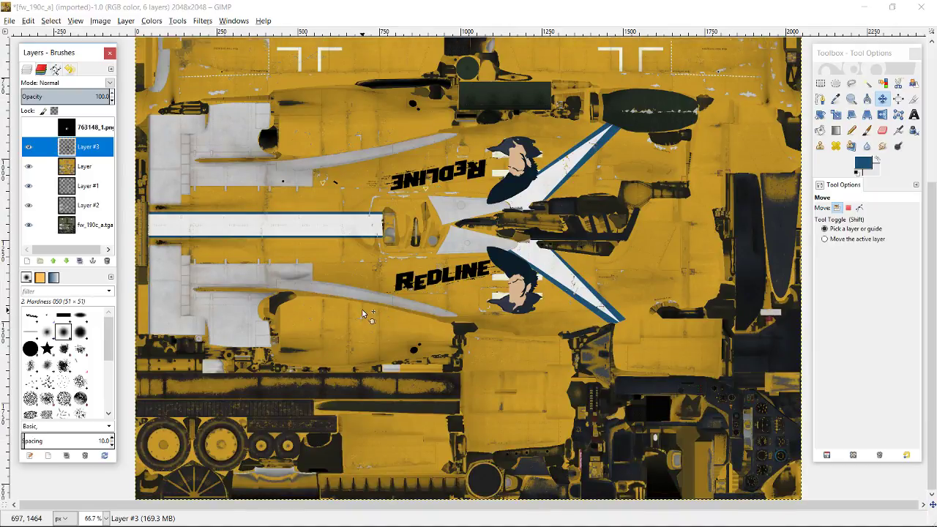
scroll(333, 317, up, 6)
scroll(339, 320, down, 6)
scroll(339, 320, up, 6)
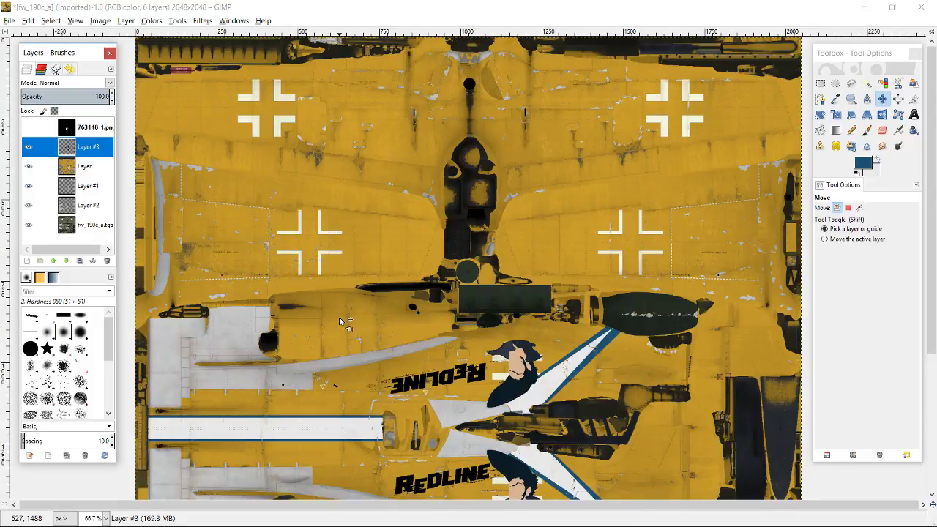
scroll(342, 321, down, 6)
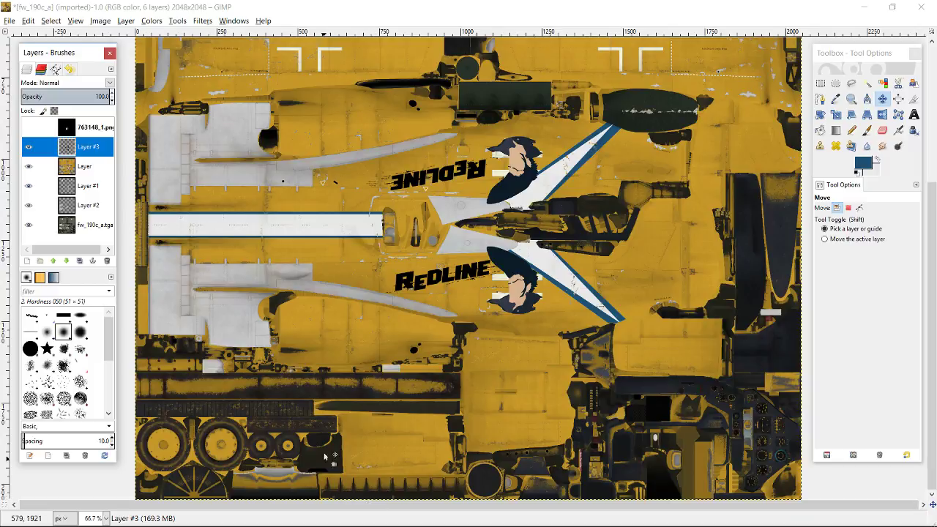
Step: Look through the open windows for the one to switch to
key(alt+Tab)
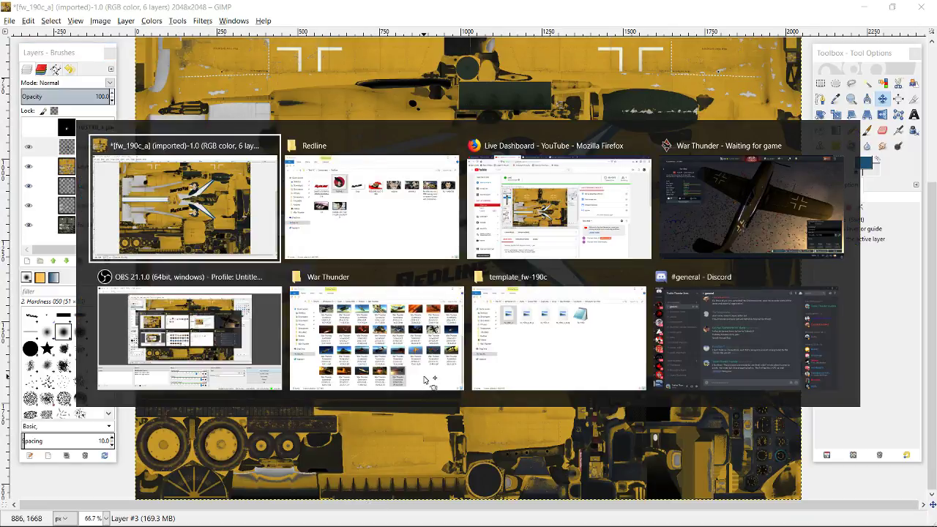
key(alt+Tab)
key(alt+Tab)
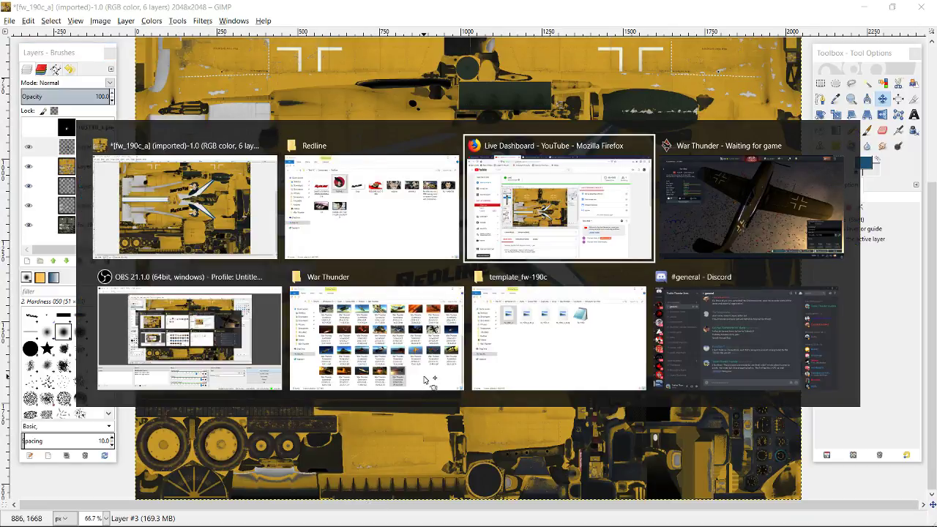
key(alt+Tab)
key(alt+Tab)
key(alt+Tab)
key(alt+Tab)
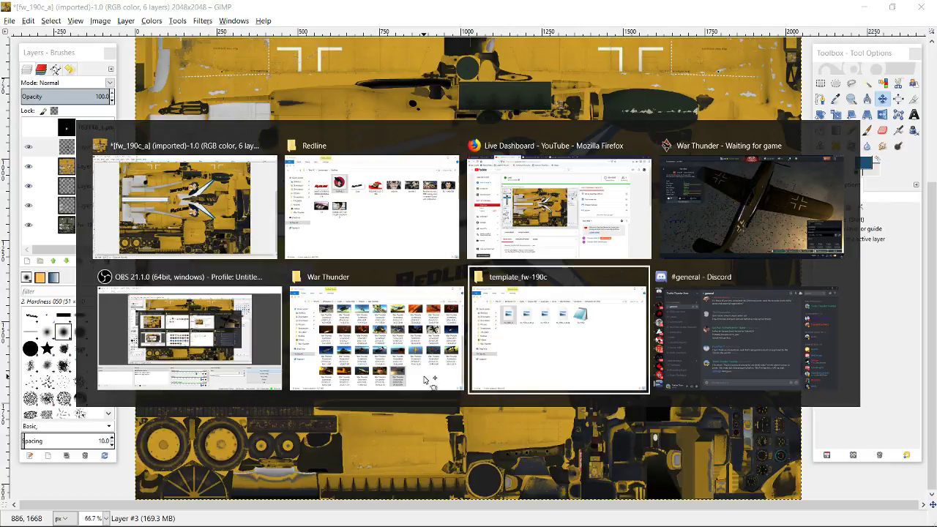
key(alt+Tab)
key(alt+Tab)
key(alt+Tab)
key(alt+Tab)
key(alt+Tab)
key(alt+Tab)
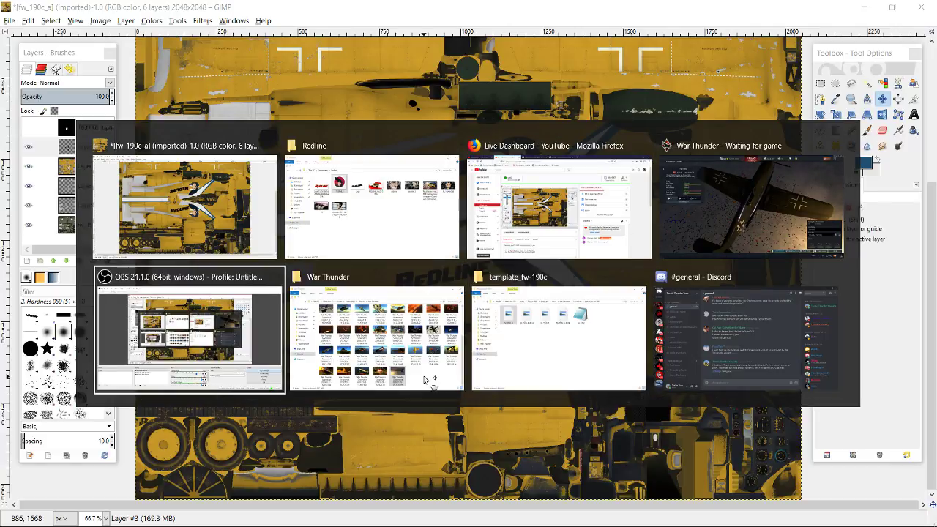